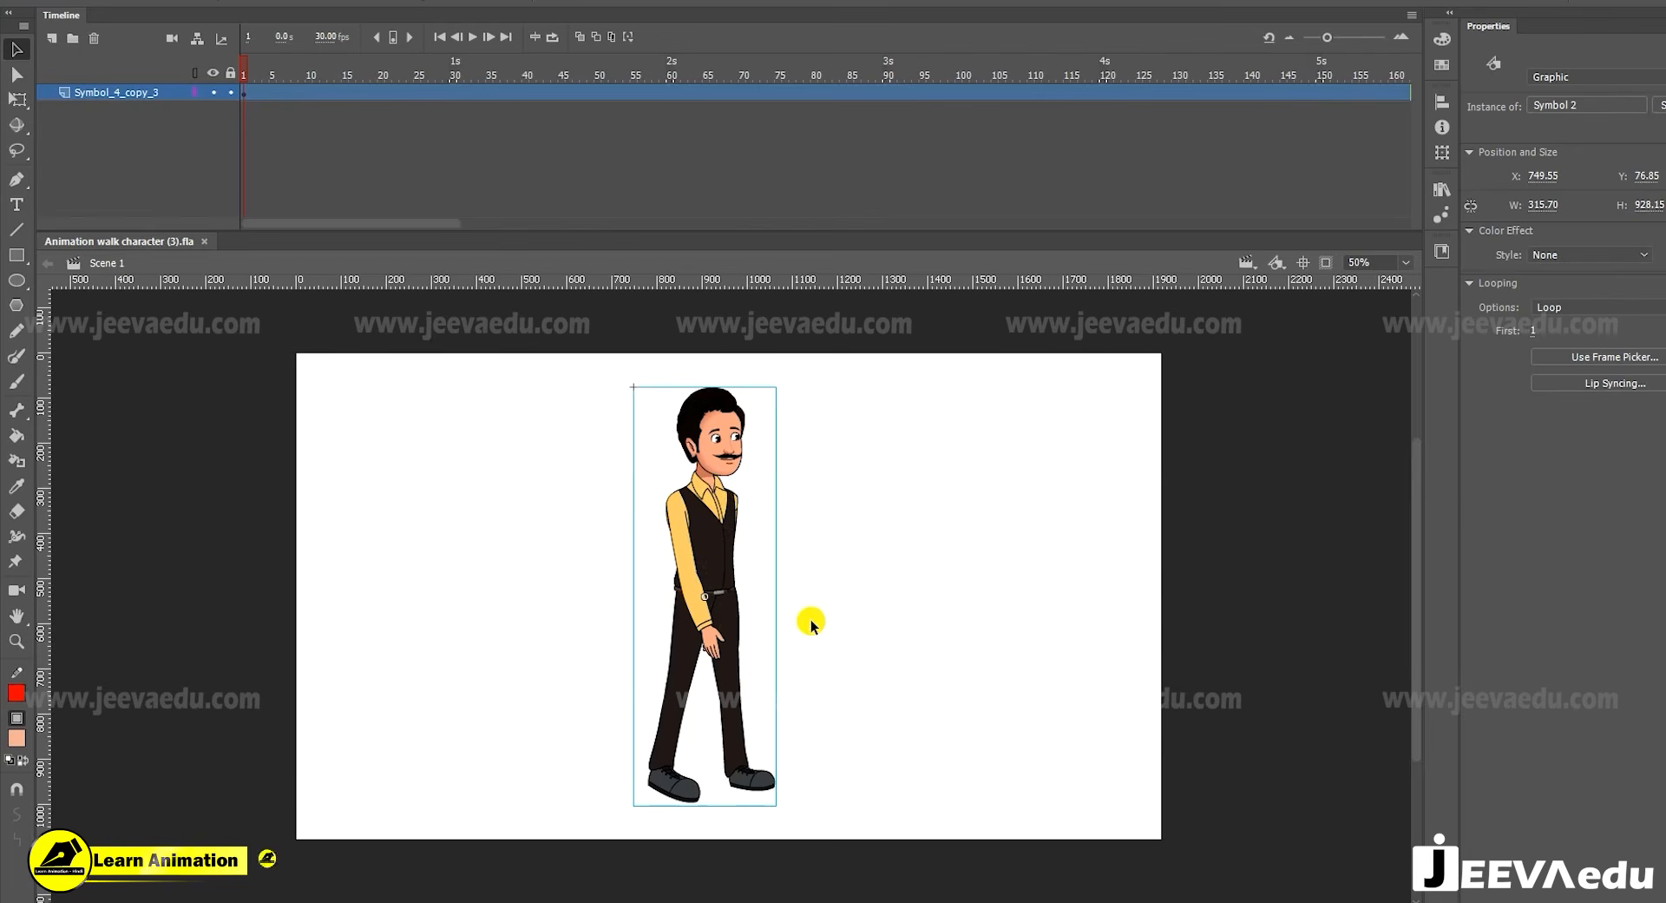
Test the movie, scrub through the walk cycle inside the character symbol, and return to Scene 1
key("ctrl+Return")
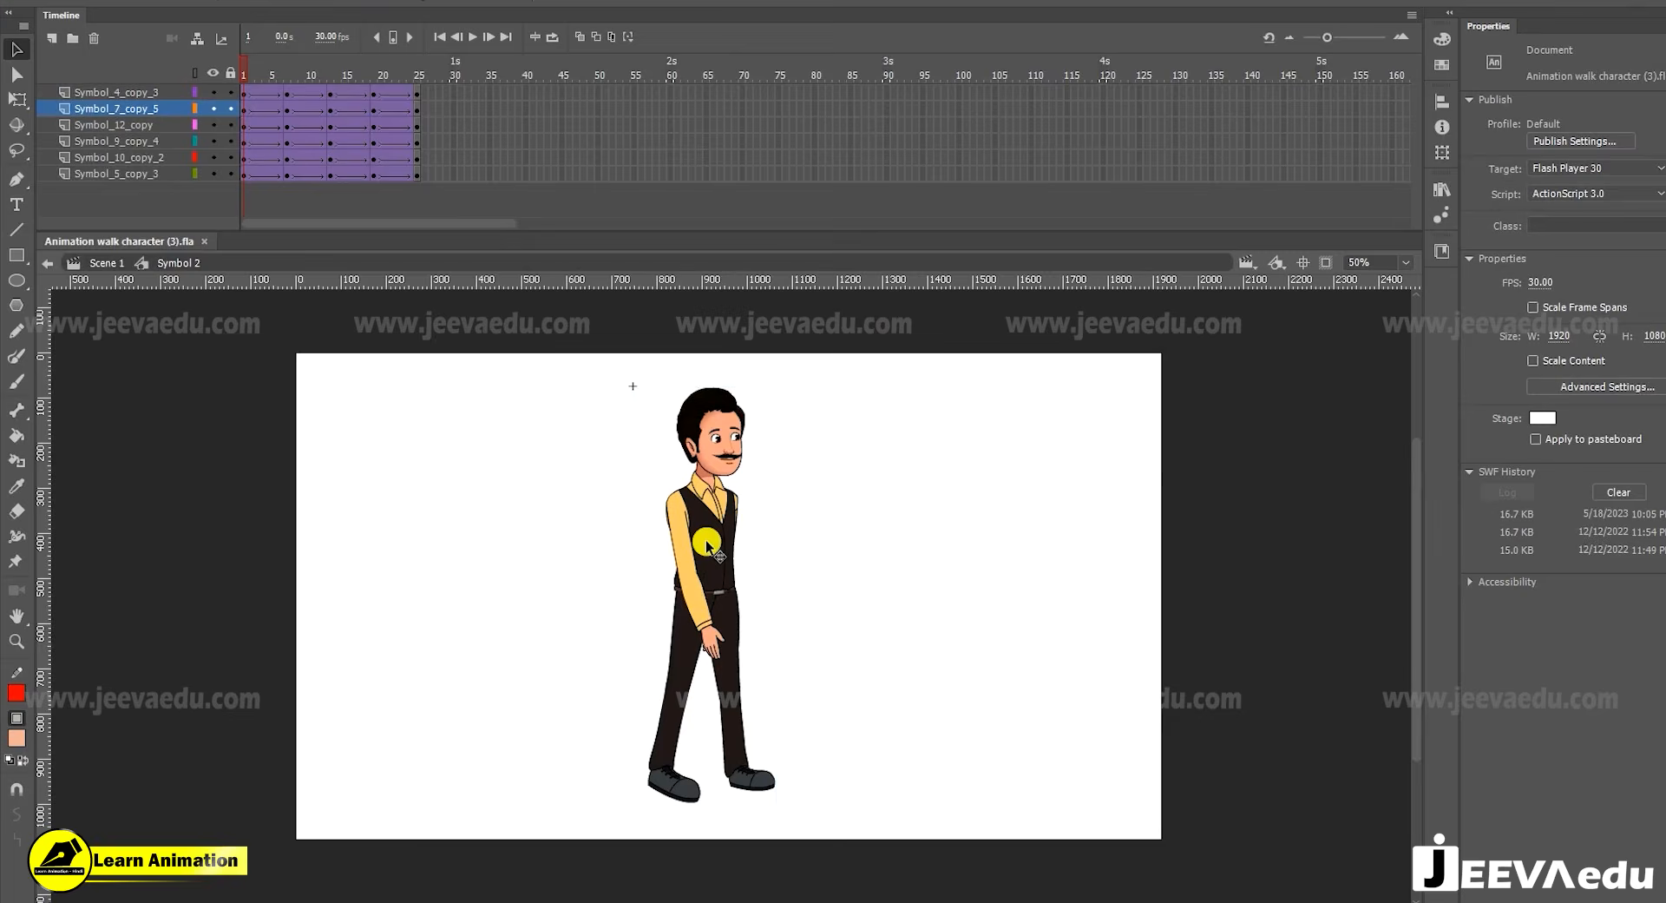
left_click_drag(256, 68, 183, 181)
left_click_drag(251, 72, 449, 91)
left_click(103, 263)
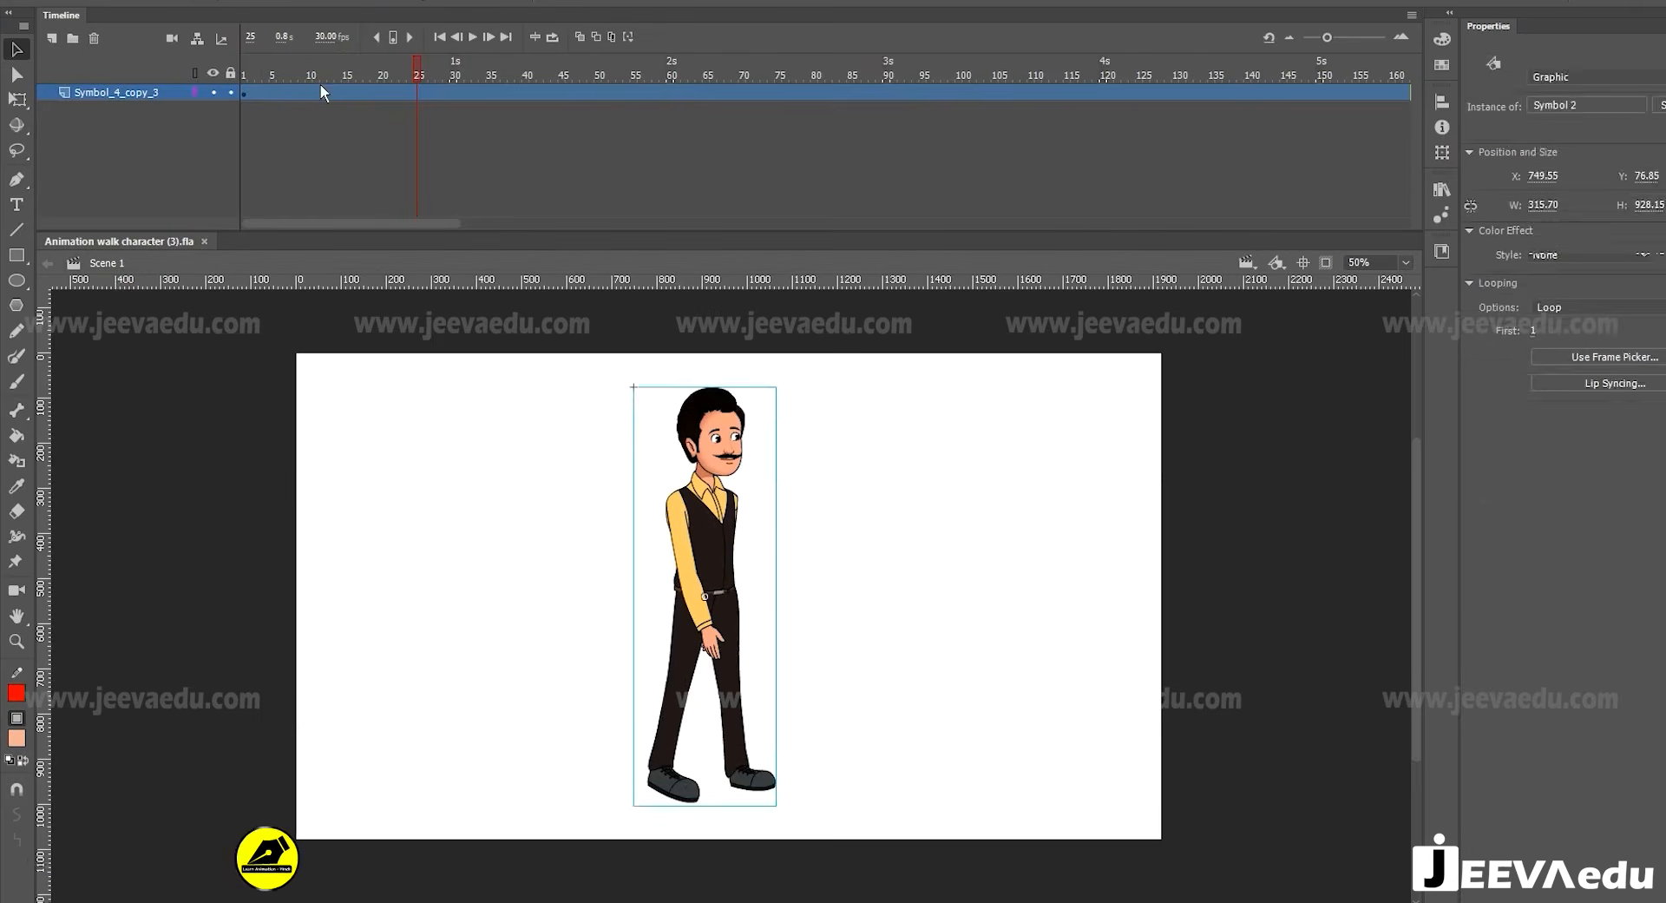
Play the walking character on the Scene 1 timeline, stop playback, and select the character
left_click(178, 104)
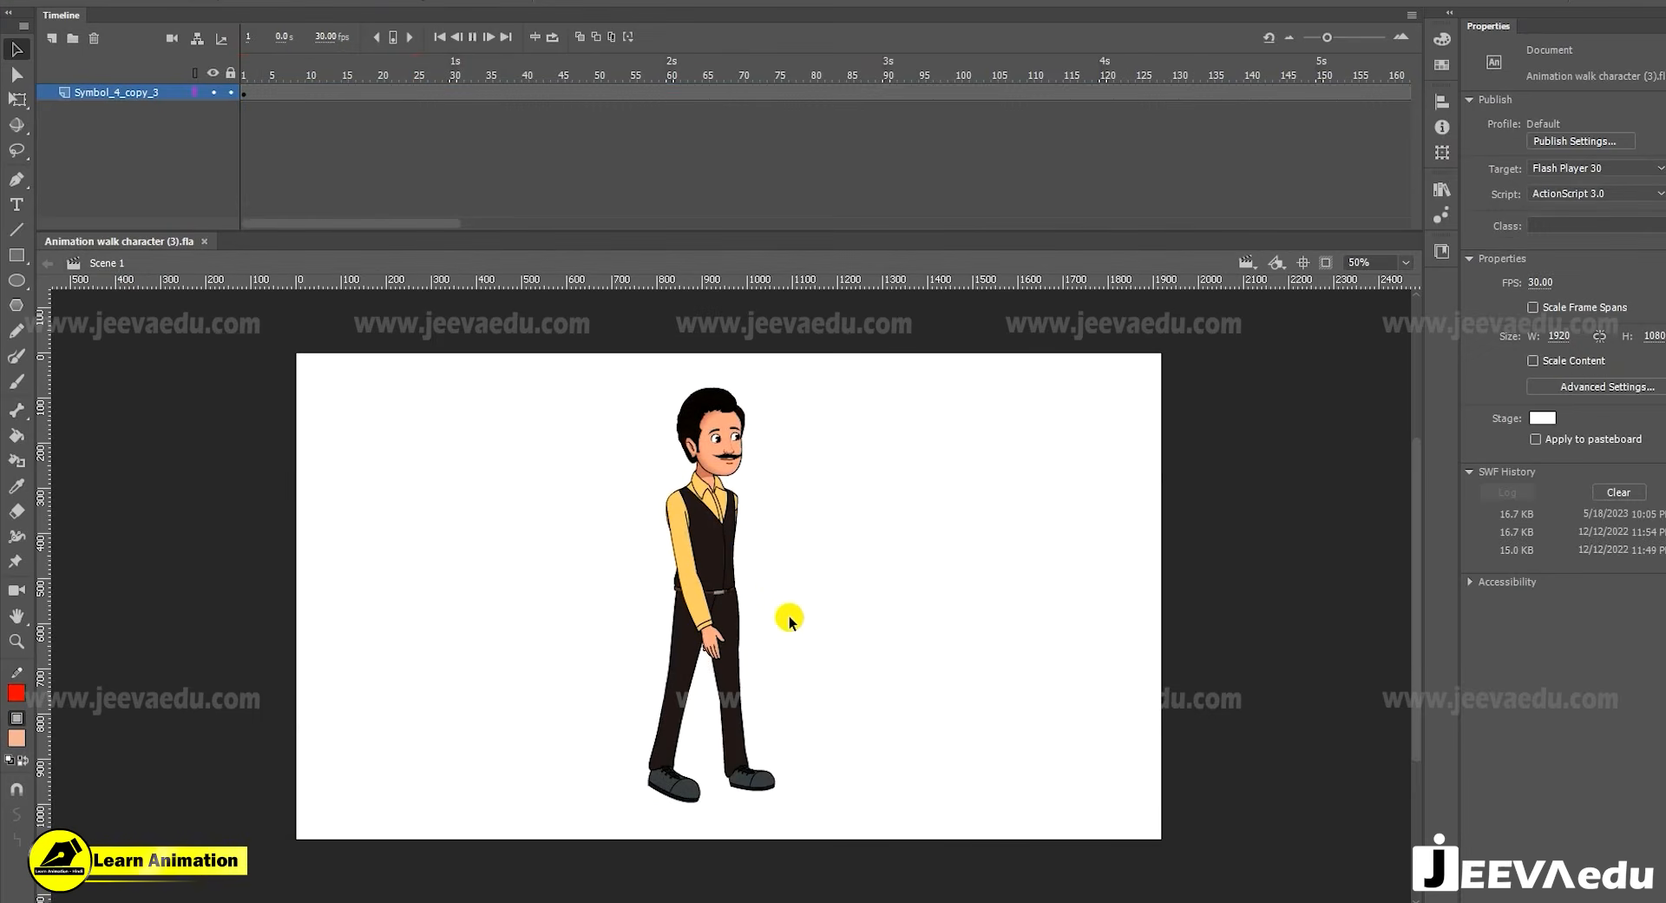
key("Return")
key("Return")
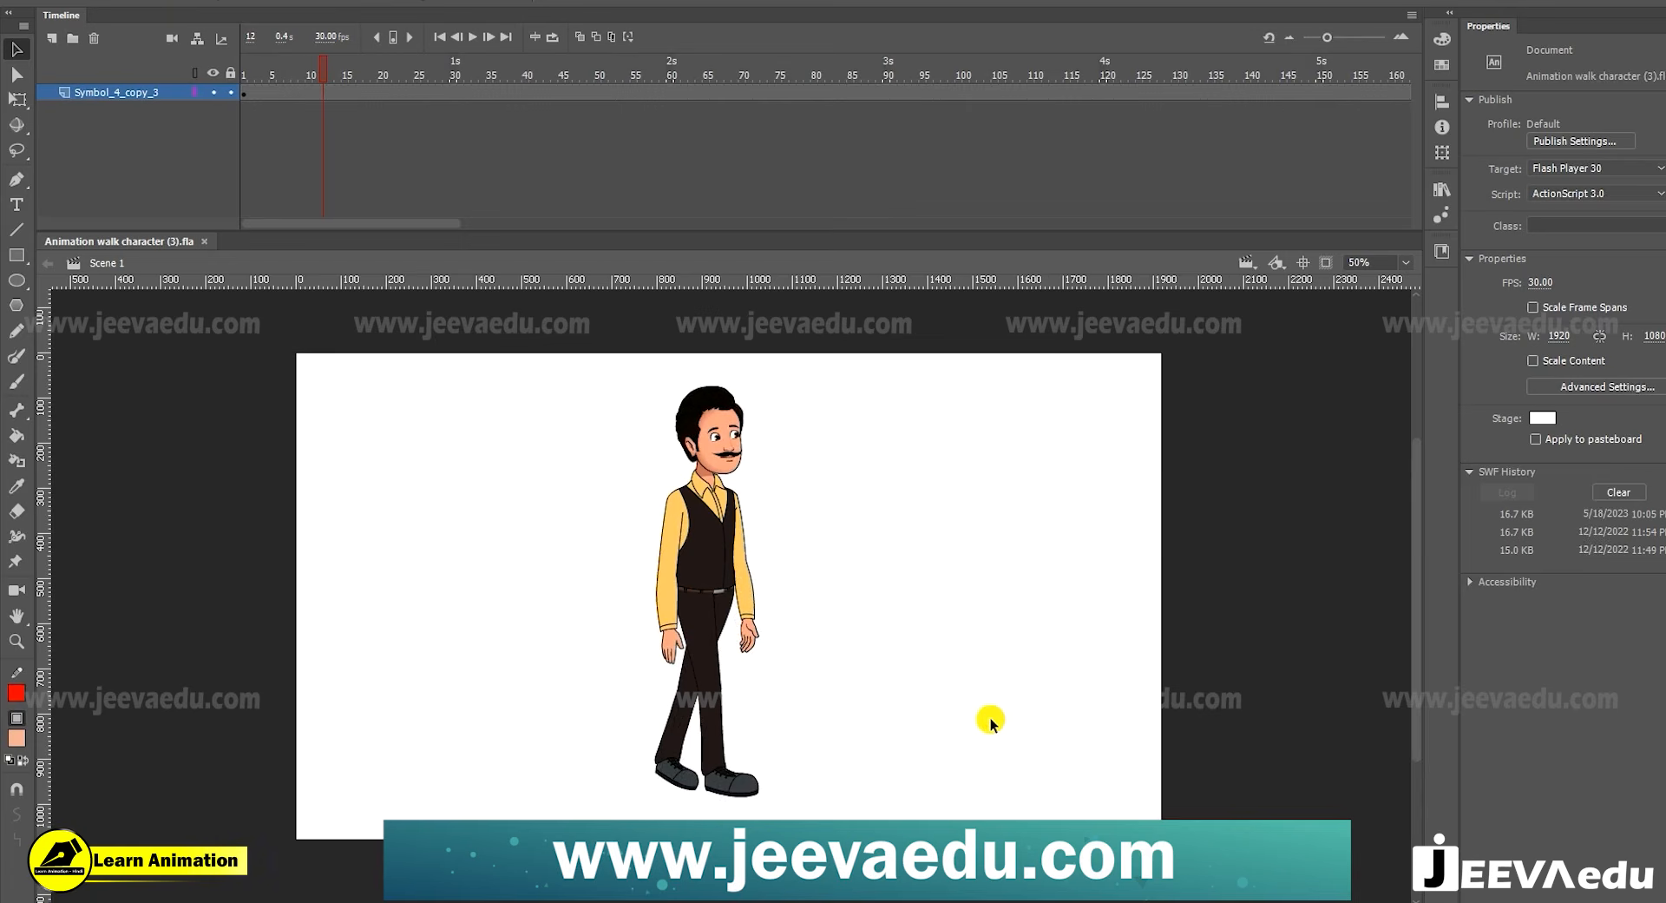
left_click(700, 609)
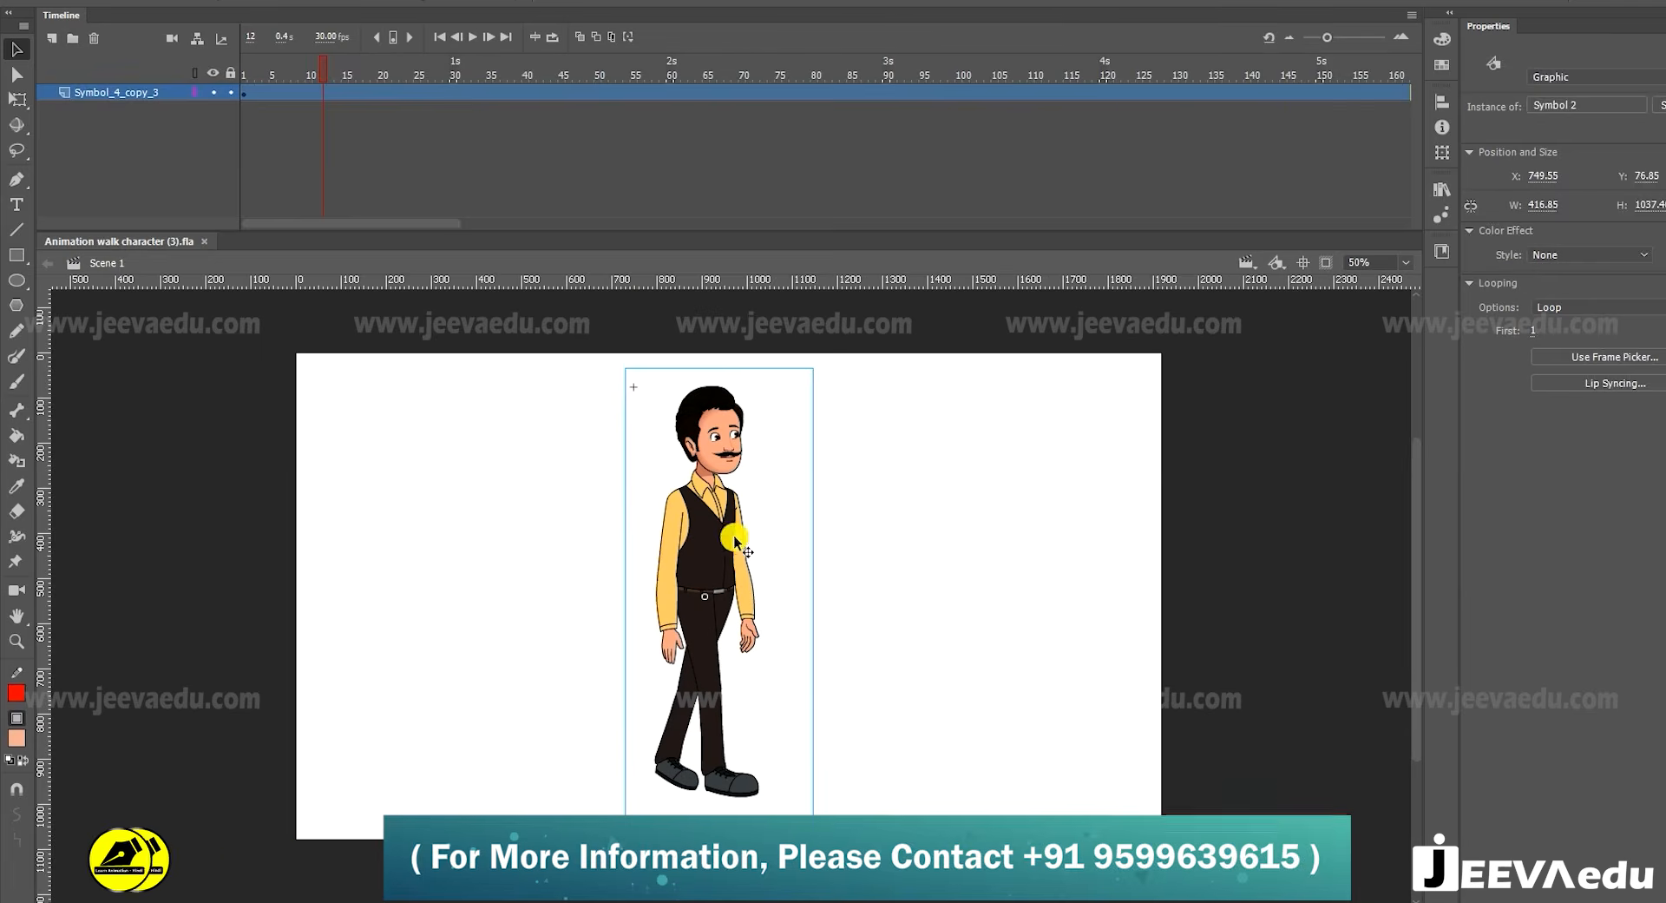
Play the walk cycle inside the character symbol, then return to frame 1 of Scene 1
double_click(726, 554)
left_click(246, 77)
key("Return")
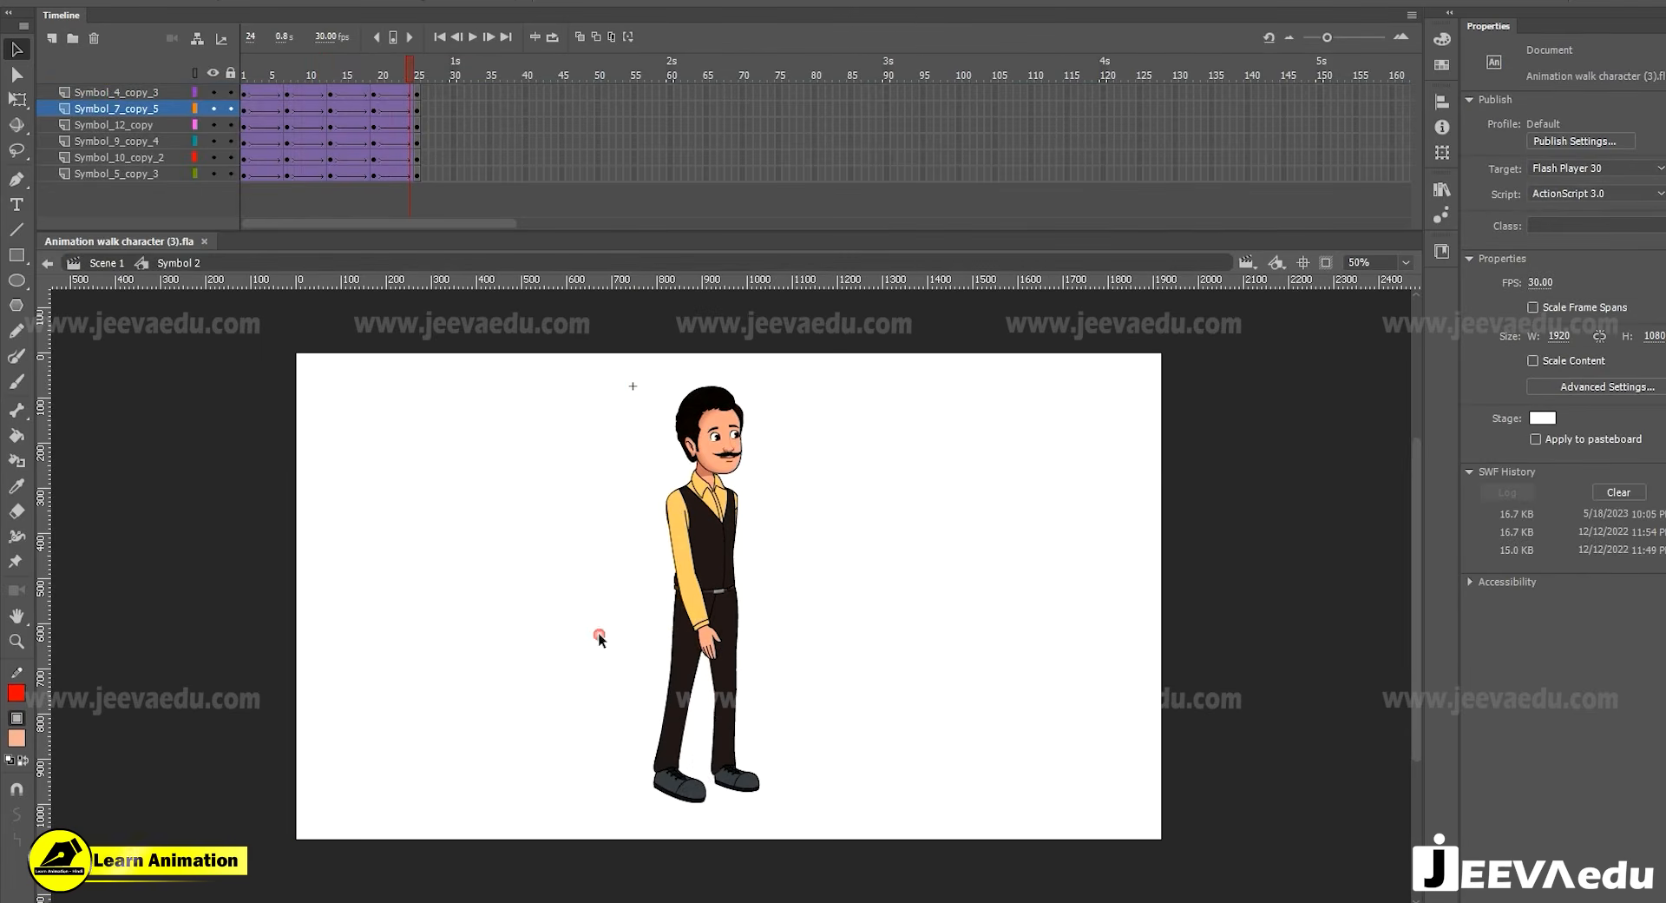
double_click(1075, 321)
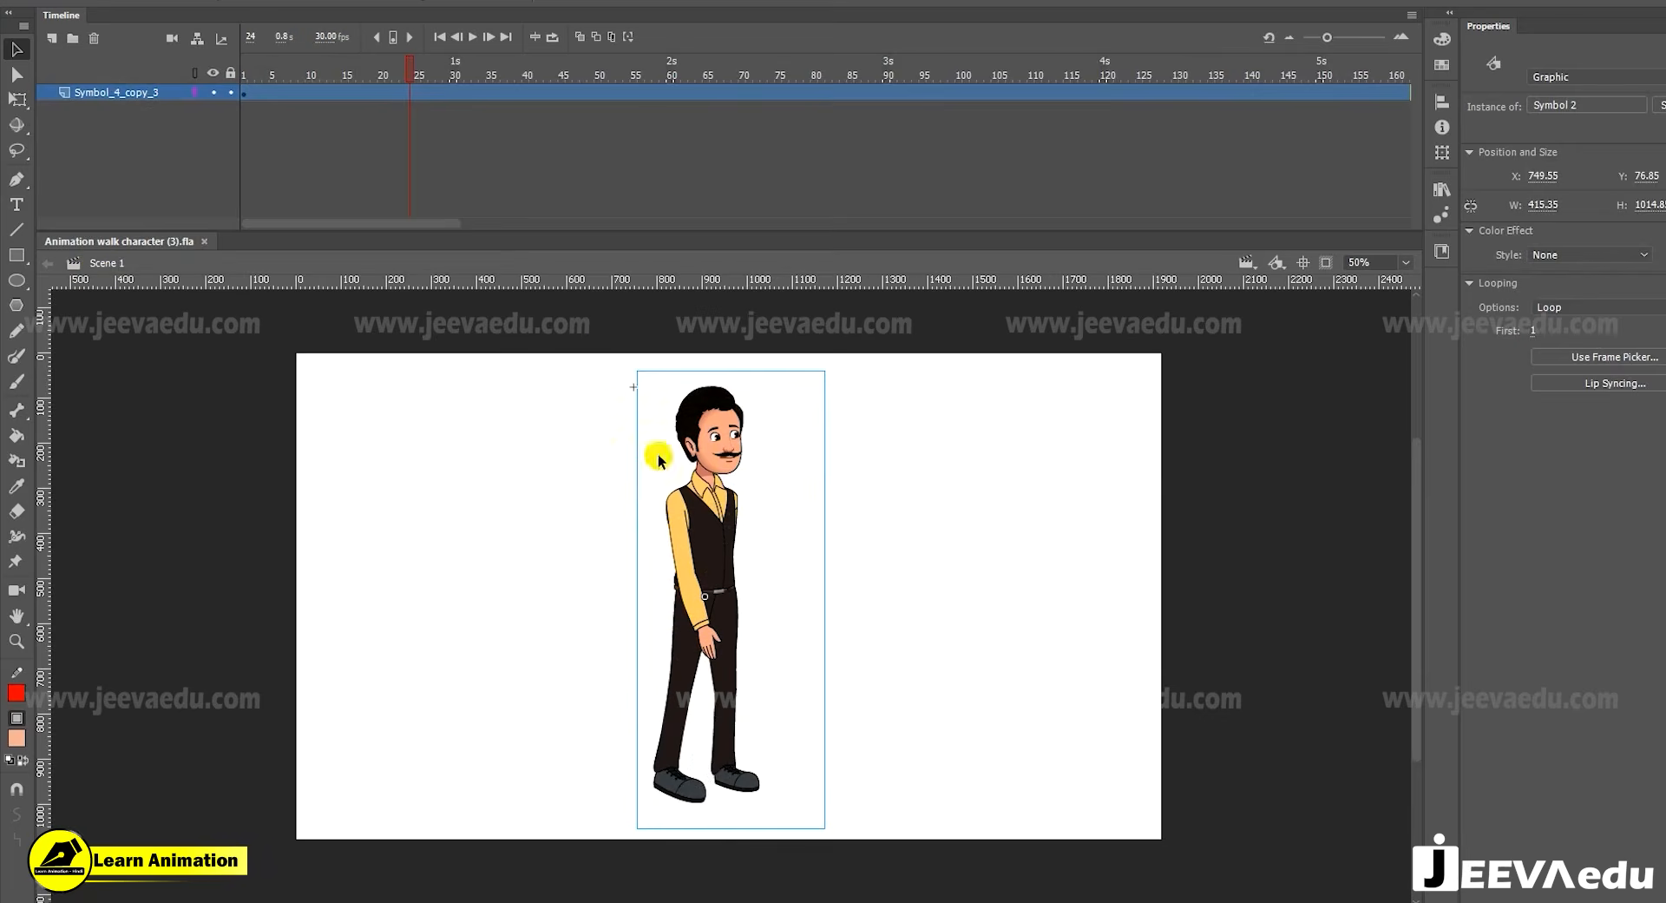
left_click_drag(412, 65, 91, 279)
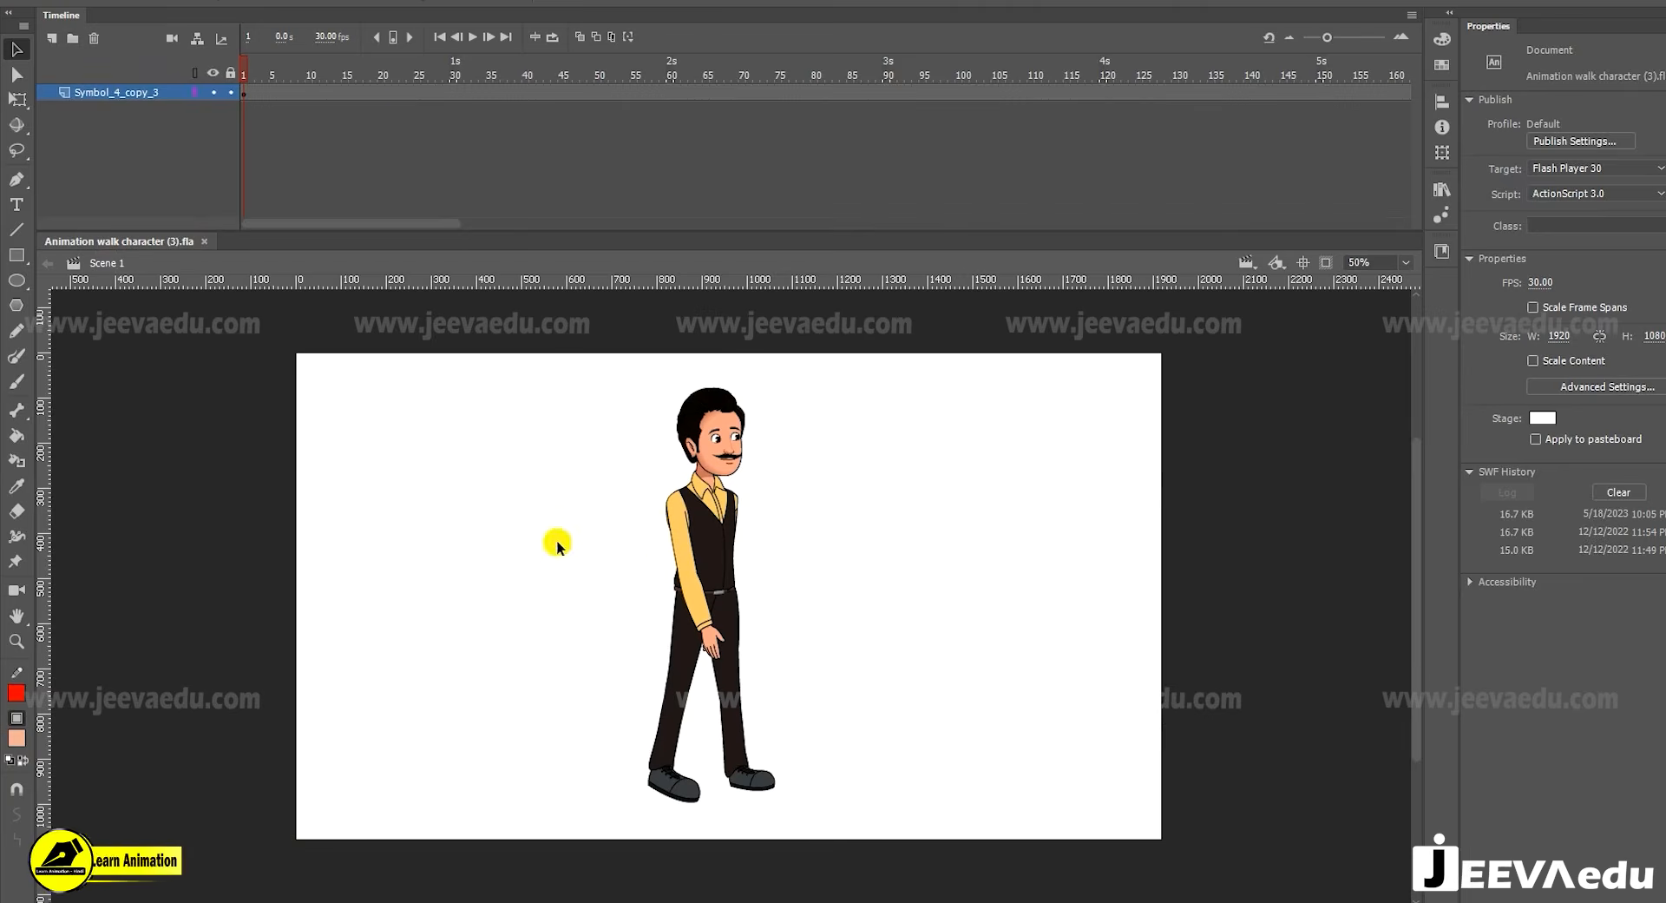
Move the character near the stage's left edge and scale it down to about 256 by 752 px
left_click(703, 549)
left_click_drag(706, 559, 395, 590)
key("ctrl+alt+s")
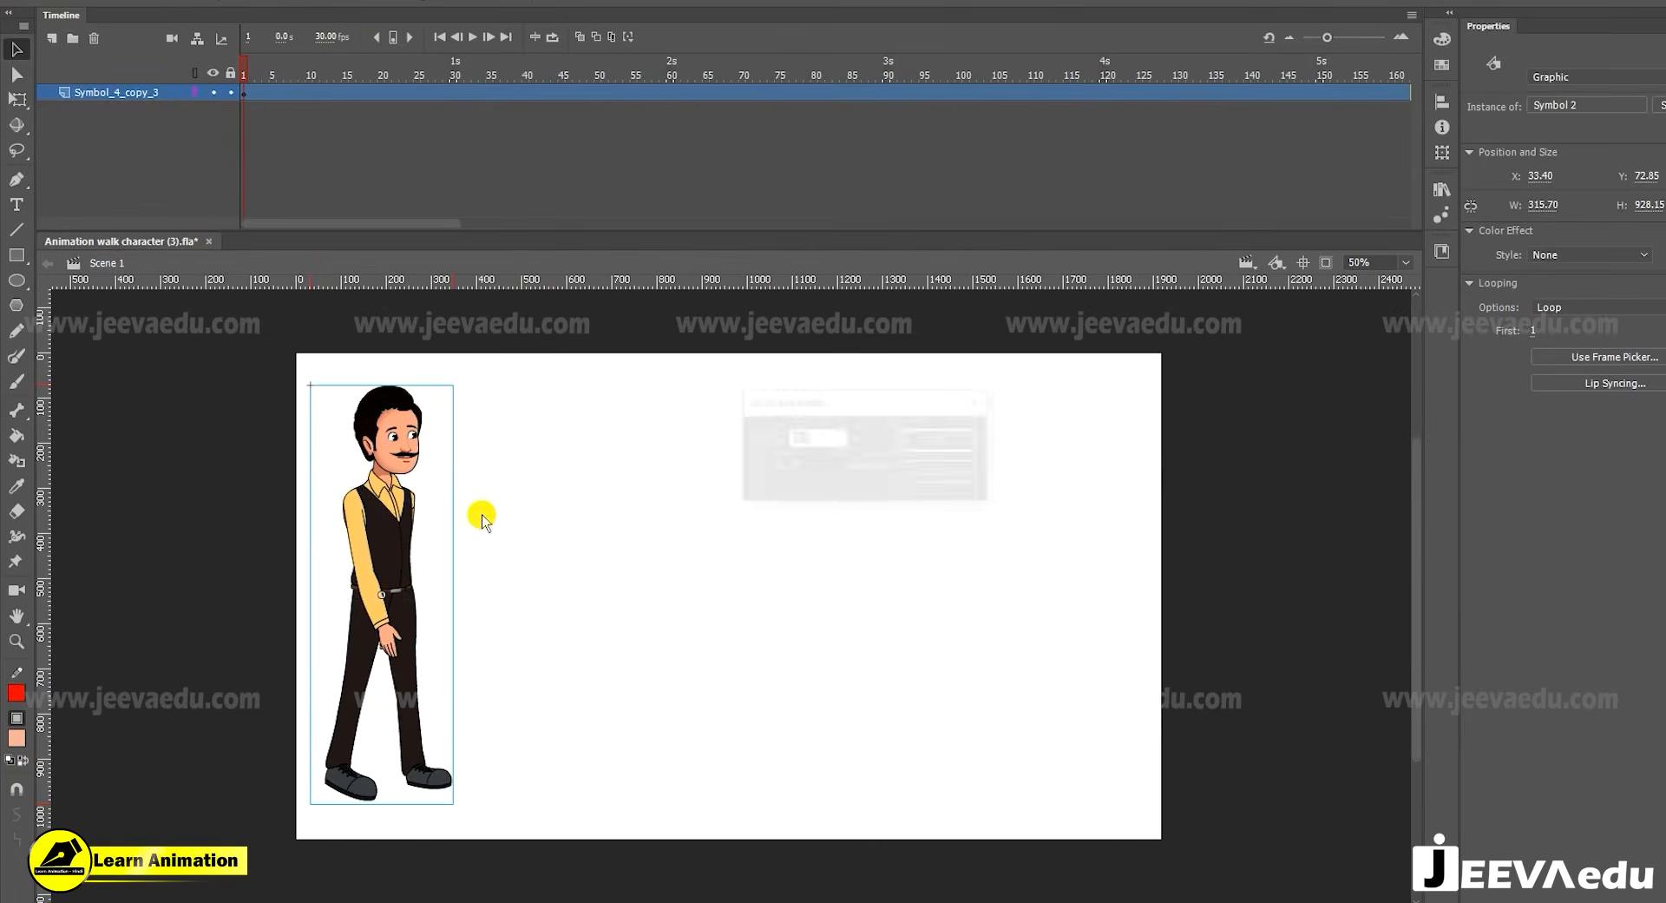
key("Return")
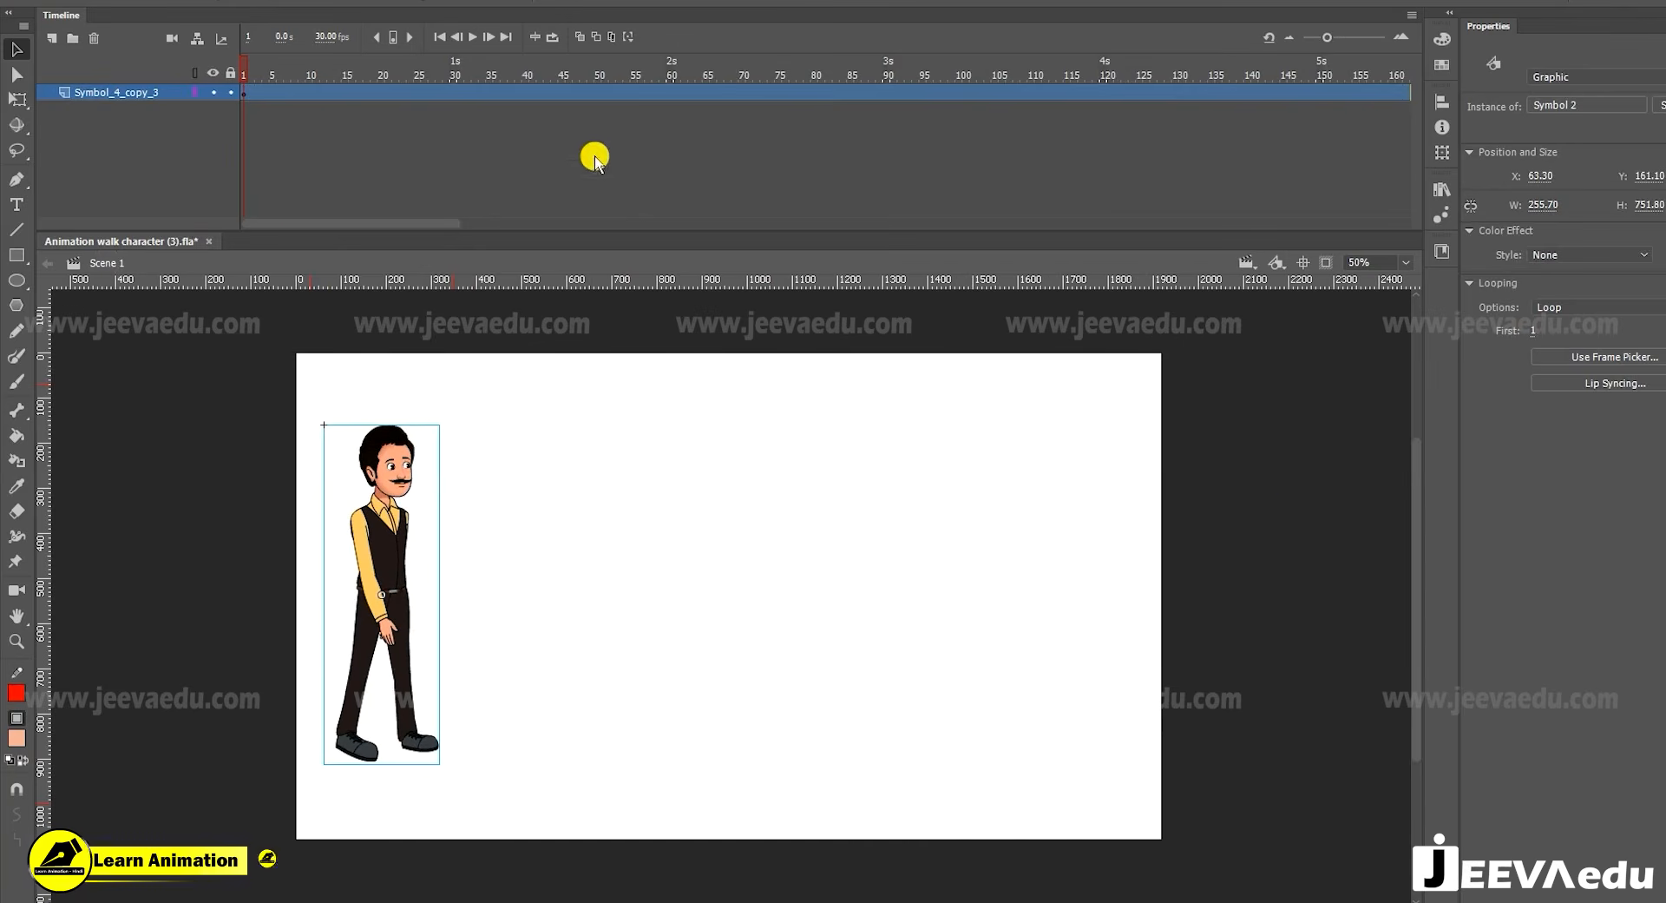
Play and scrub the Scene 1 walk up to frame 134 to examine possible stopping poses
key("Return")
key("Return")
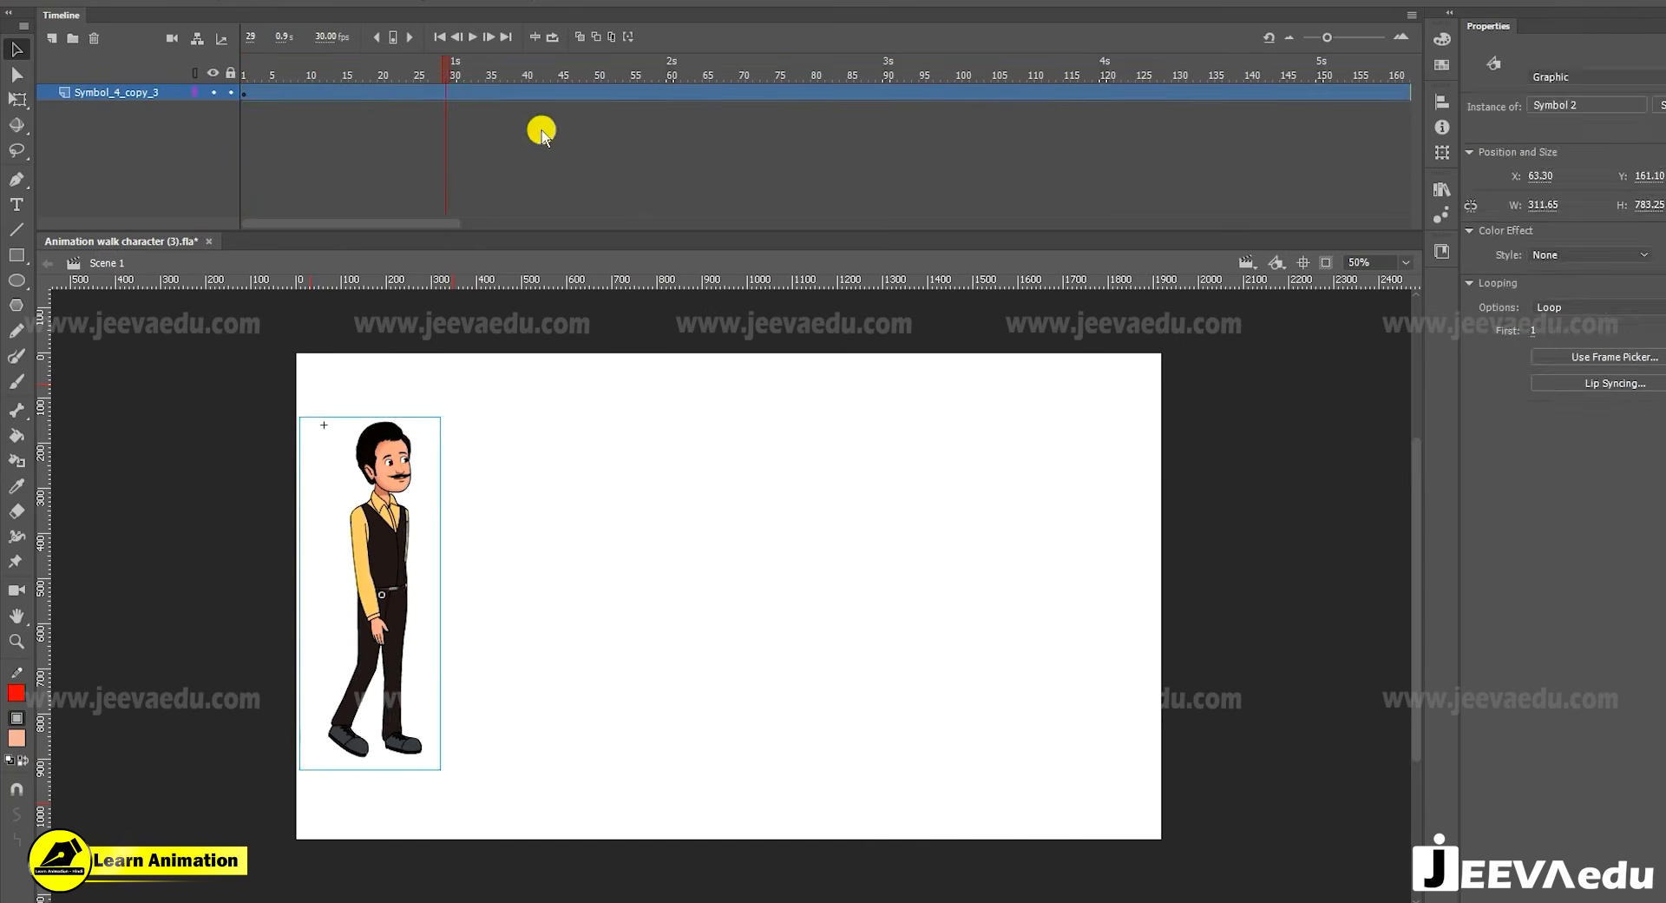
left_click_drag(246, 75, 1163, 102)
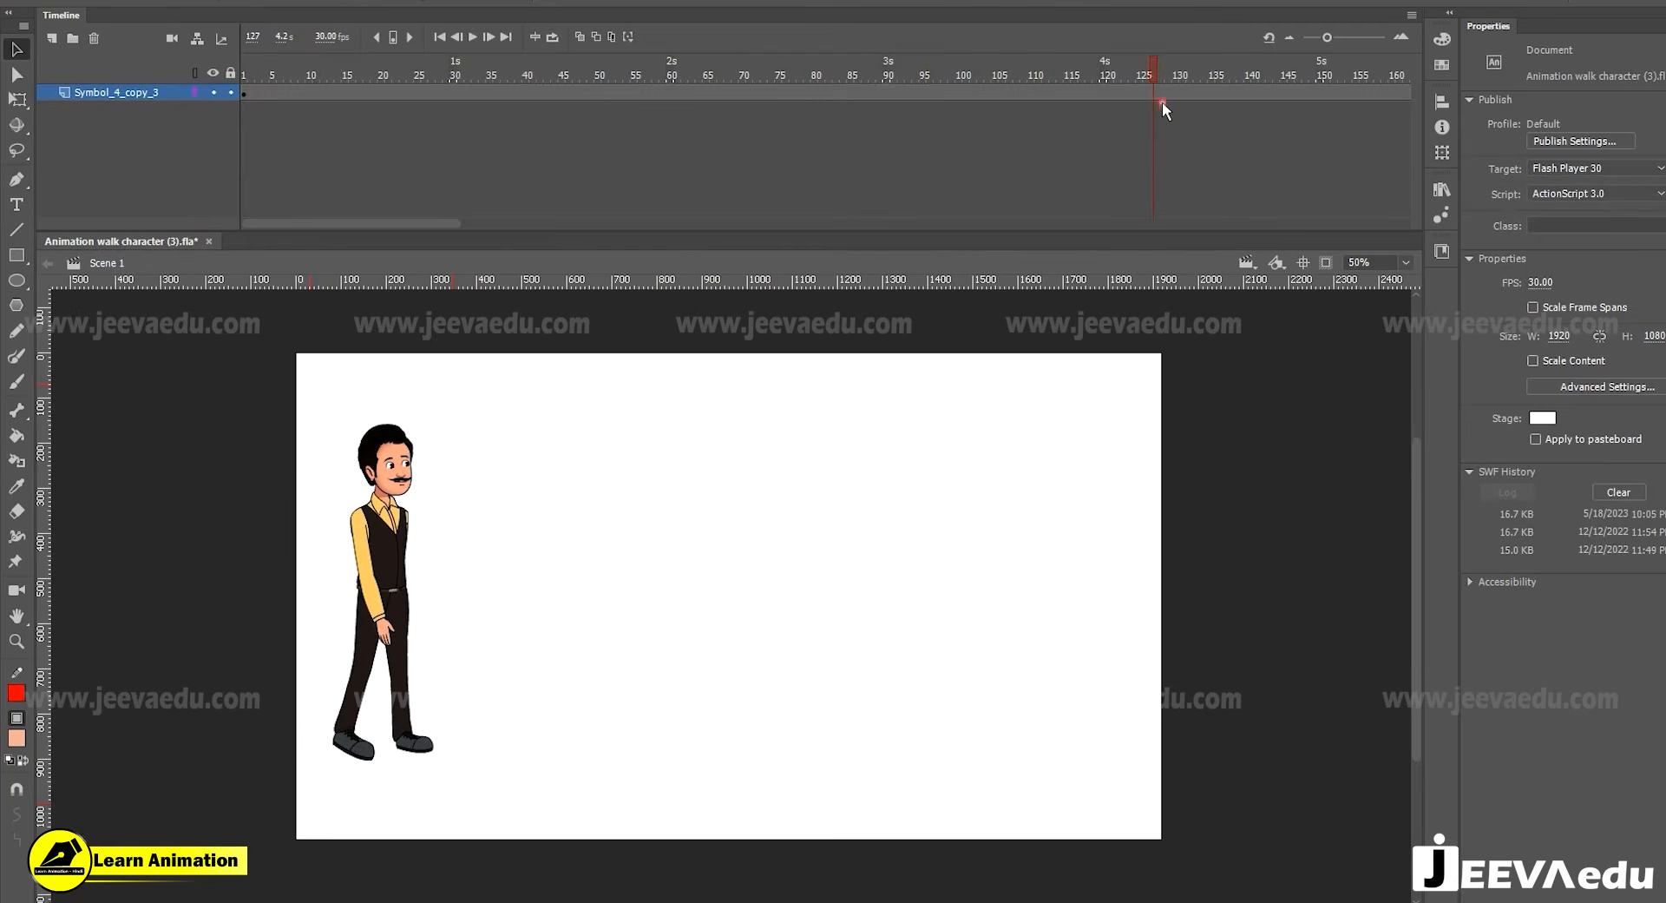
left_click_drag(383, 224, 394, 222)
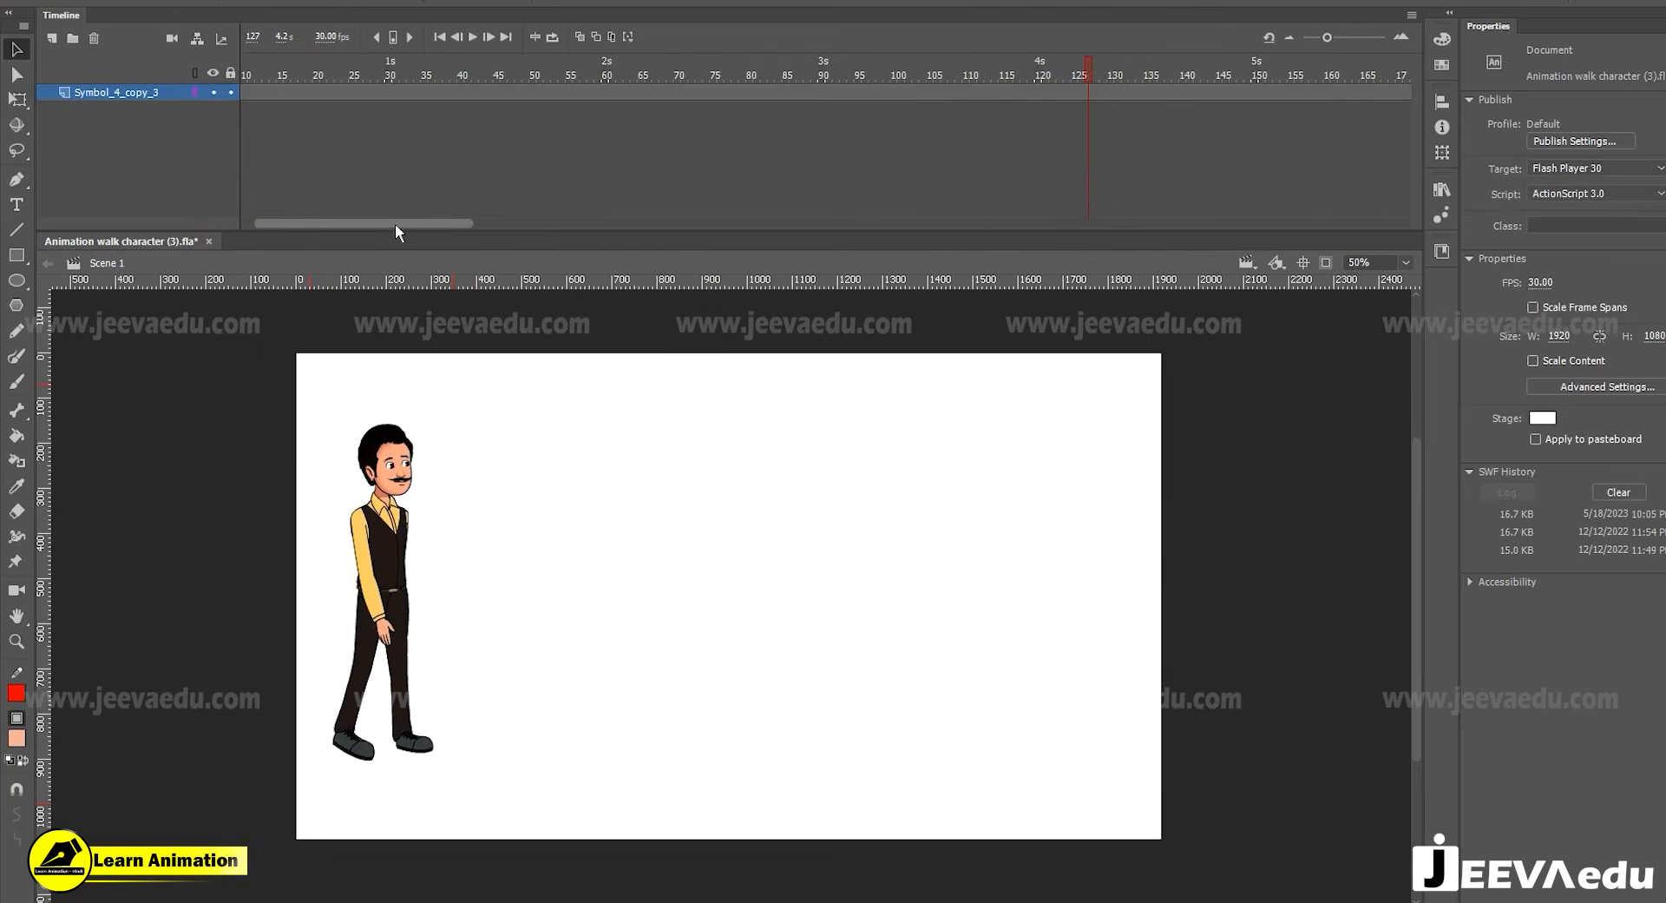
left_click_drag(1127, 76, 1139, 76)
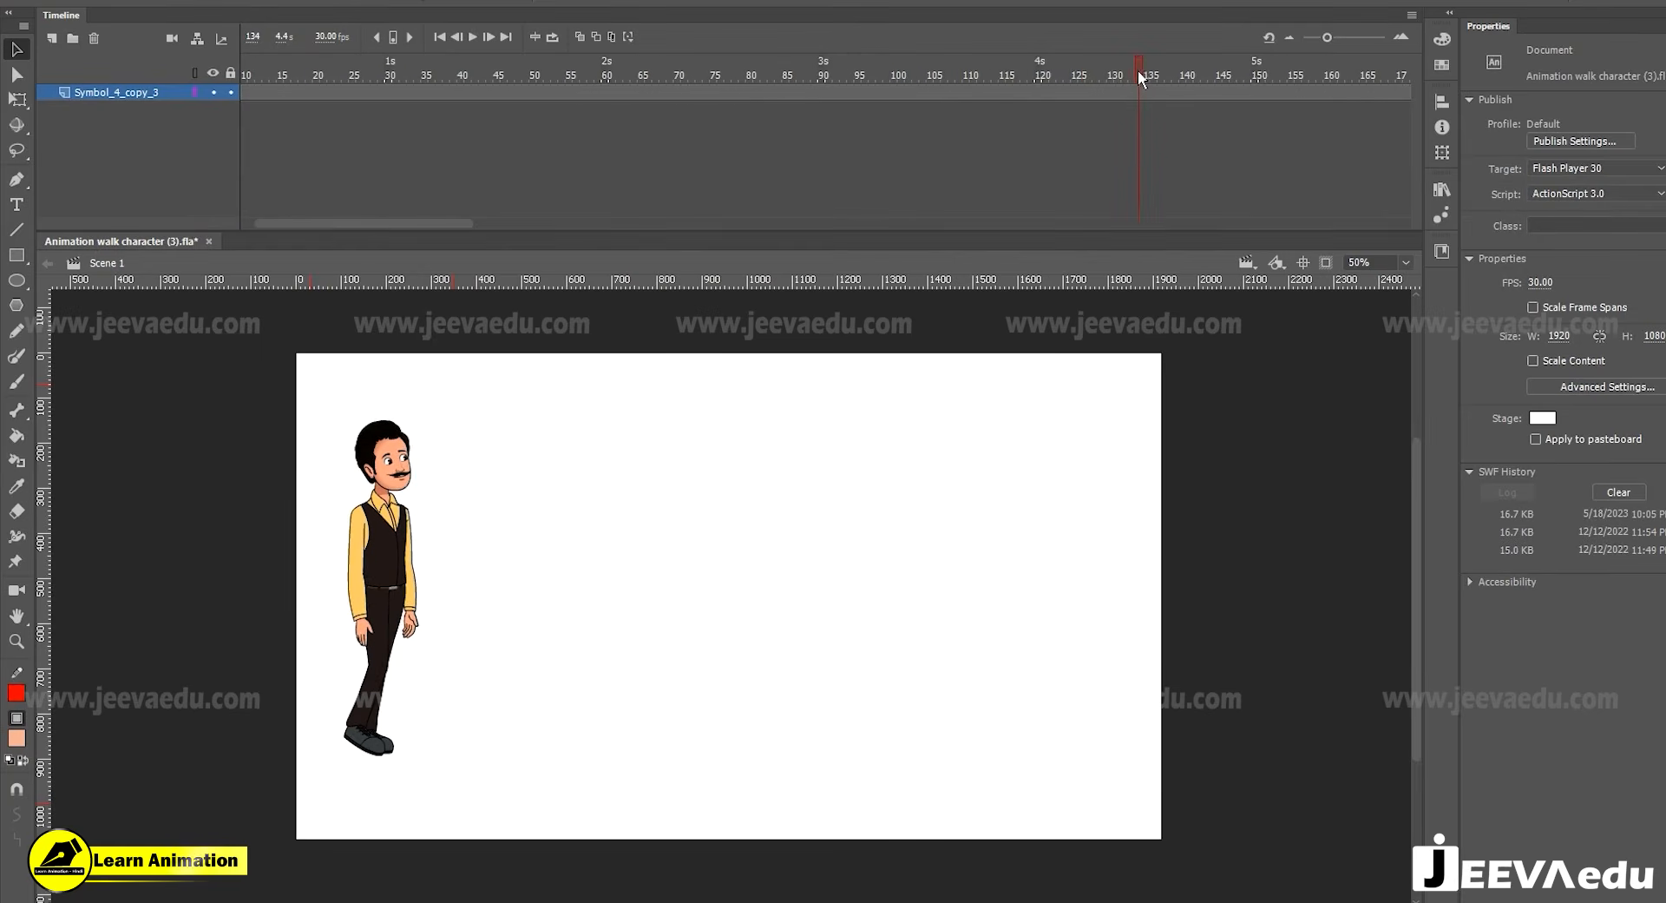
left_click(1127, 88)
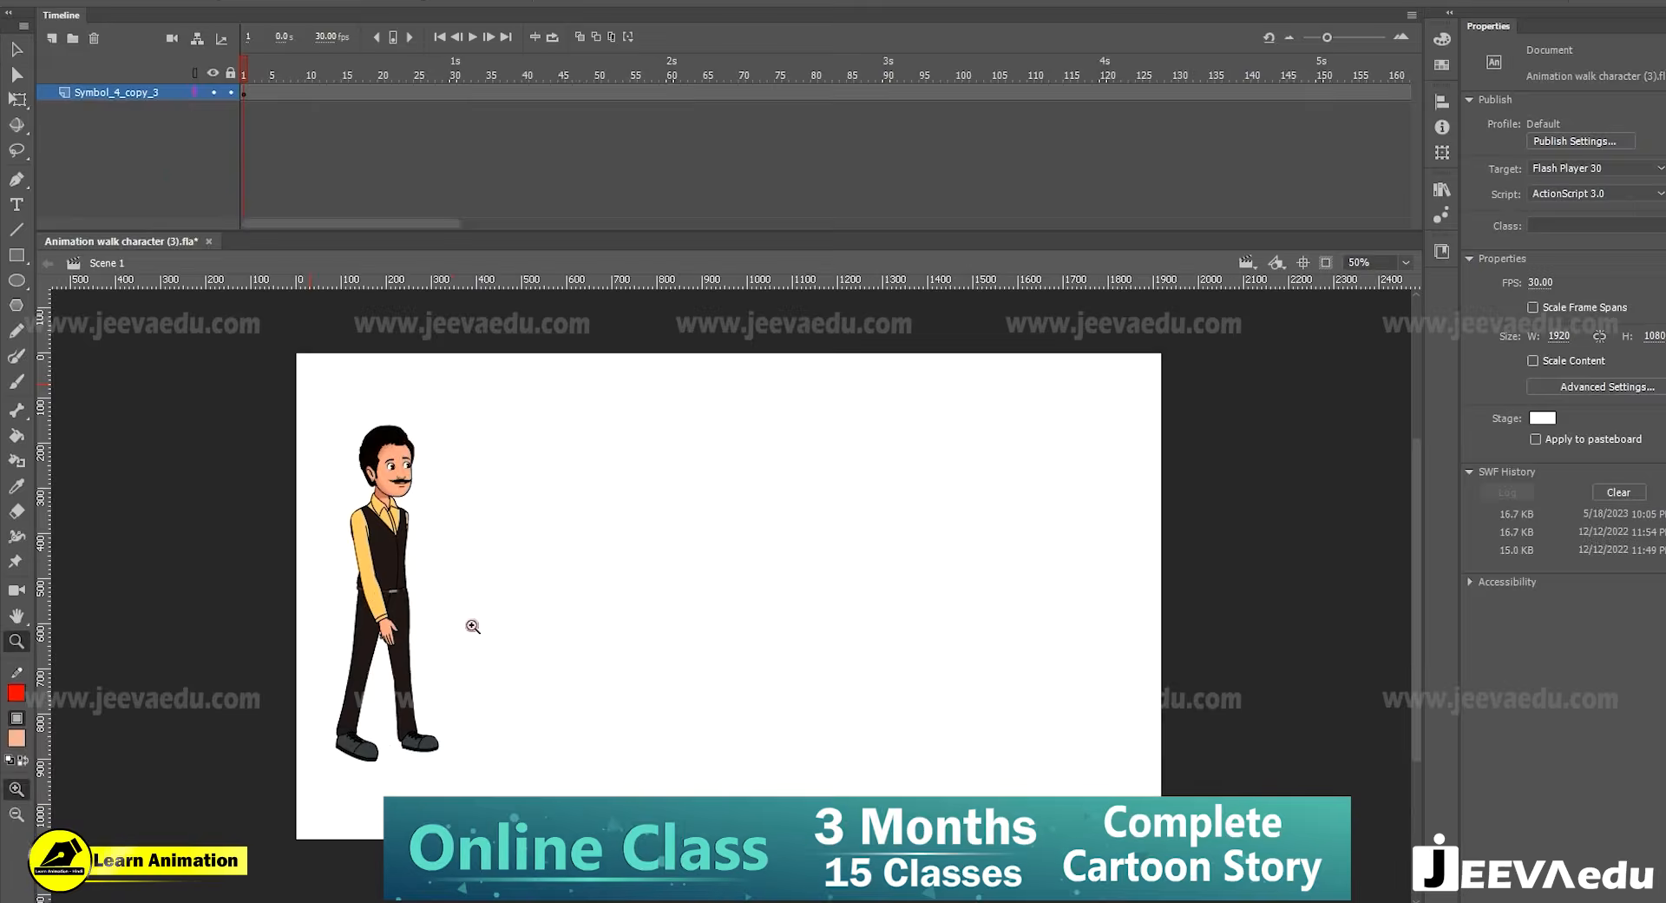
Examine the character's legs up close between frames 120 and 132 to choose the stopping pose
left_click(472, 626)
left_click_drag(597, 710, 510, 715)
left_click_drag(659, 687, 623, 703)
left_click(640, 698, "alt")
left_click_drag(255, 73, 1188, 87)
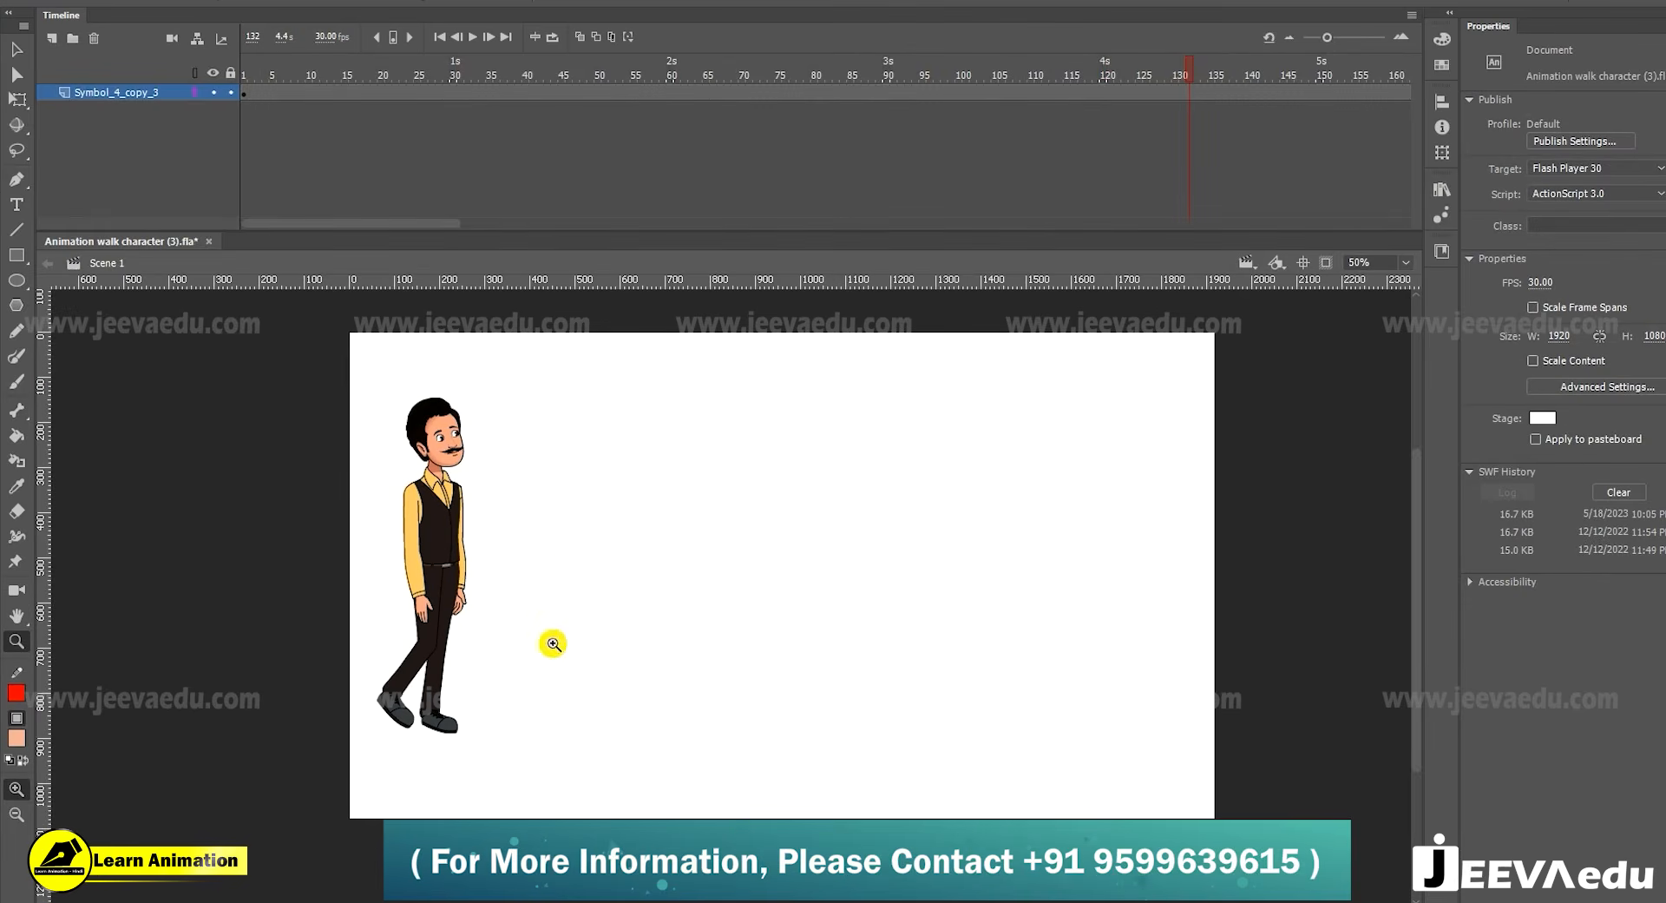
left_click(485, 676)
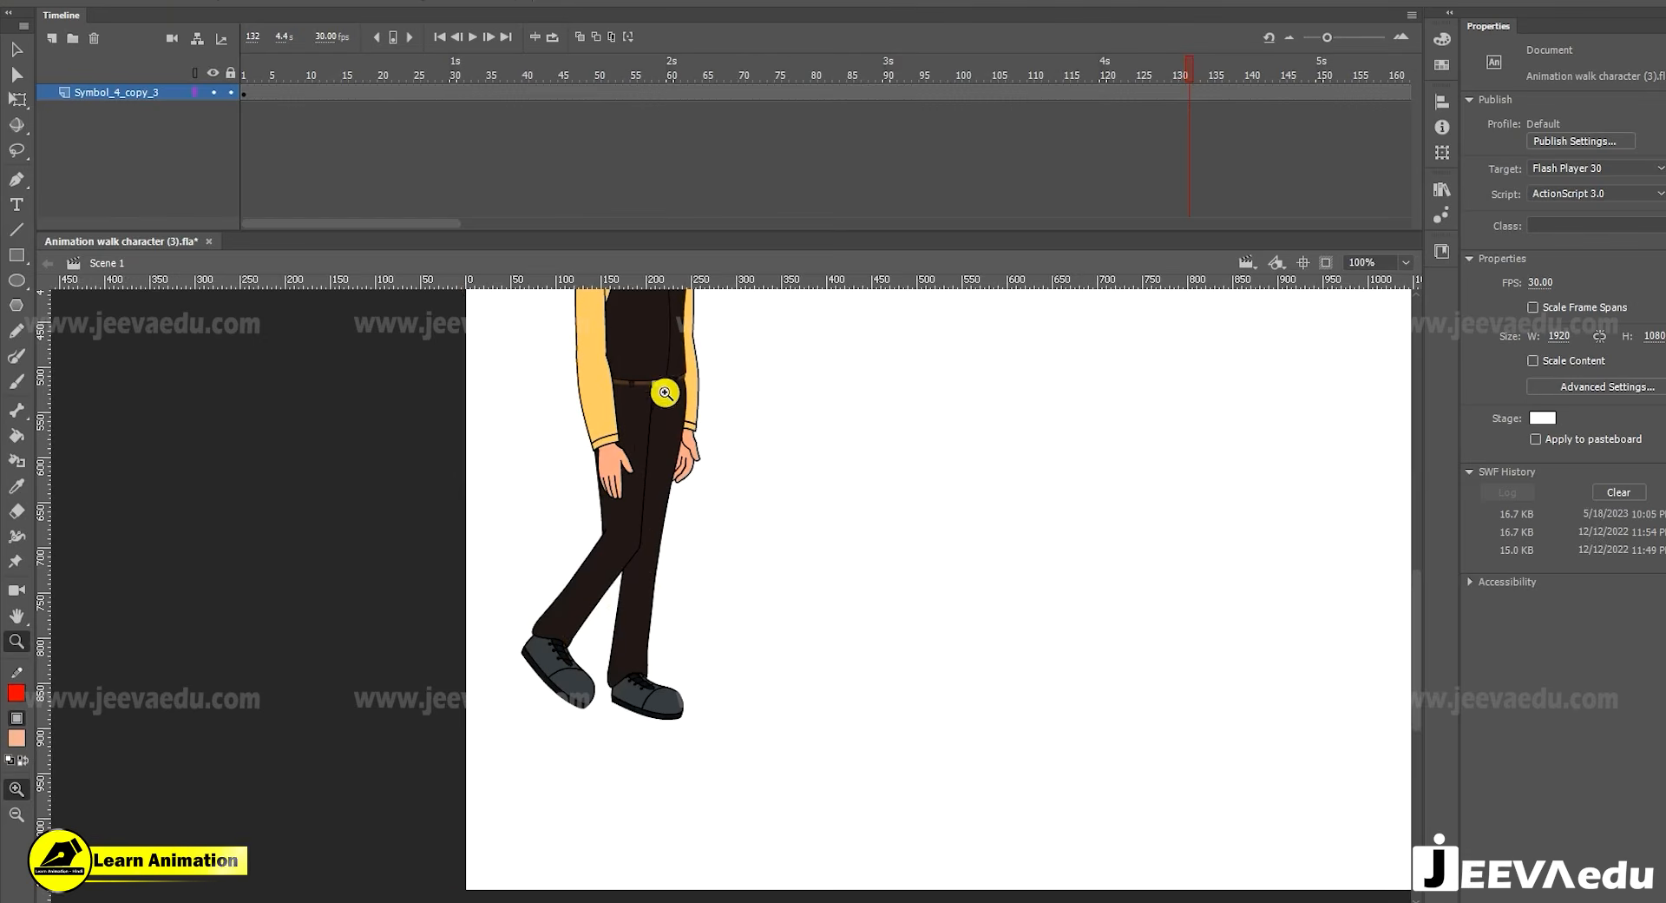
left_click_drag(1186, 74, 1104, 86)
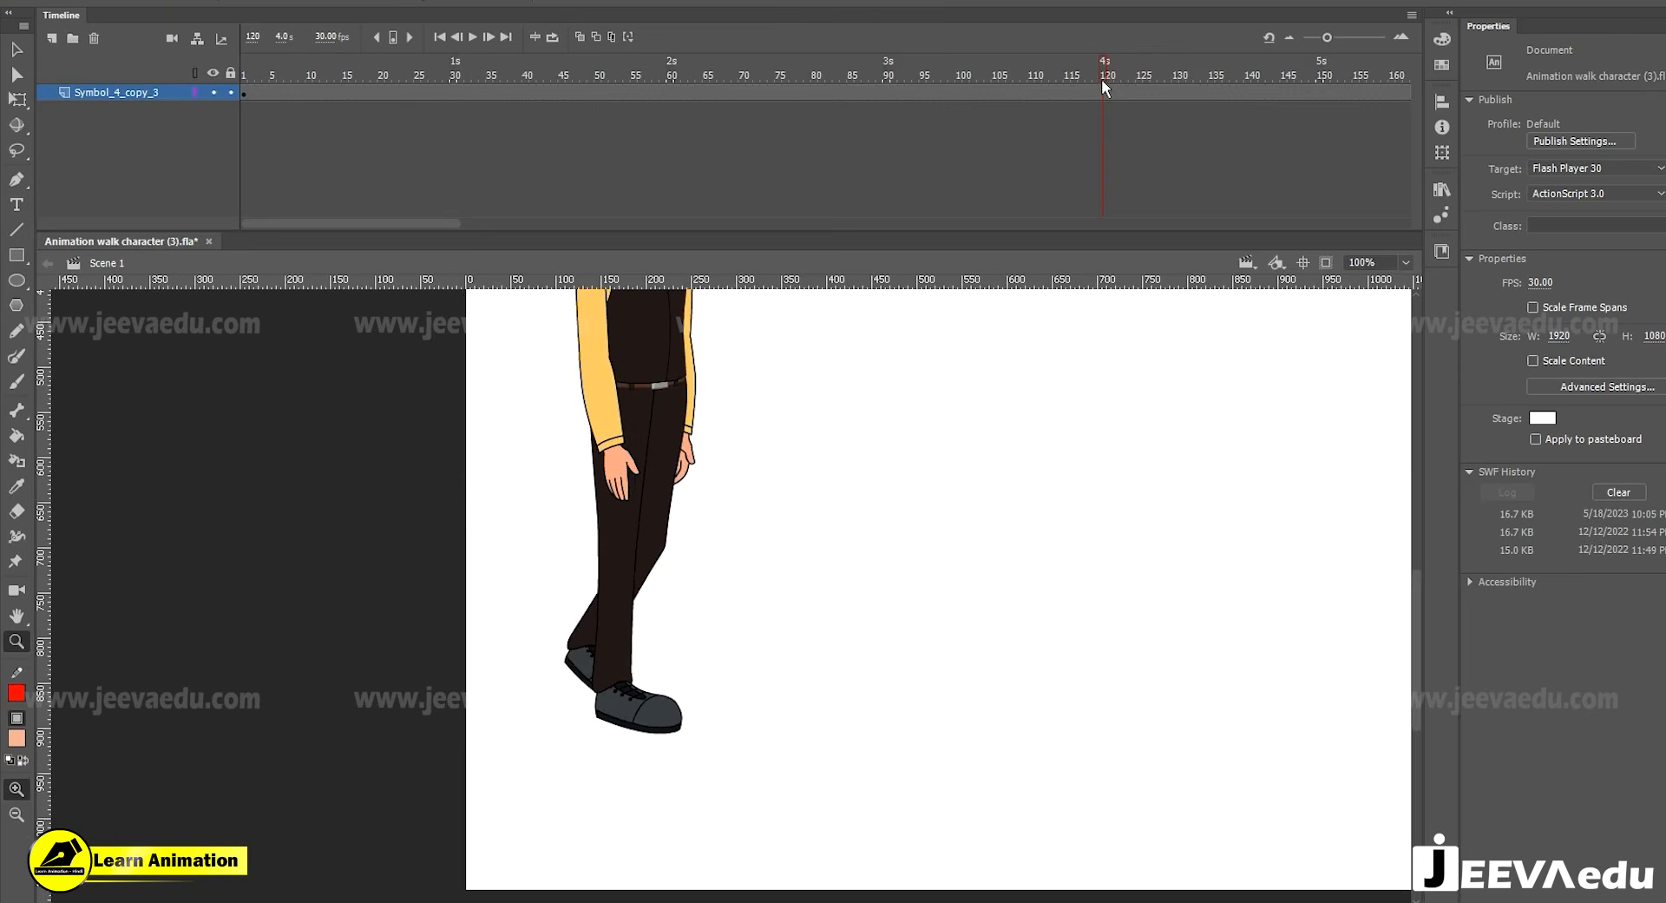
left_click_drag(1111, 82, 1194, 95)
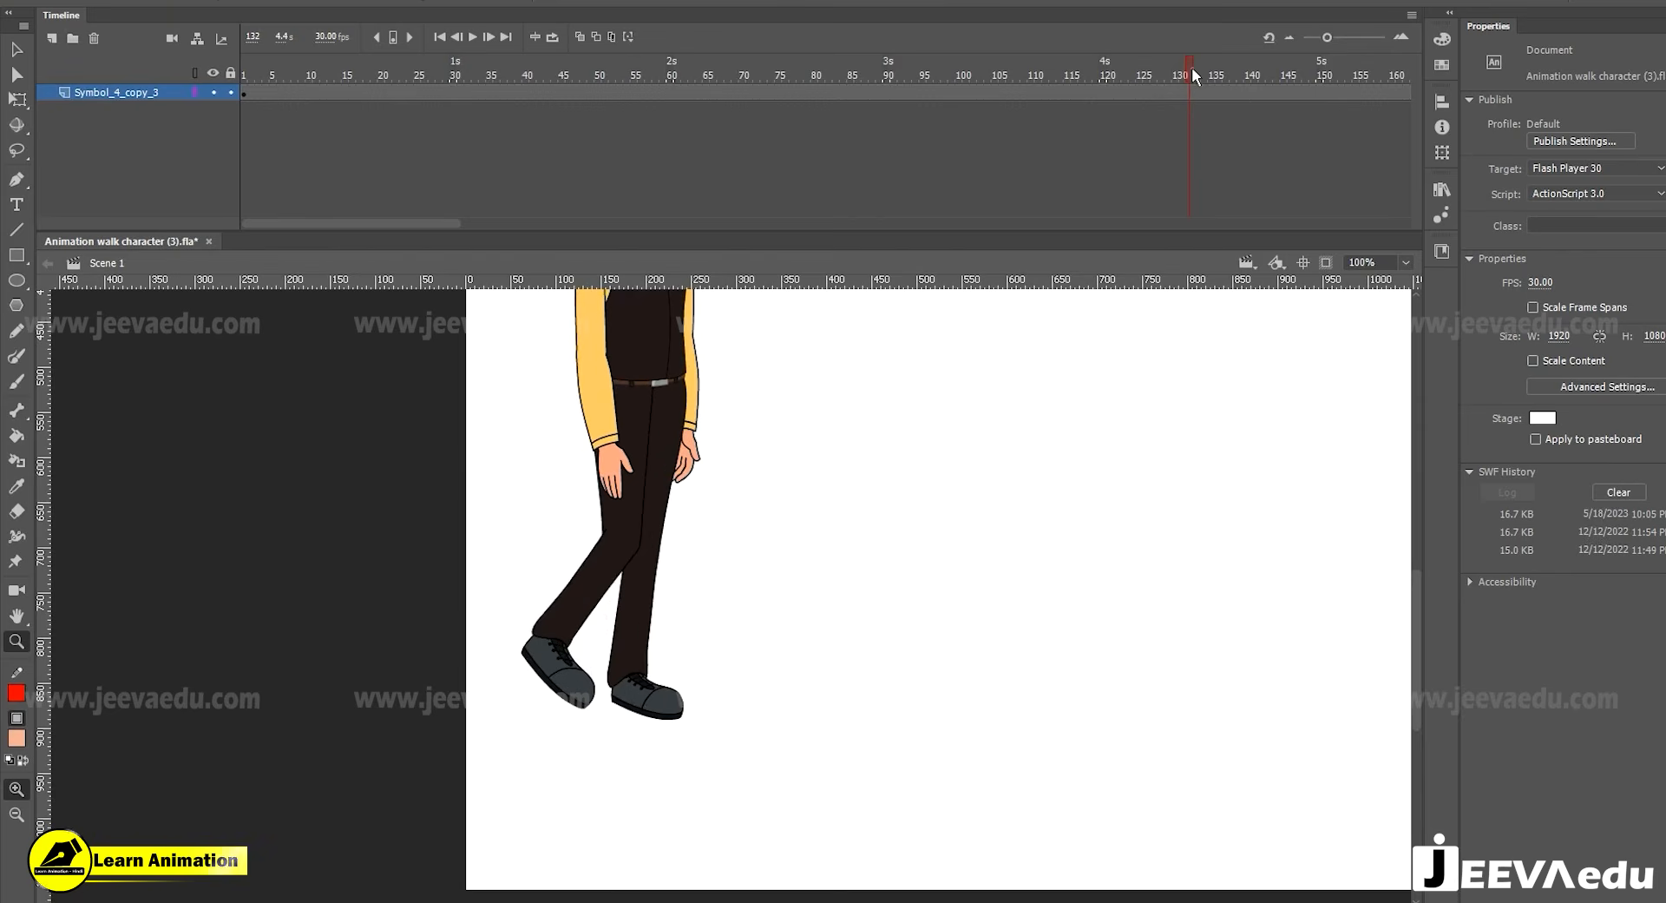
Insert a keyframe at frame 132, create a classic tween from frame 1, and select the character there
key("ctrl+minus")
key("ctrl+minus")
left_click(613, 606)
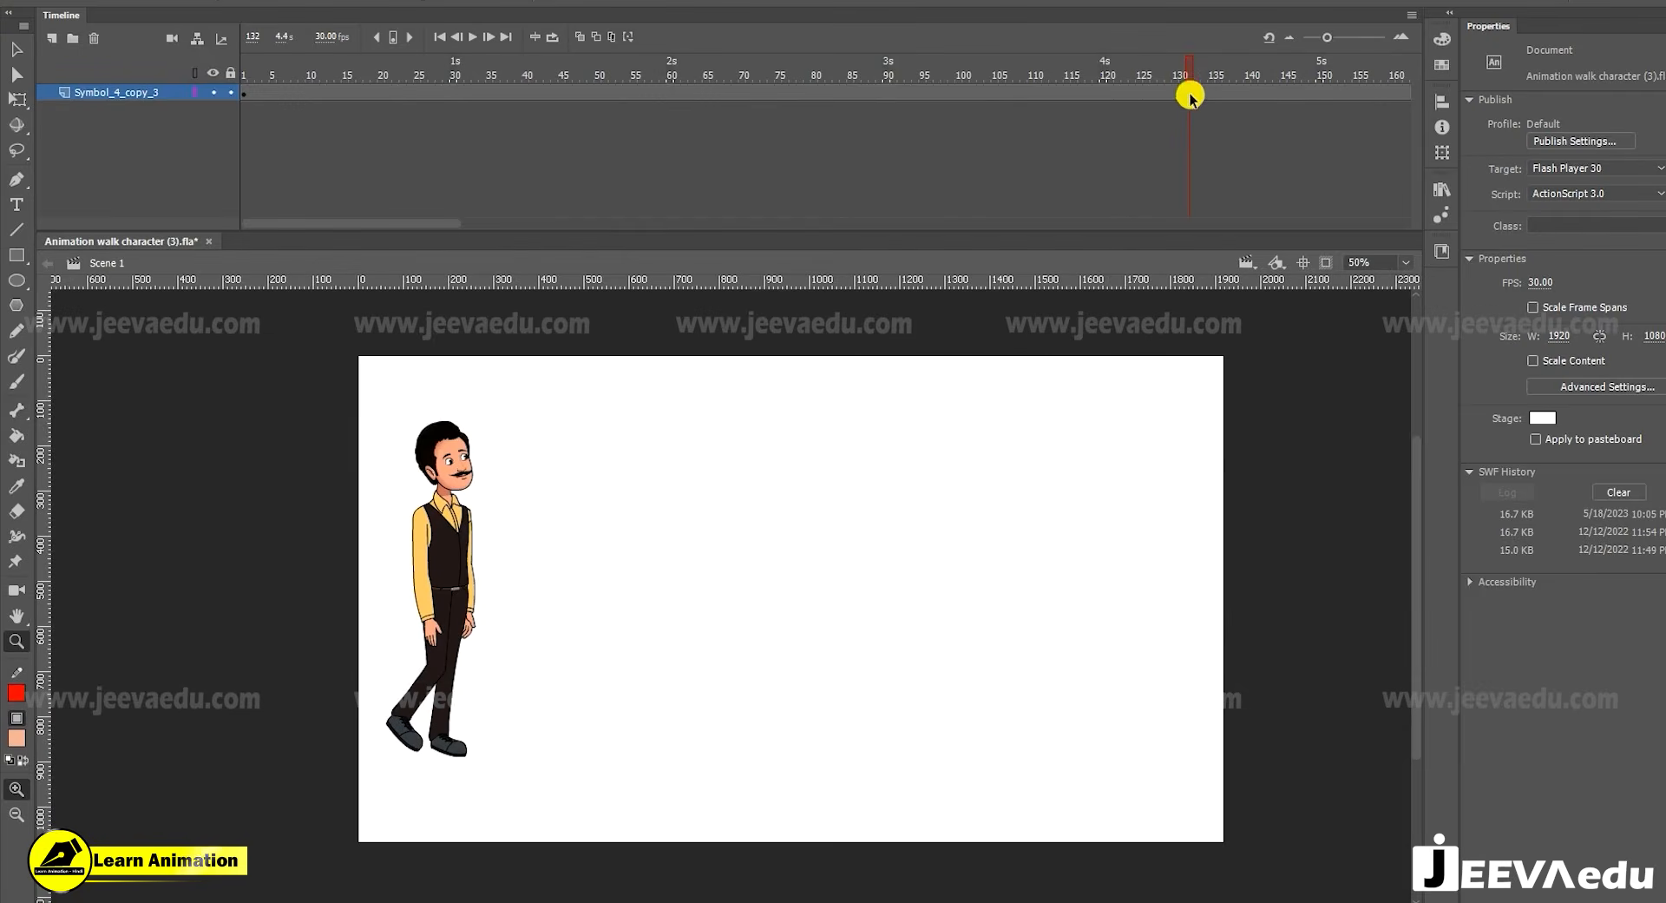
left_click(1190, 95)
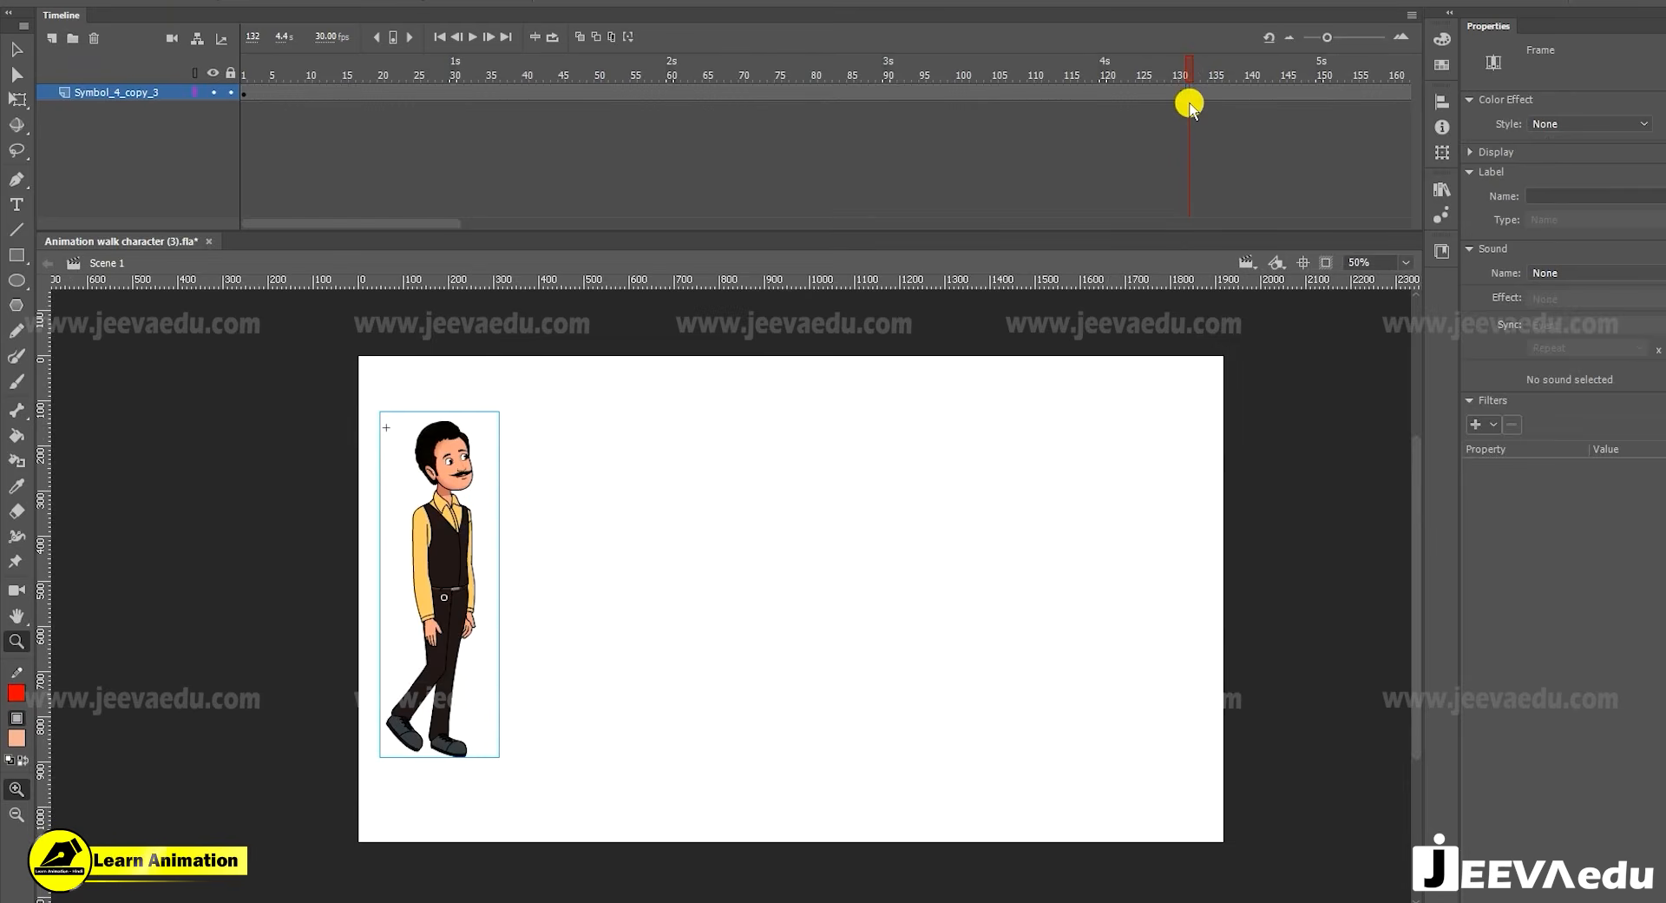
right_click(1120, 90)
left_click(1178, 143)
left_click_drag(1176, 93, 1189, 95)
key("v")
left_click(456, 633)
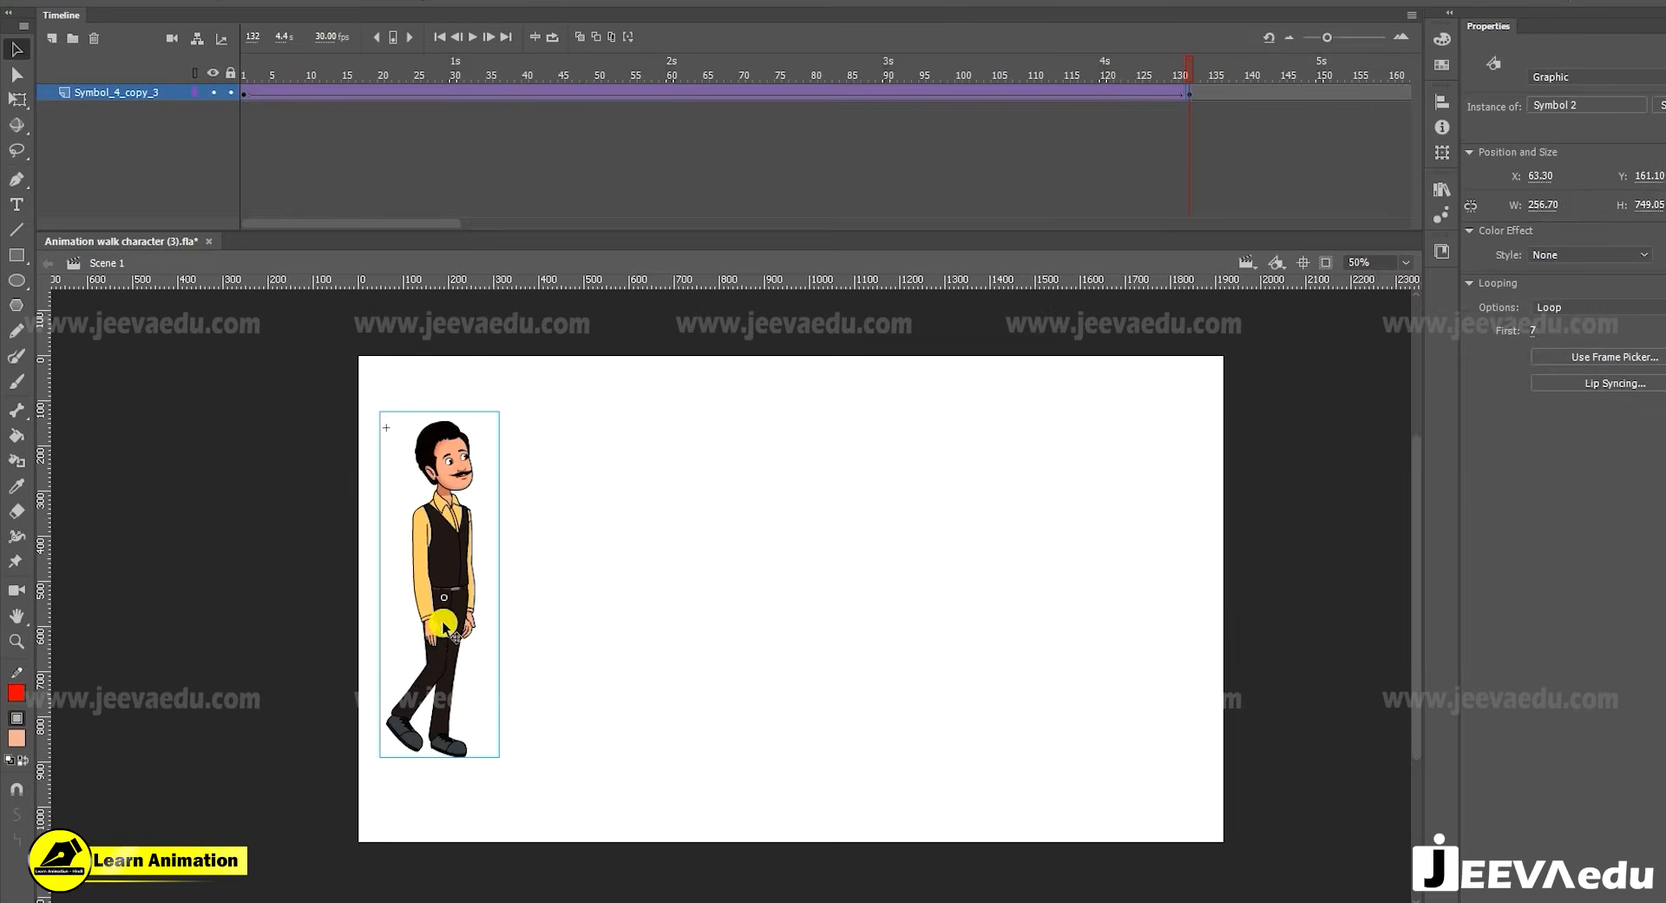
Move the character at frame 132 to the middle of the stage, about X 941.5, Y 163, and preview the motion
left_click_drag(460, 608, 834, 618)
key("Return")
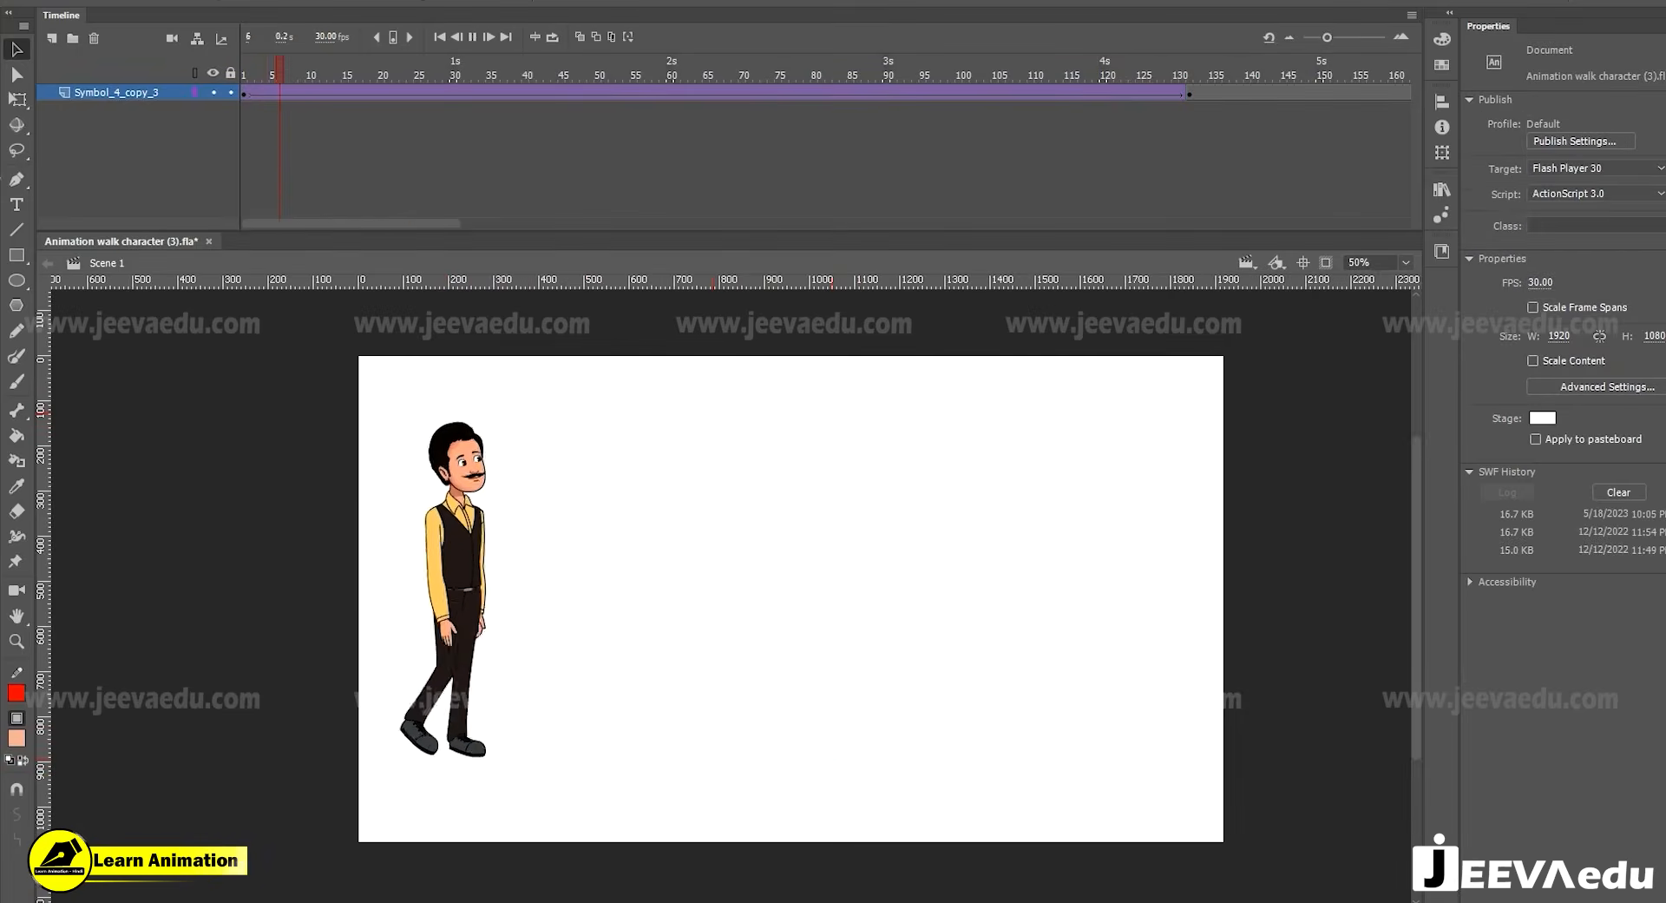
key("Return")
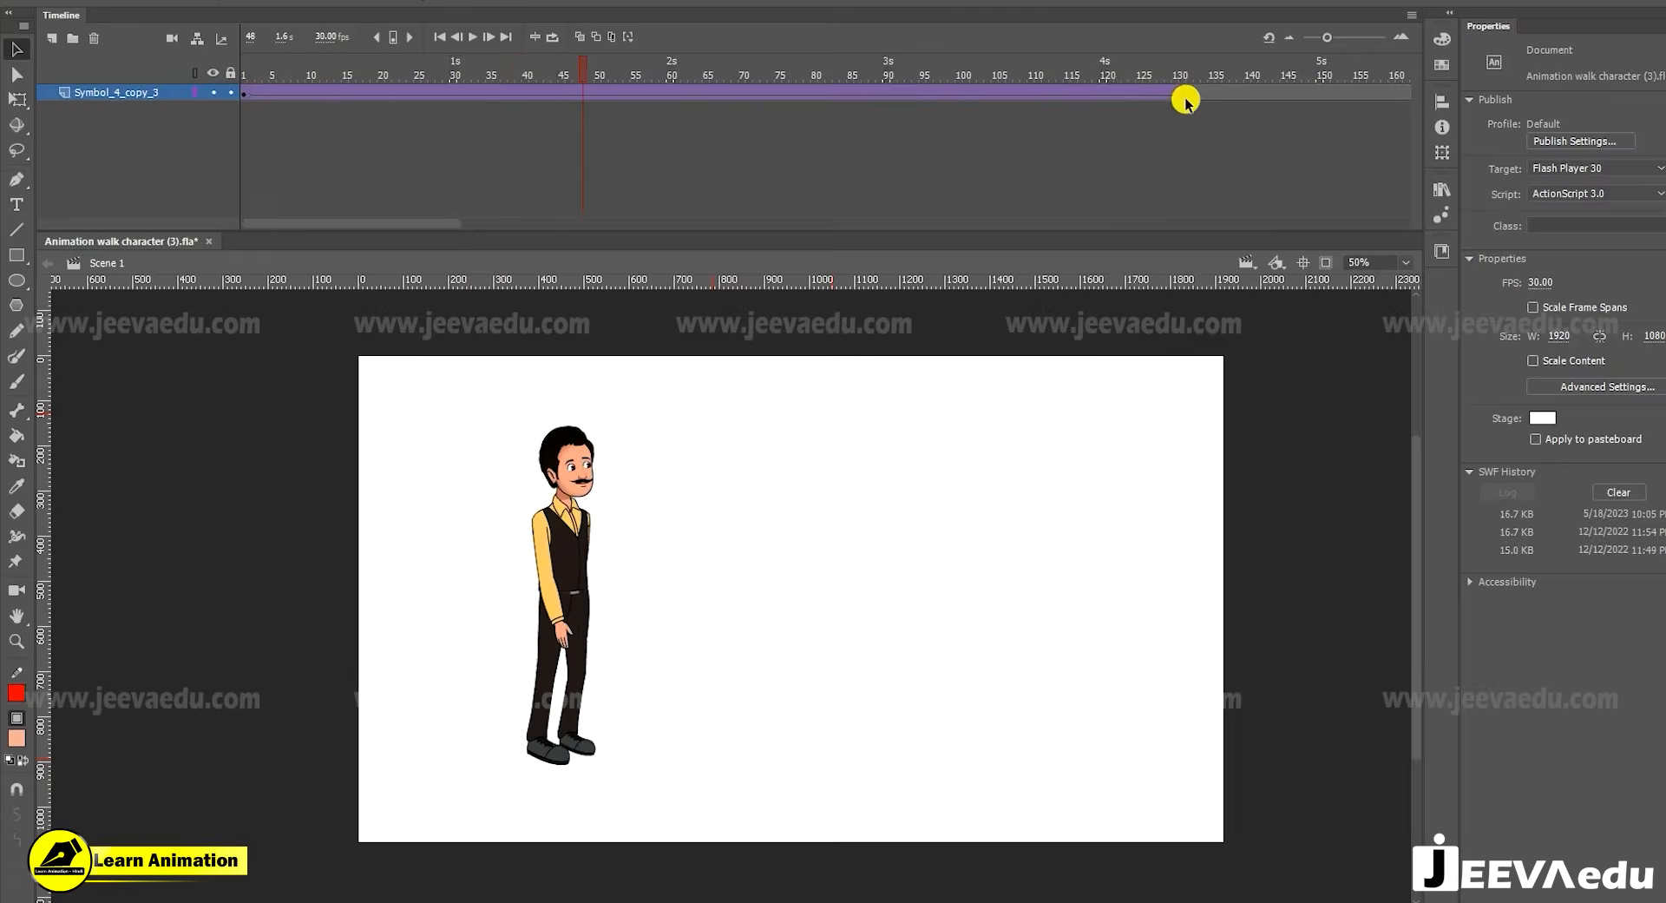
Play back the tweened walk across the stage and test the movie
left_click(1188, 94)
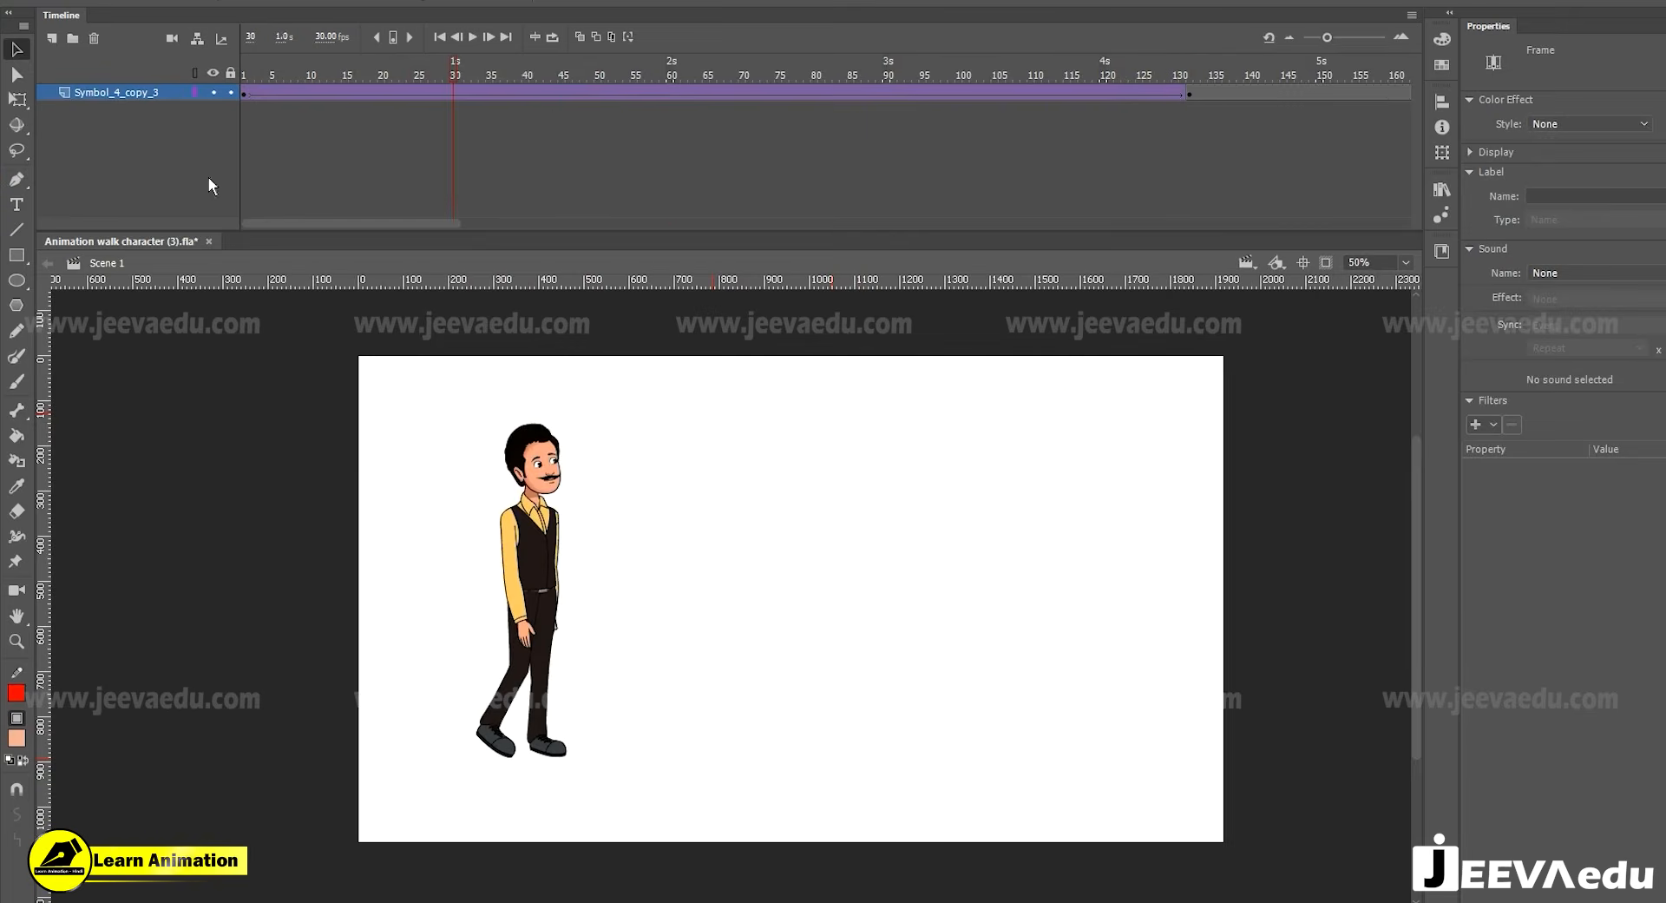
key("Return")
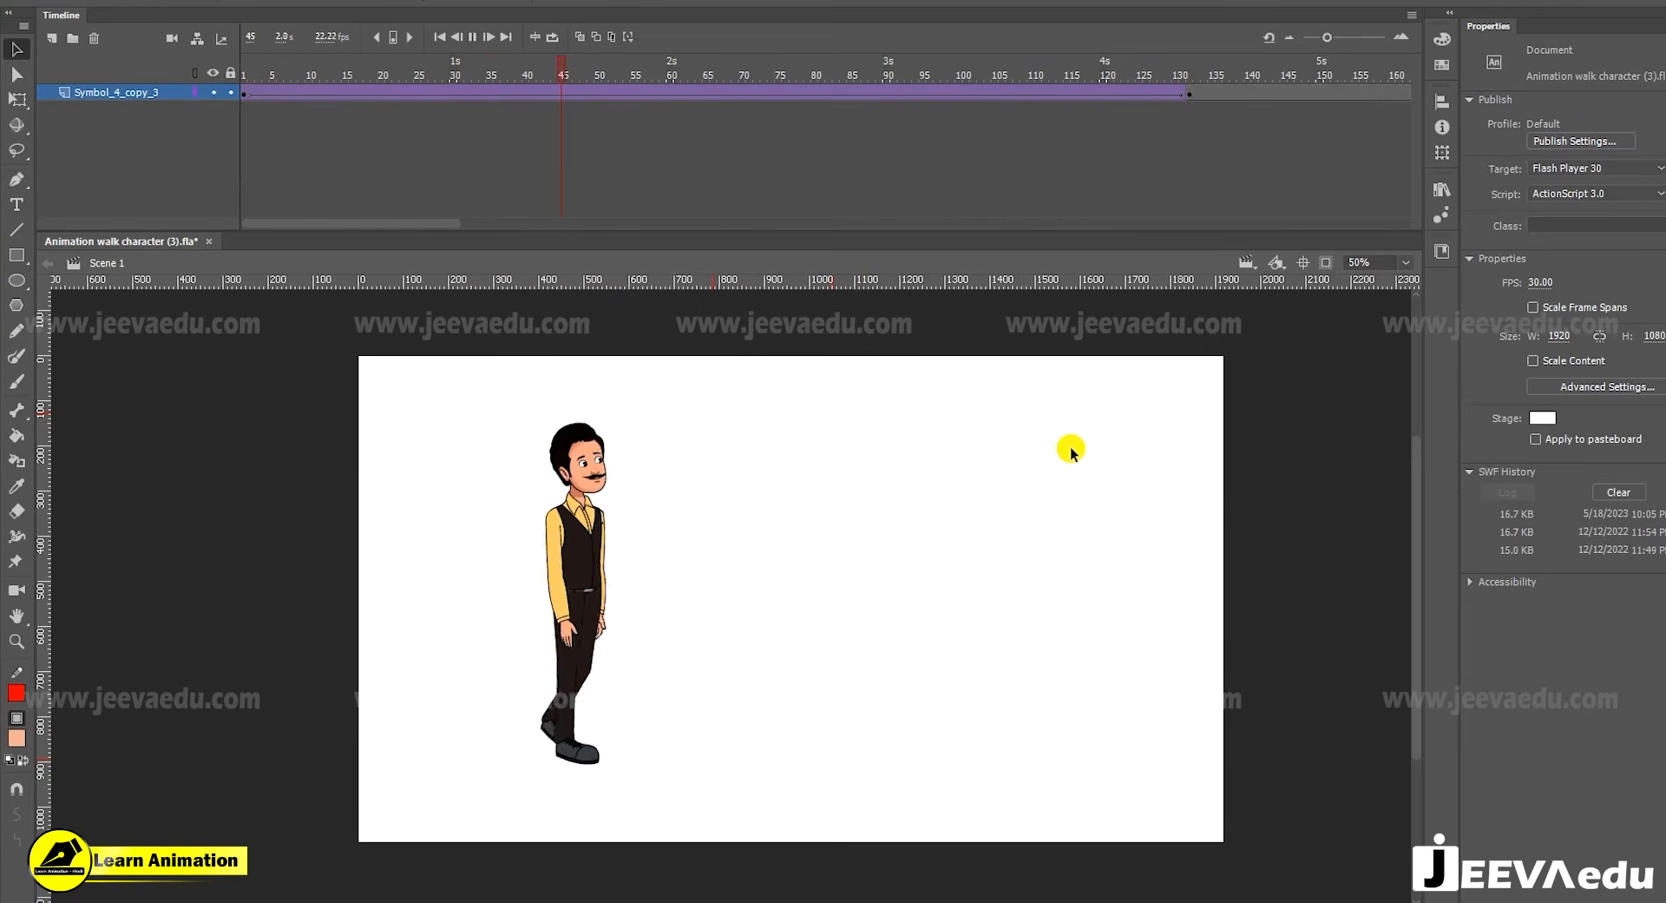
key("Return")
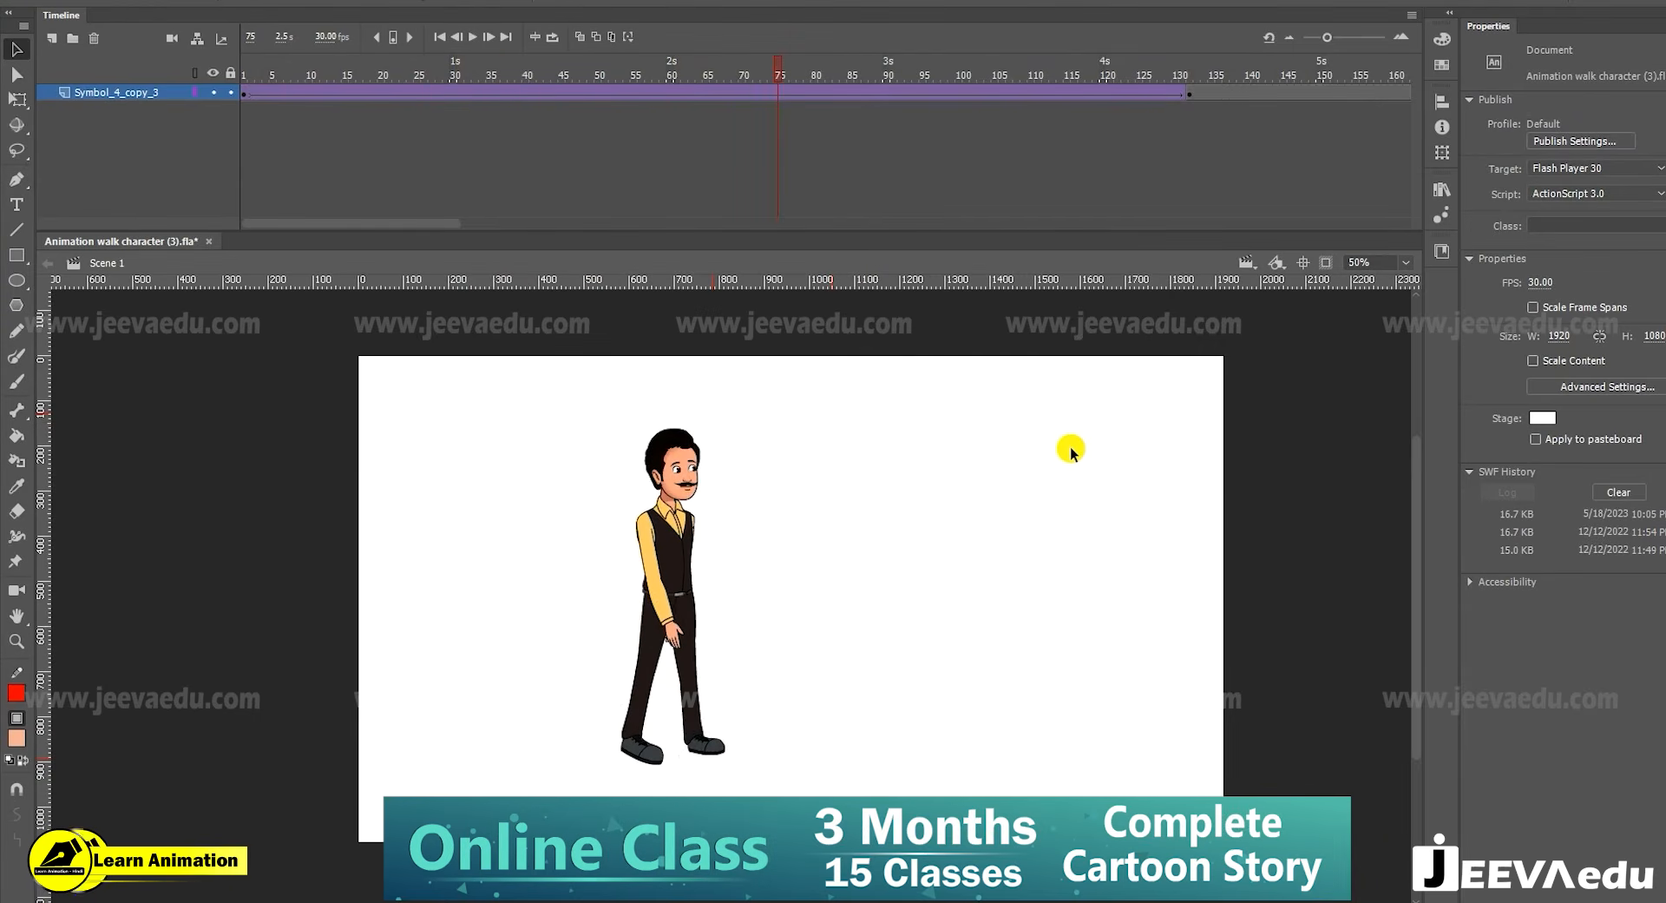
key("ctrl+Return")
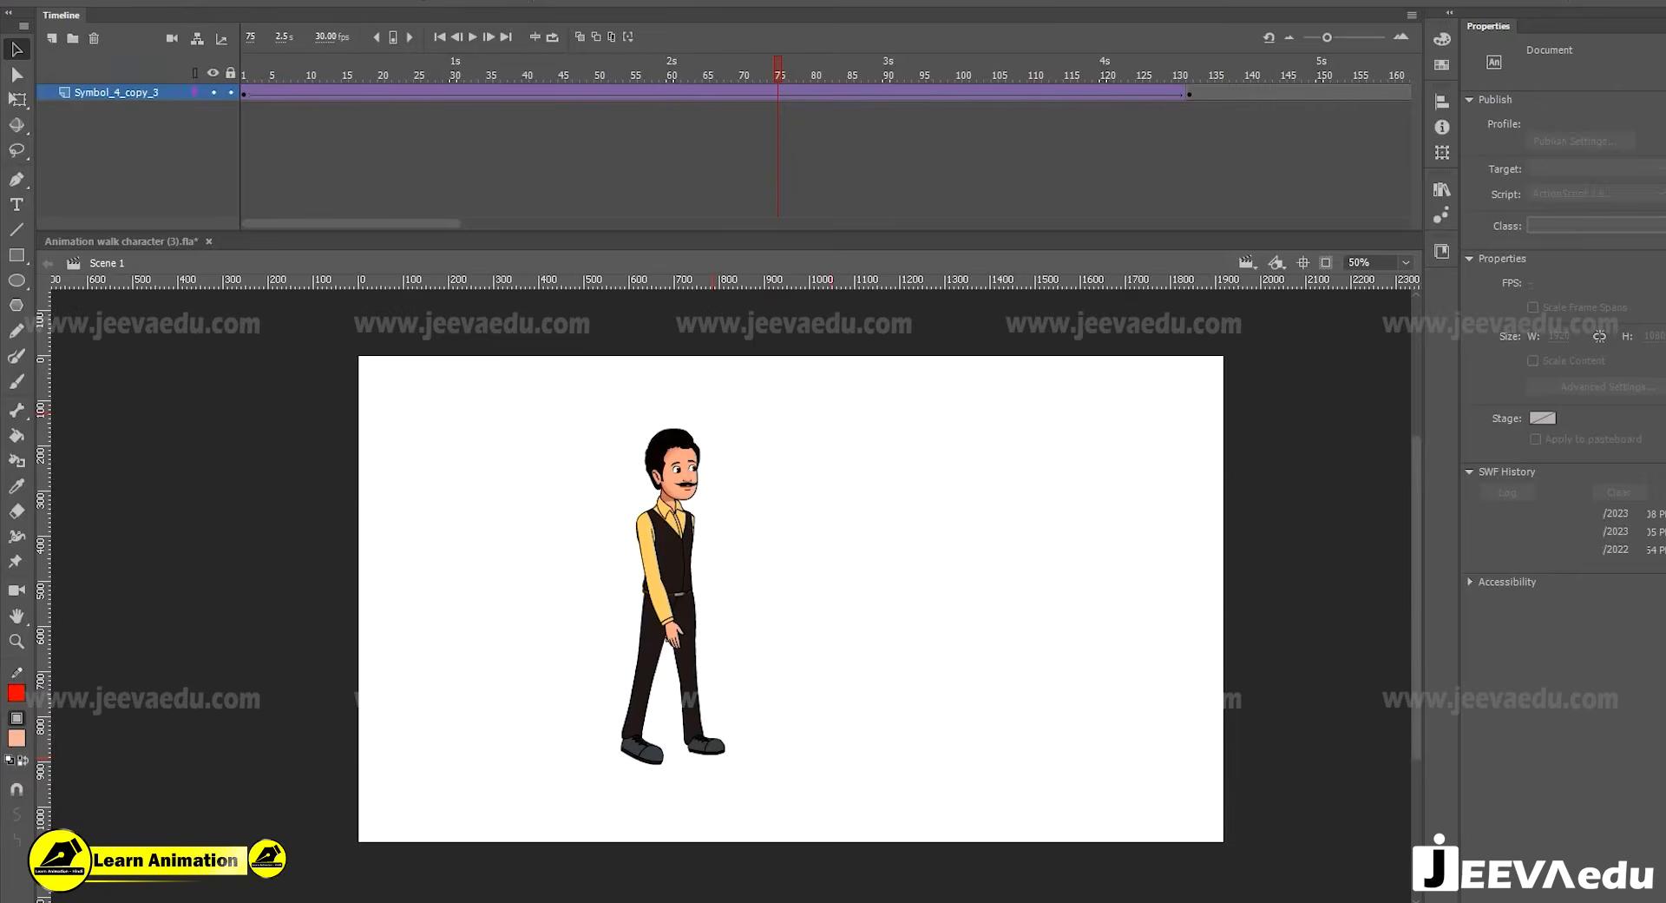
Go to the end keyframe at frame 132 and select the character on the stage
left_click_drag(847, 84, 1196, 87)
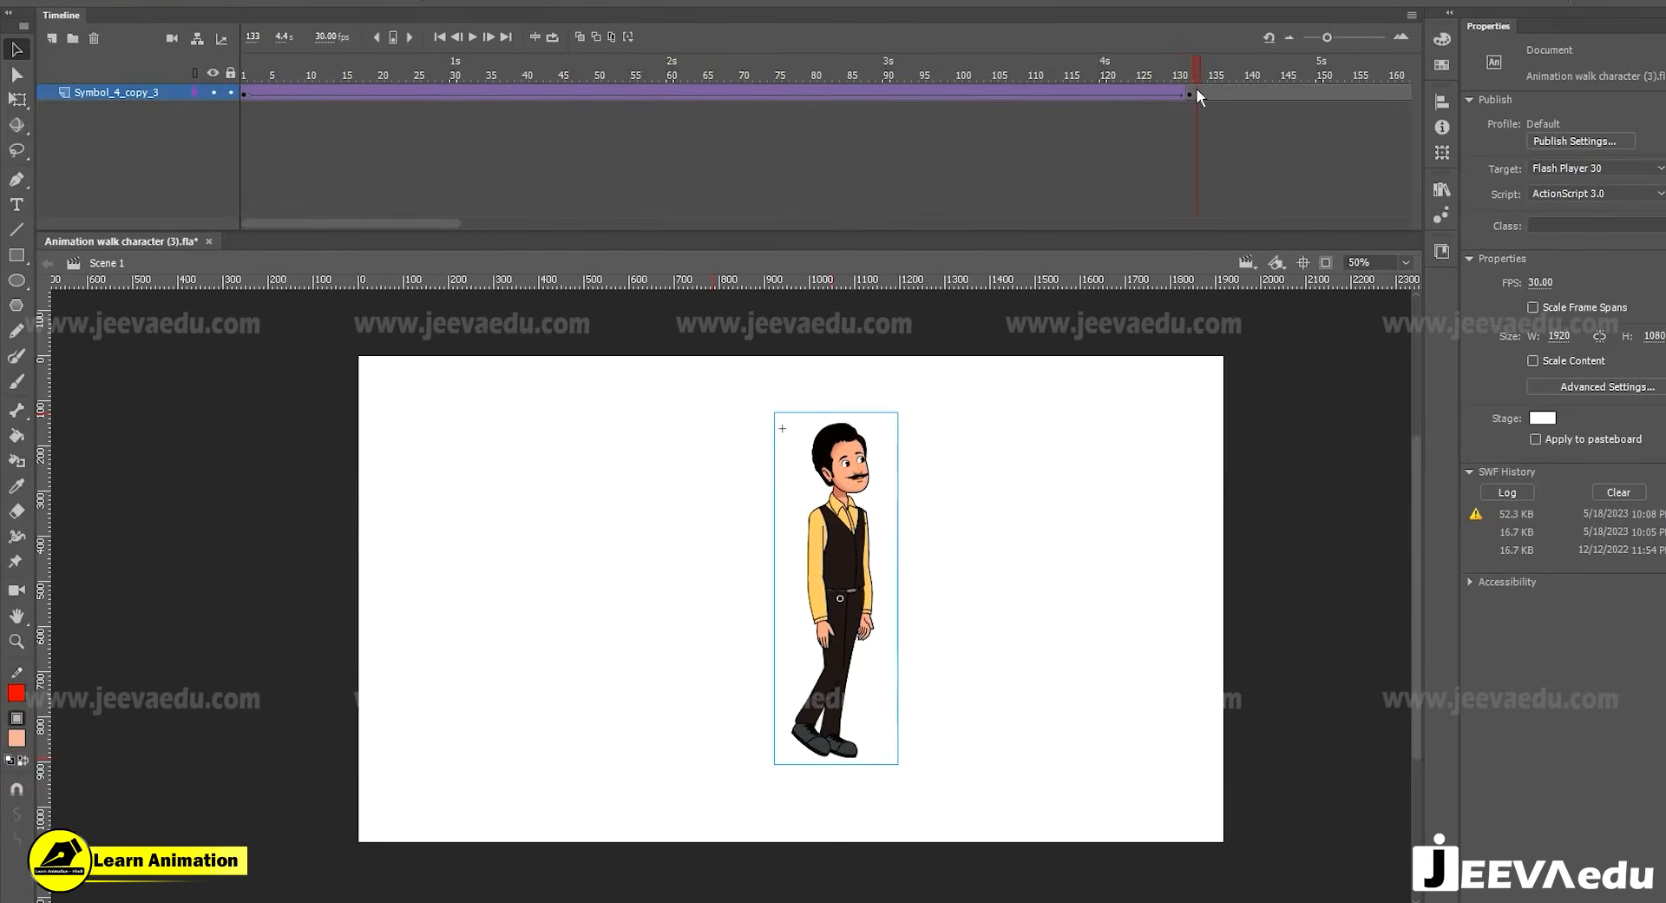
left_click(891, 611)
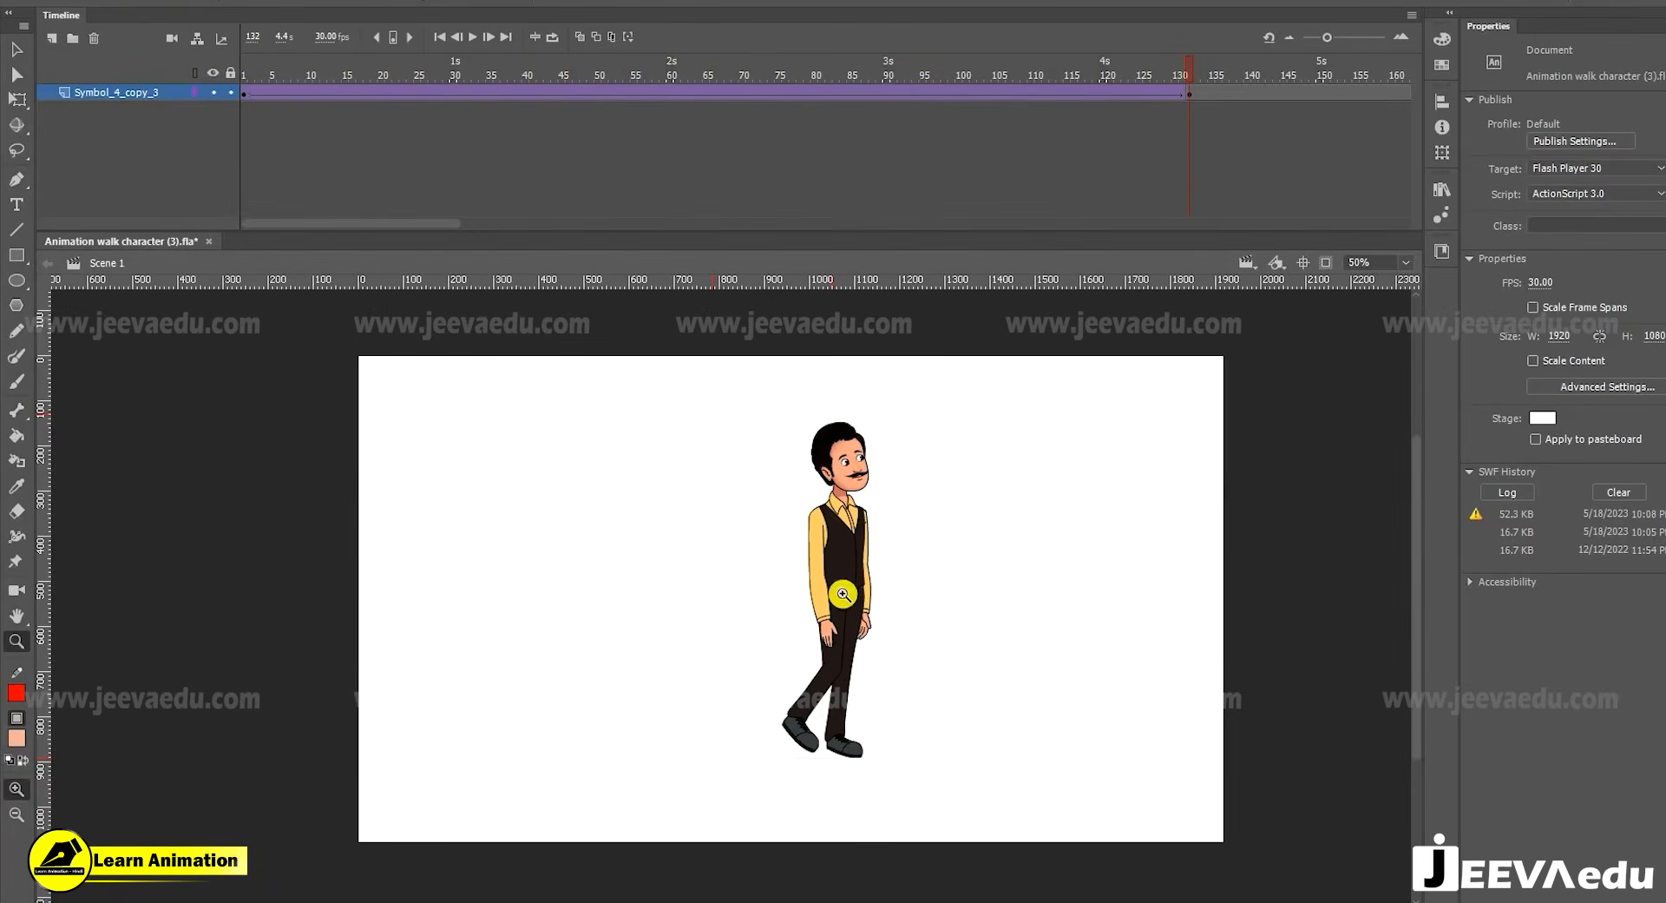
key("v")
left_click(839, 585)
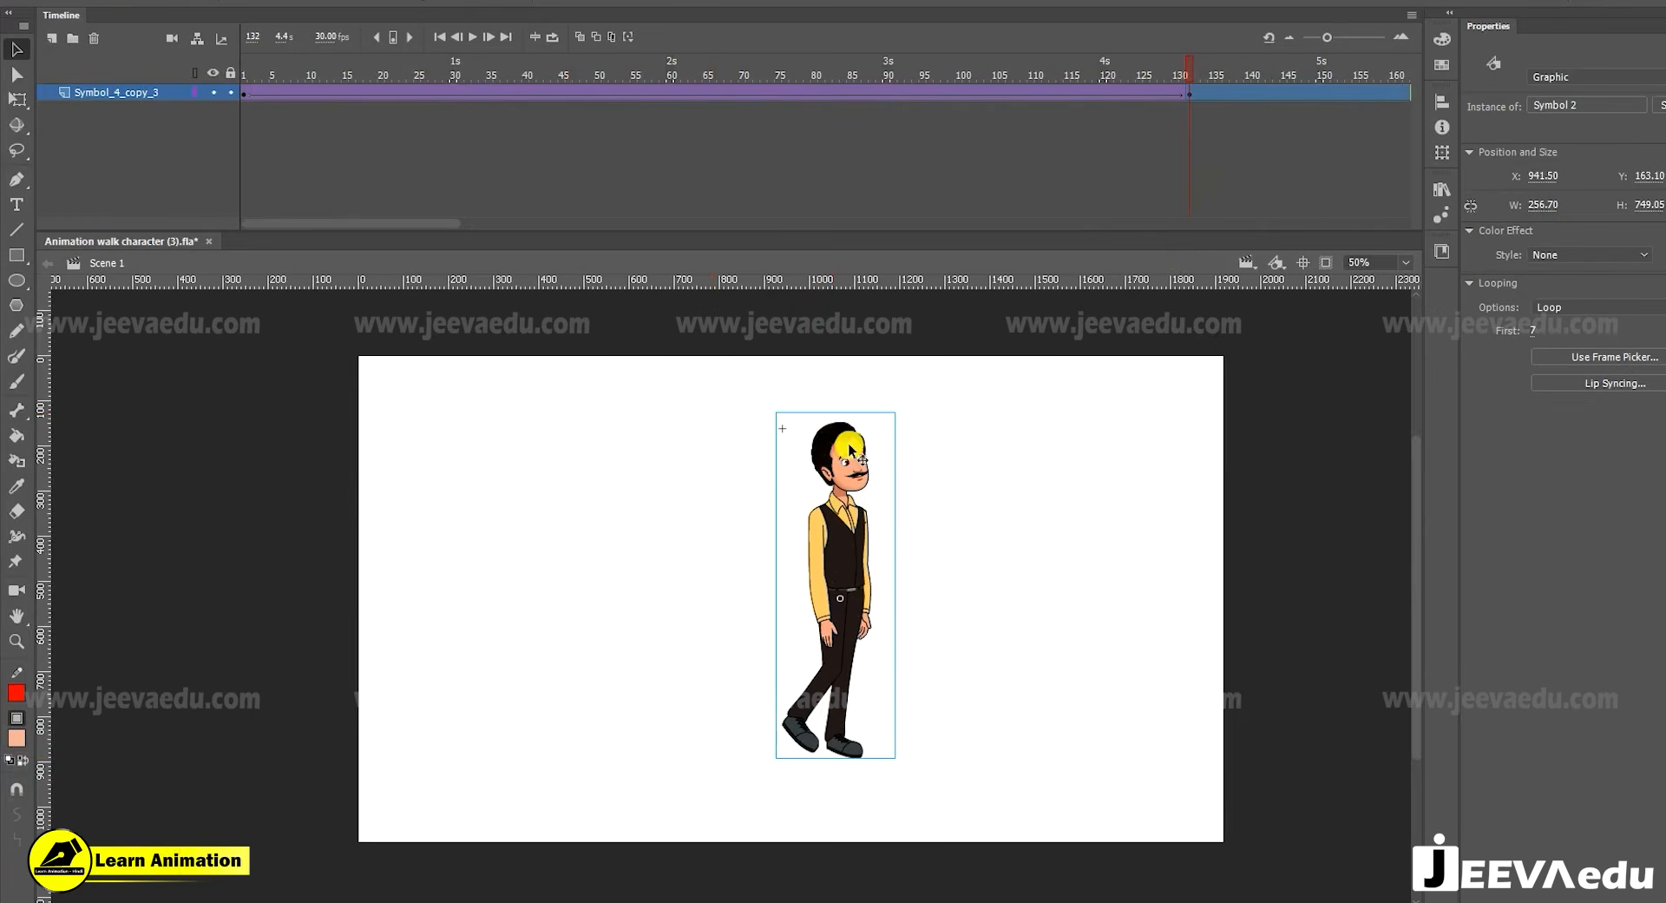
Enlarge the timeline around the end keyframe and compare the character's poses at frames 132 and 133
left_click_drag(349, 242, 457, 233)
left_click_drag(1328, 38, 1346, 35)
left_click_drag(1328, 40, 1334, 41)
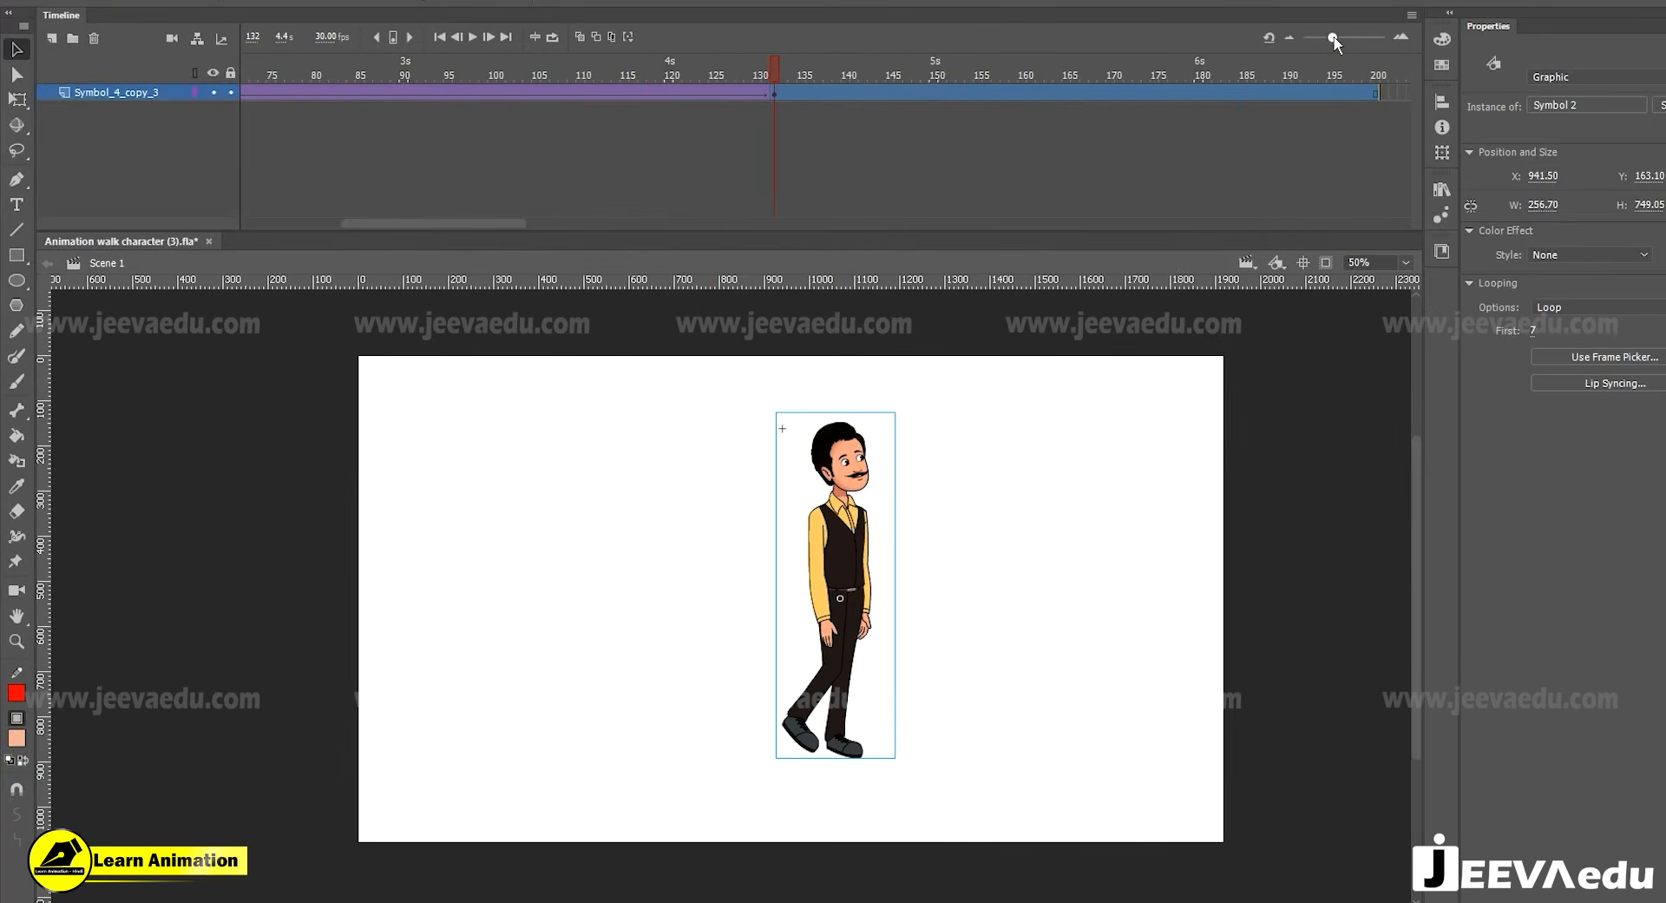
left_click(871, 145)
left_click(773, 92)
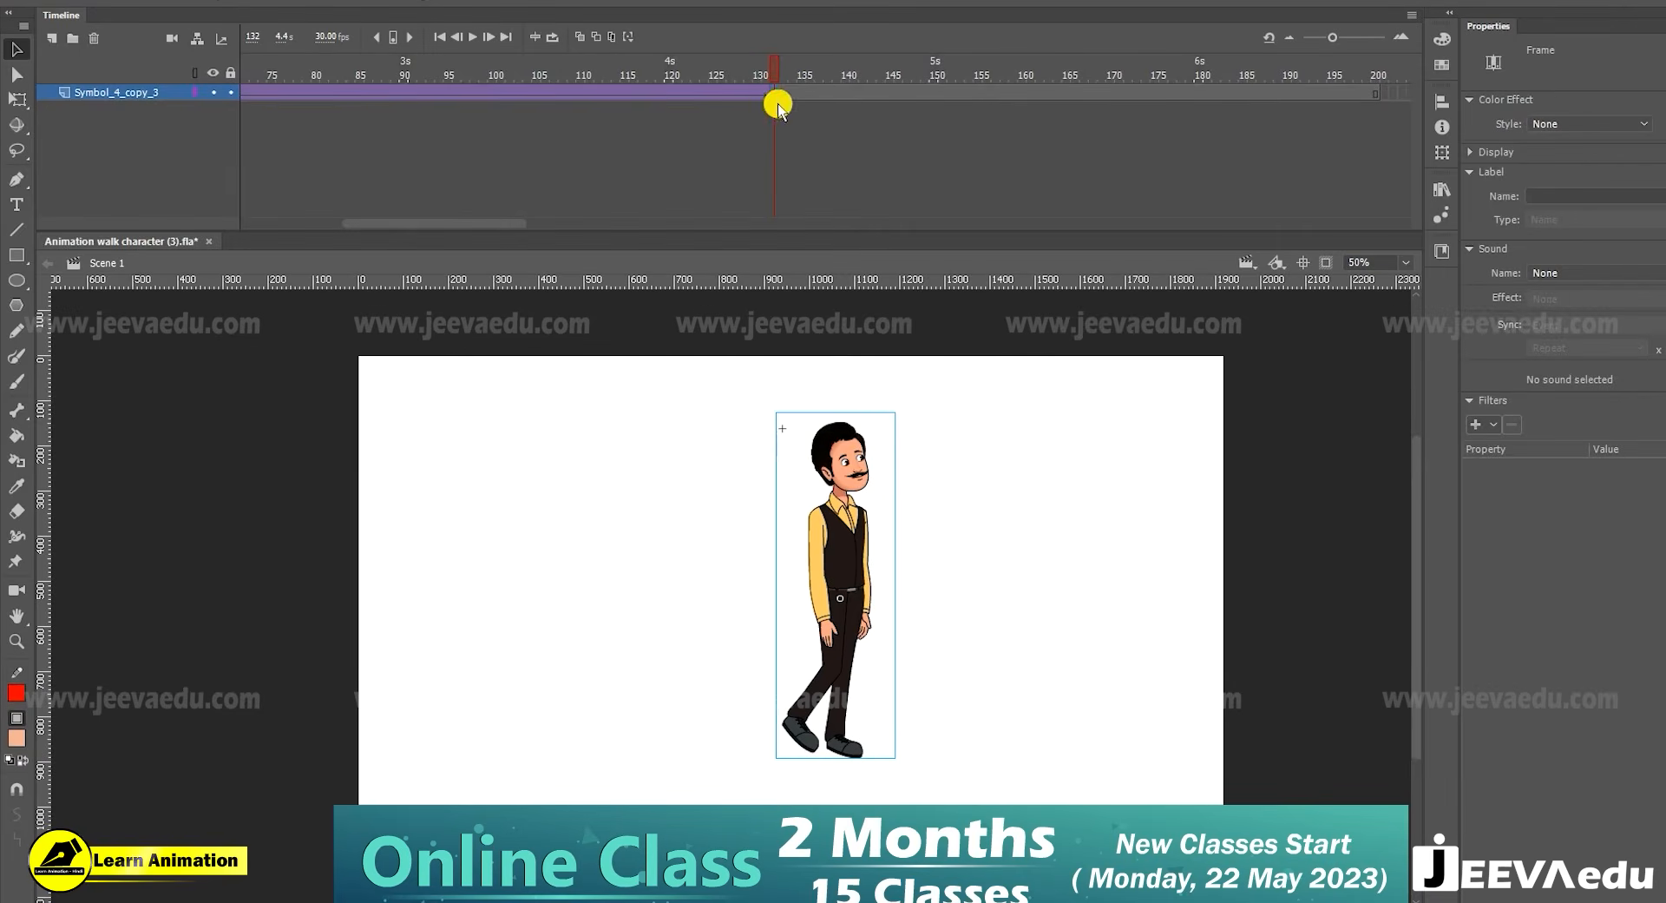
left_click(783, 90)
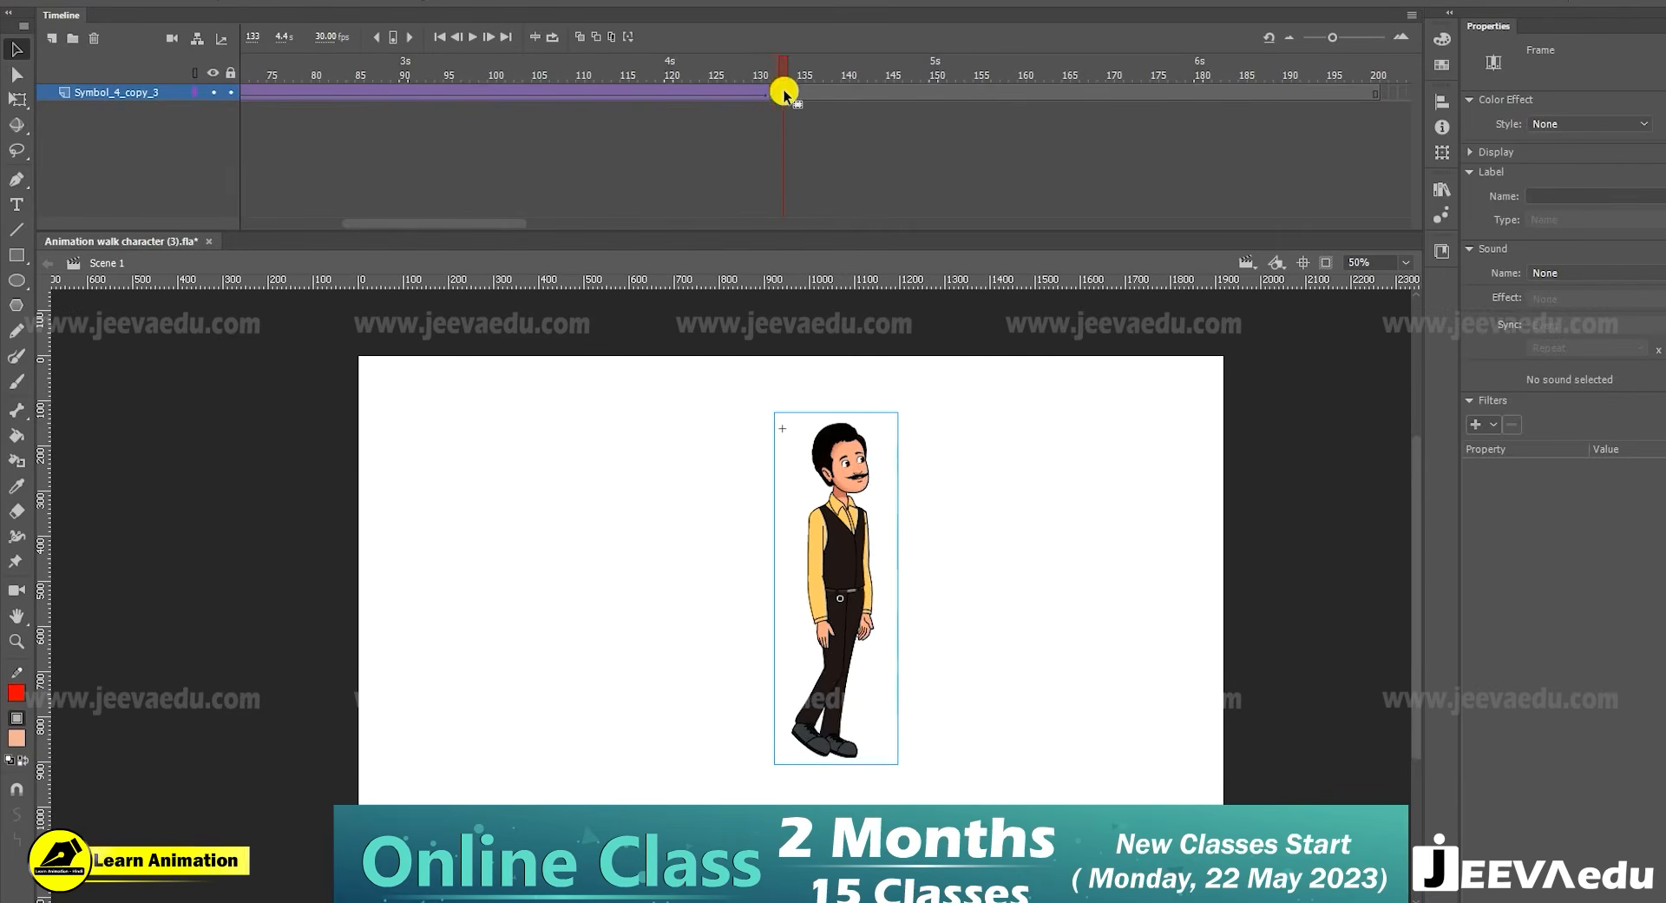
left_click(774, 96)
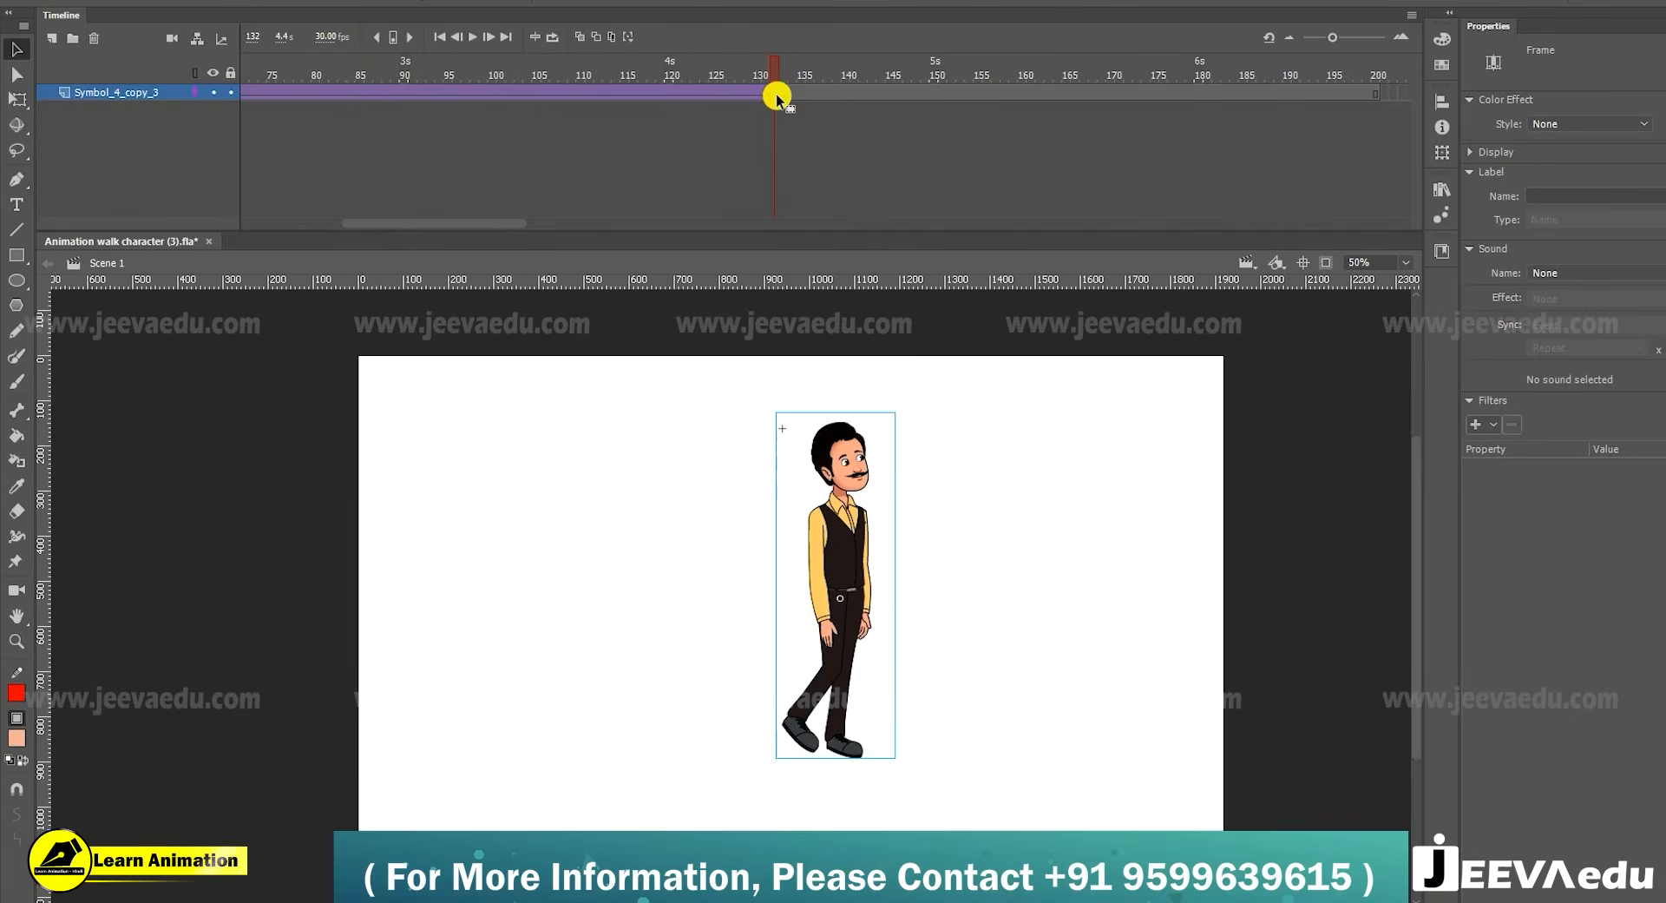
Insert a keyframe at frame 133, directly after the tween's end keyframe, and return to frame 132
left_click(783, 92)
key("F6")
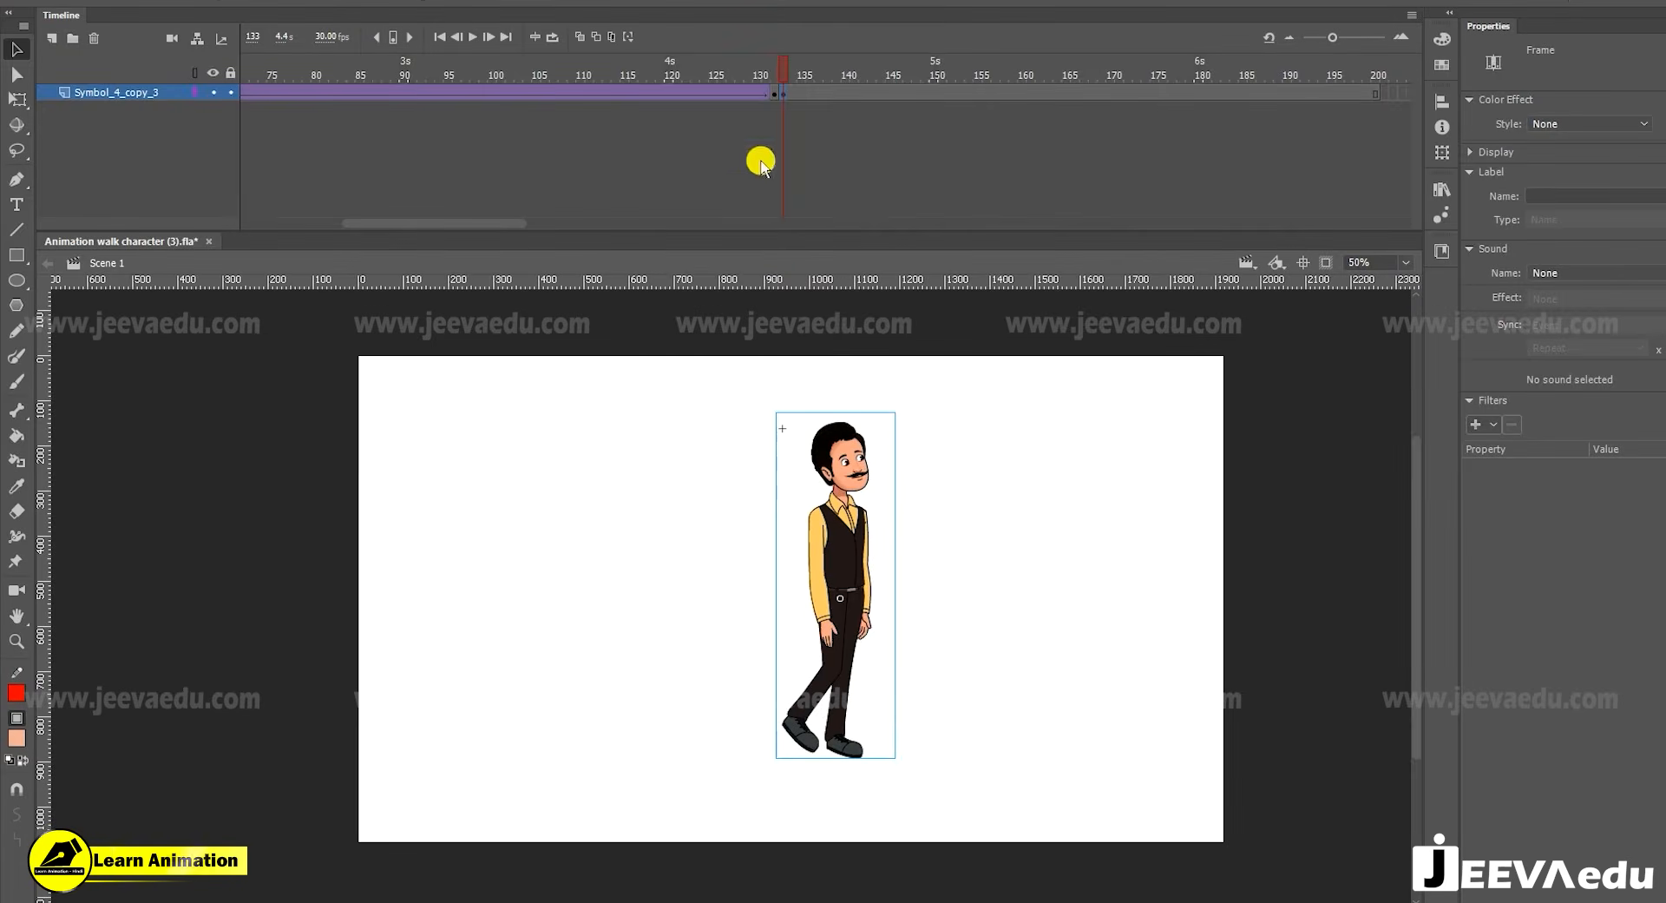
left_click(776, 93)
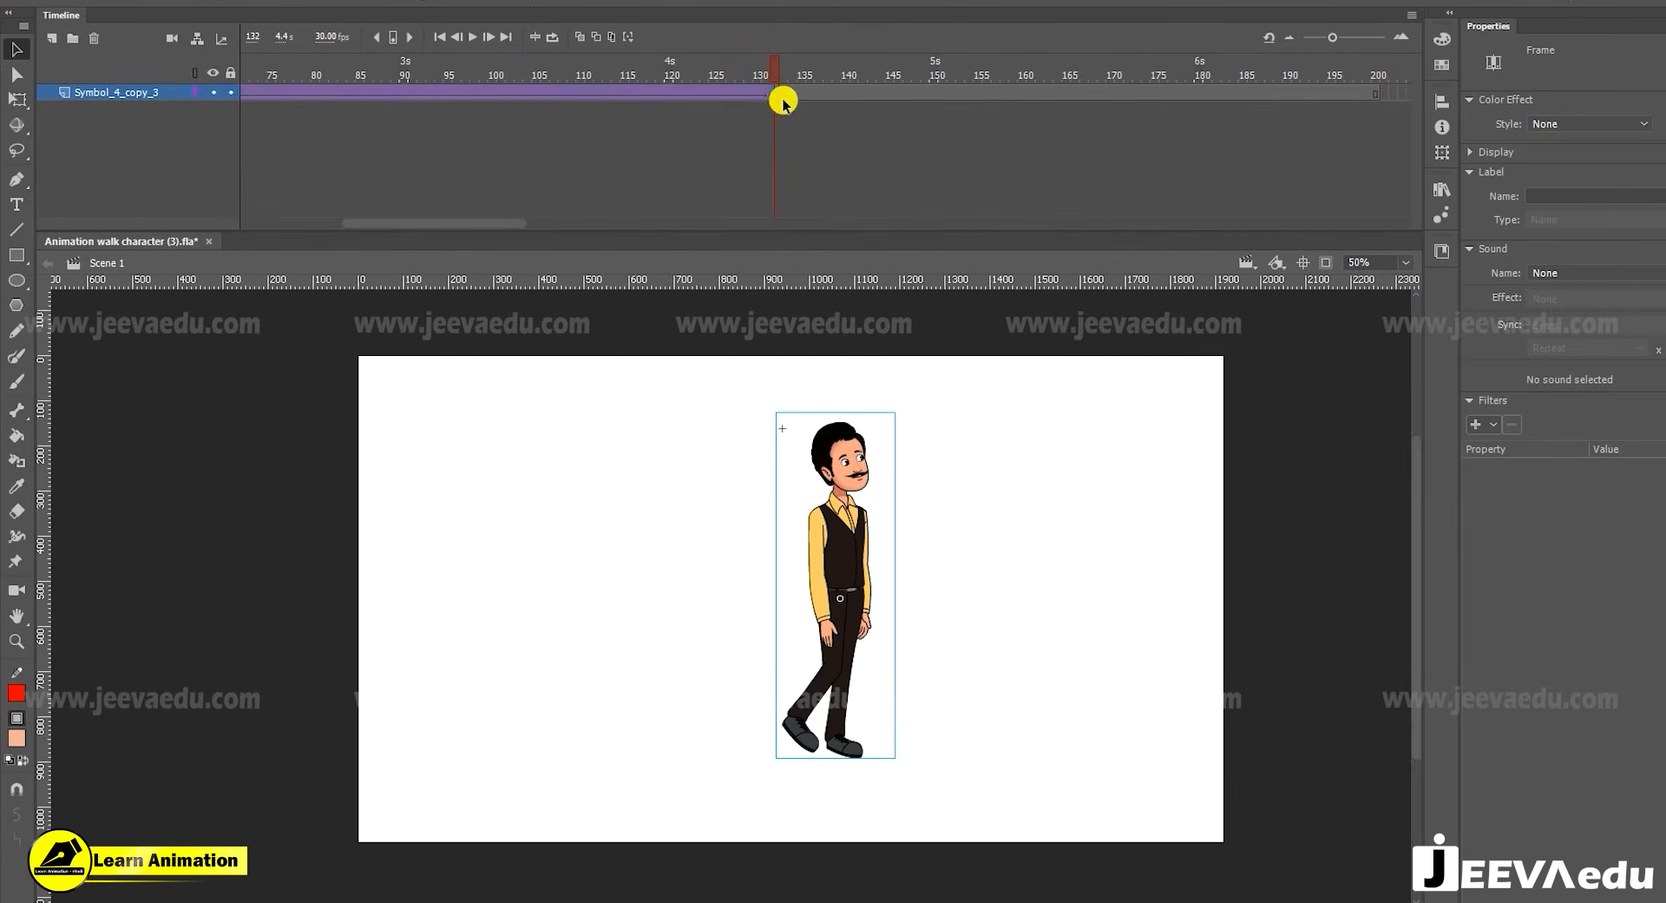
Check the character's instance properties at frames 132 and 133, and scrub through the walk leading up to them
left_click(779, 77)
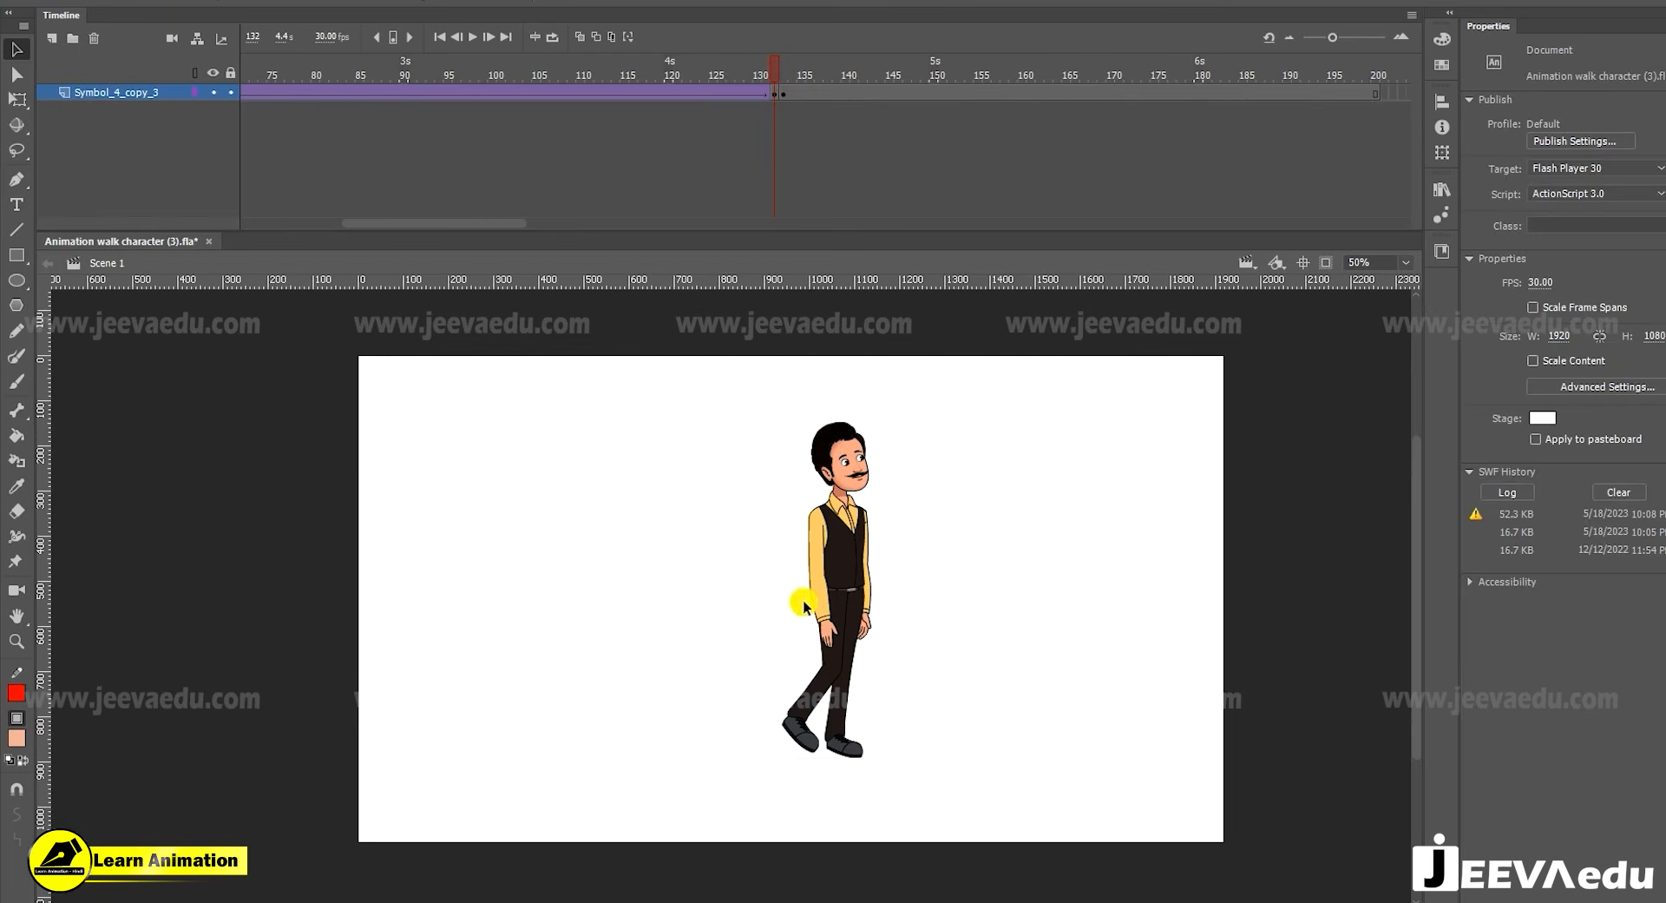
left_click(819, 579)
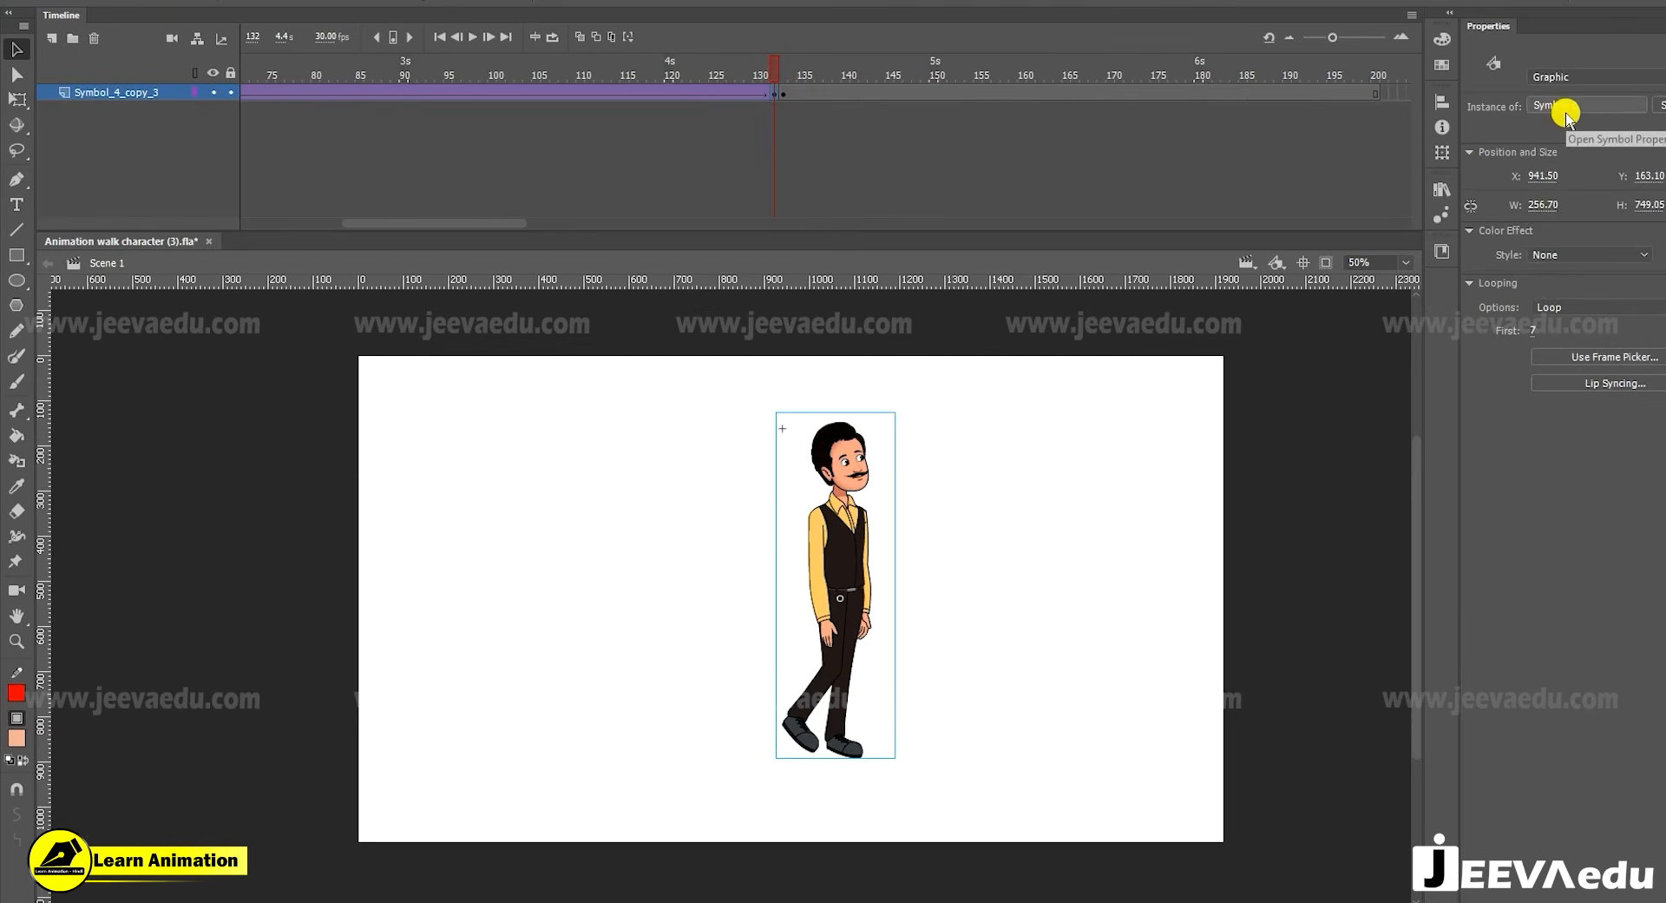
left_click(785, 92)
left_click(847, 546)
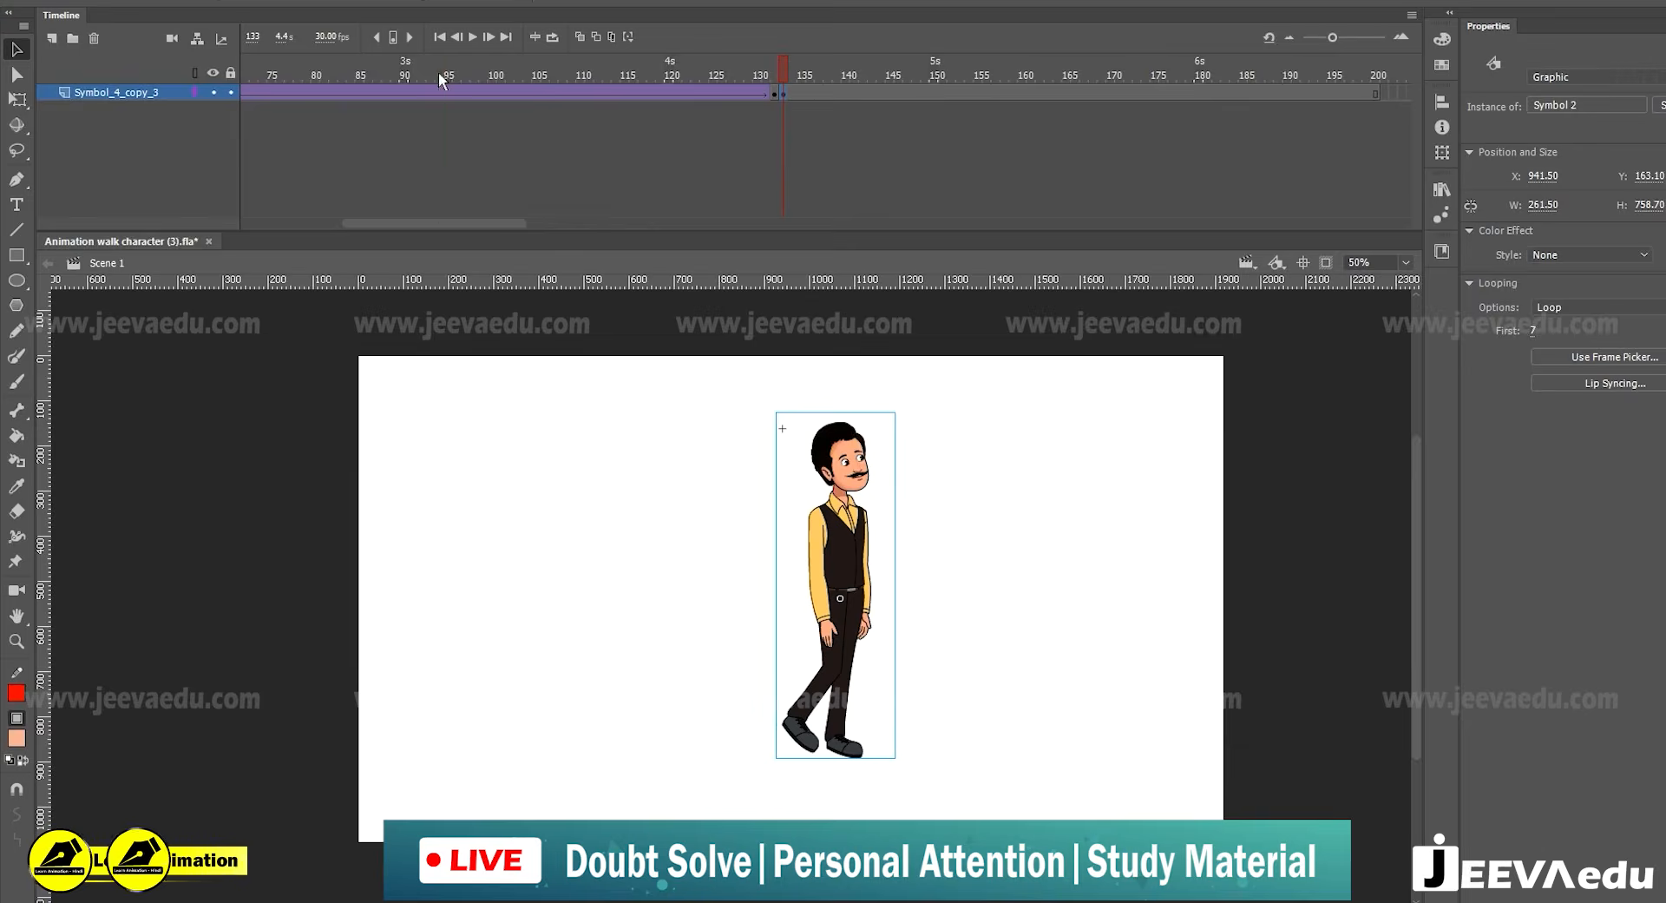
left_click(395, 77)
left_click_drag(395, 76, 765, 82)
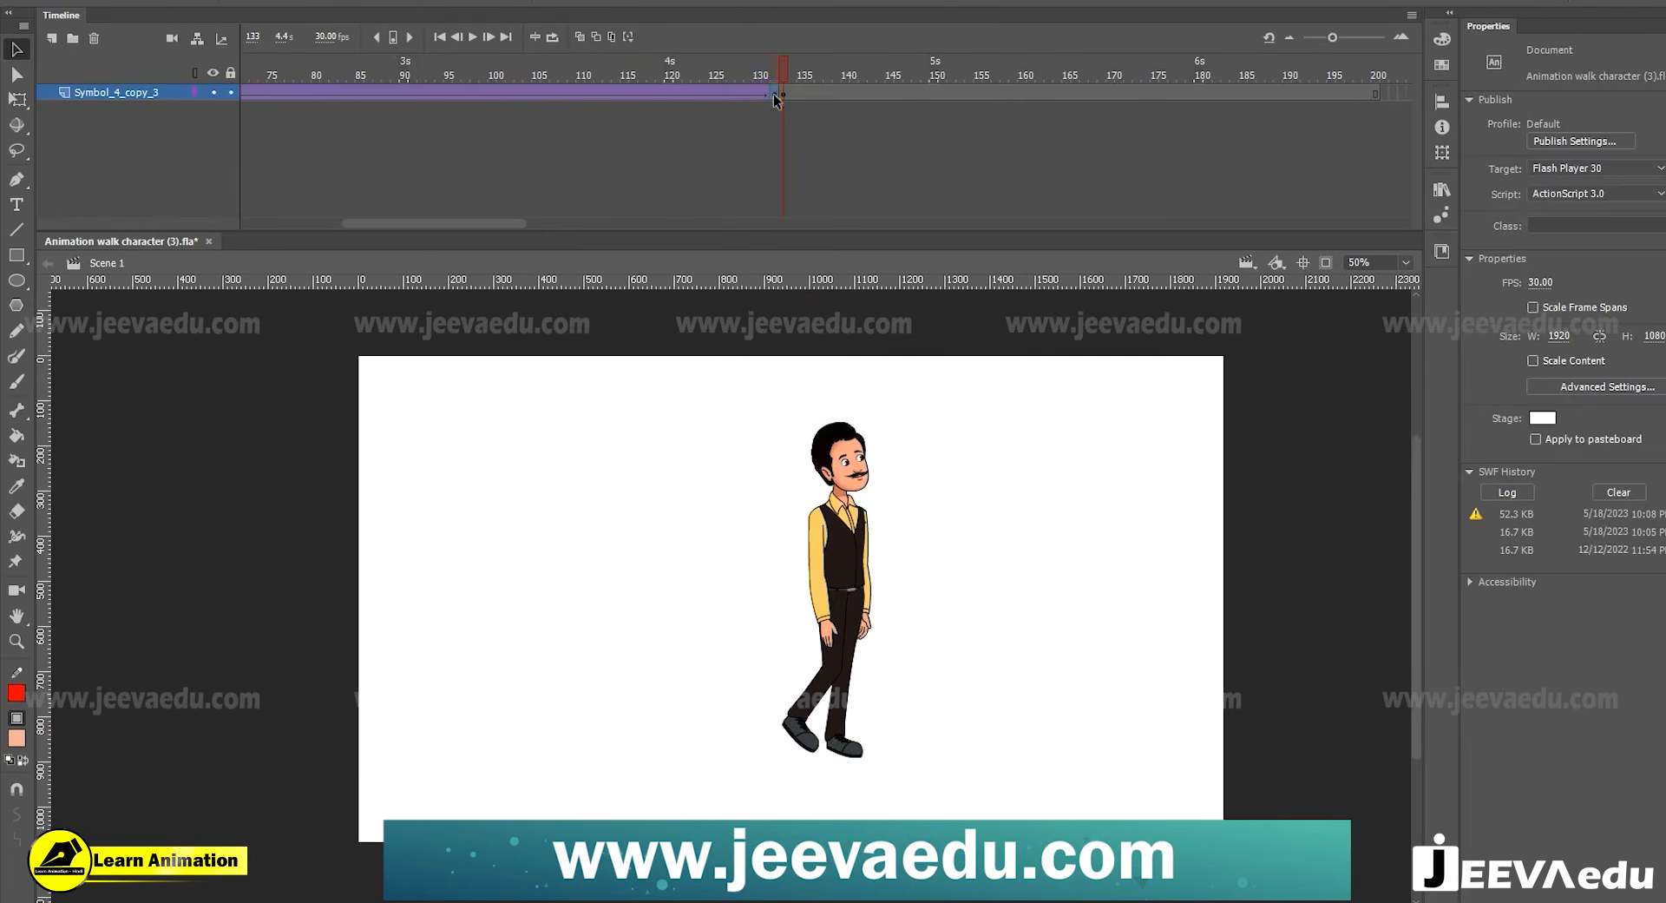
left_click(775, 96)
mouse_move(763, 81)
left_mouse_down()
mouse_move(640, 86)
mouse_move(841, 86)
mouse_move(777, 86)
left_mouse_up()
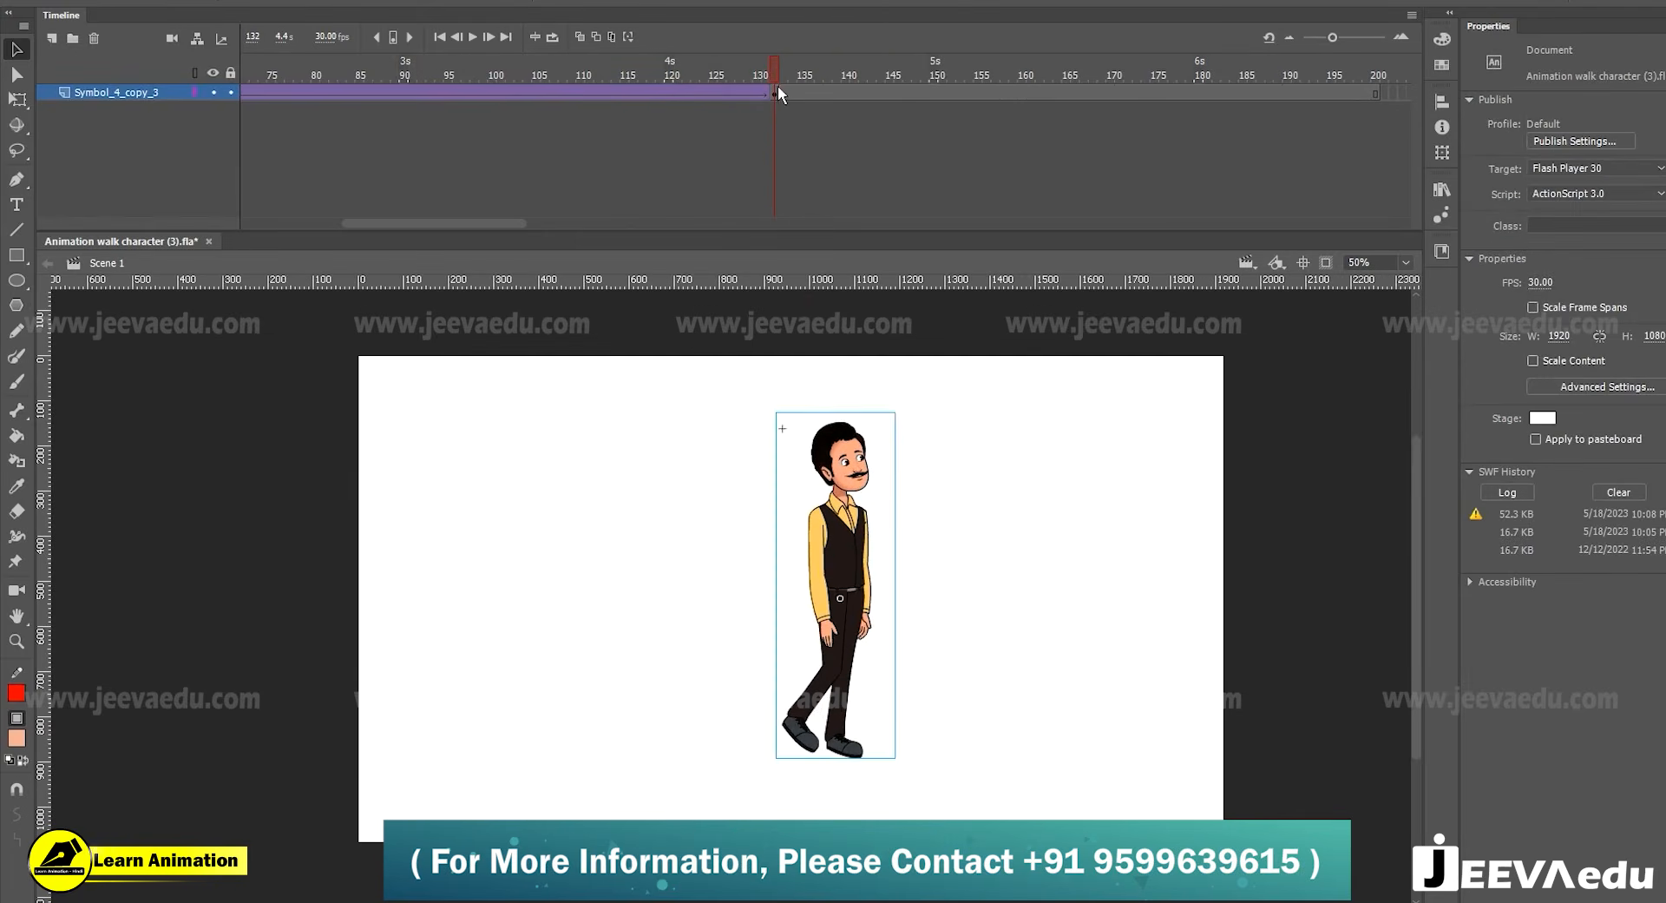
left_click(843, 556)
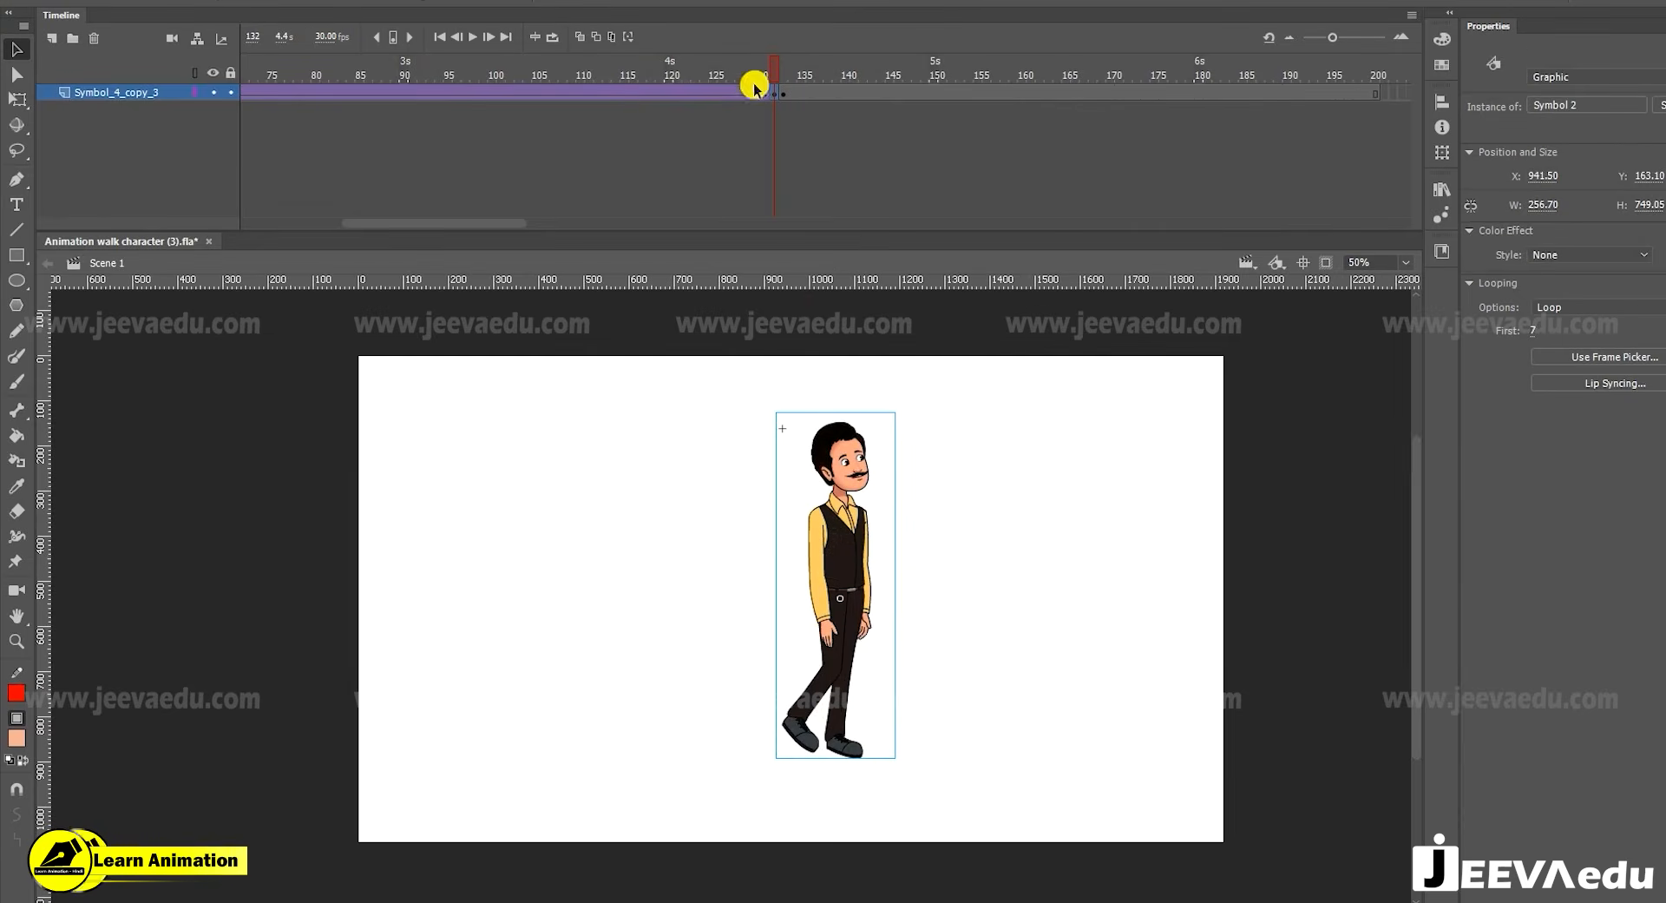
left_click_drag(741, 68, 780, 121)
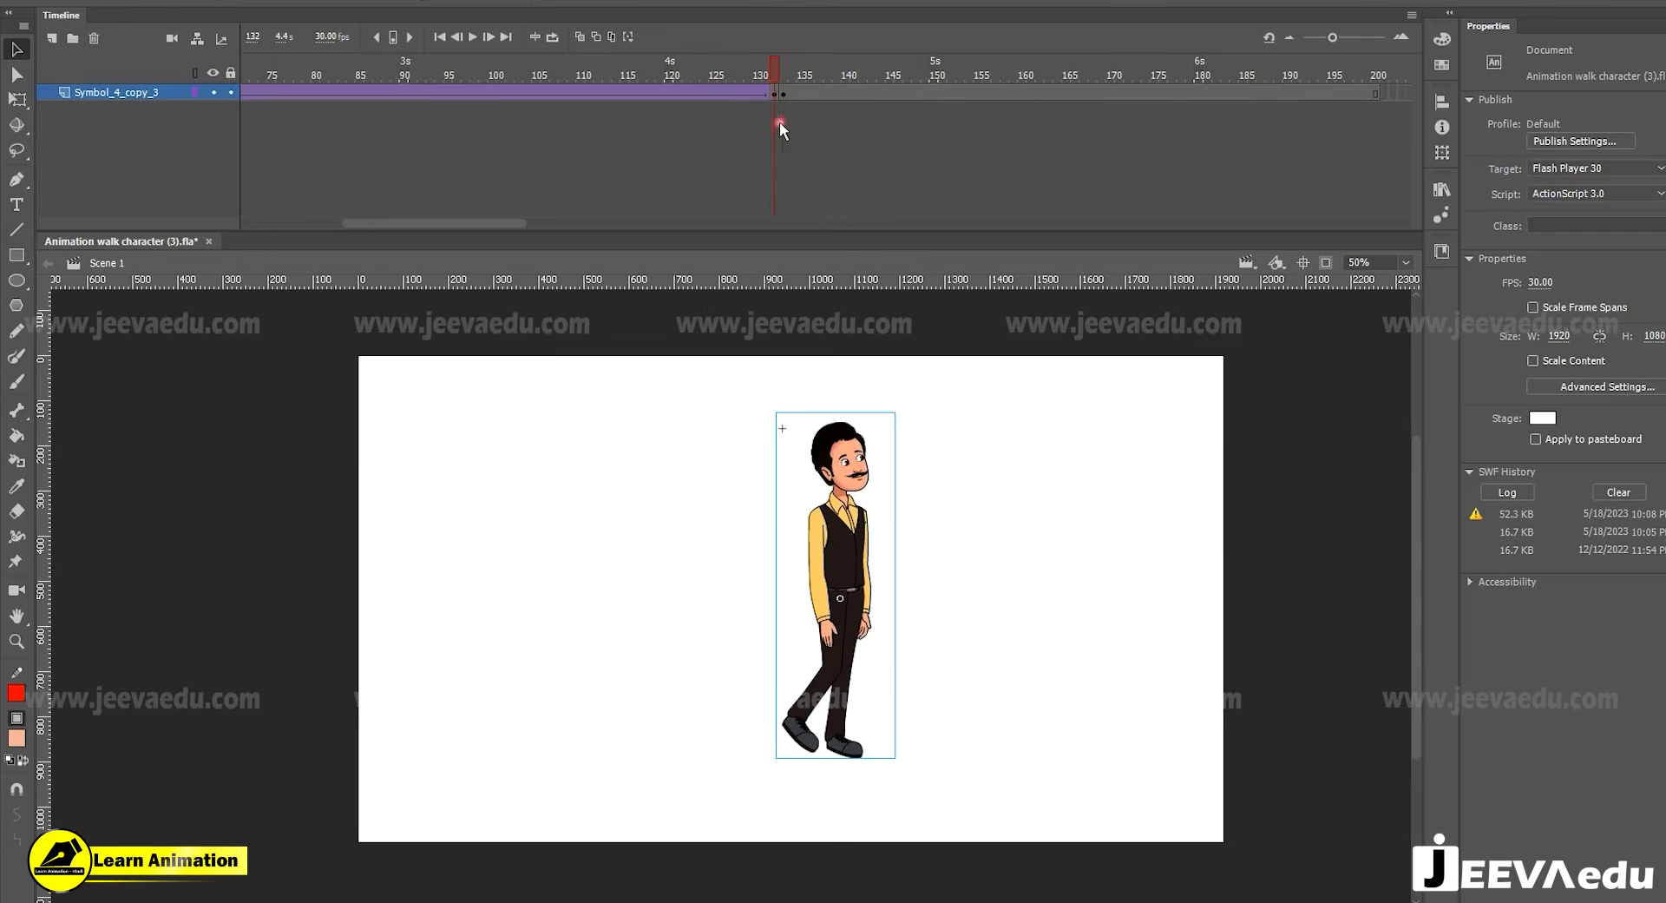
left_click(777, 92)
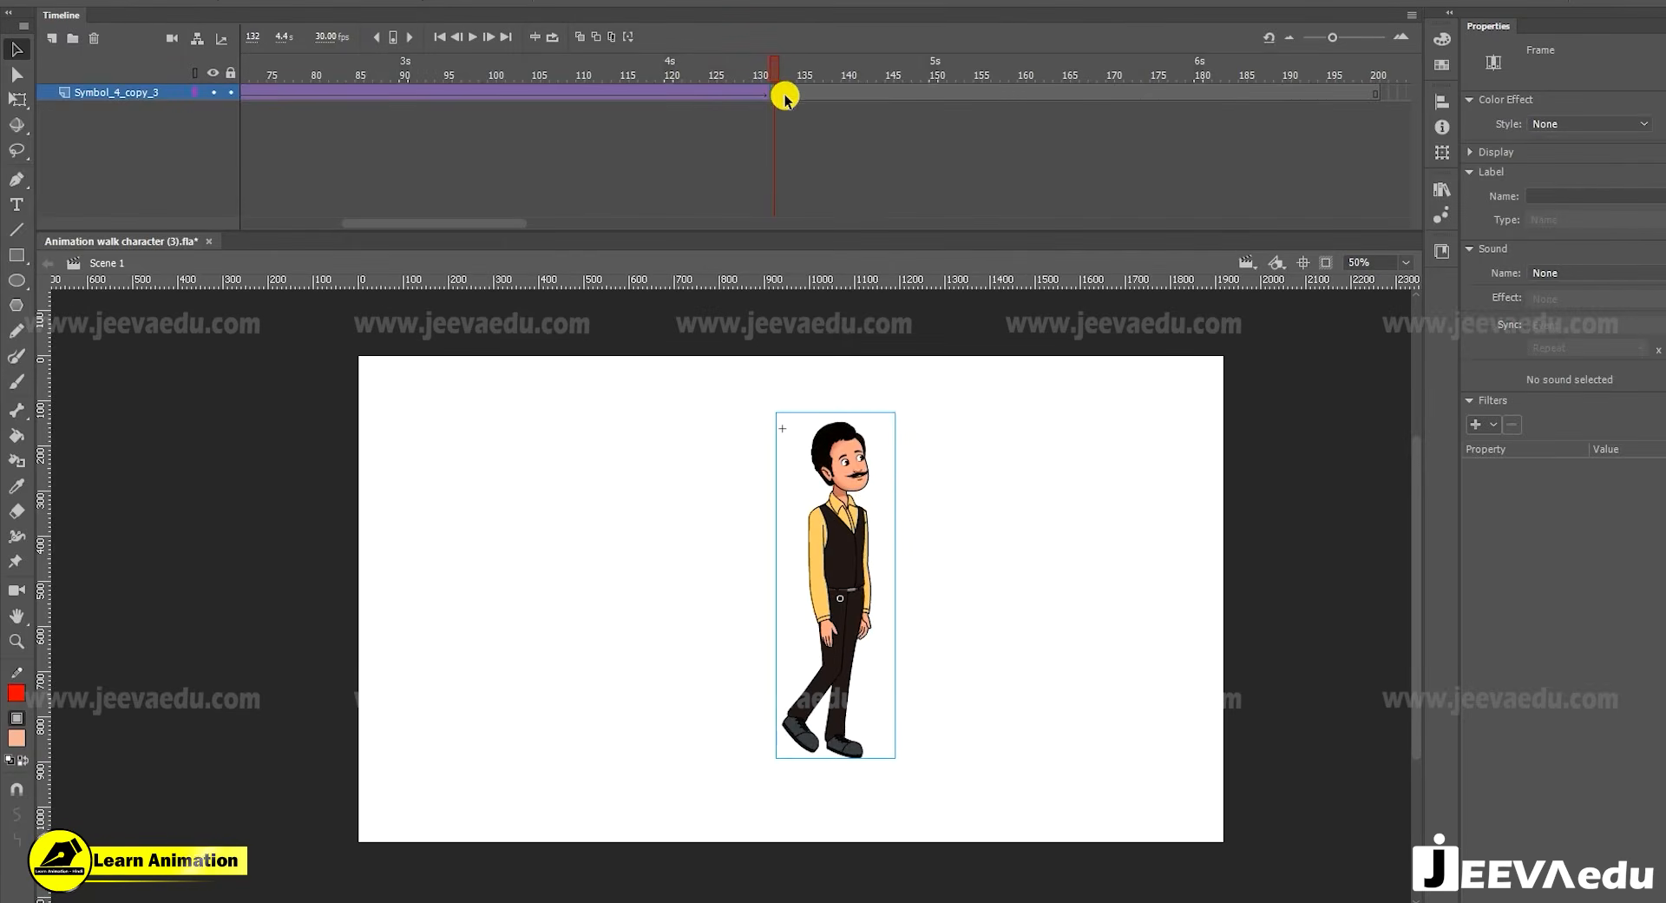
left_click(823, 662)
key("z")
left_click(823, 662)
left_click(789, 622, "alt")
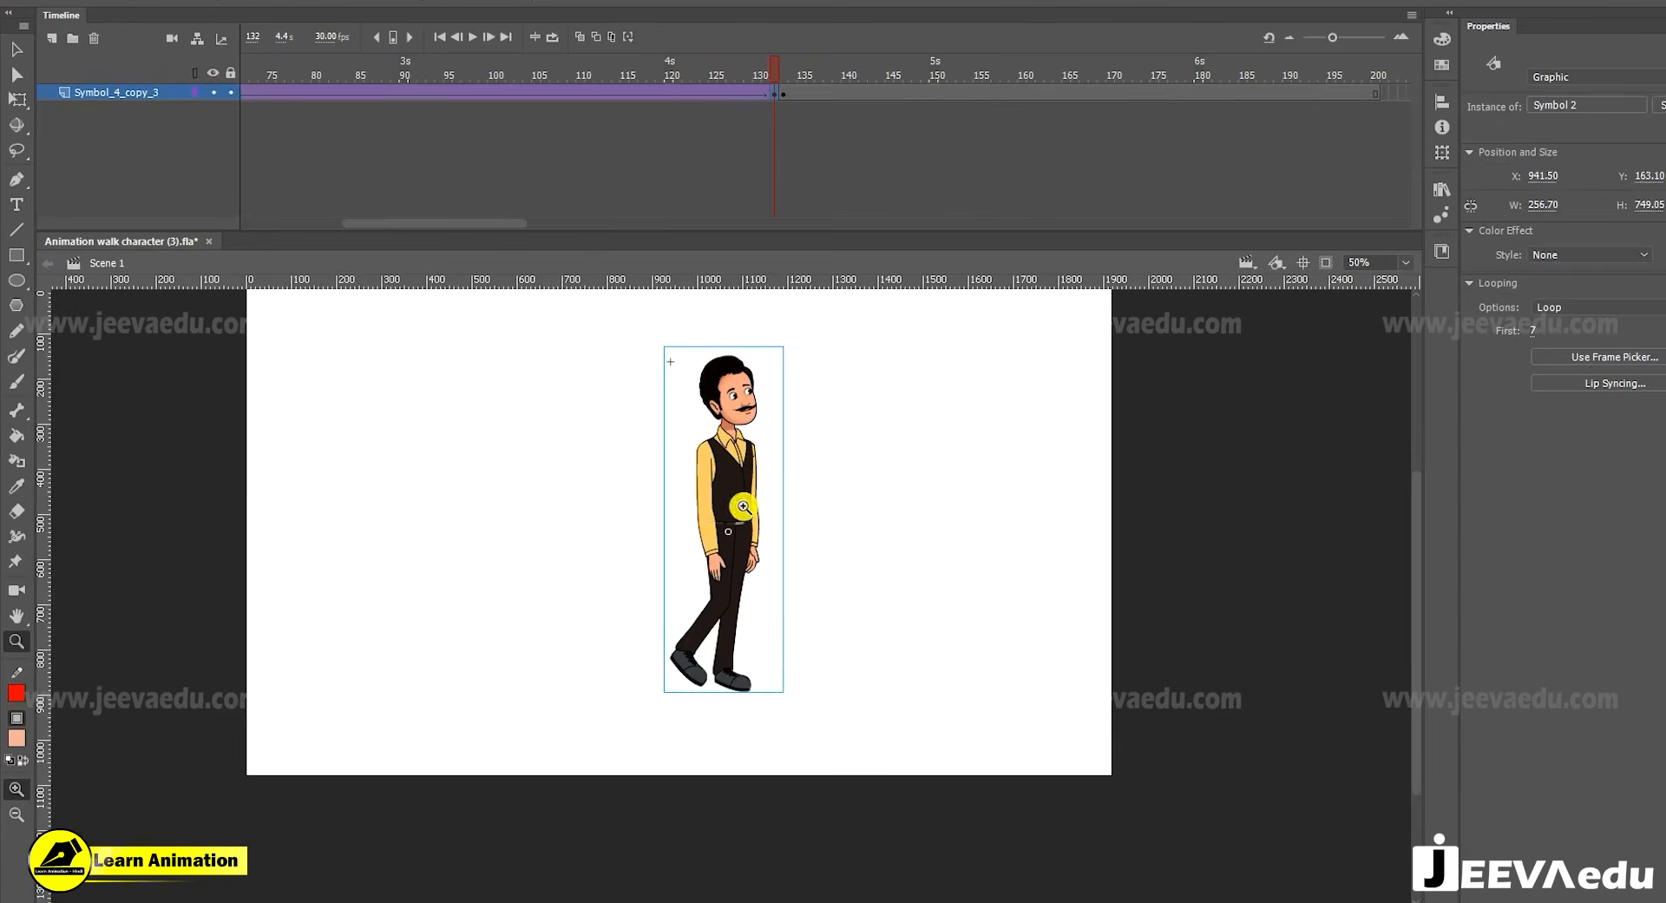
left_click(716, 578)
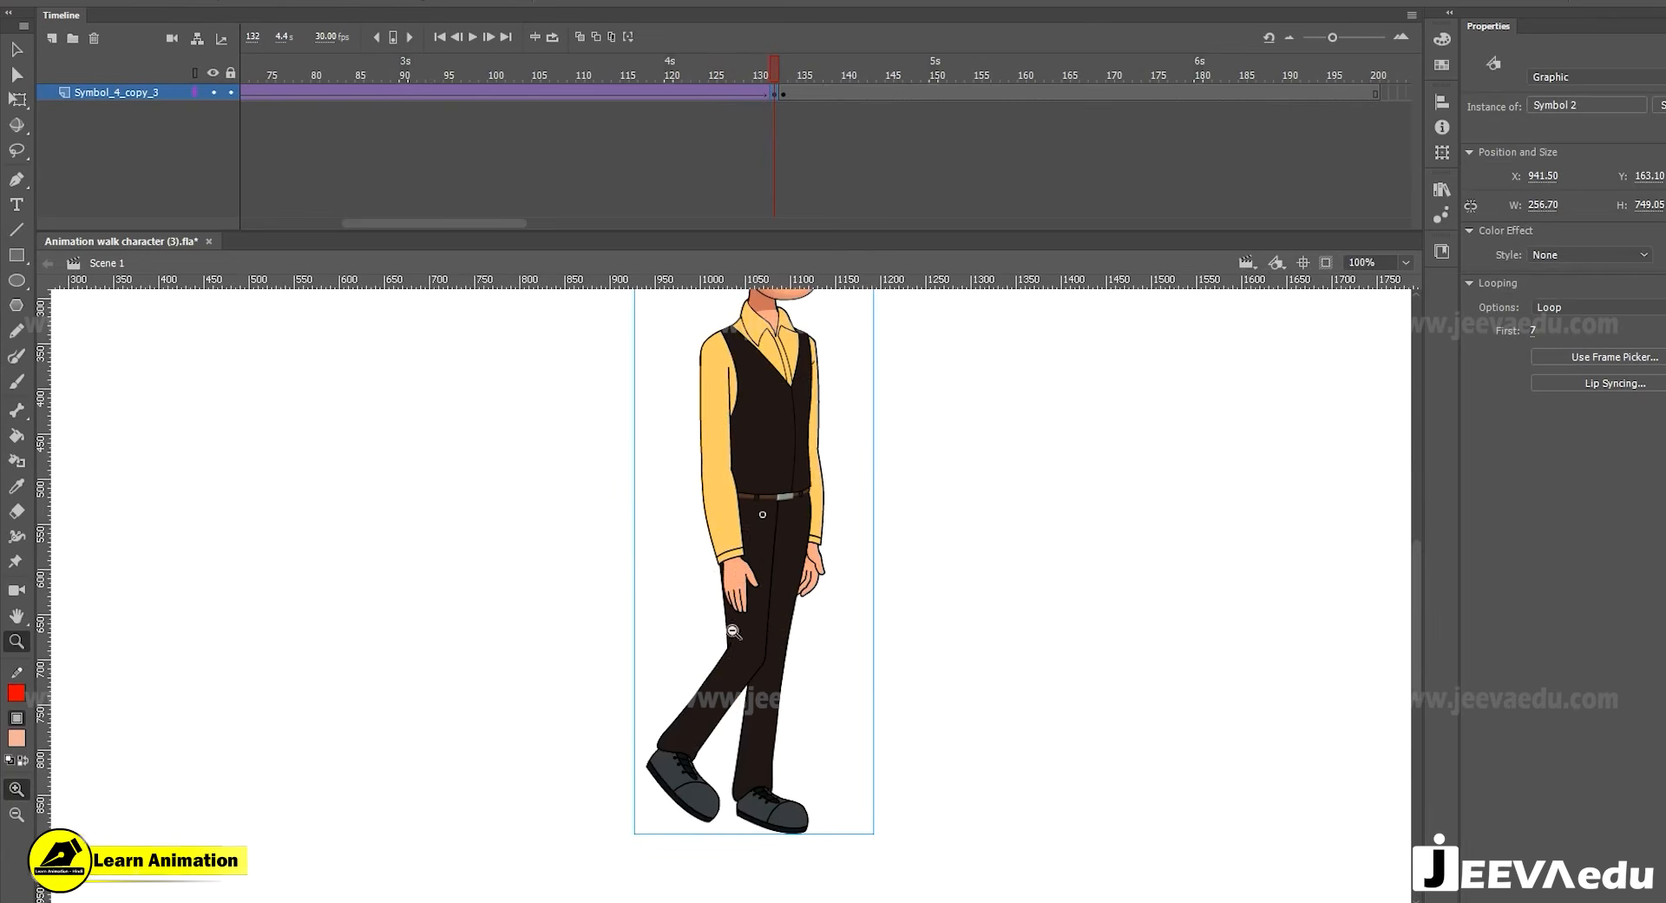
left_click(738, 635, "alt")
left_click_drag(748, 647, 778, 652)
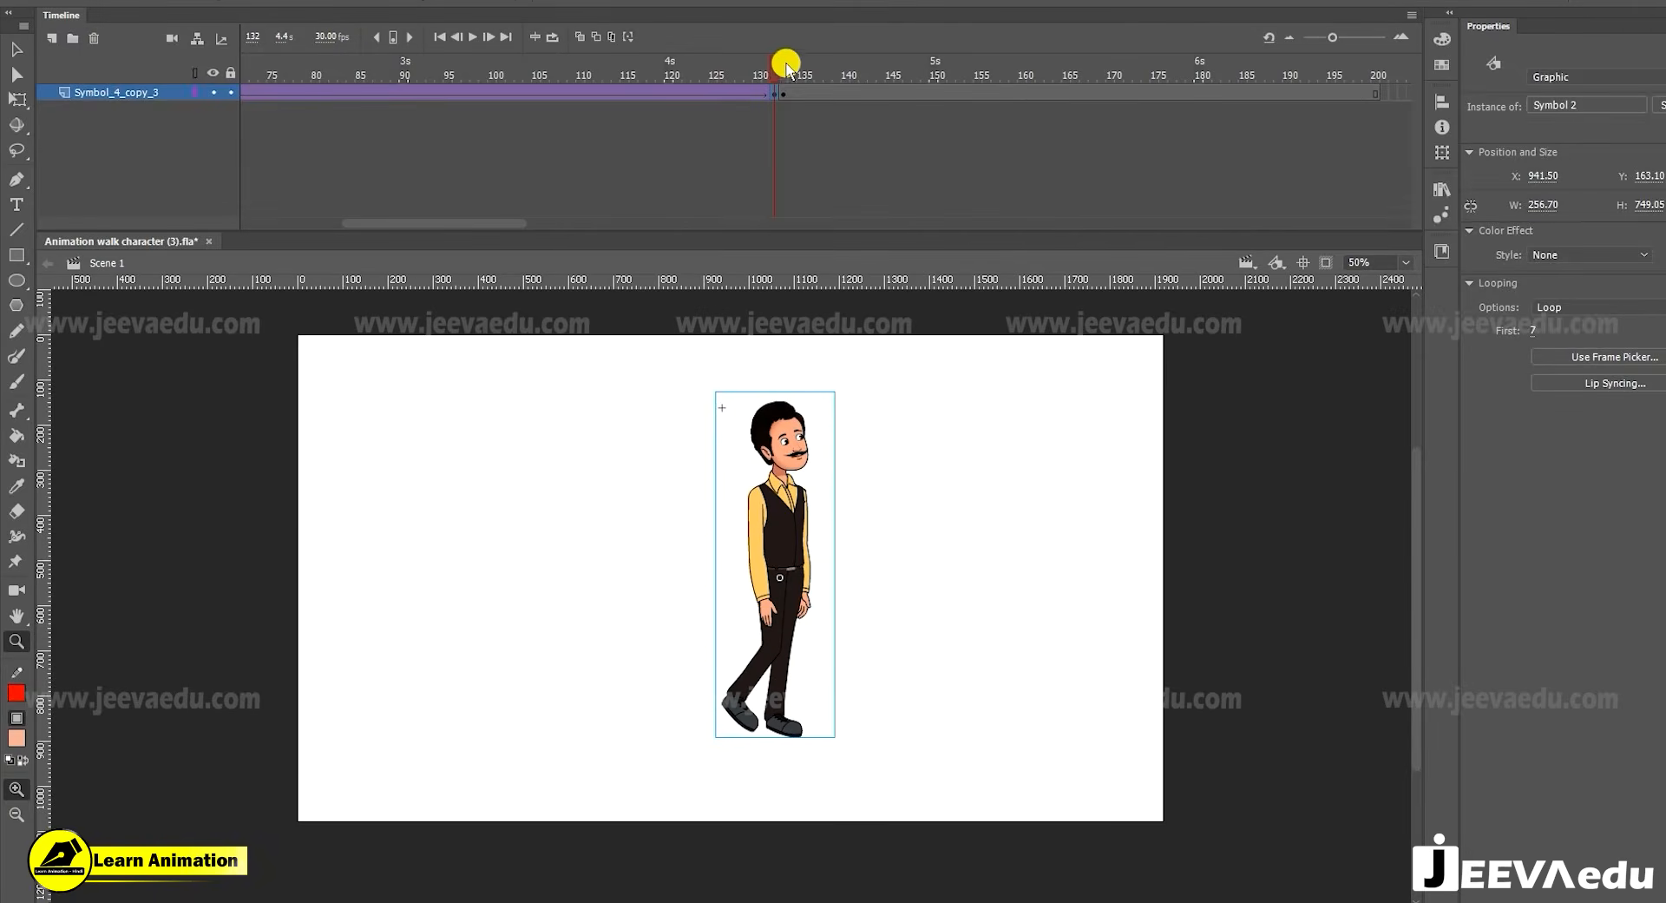
Select the character at frame 133, look at the walk-cycle layers inside its symbol, and return to the scene
left_click(783, 75)
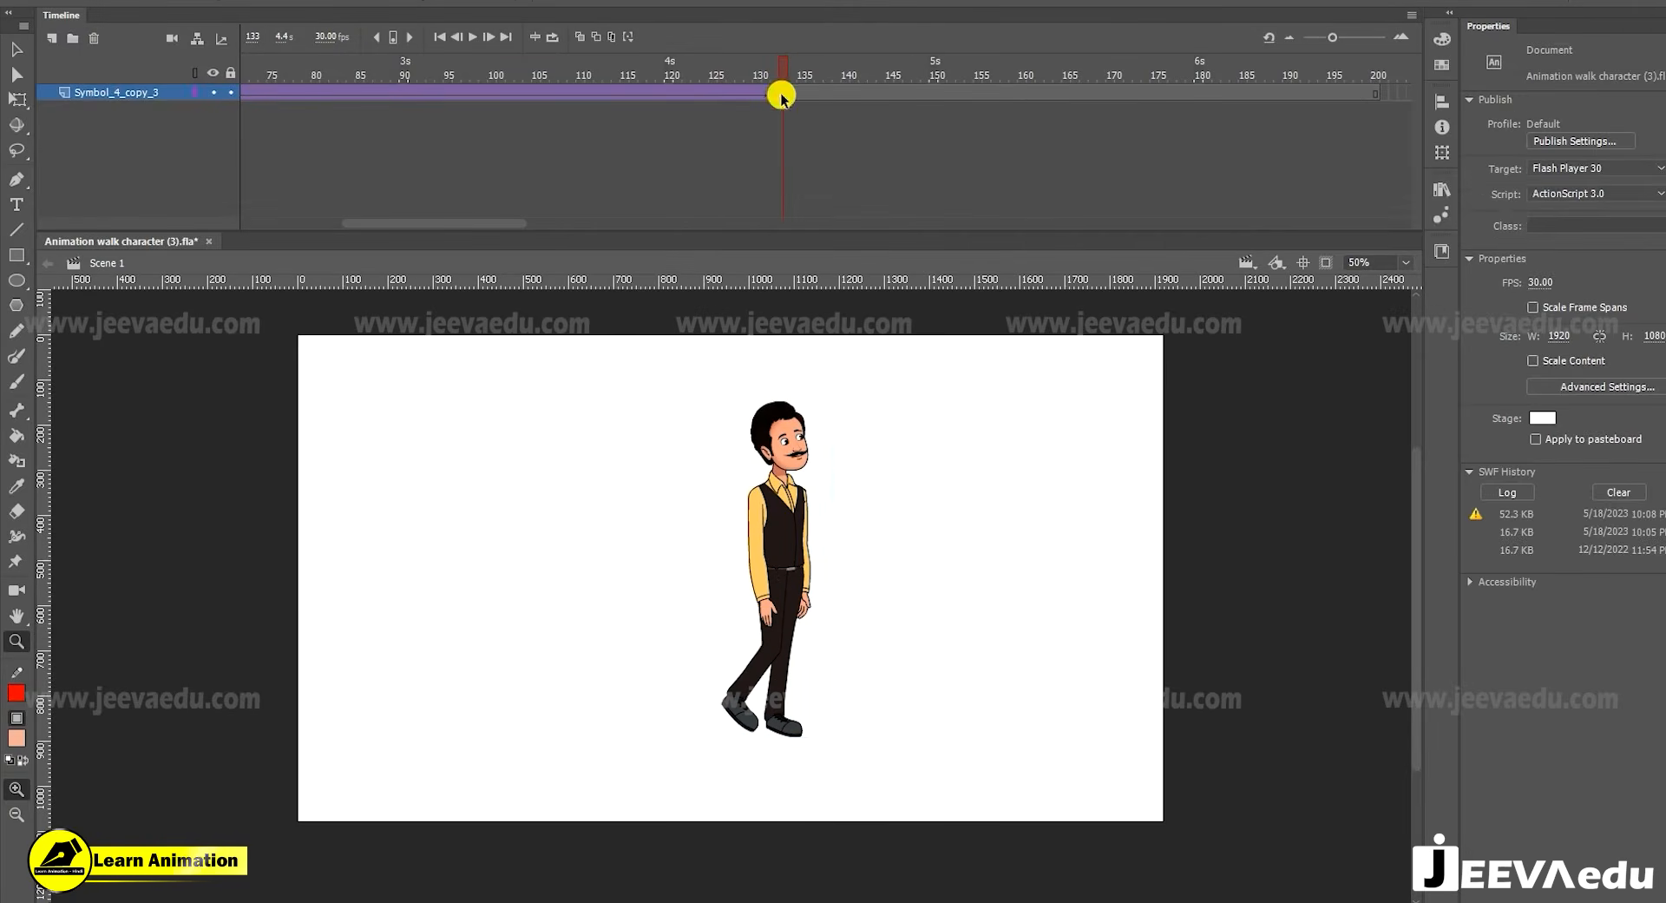
left_click(775, 92)
key("v")
left_click(781, 545)
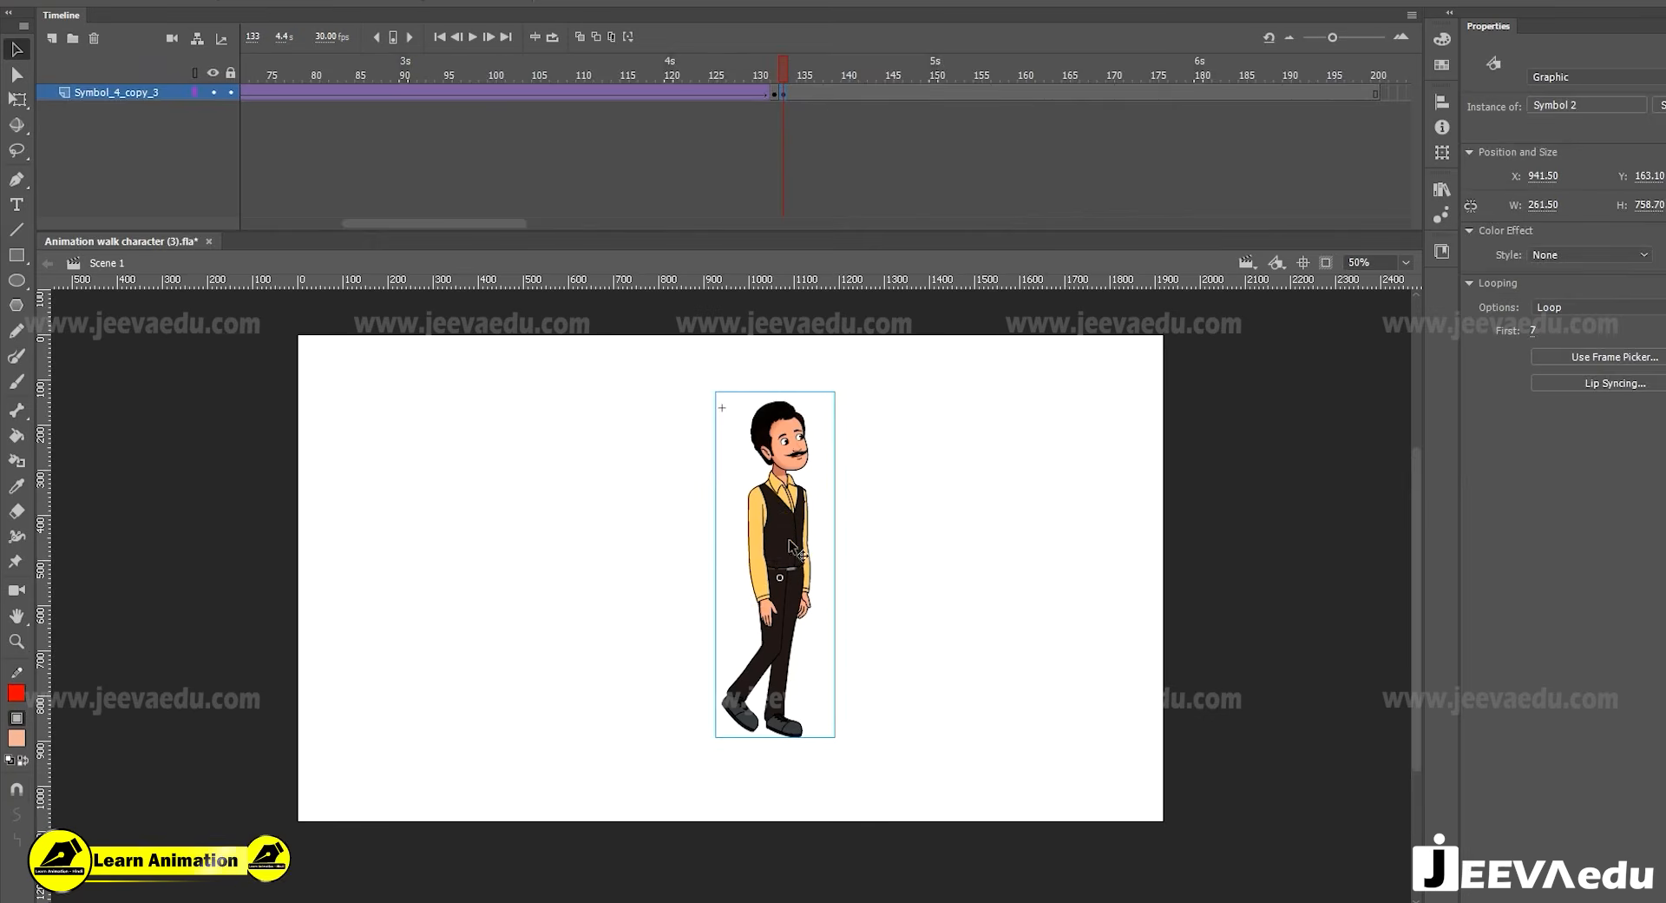
double_click(789, 545)
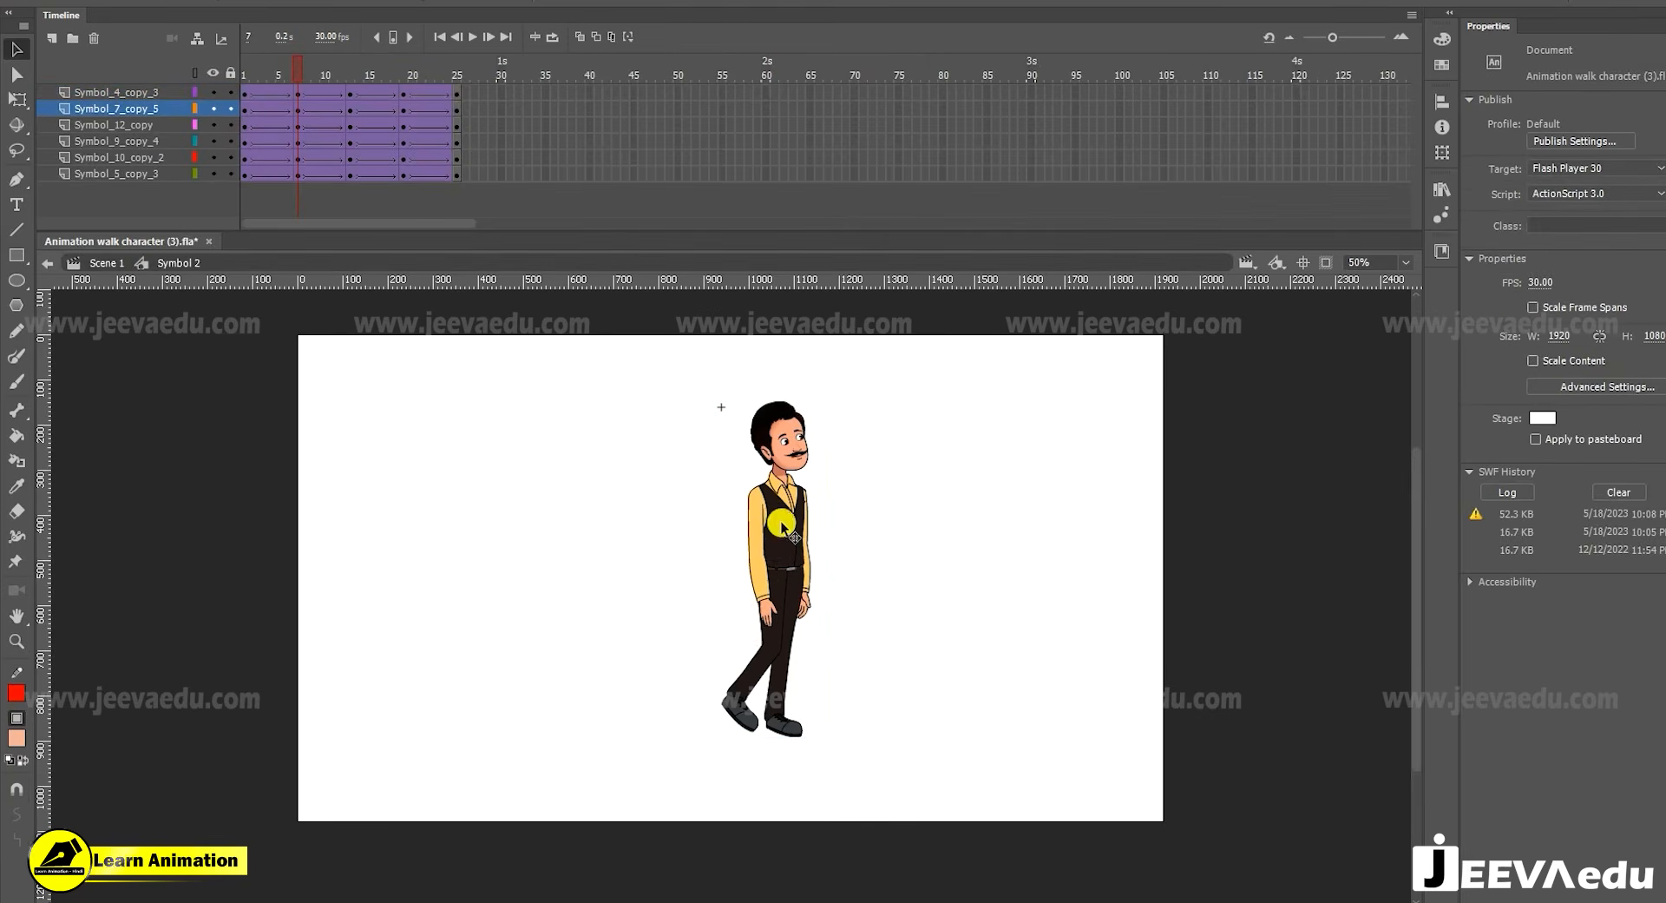
double_click(673, 589)
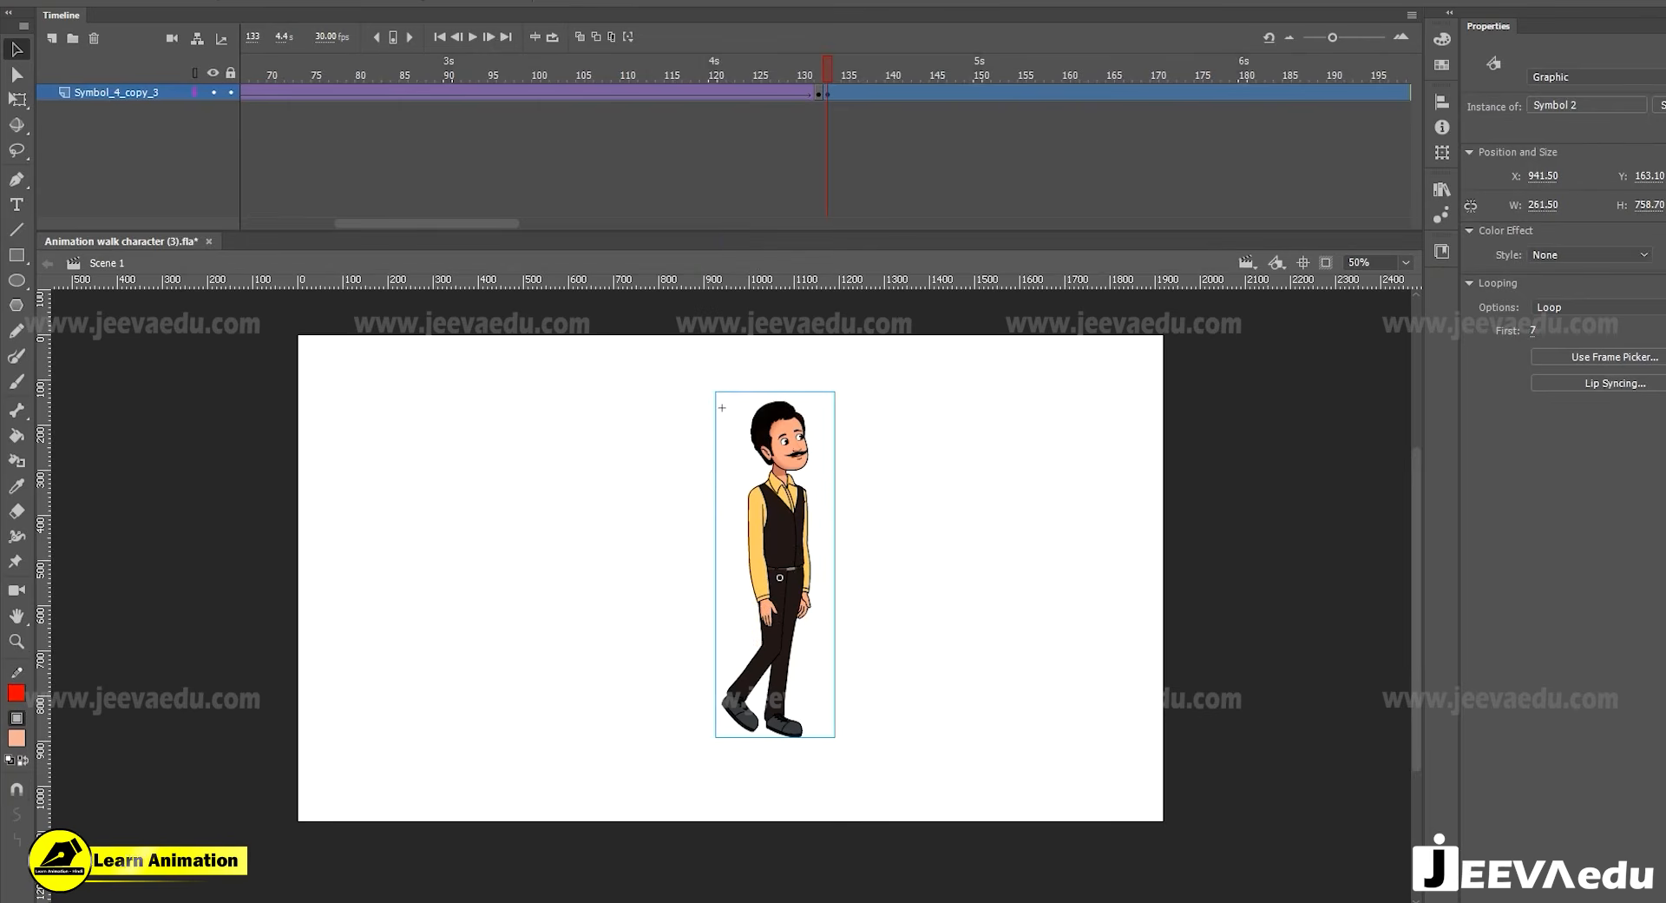
Duplicate the symbol of the character at frame 133 under the name abc
right_click(794, 498)
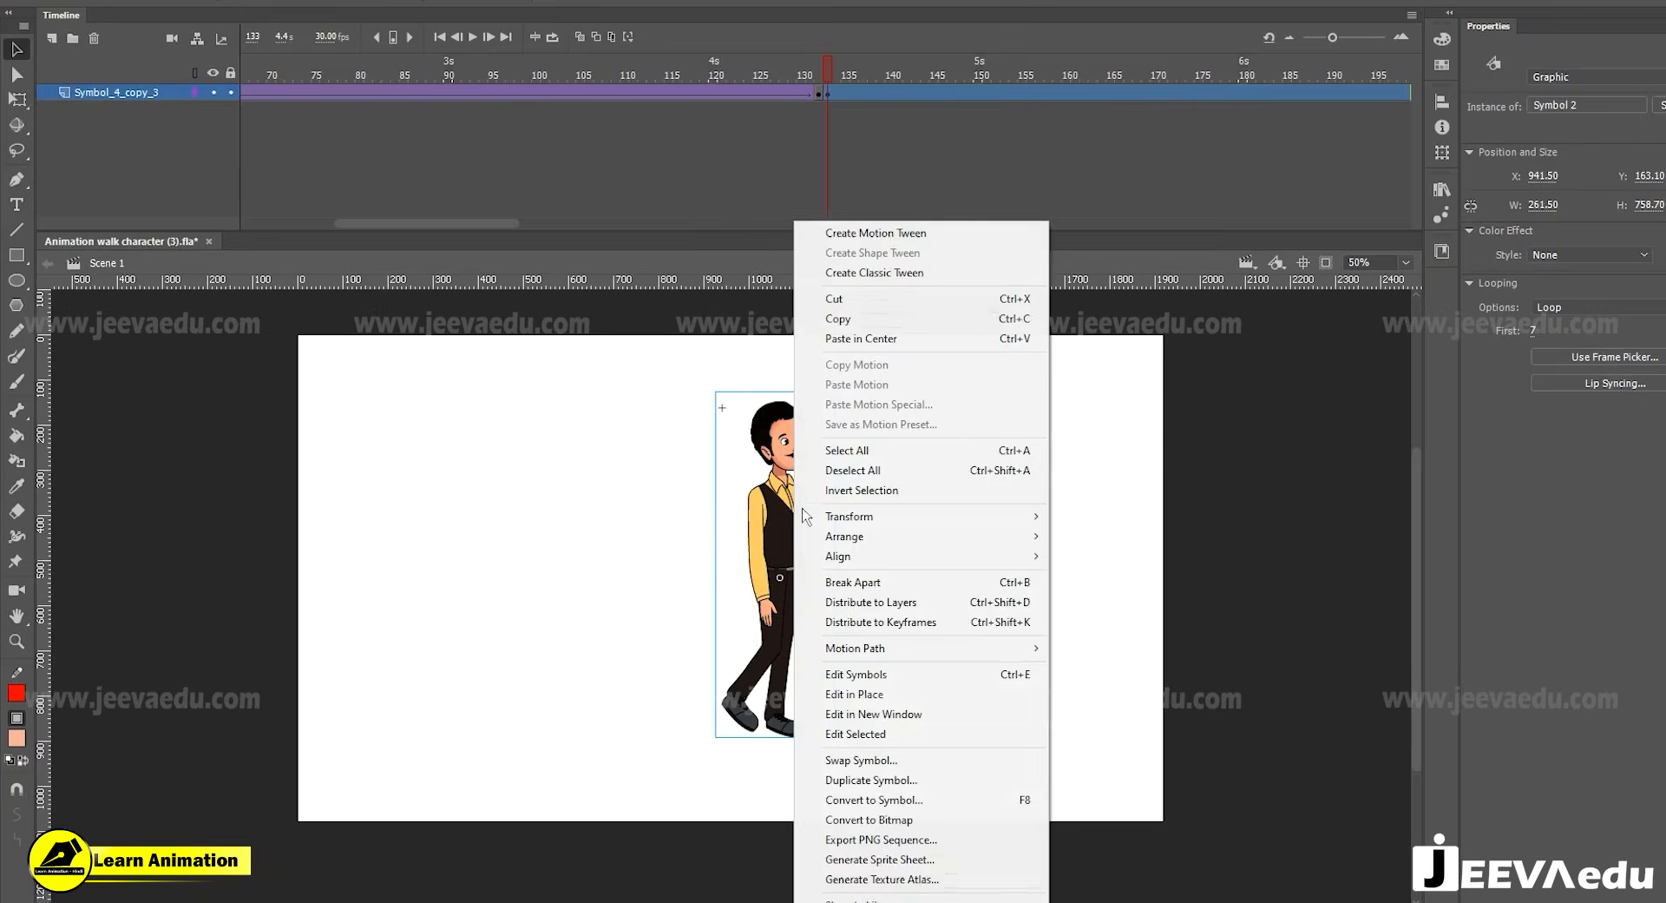
left_click(885, 780)
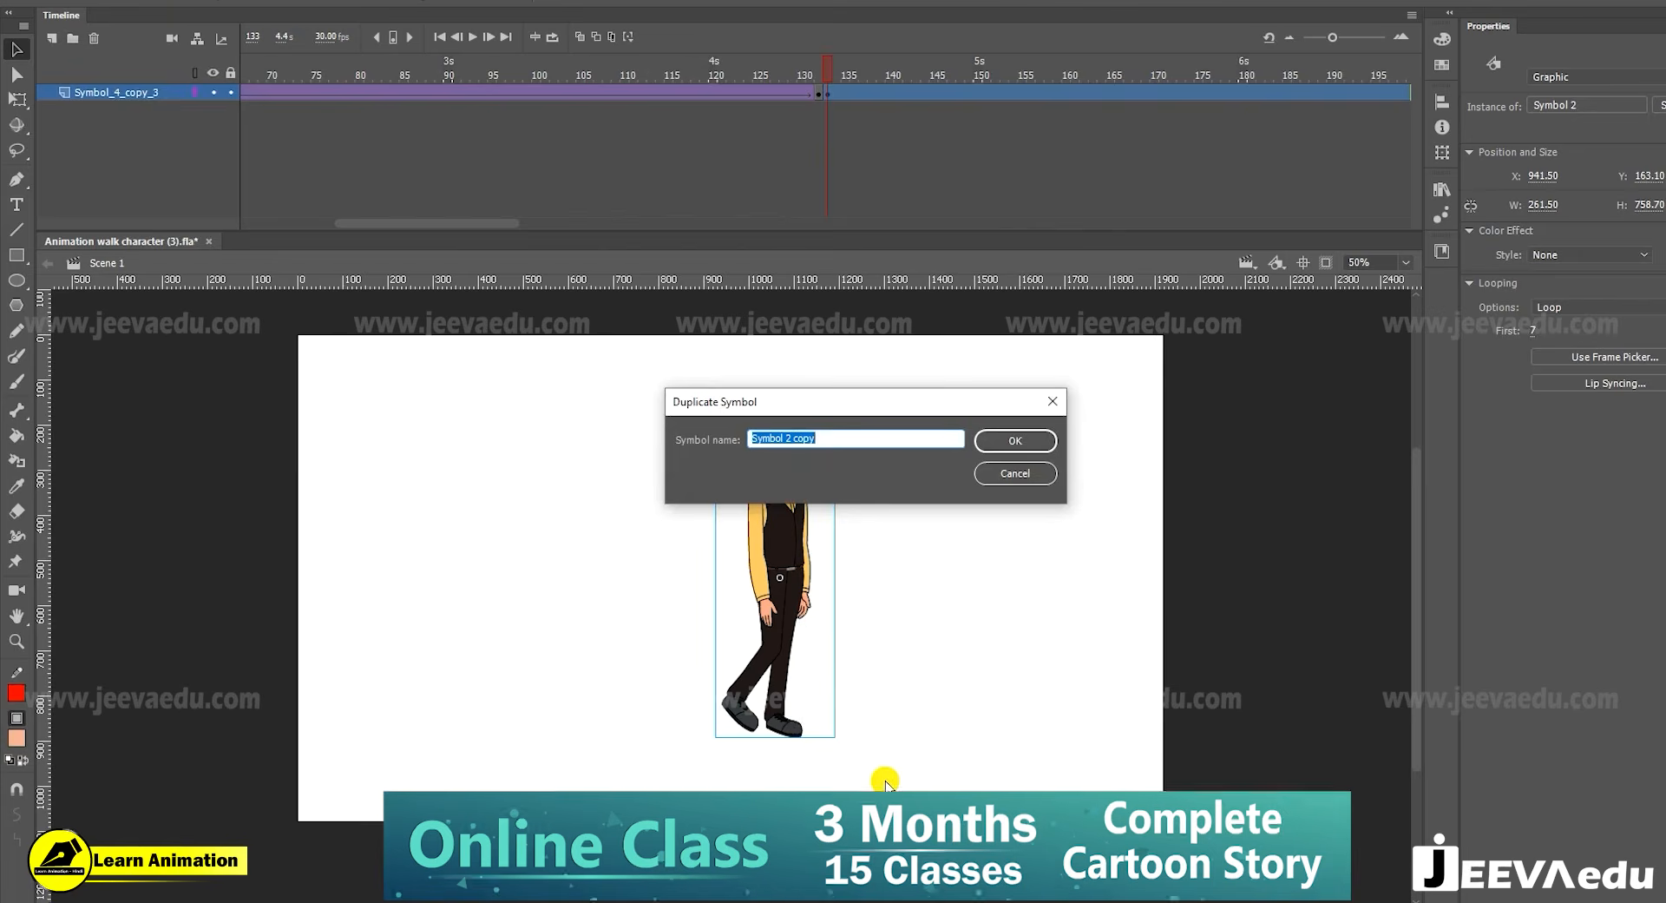
left_click(838, 439)
key("BackSpace")
key("BackSpace")
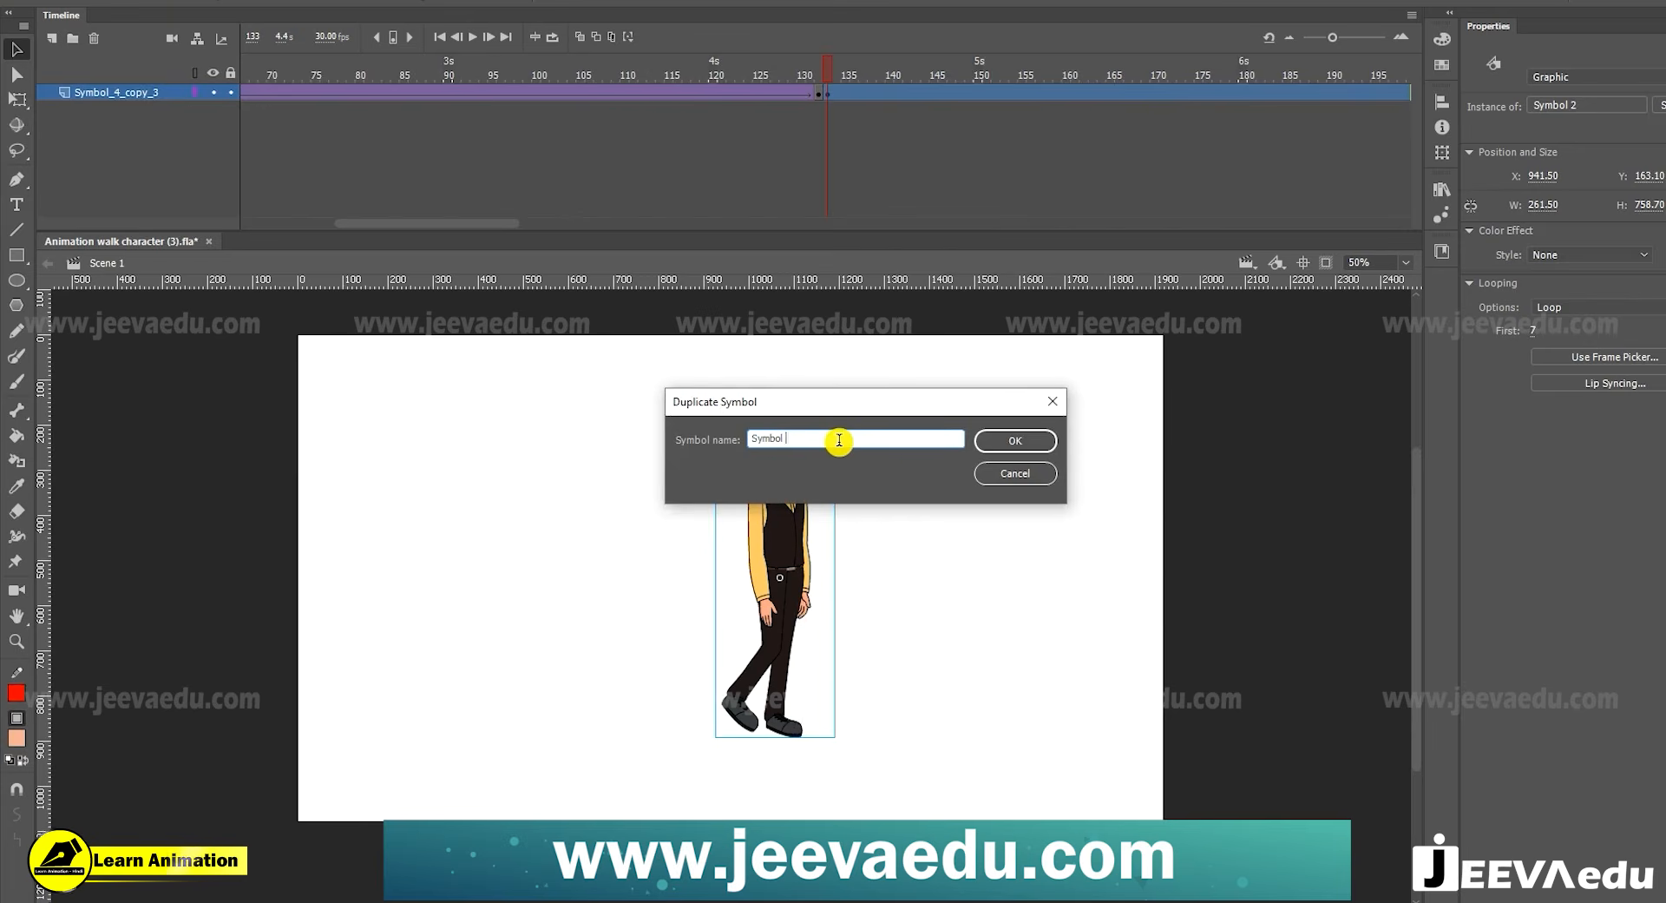
left_click(1011, 440)
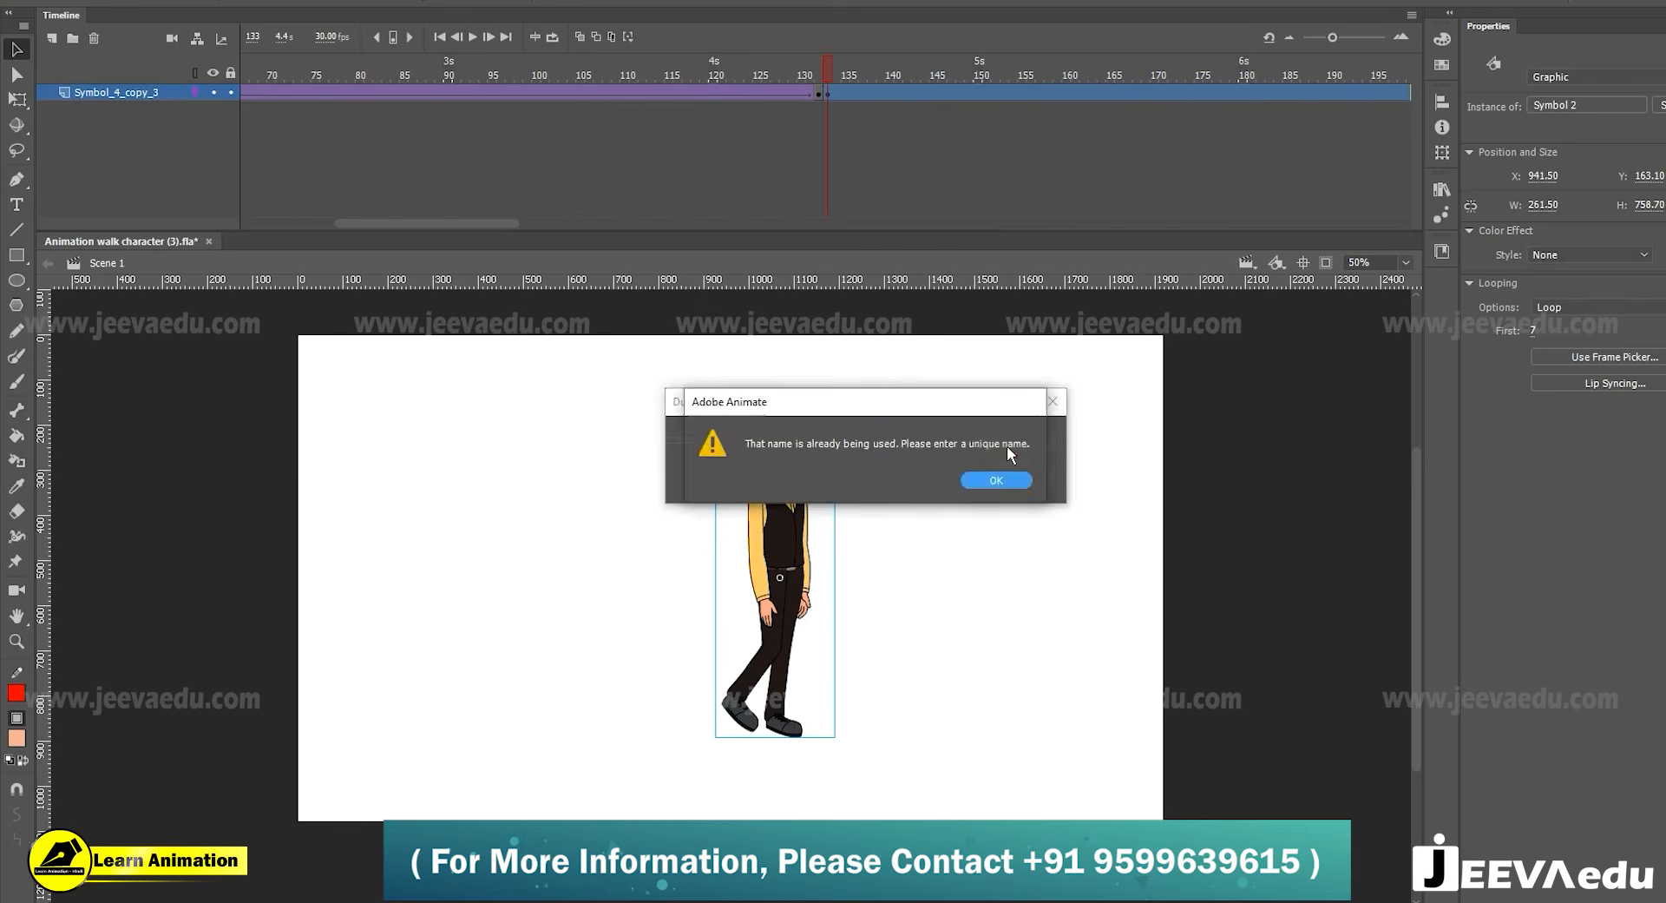
left_click(996, 480)
type("Symbol 3")
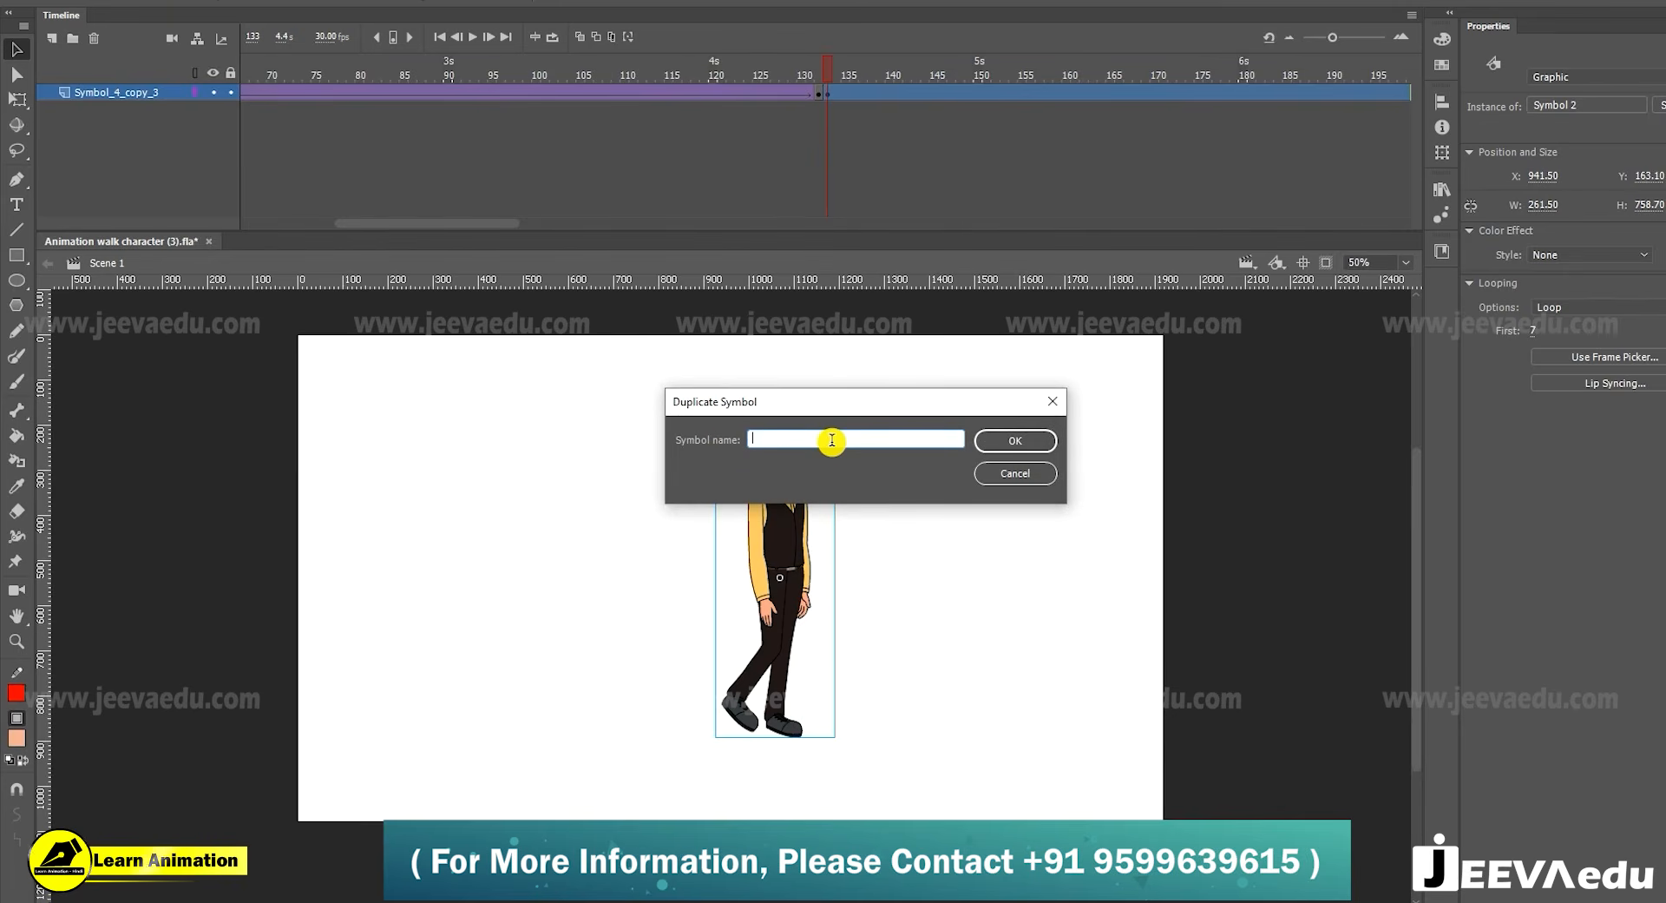
type("abc")
left_click(1015, 440)
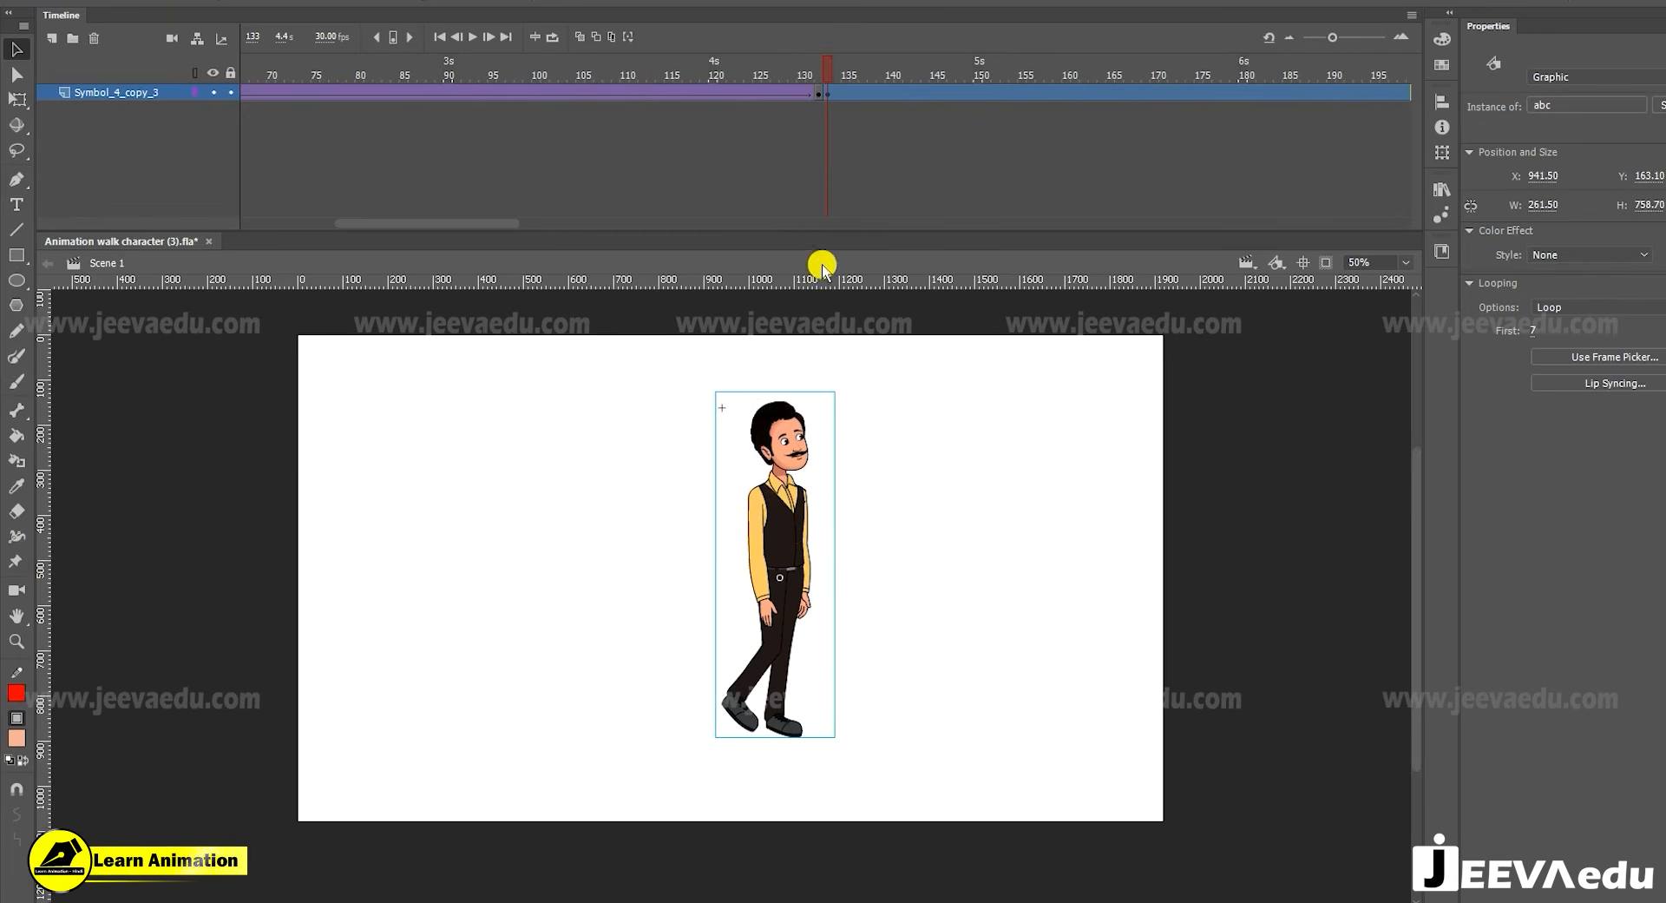
Compare the symbols assigned to the character at frames 132 and 133, then examine the layers and frames inside abc
left_click(819, 67)
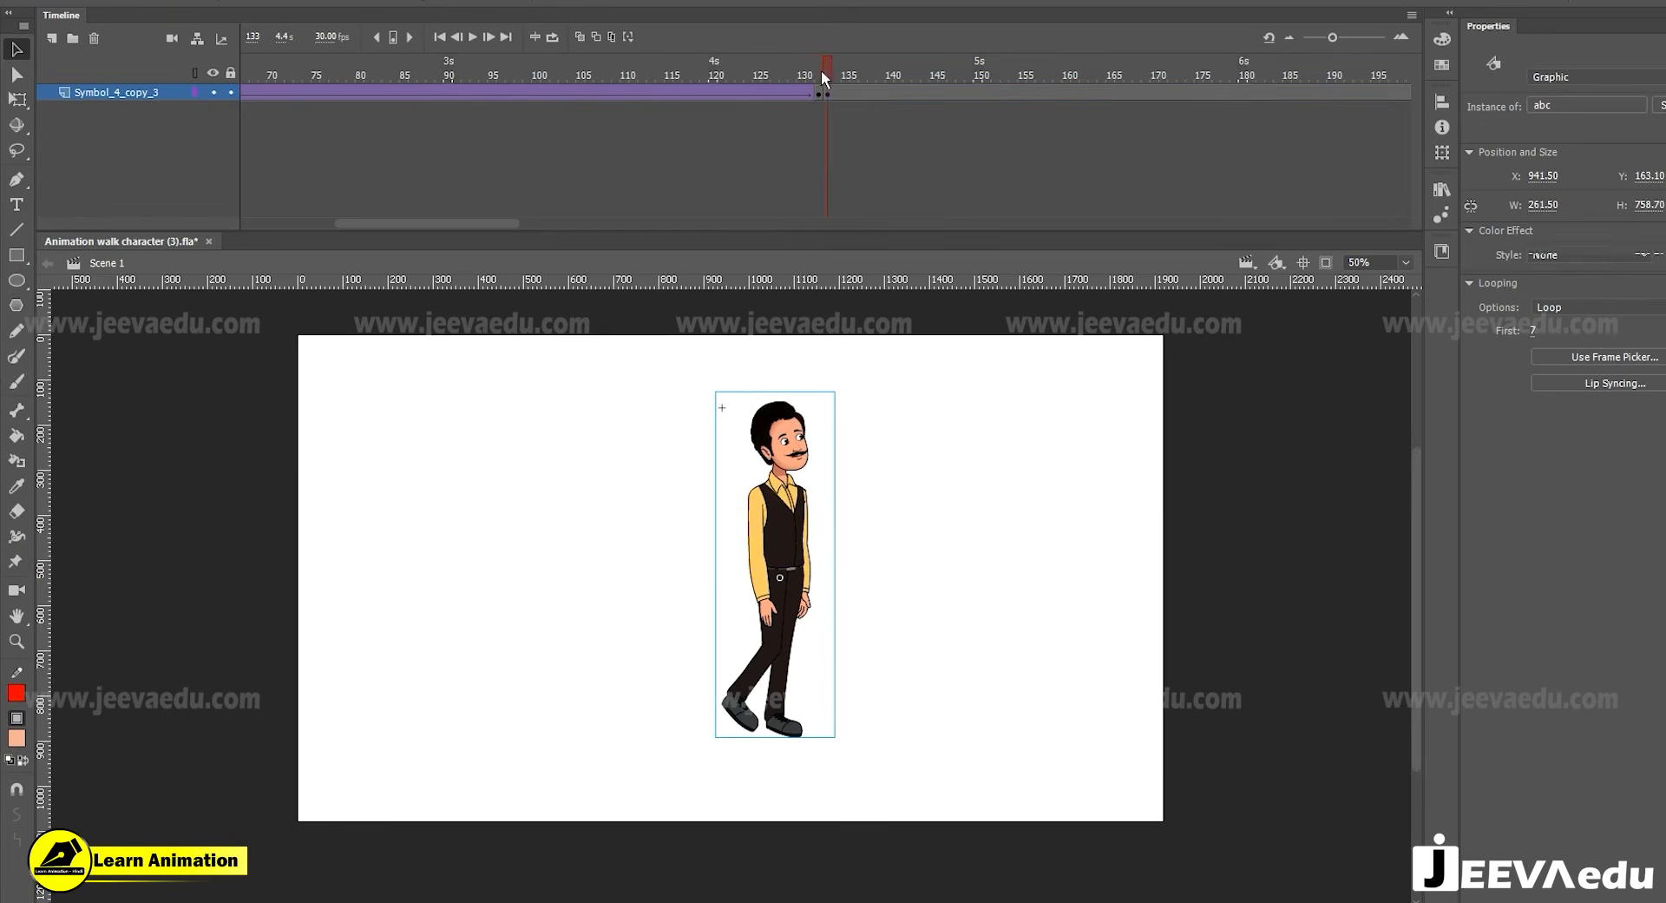
left_click(781, 469)
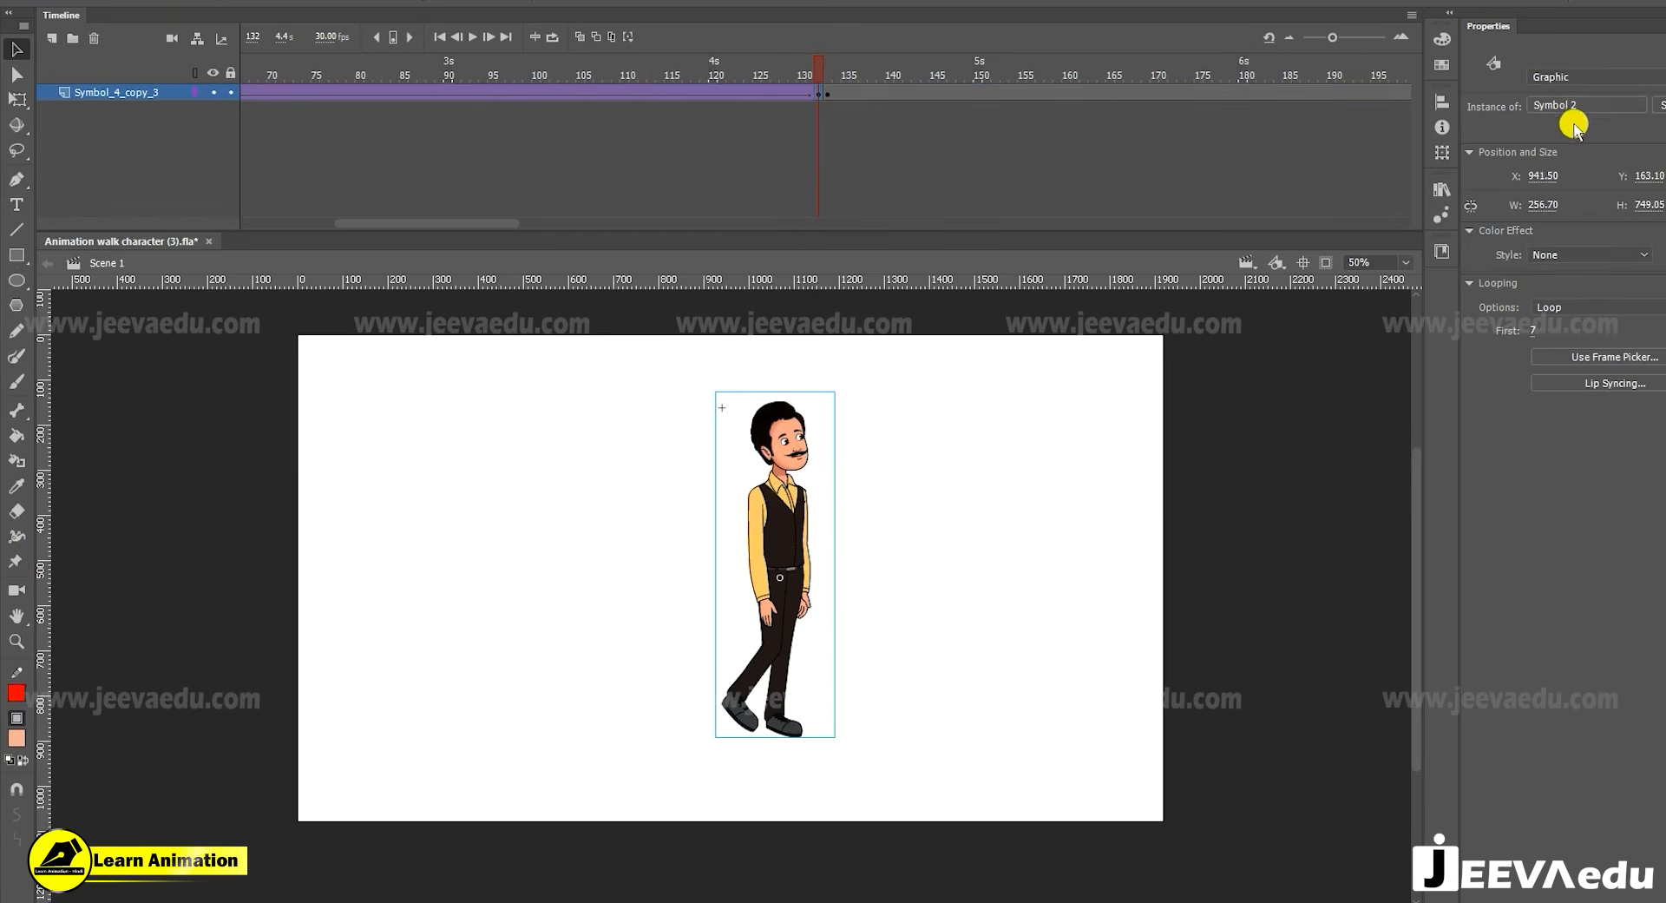
left_click(826, 74)
left_click(803, 533)
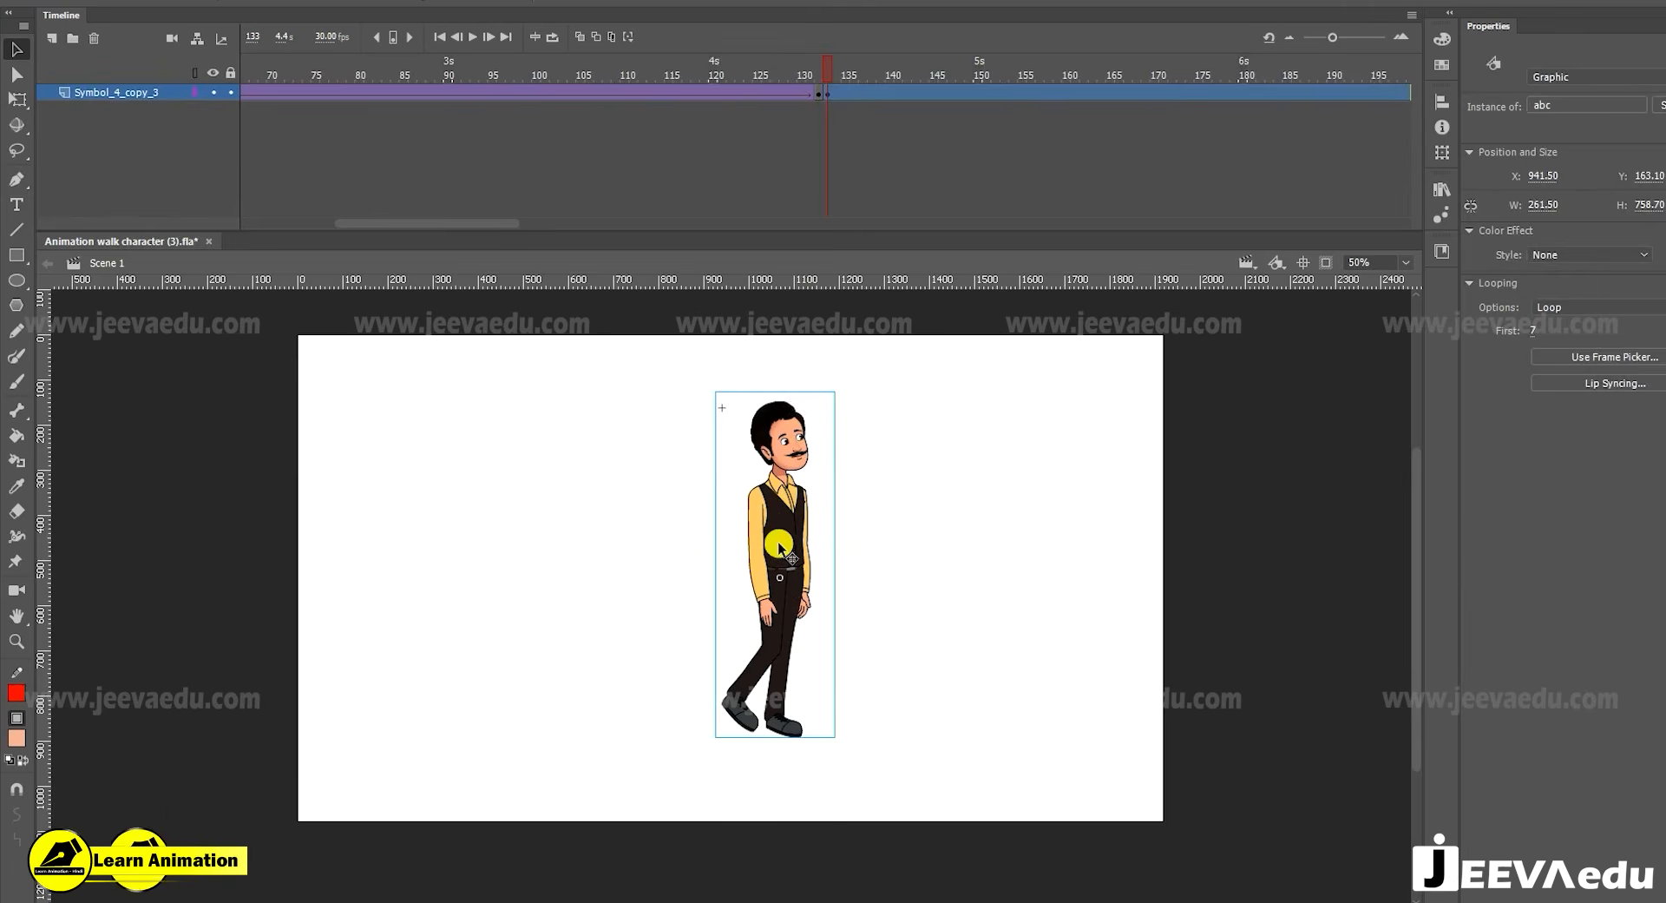
double_click(781, 548)
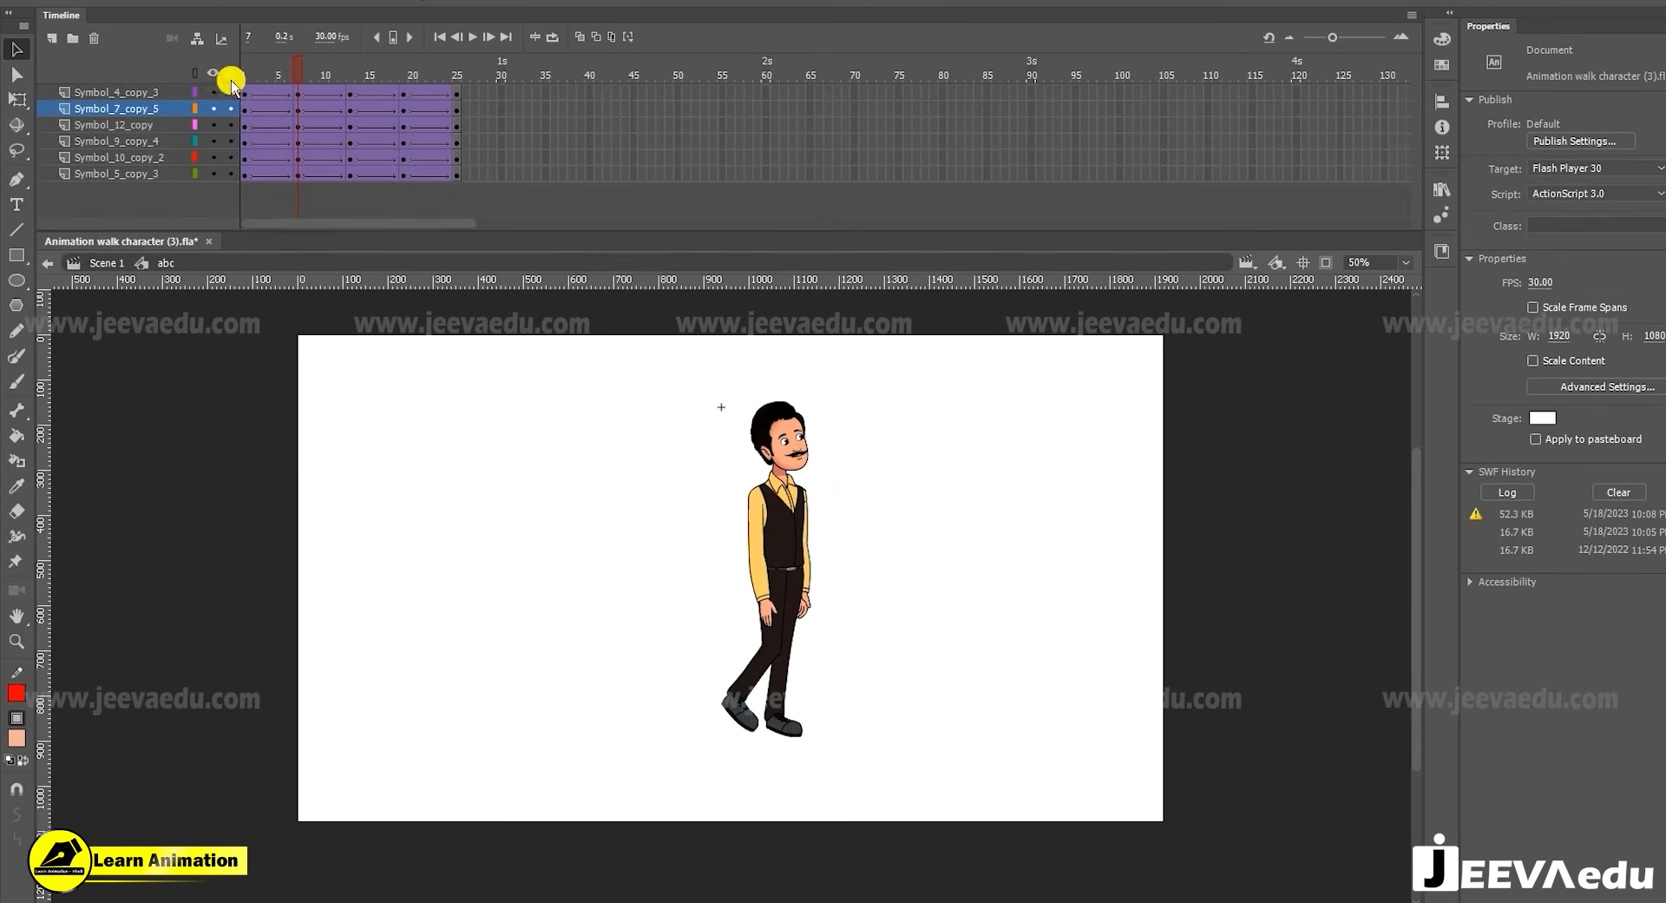
left_click_drag(320, 92, 353, 174)
left_click_drag(320, 74, 298, 102)
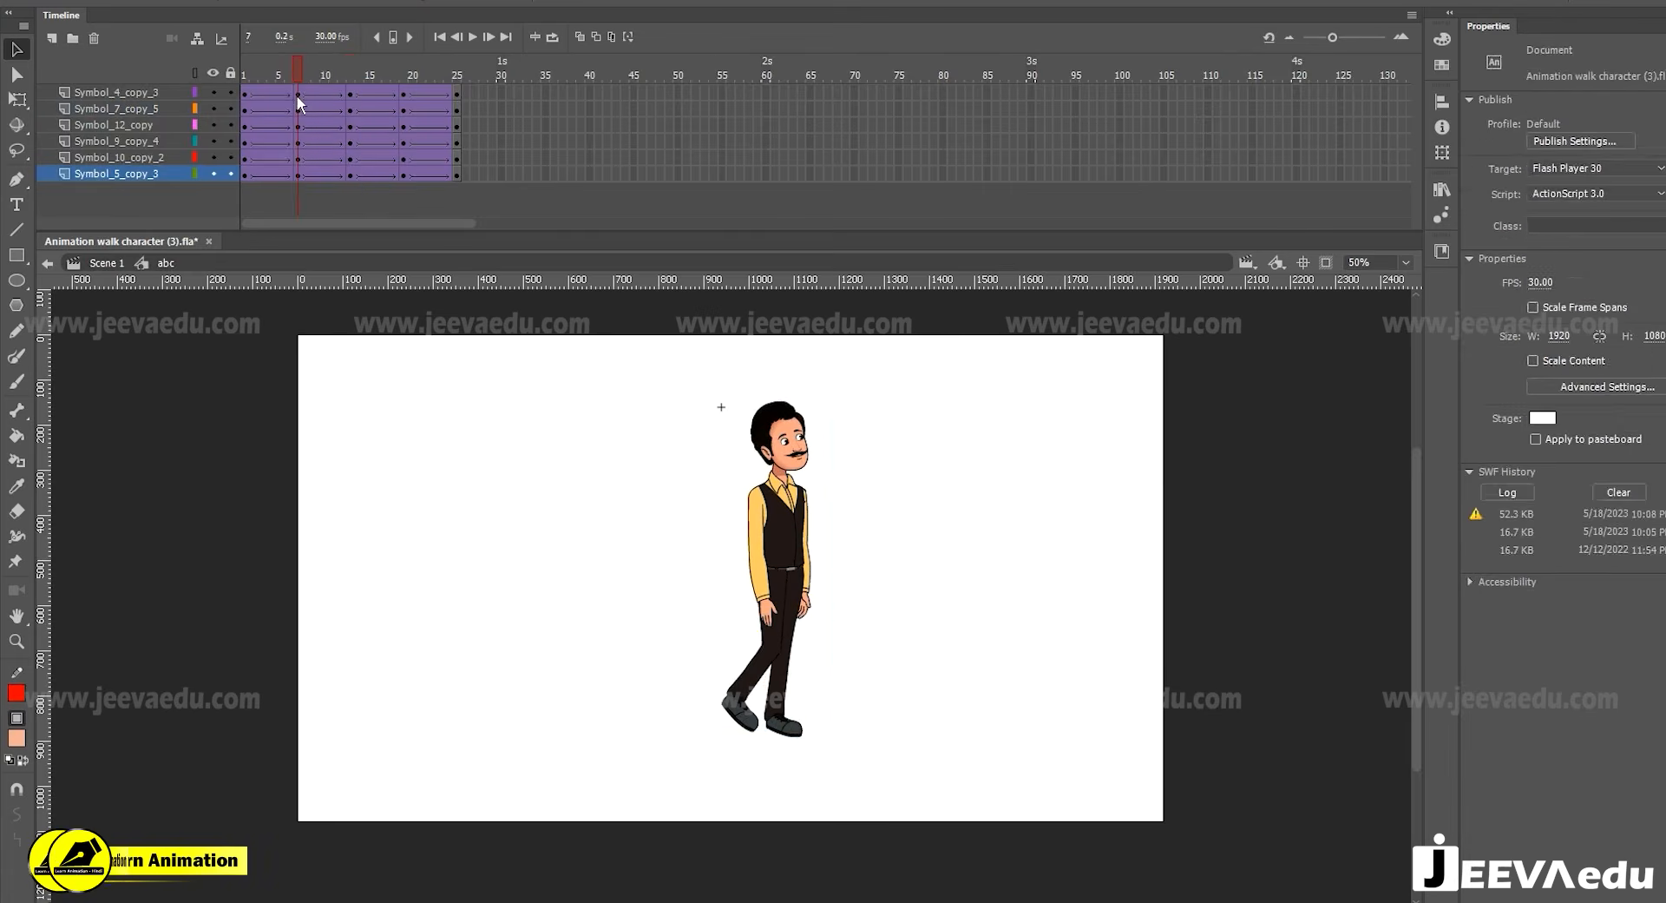
double_click(596, 693)
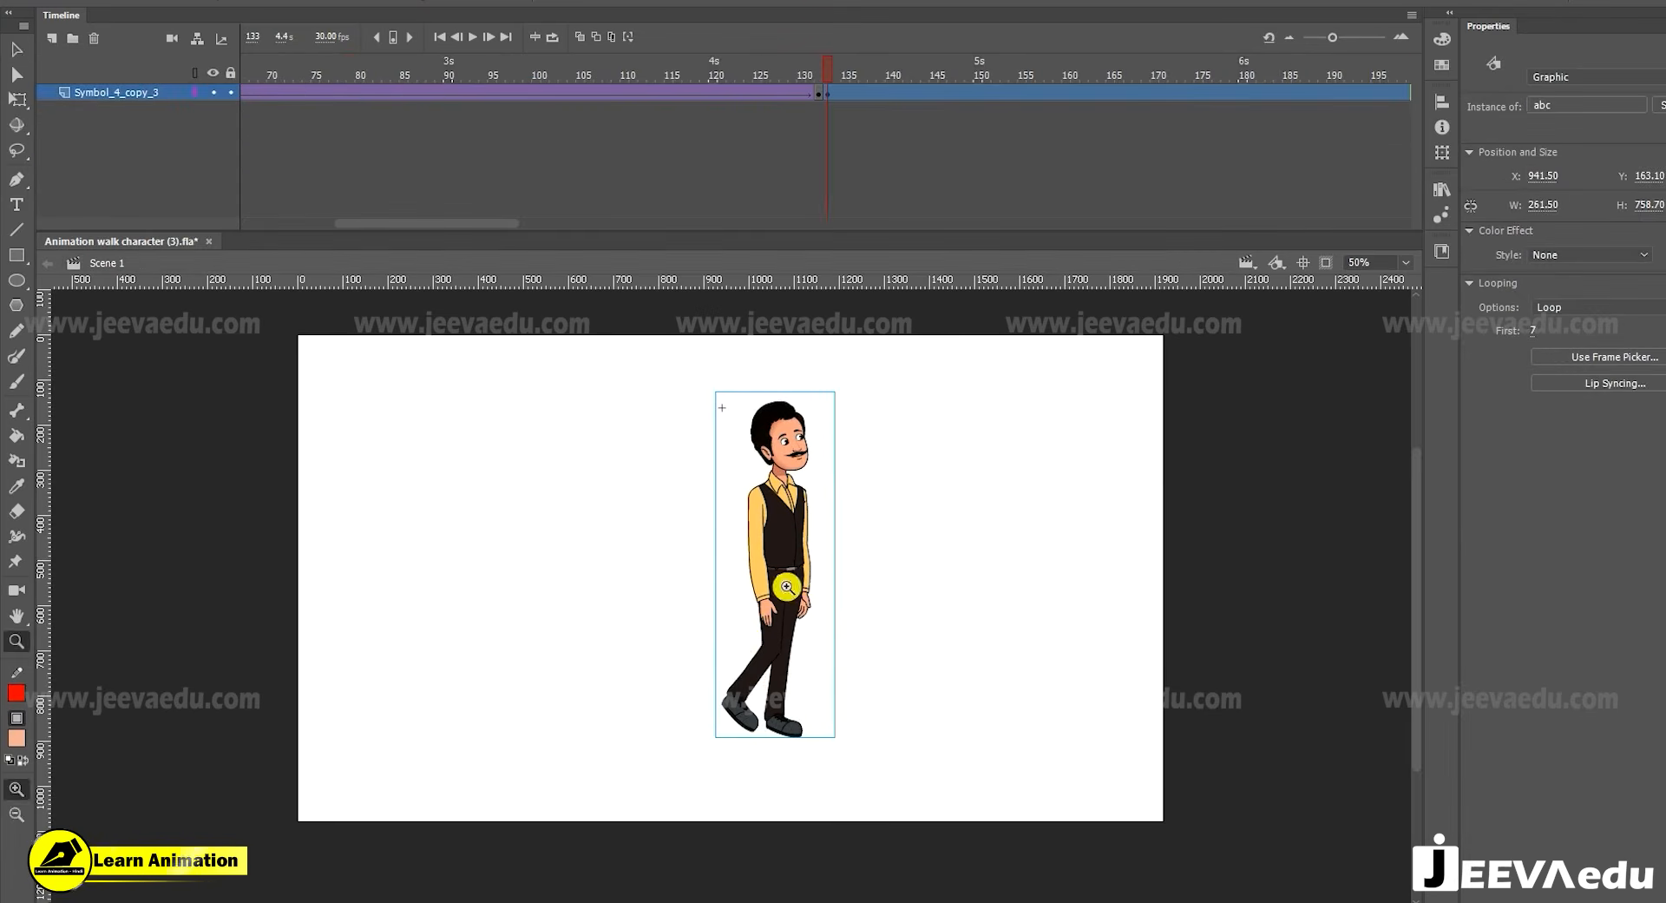
Inside the abc symbol, clear all keyframes from frame 9 to frame 25 on all six layers
double_click(780, 512)
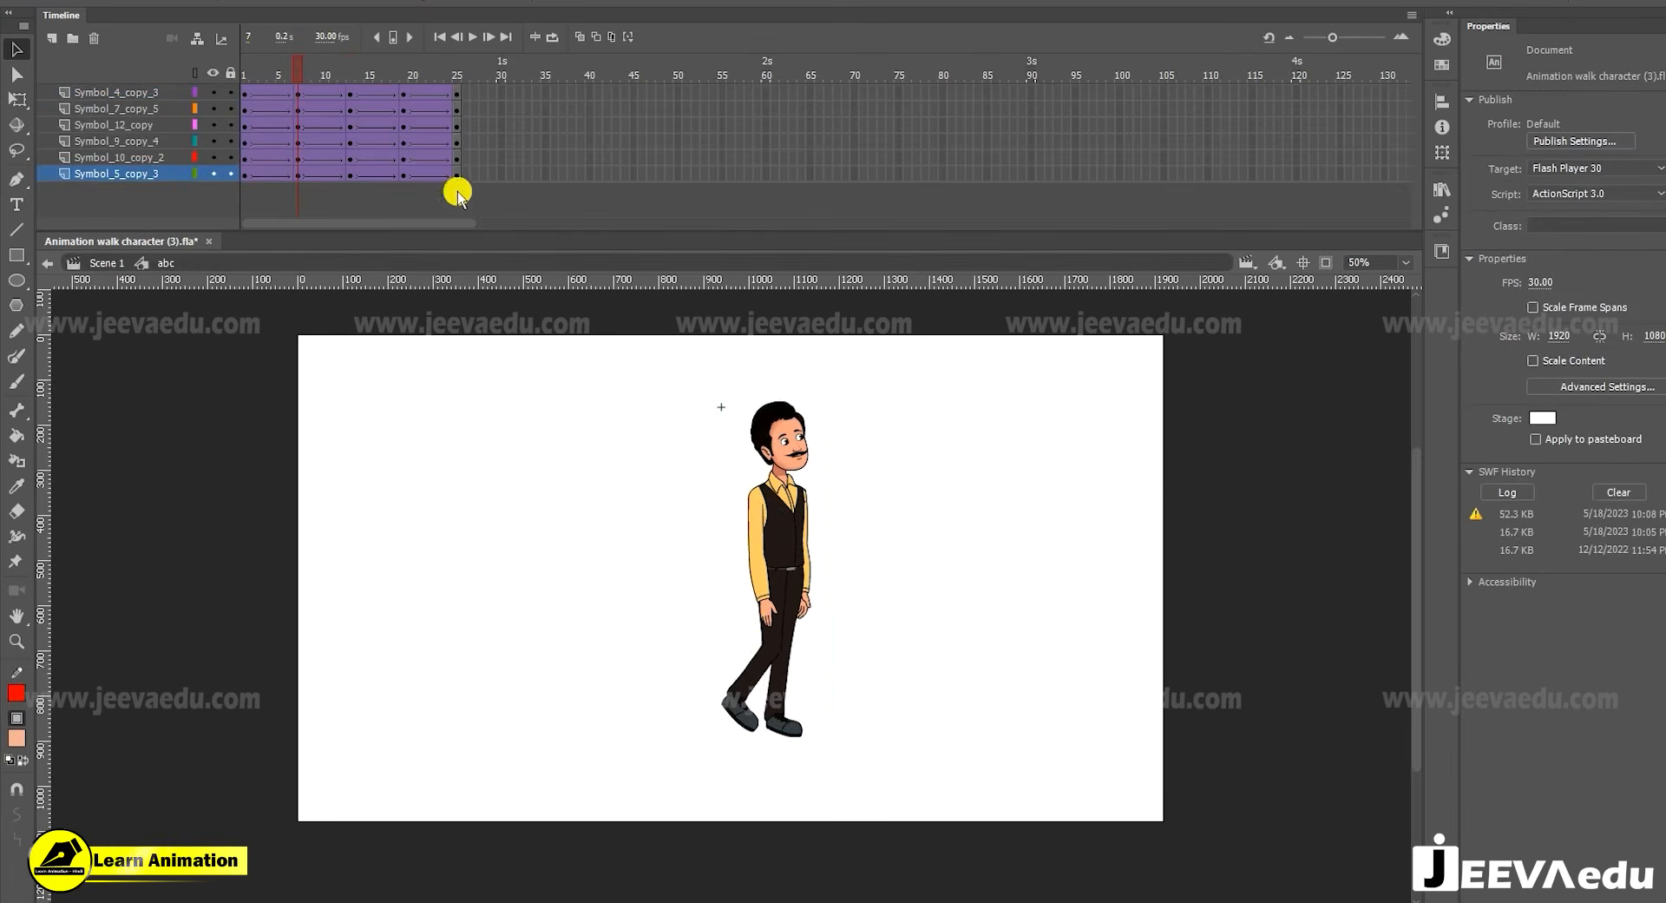
left_click(308, 66)
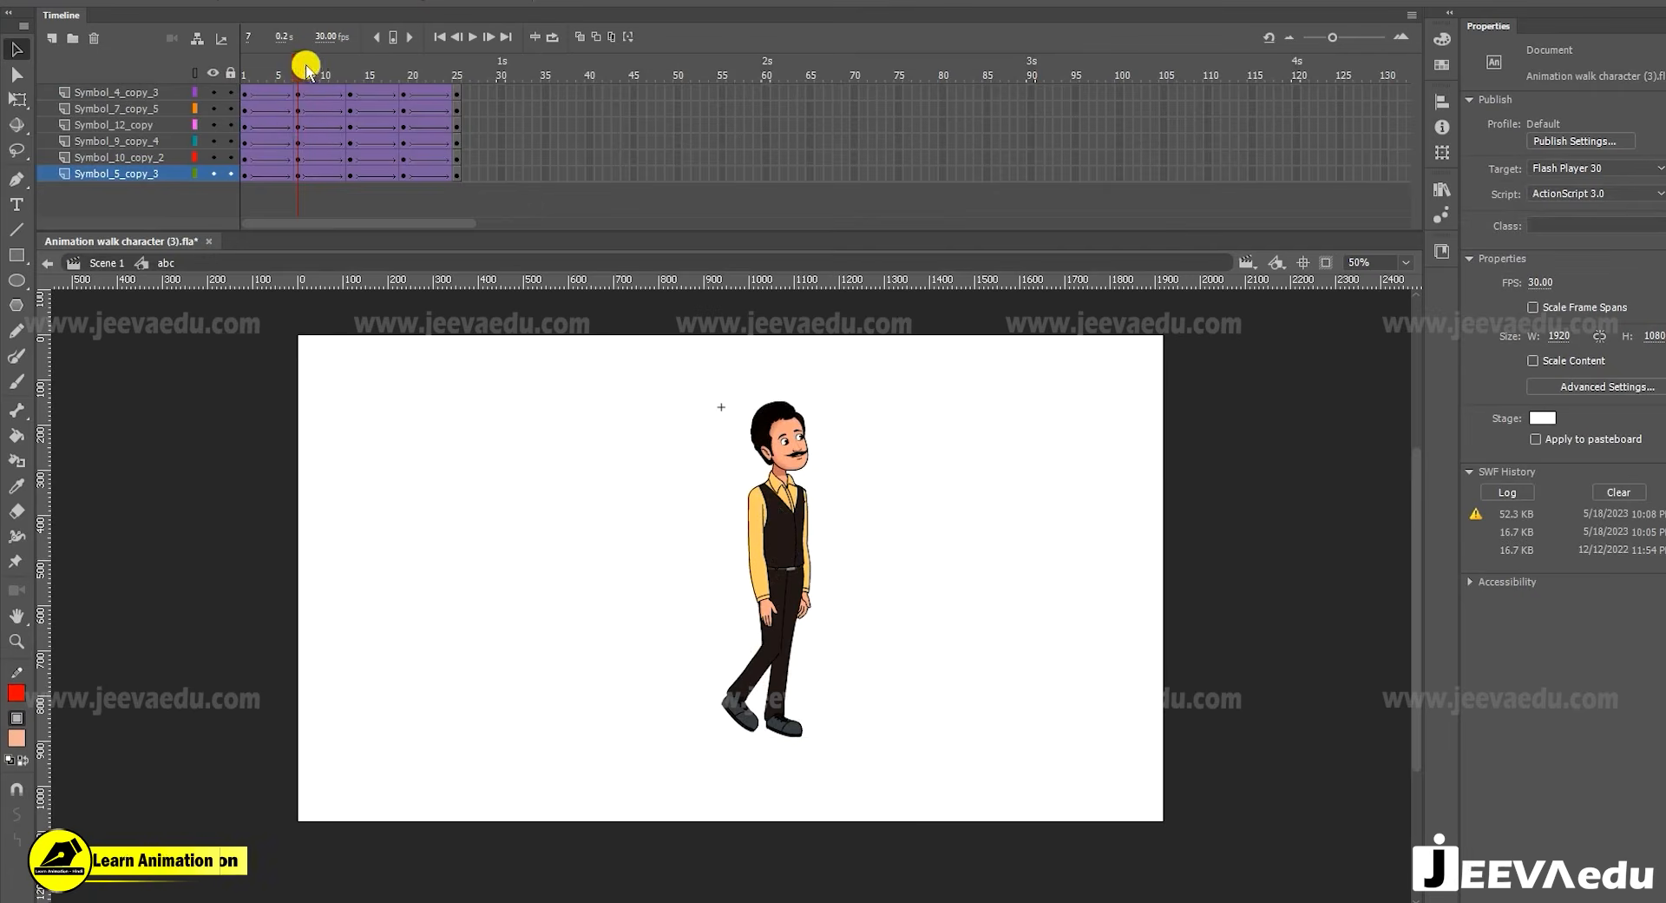
left_click(305, 73)
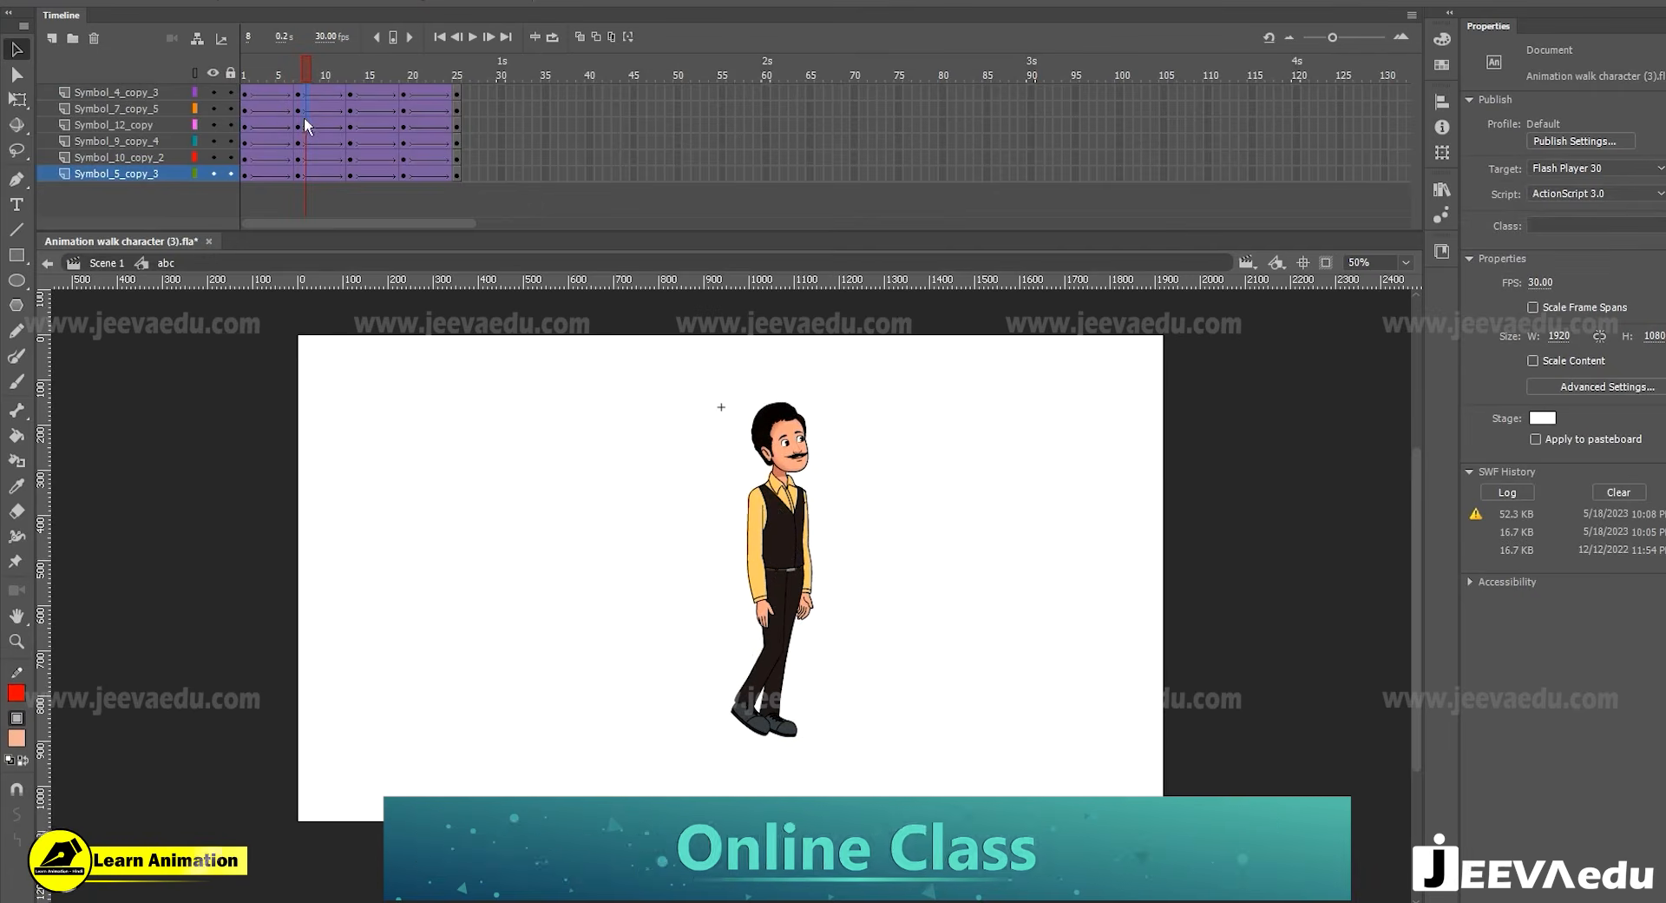
left_click(298, 68)
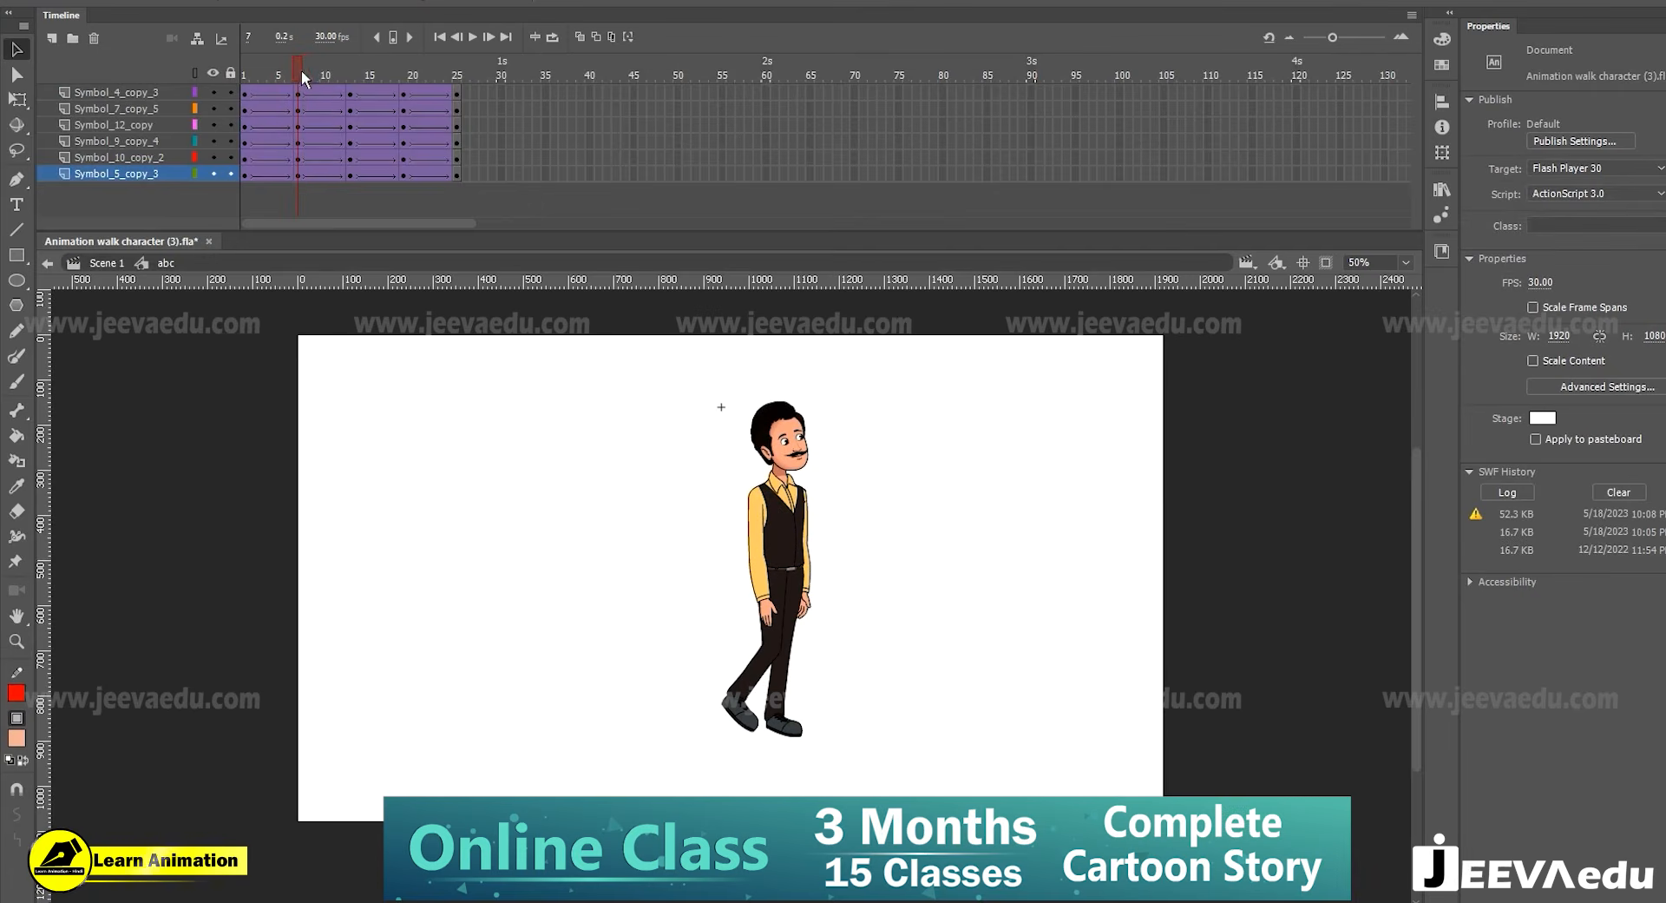
left_click(296, 147)
left_click_drag(316, 96, 459, 201)
right_click(407, 149)
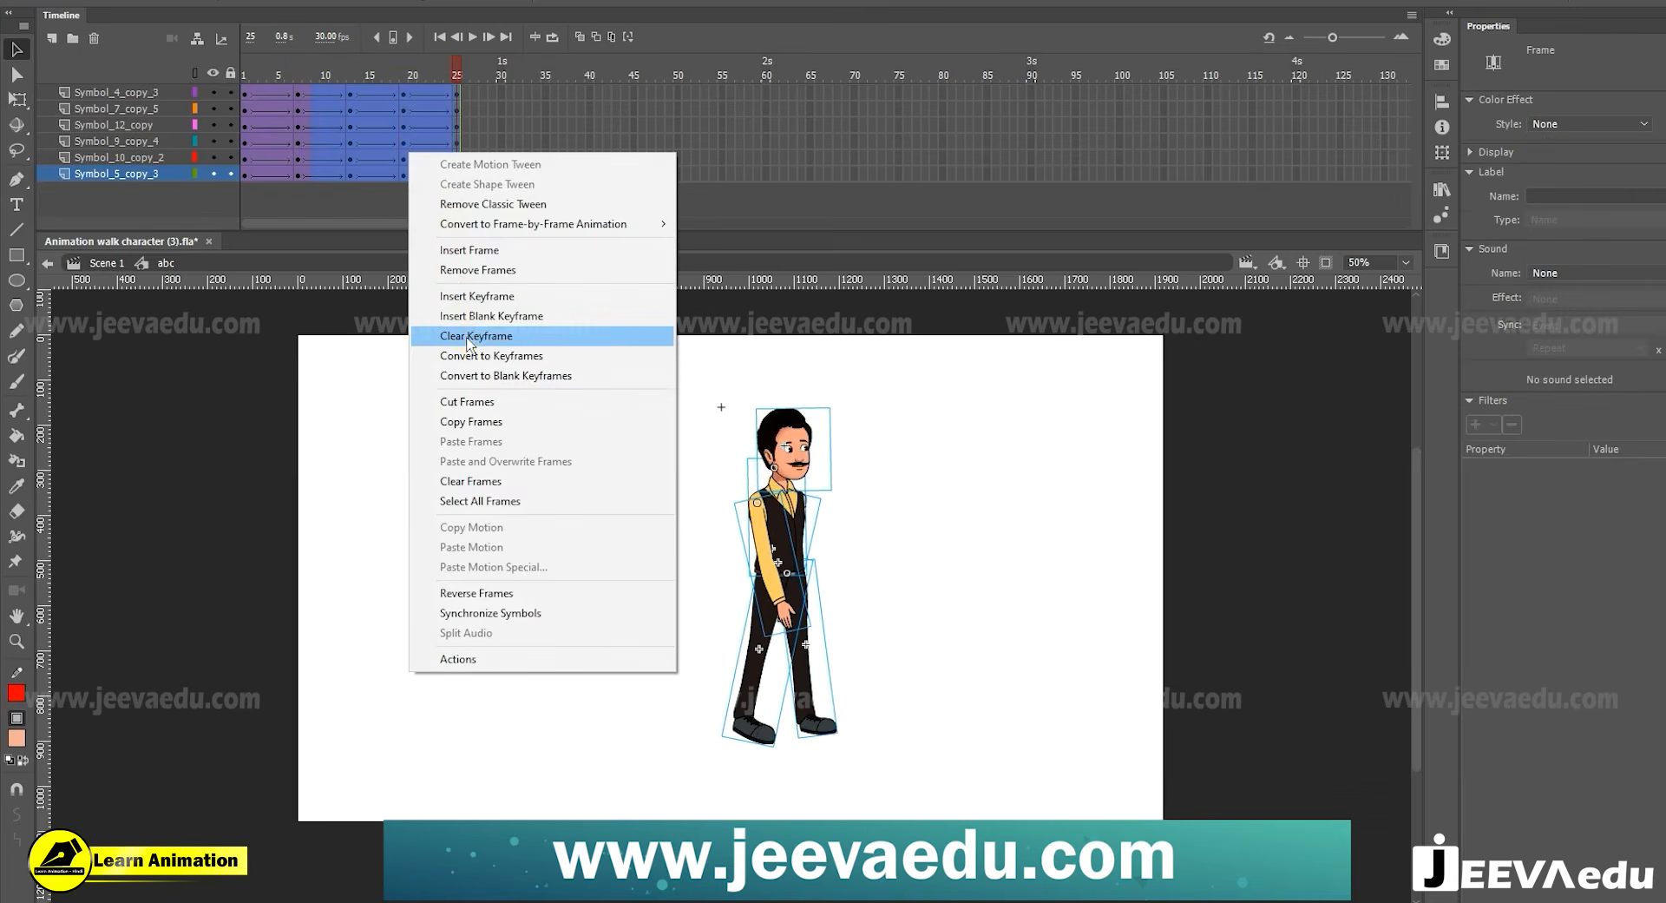
left_click(468, 340)
Remove the classic tweens from the cleared frames after frame 7 on all six layers of abc and return to frame 7
right_click(397, 156)
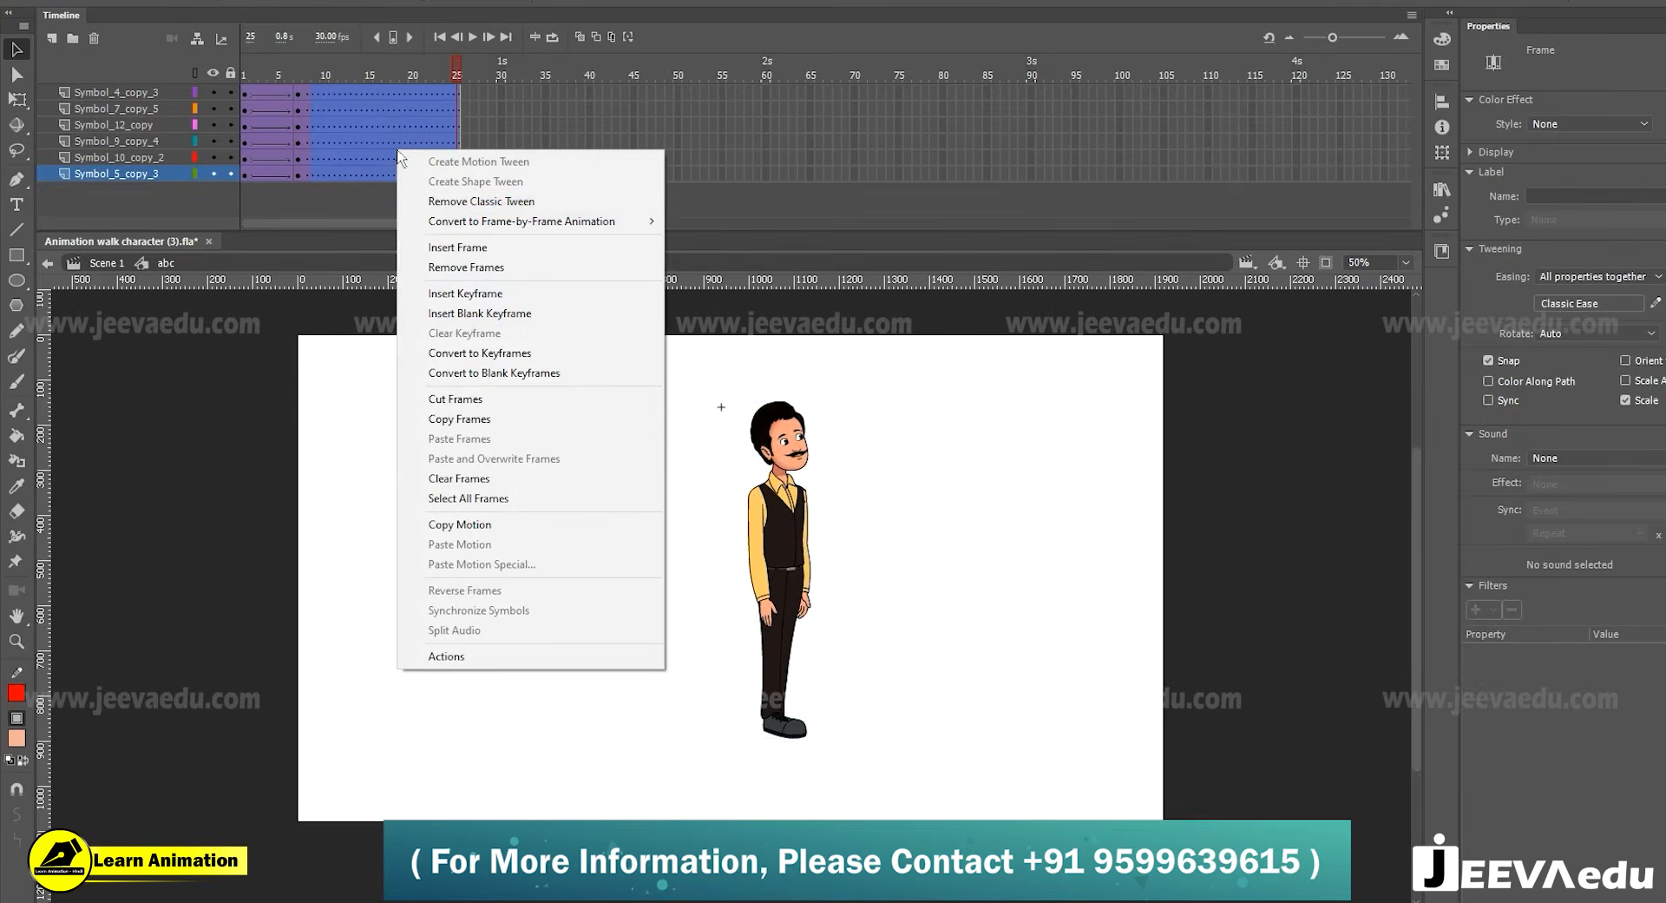
left_click(440, 201)
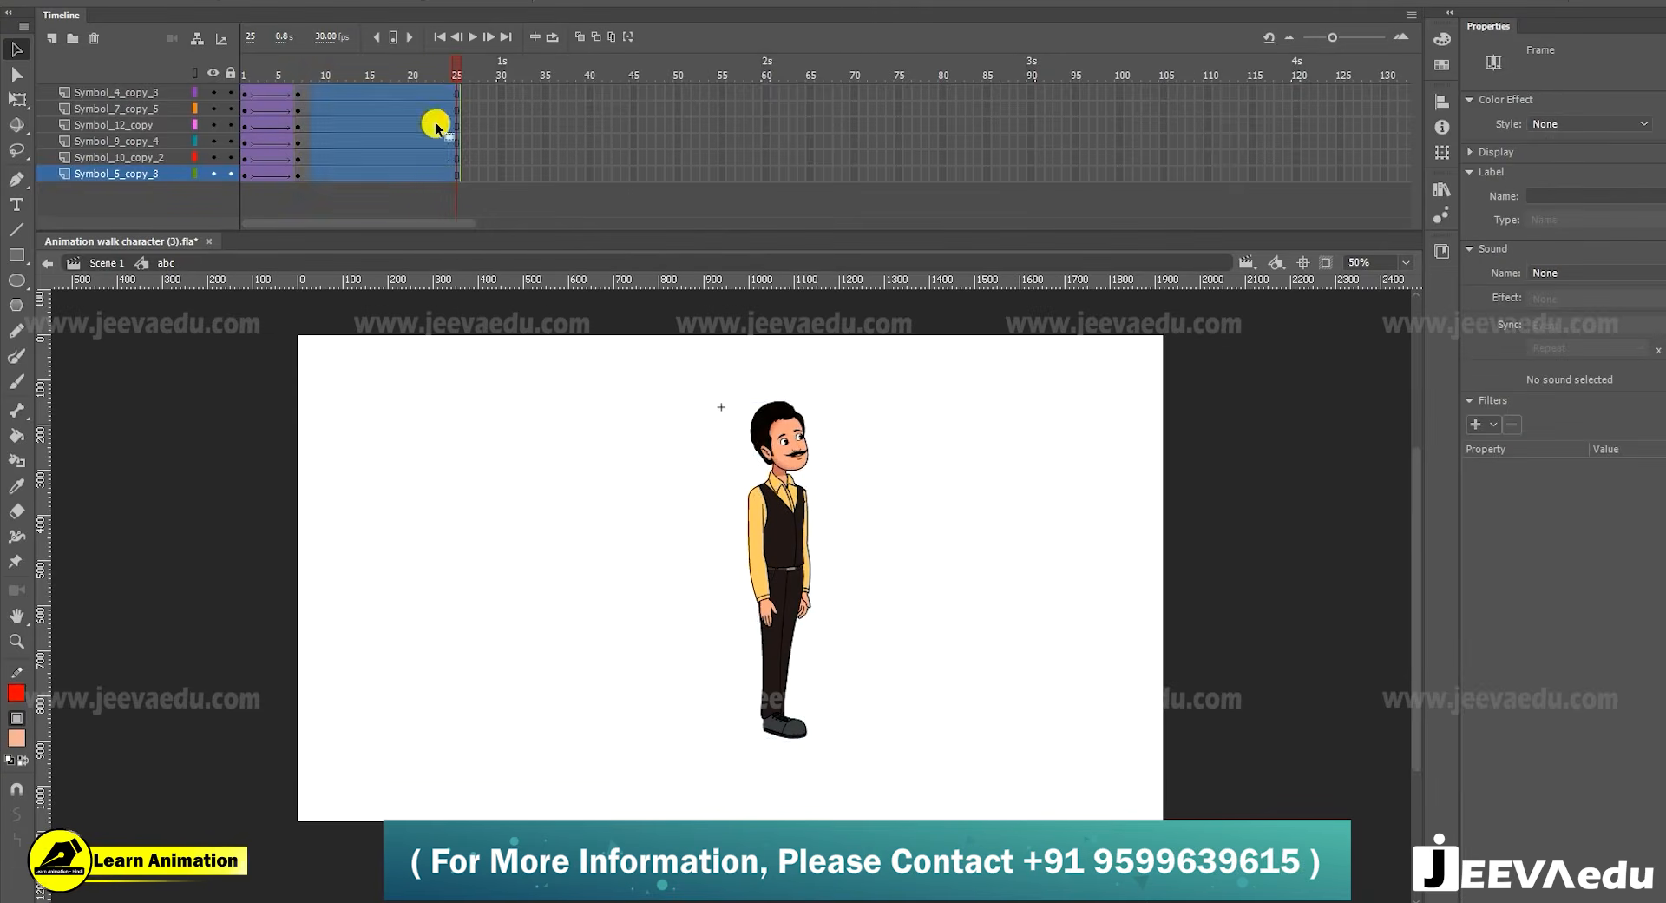
left_click_drag(450, 72, 297, 73)
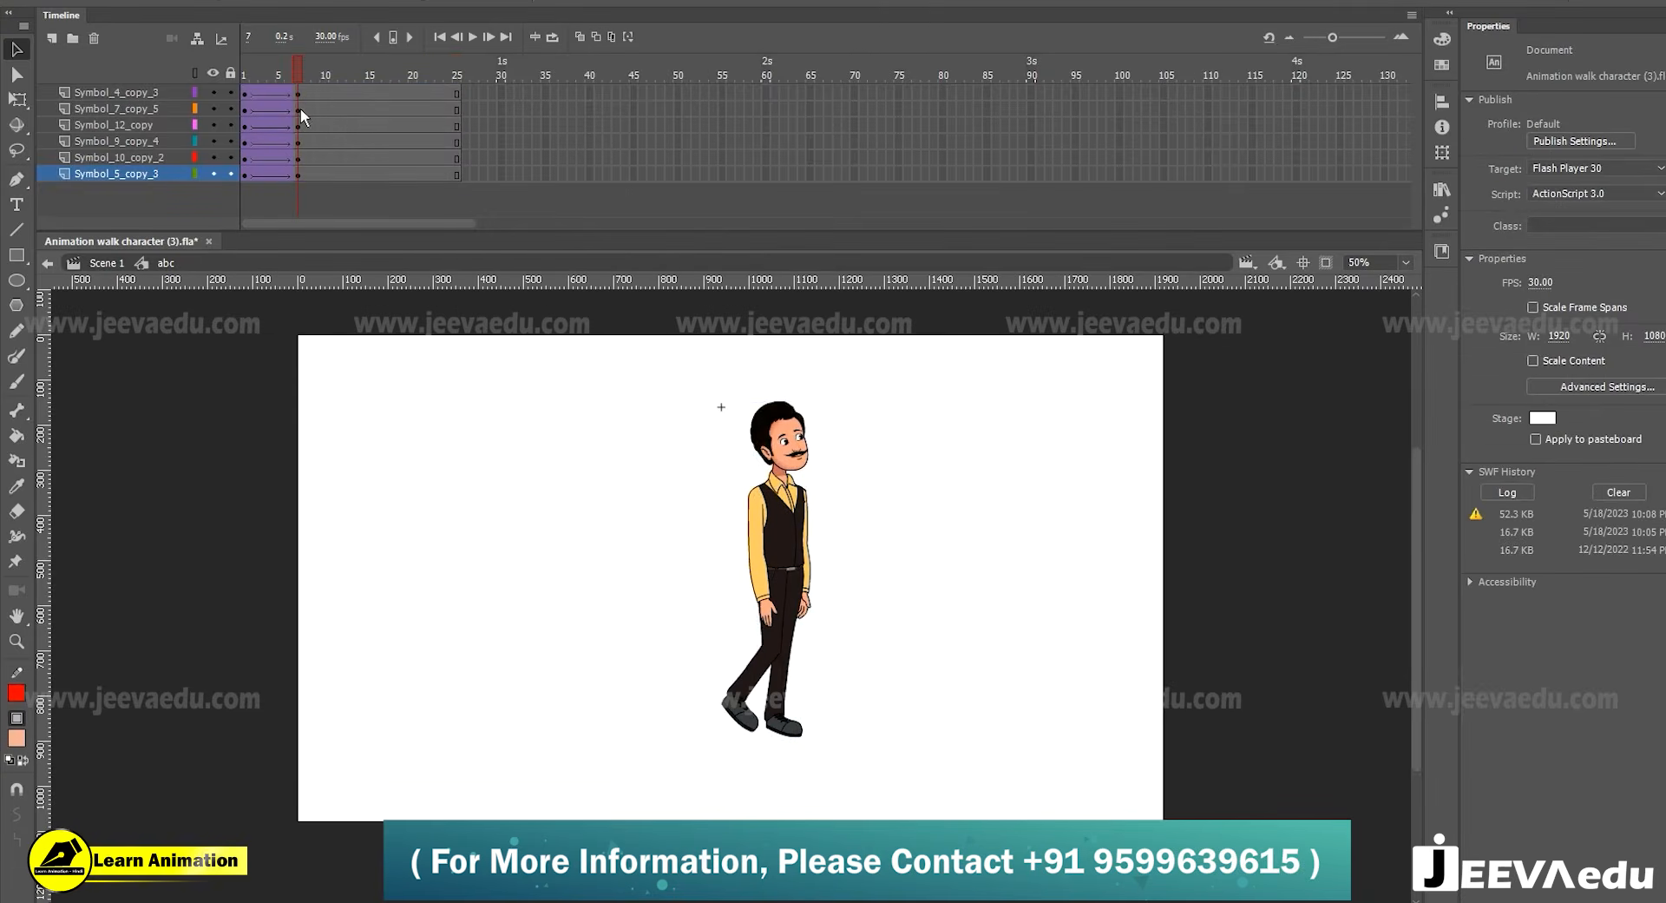
left_click(300, 107)
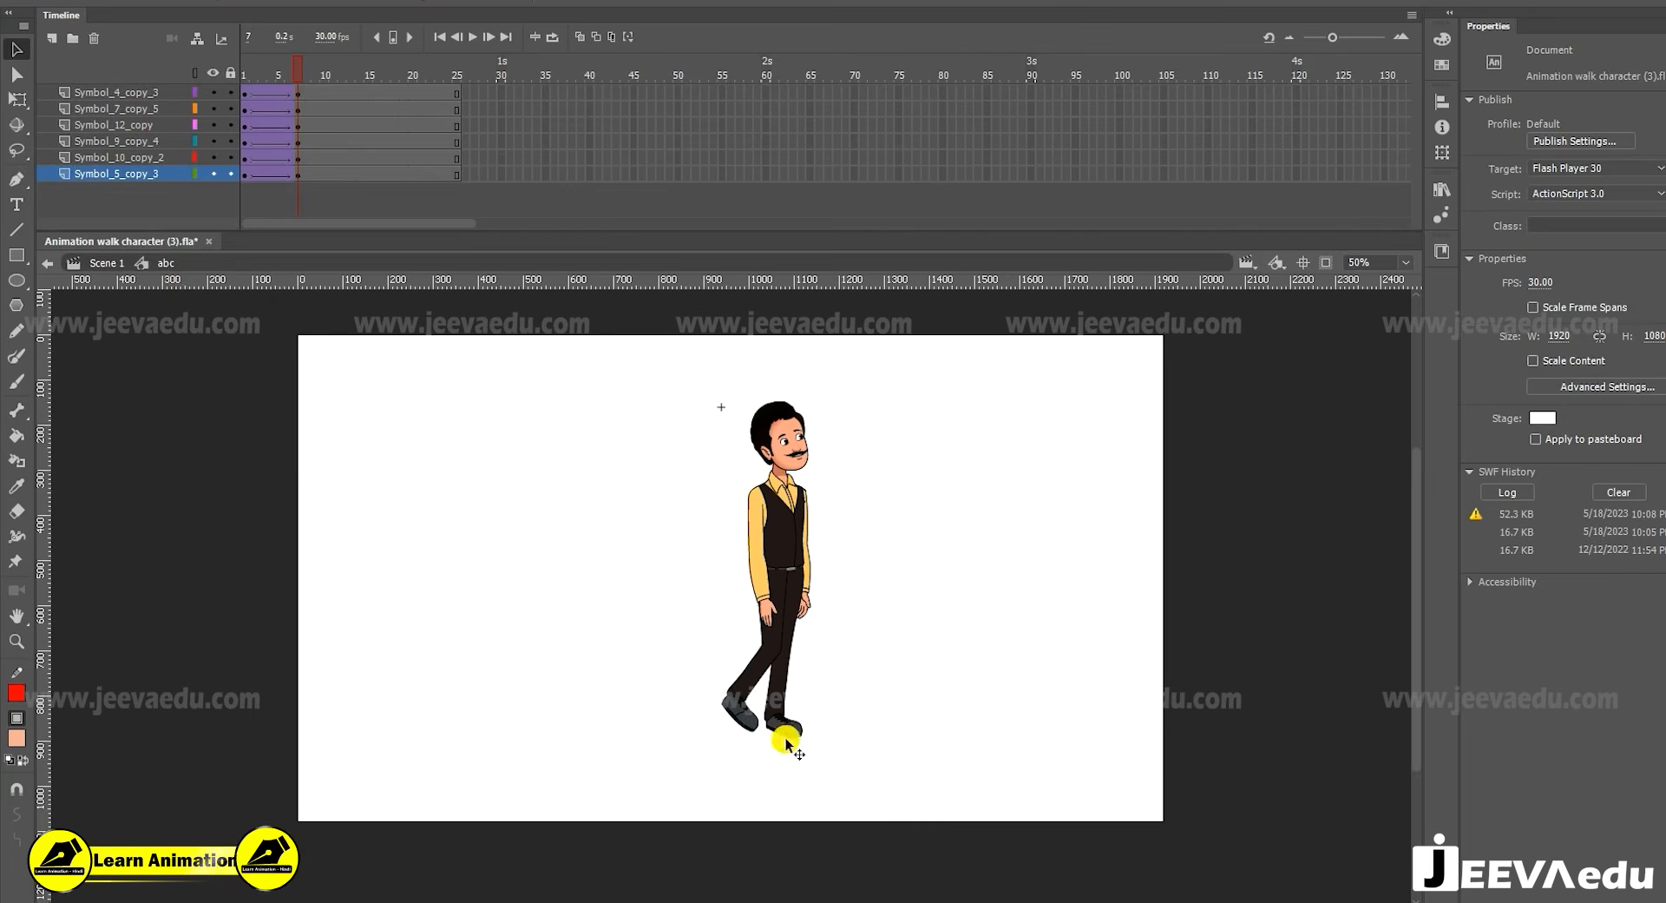
Set the looping option of the straight front leg at frame 7 to Single Frame
key("z")
left_click(789, 657)
key("v")
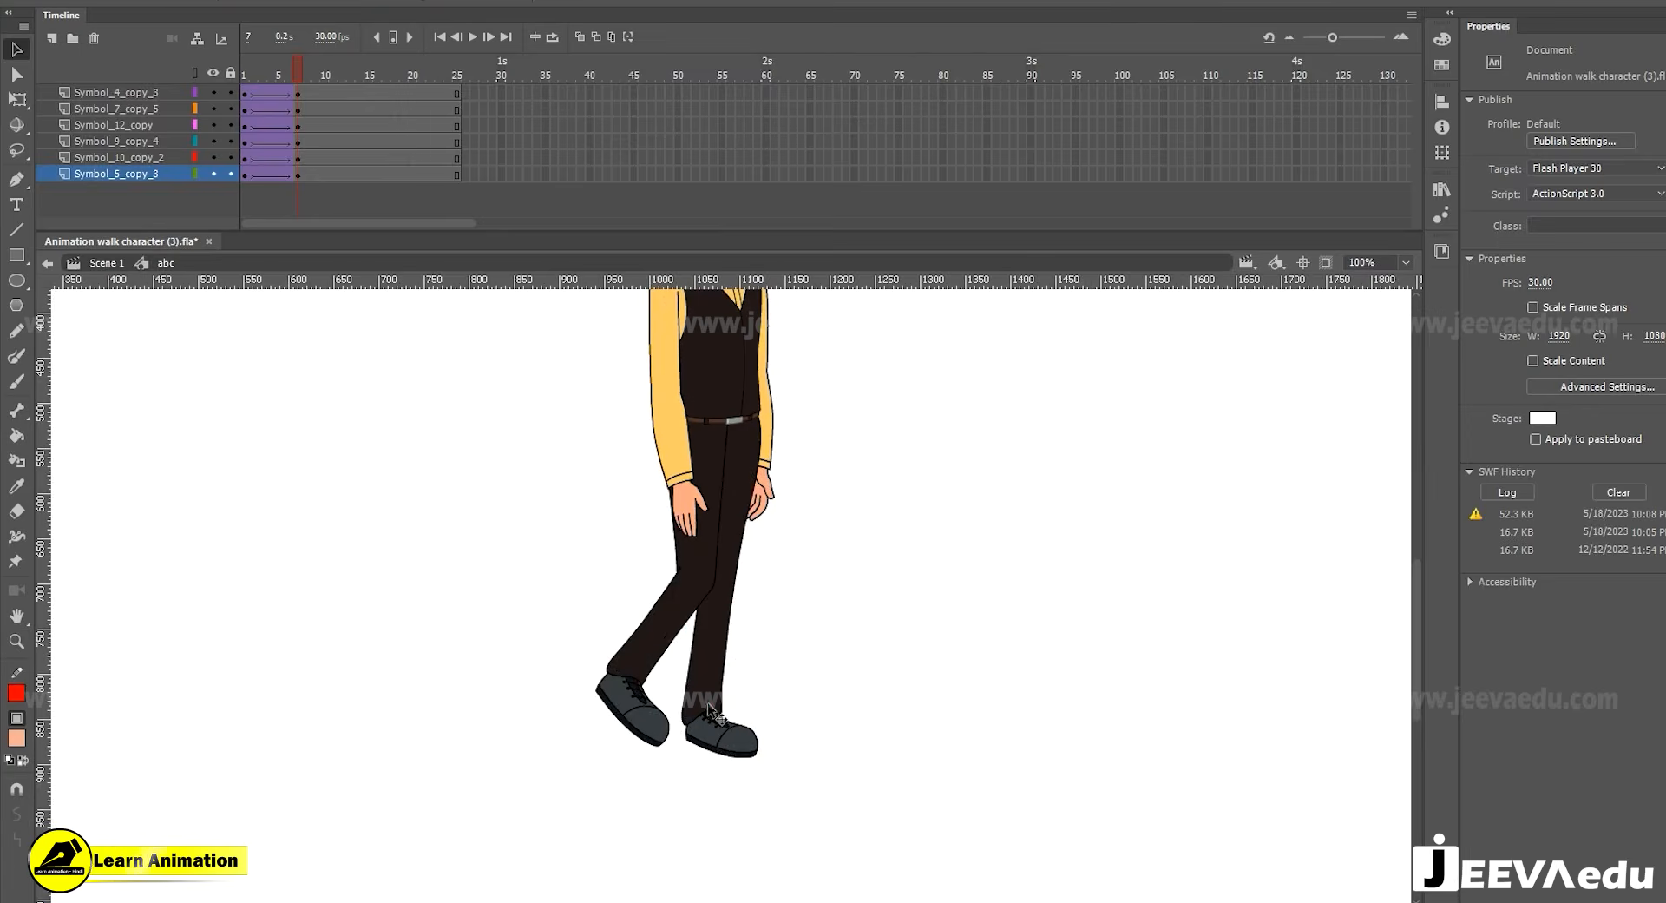
left_click(710, 712)
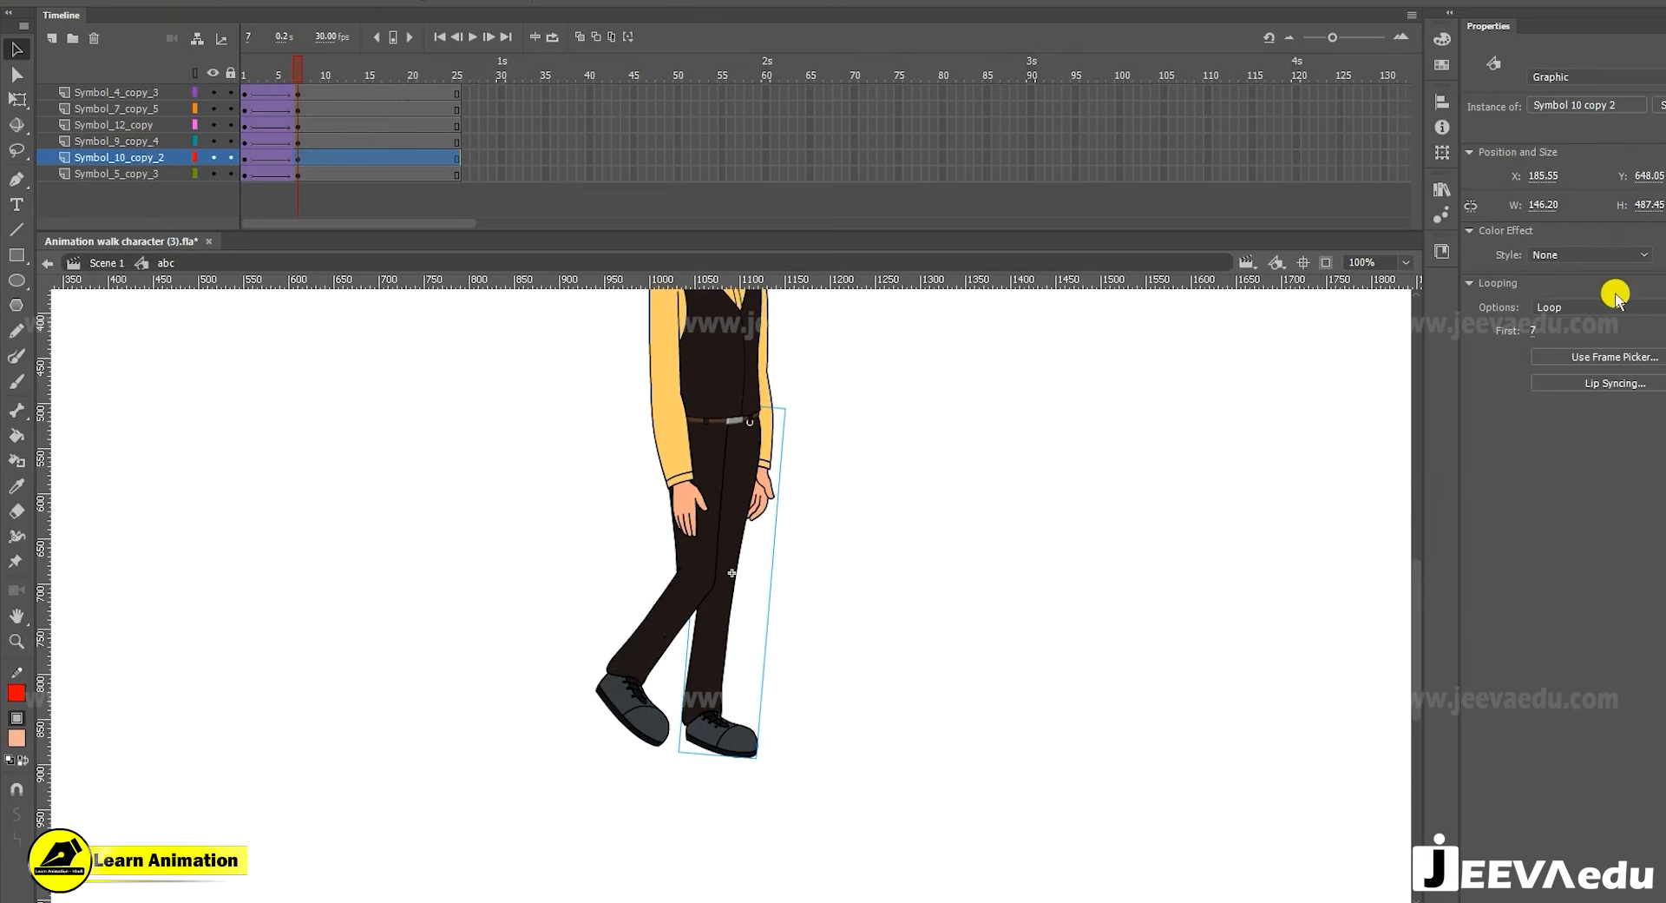
left_click(1591, 305)
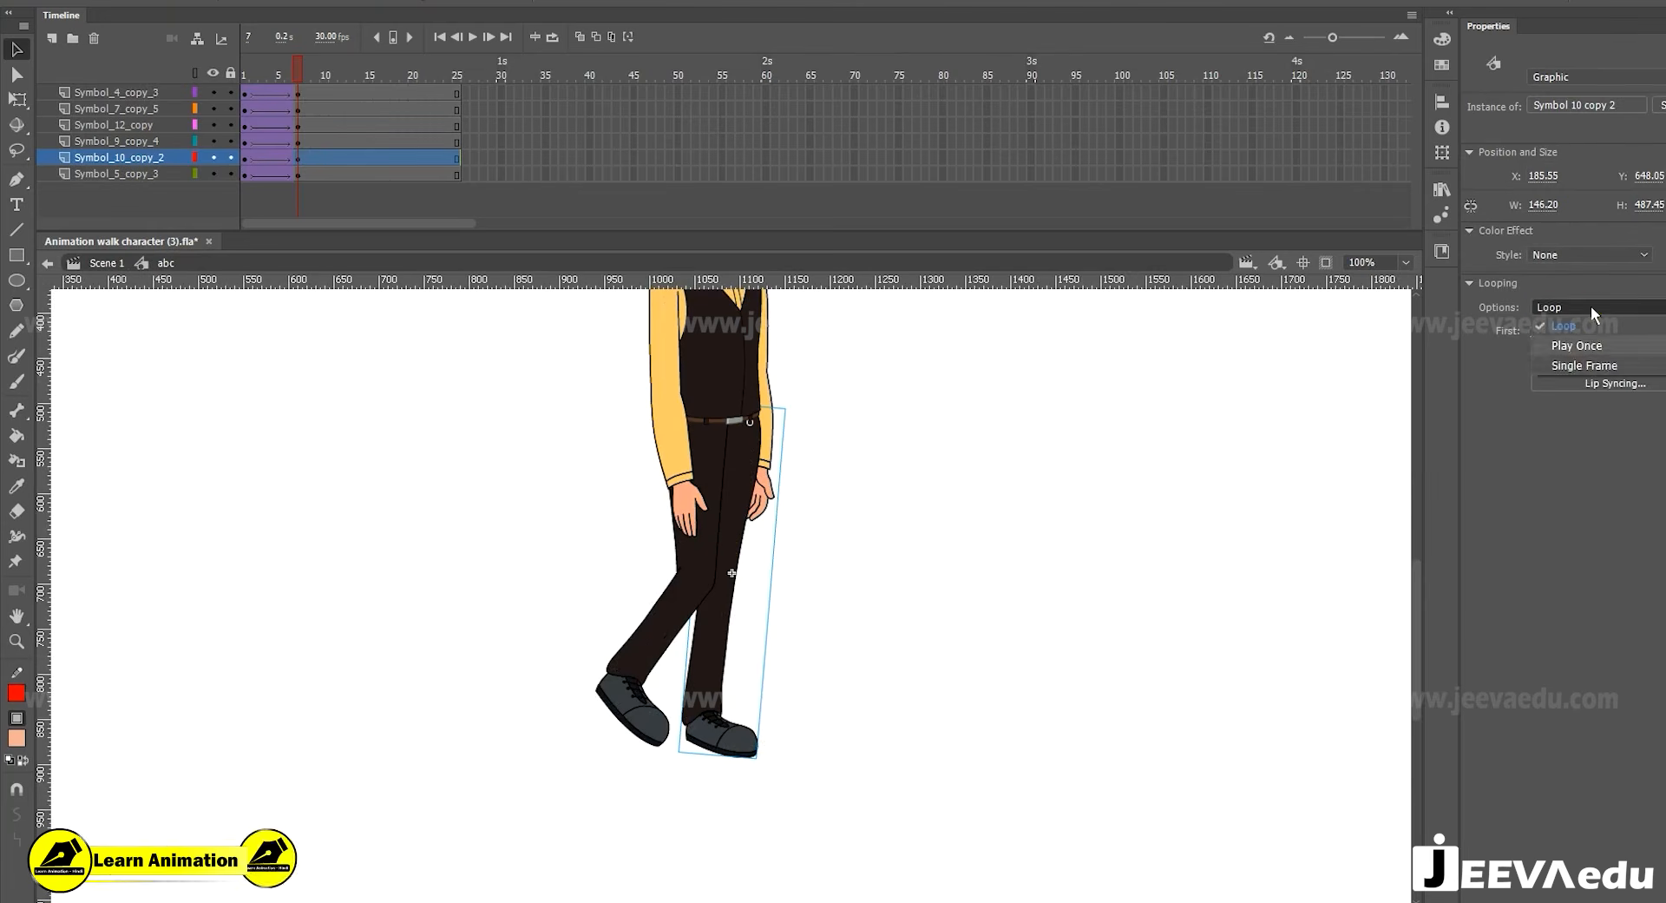
left_click(1571, 364)
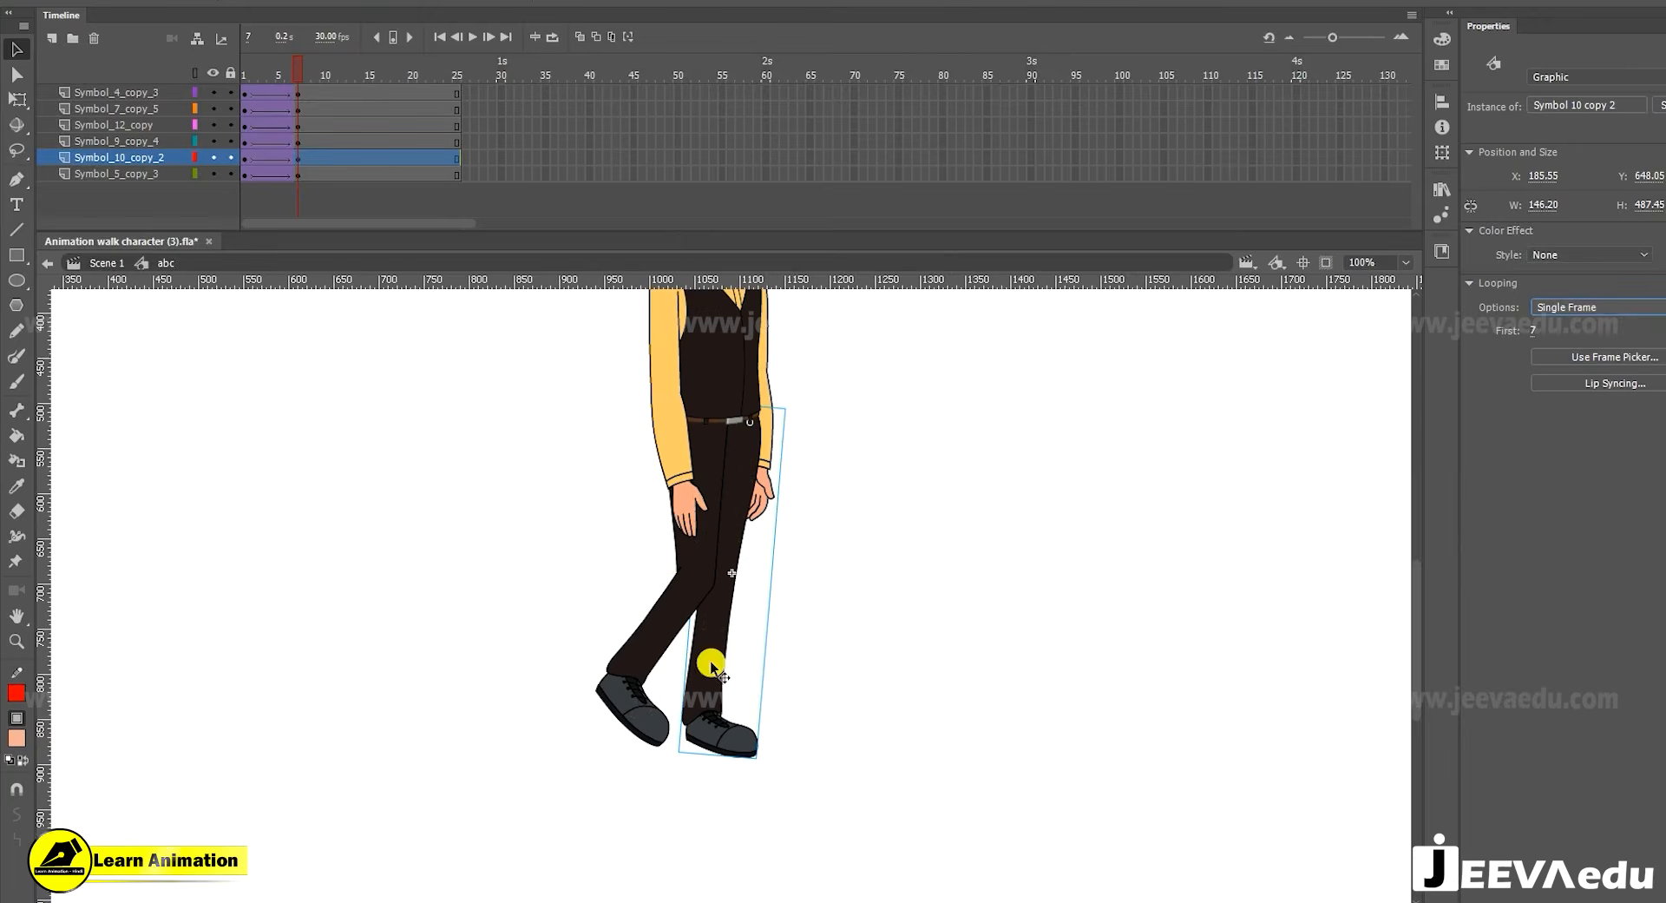
Examine the bent rear leg at frame 7, including the layers and lower-leg symbol inside it, and return to abc
left_click(748, 631, "ctrl+shift")
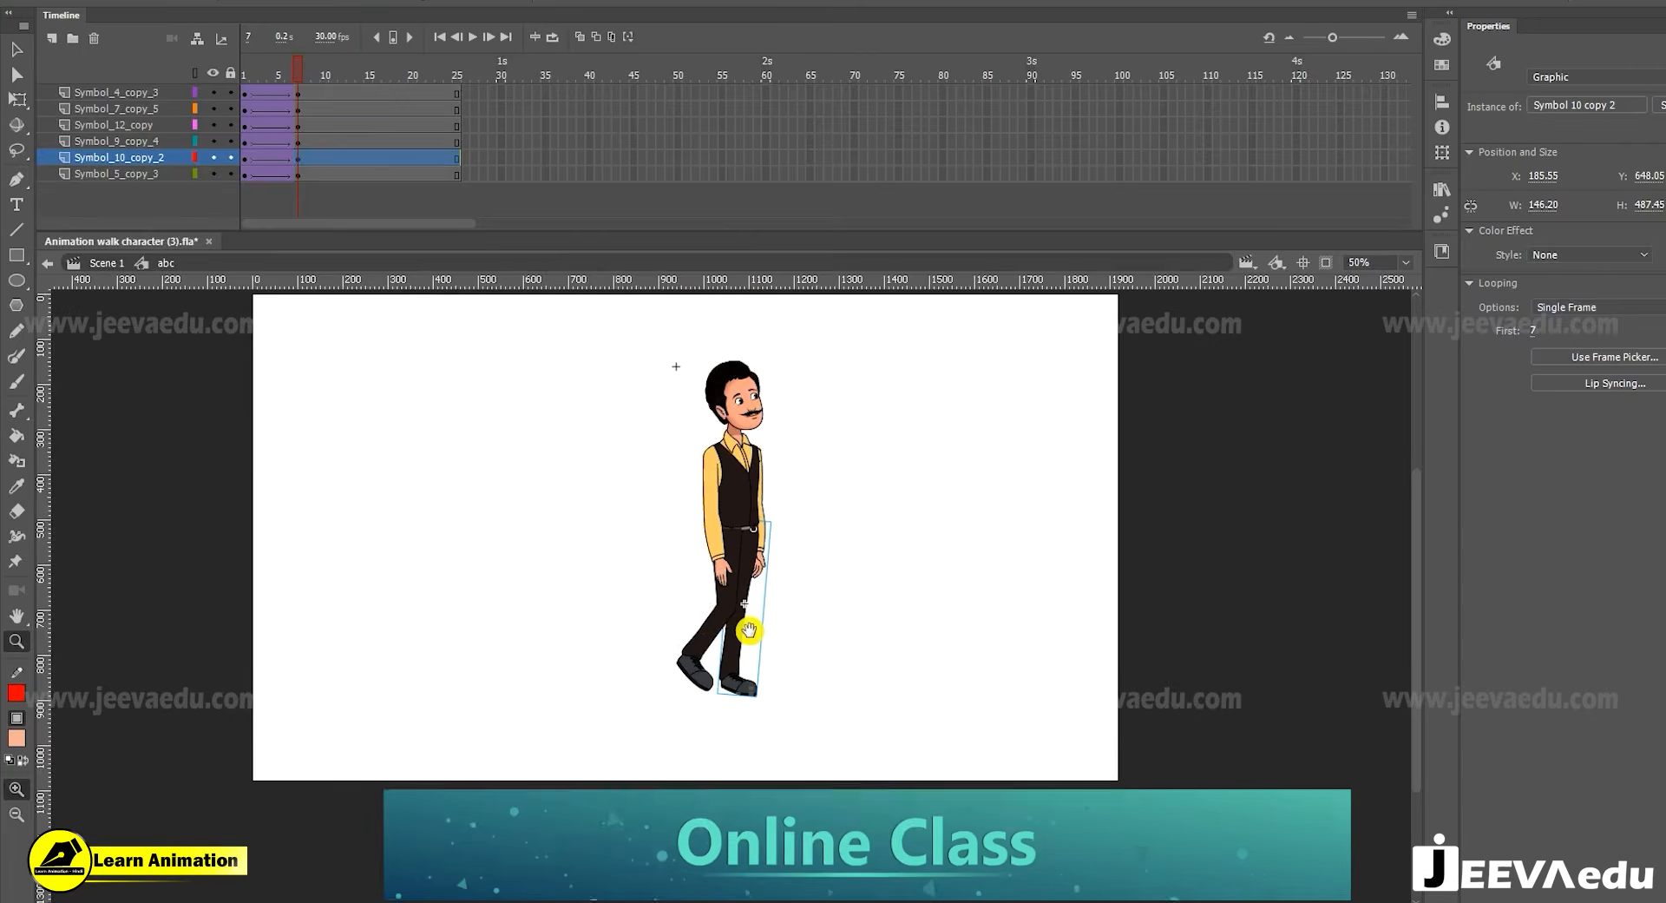
left_click(745, 586, "ctrl")
left_click(694, 642)
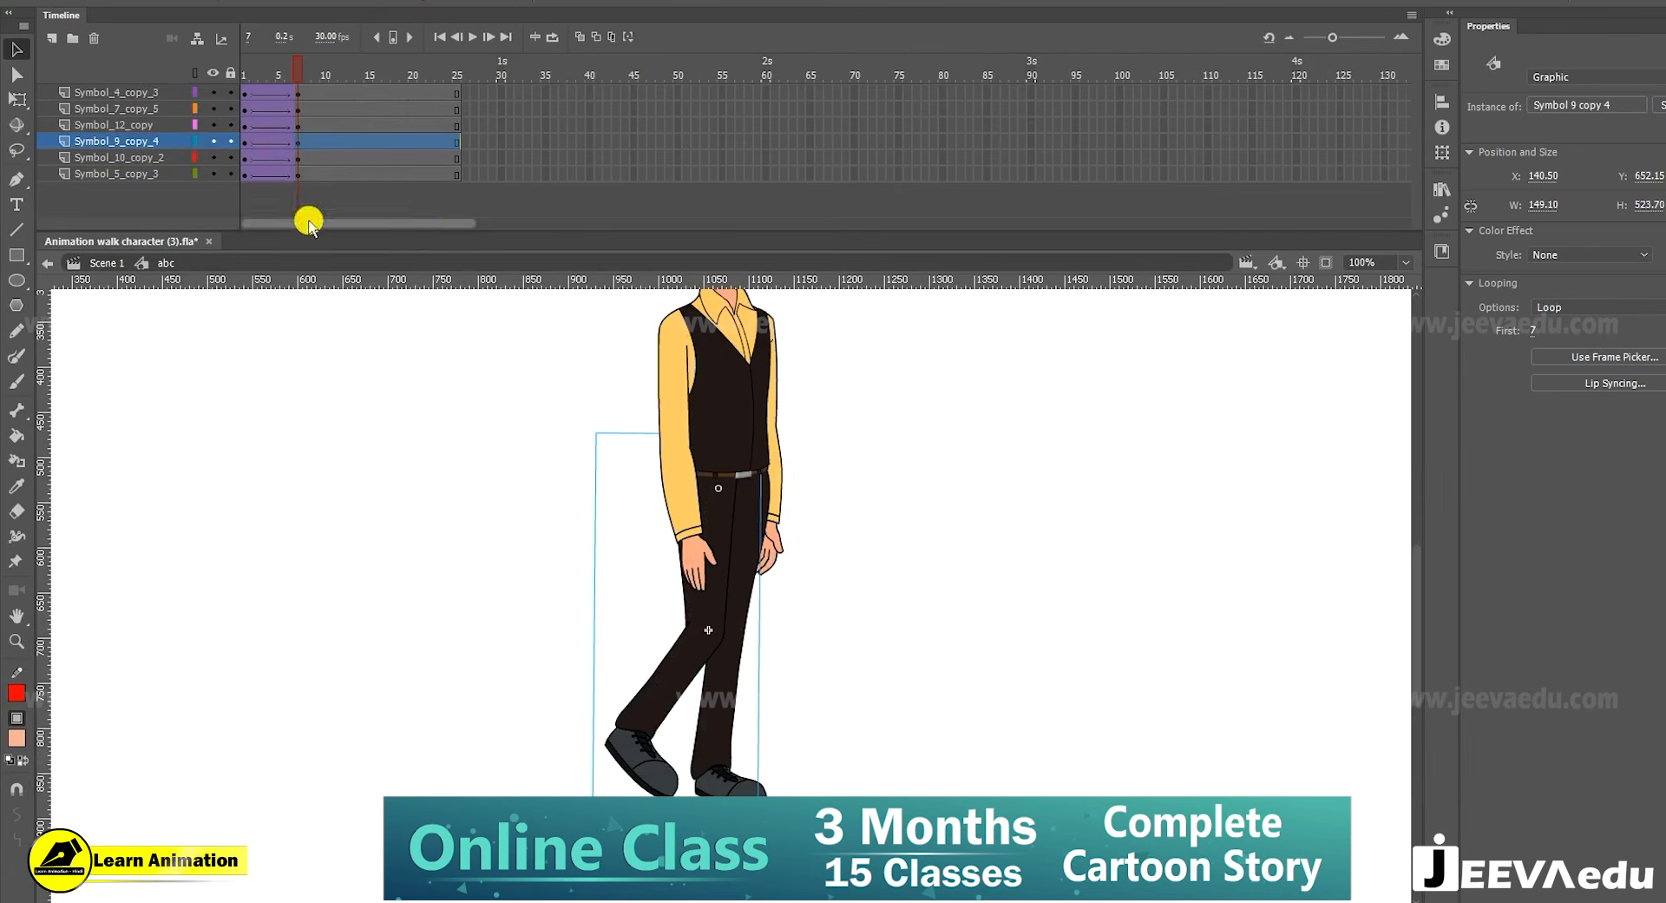
mouse_move(307, 80)
left_mouse_down()
mouse_move(420, 80)
mouse_move(299, 107)
left_mouse_up()
left_click(764, 788)
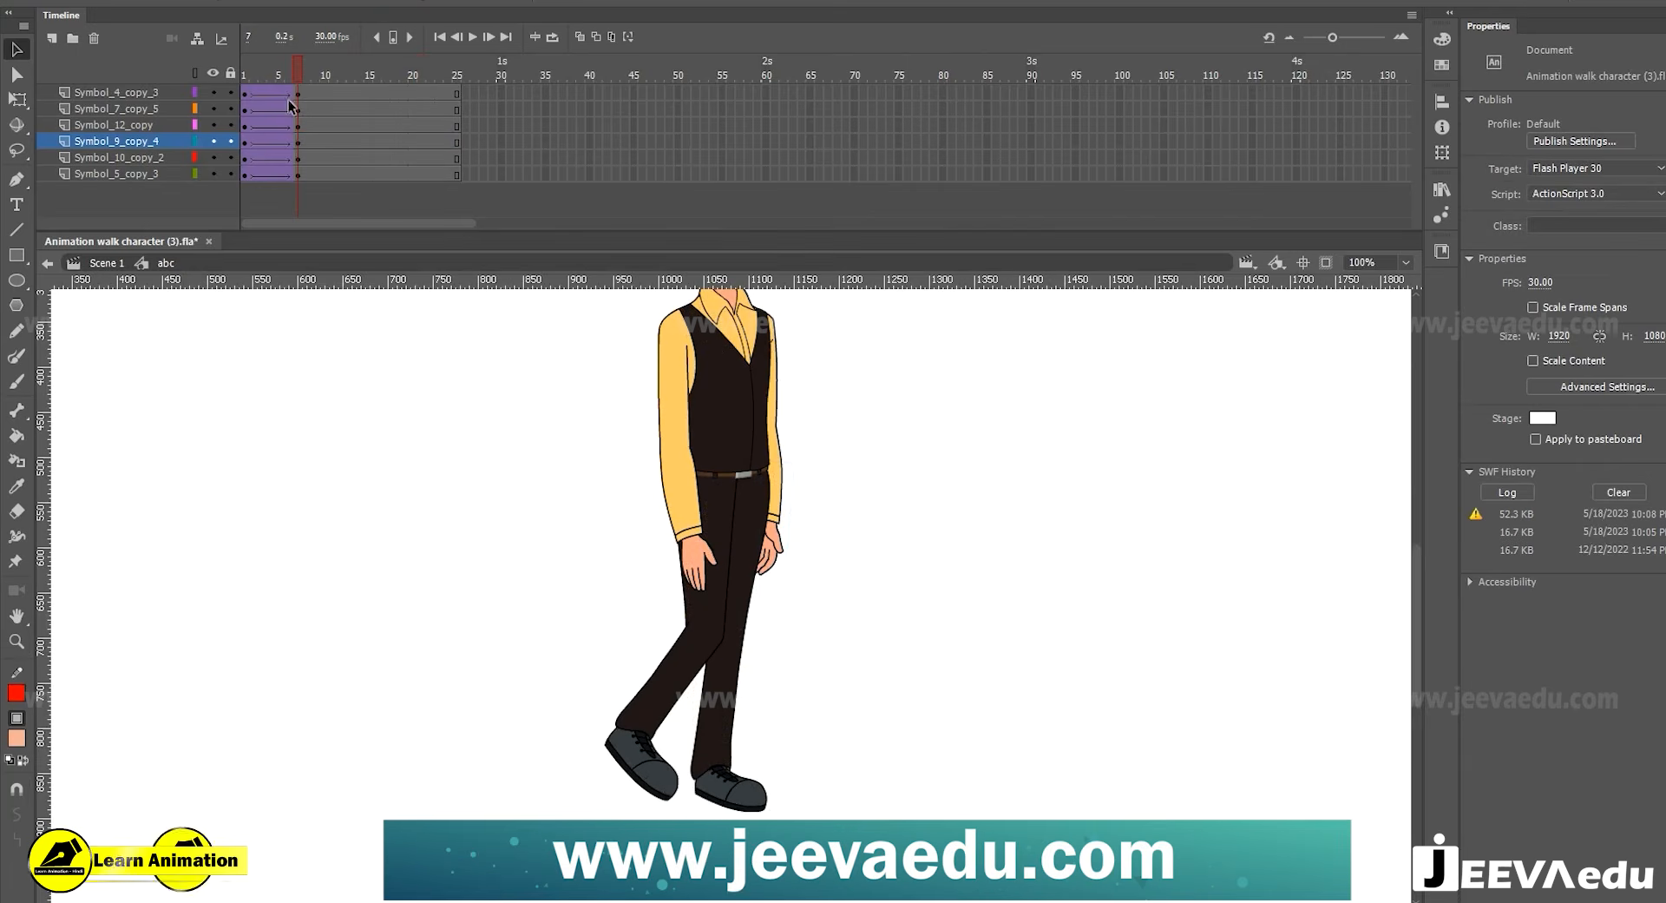
double_click(712, 633)
left_click(668, 692)
double_click(503, 658)
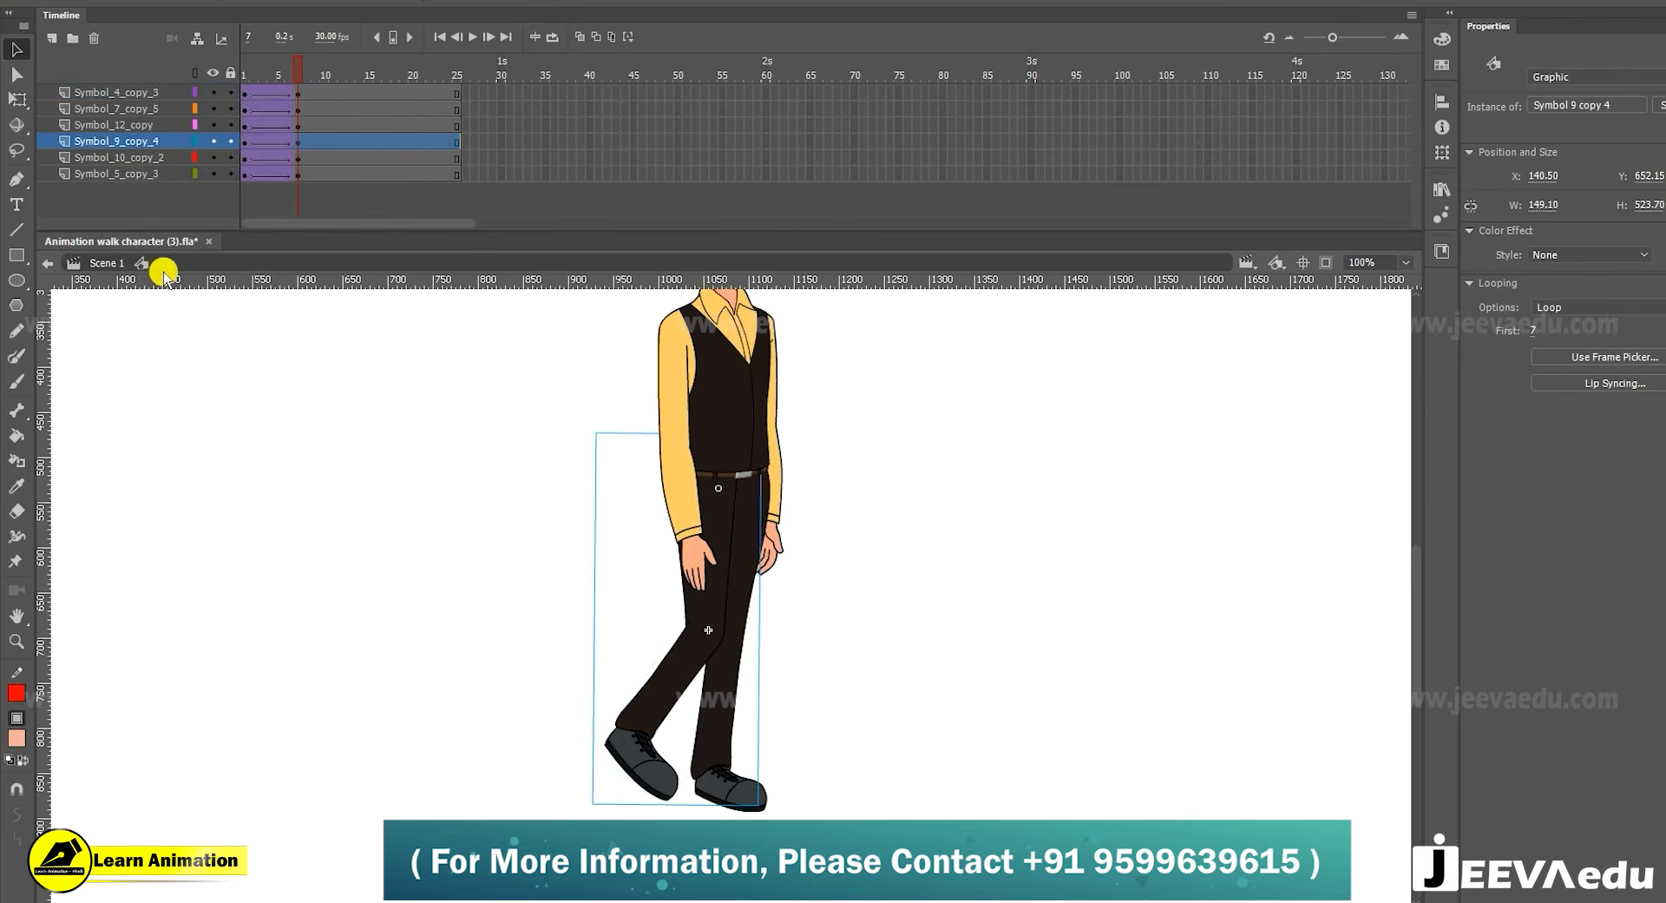
left_click(685, 656)
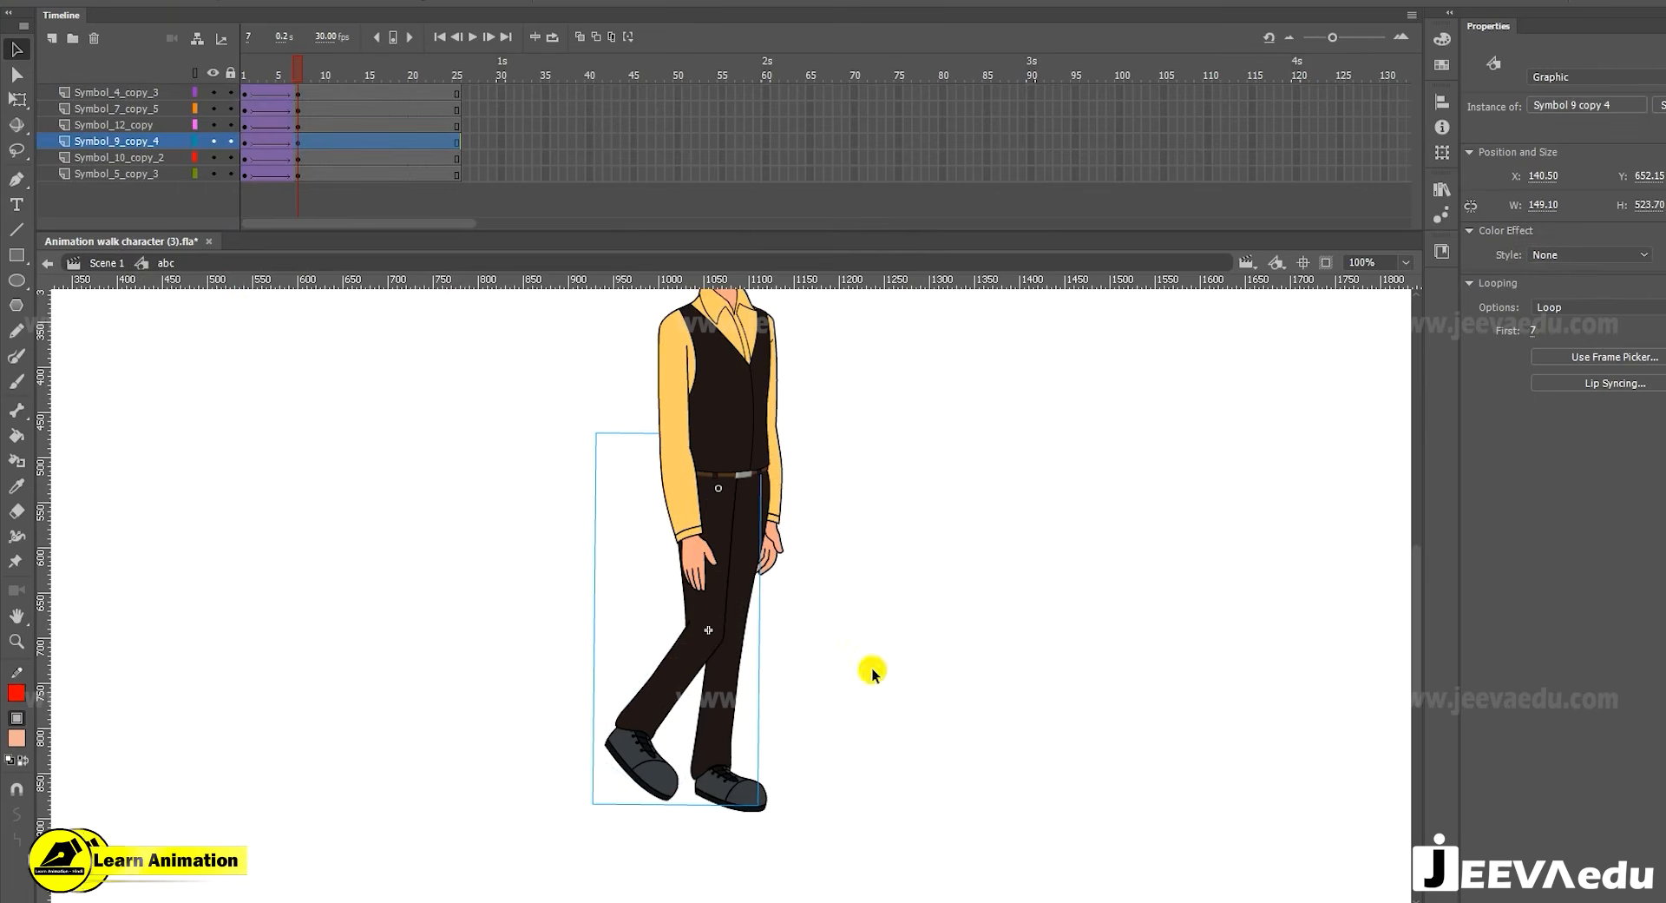
double_click(679, 670)
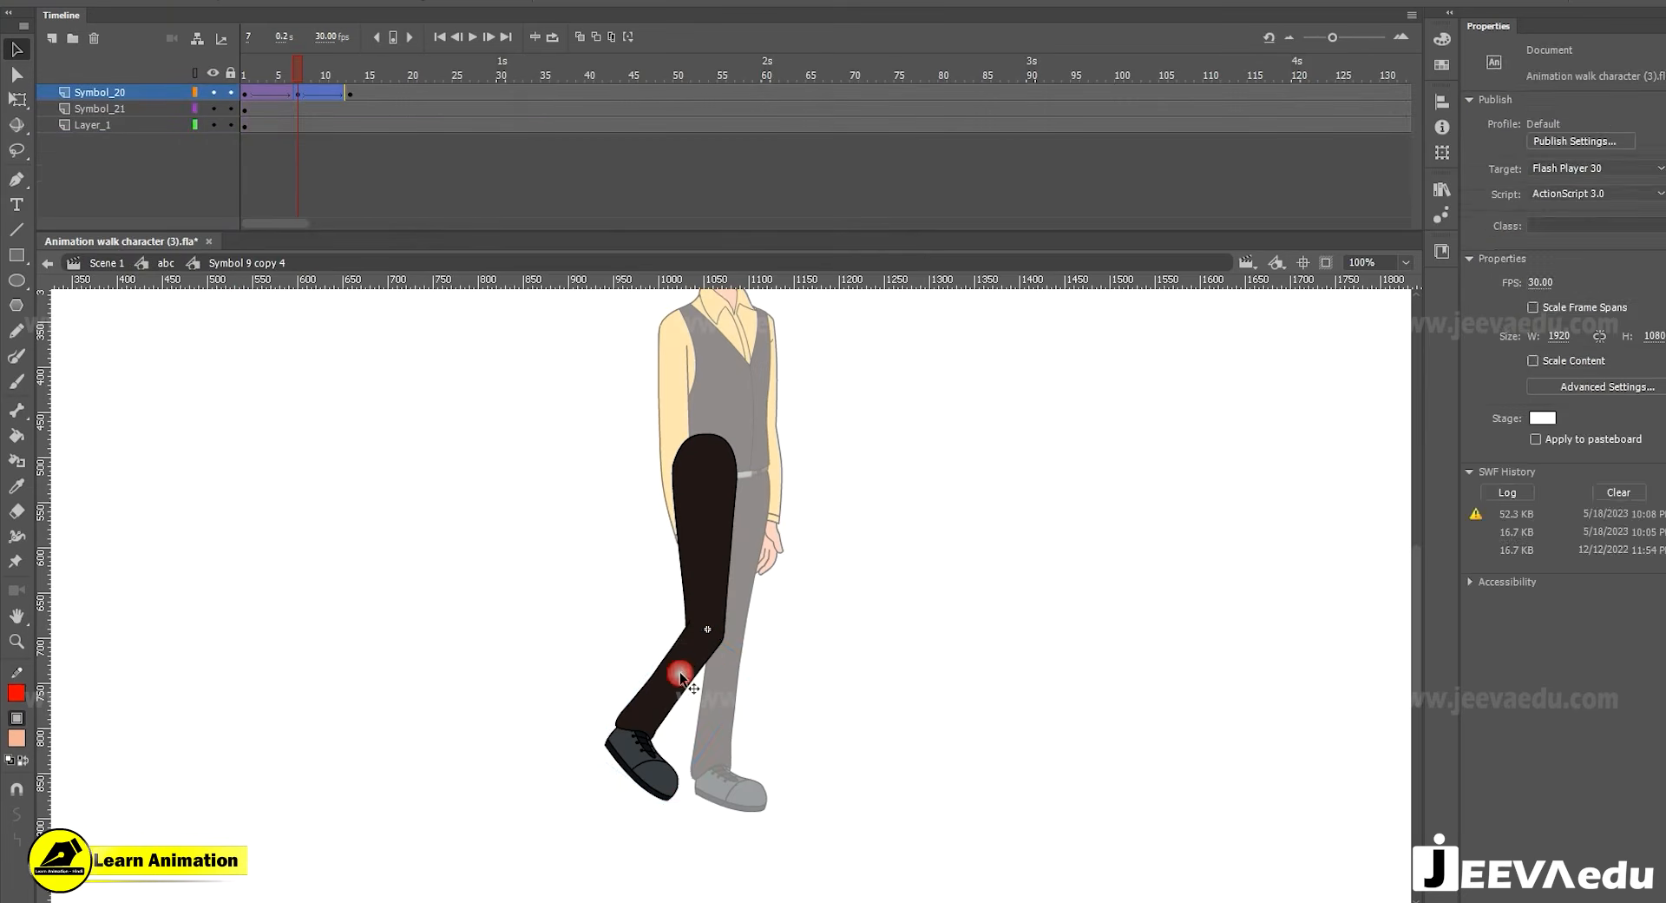
left_click(679, 670)
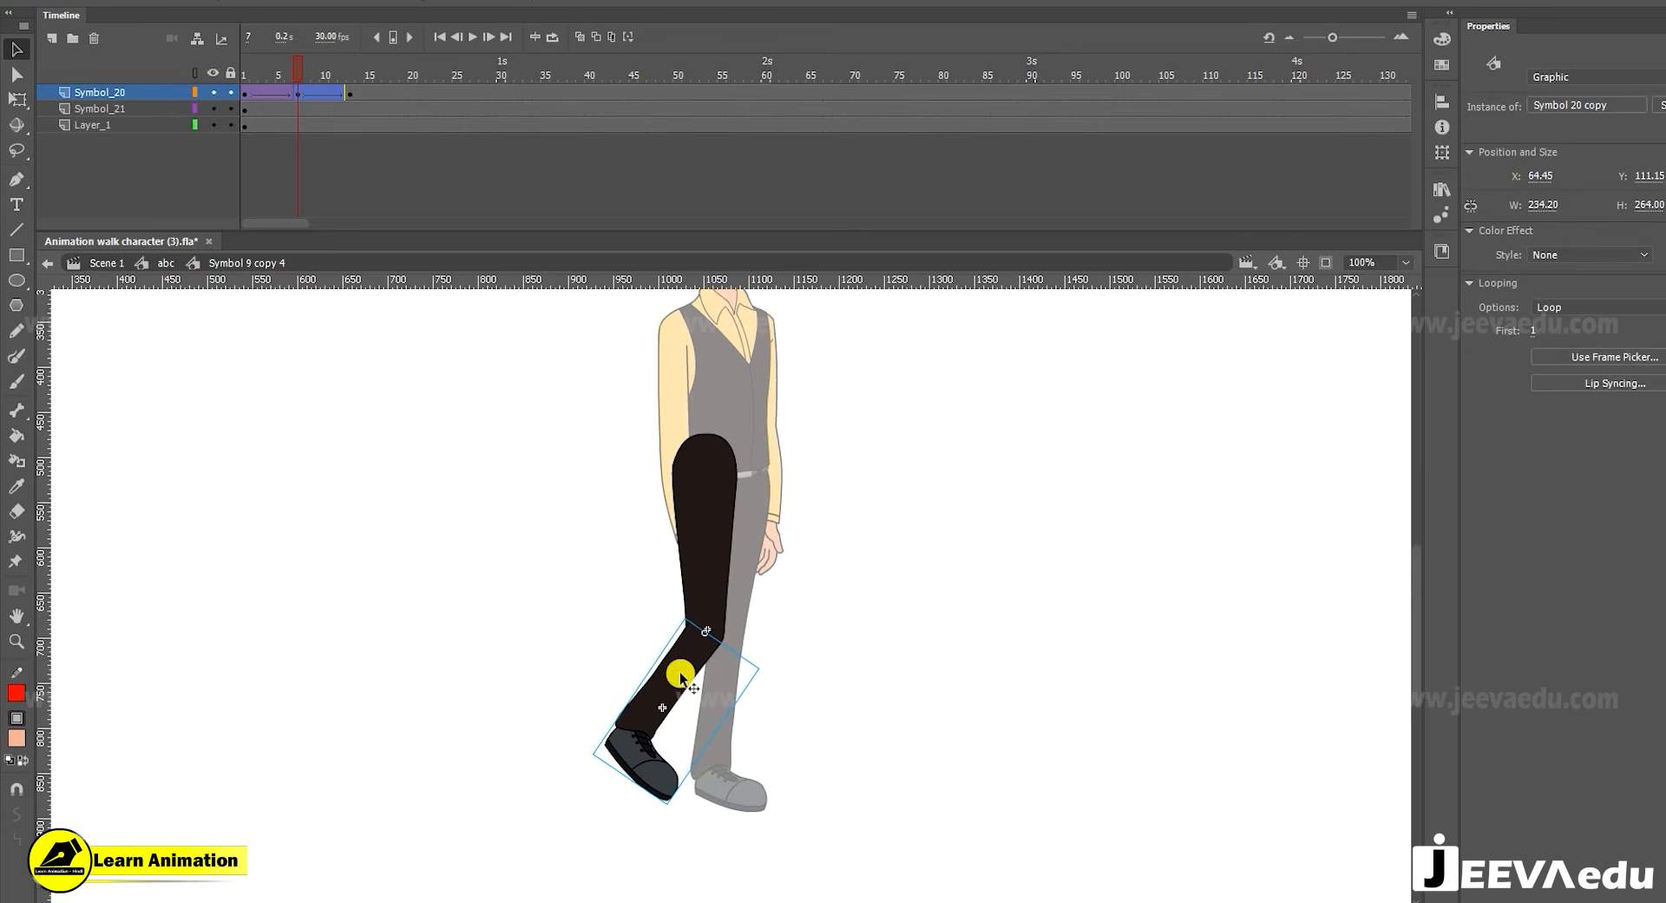
left_click(164, 262)
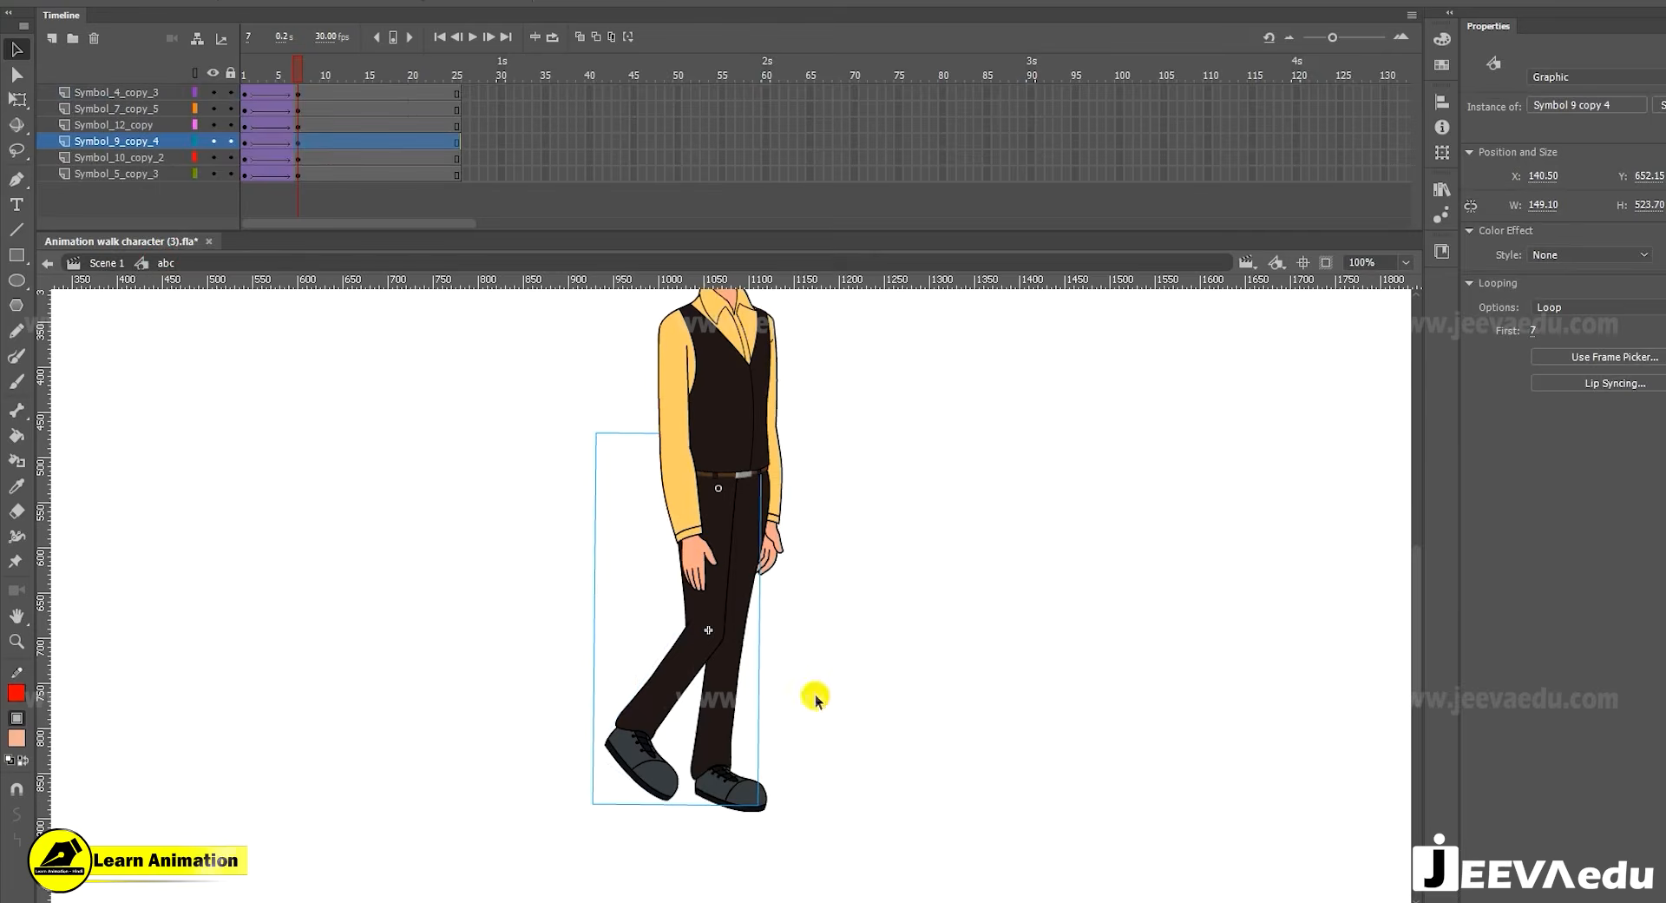
Duplicate the symbol of the bent rear leg at frame 7 under the name ffdnfd
right_click(701, 658)
left_click(805, 781)
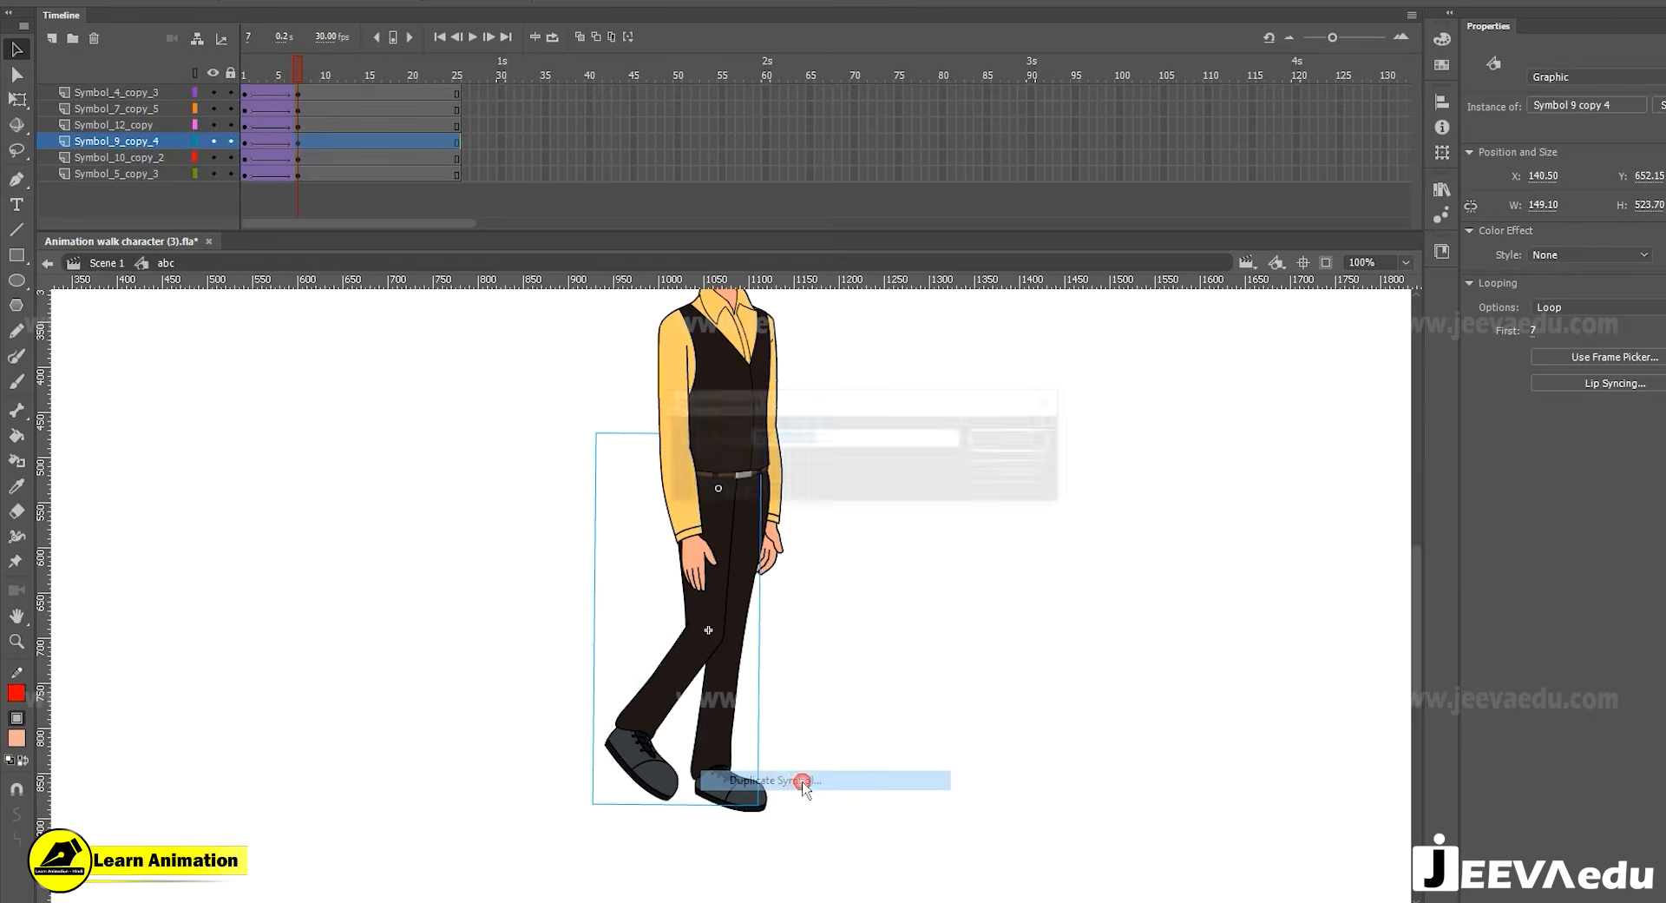
type("ffdnfd")
left_click(1014, 442)
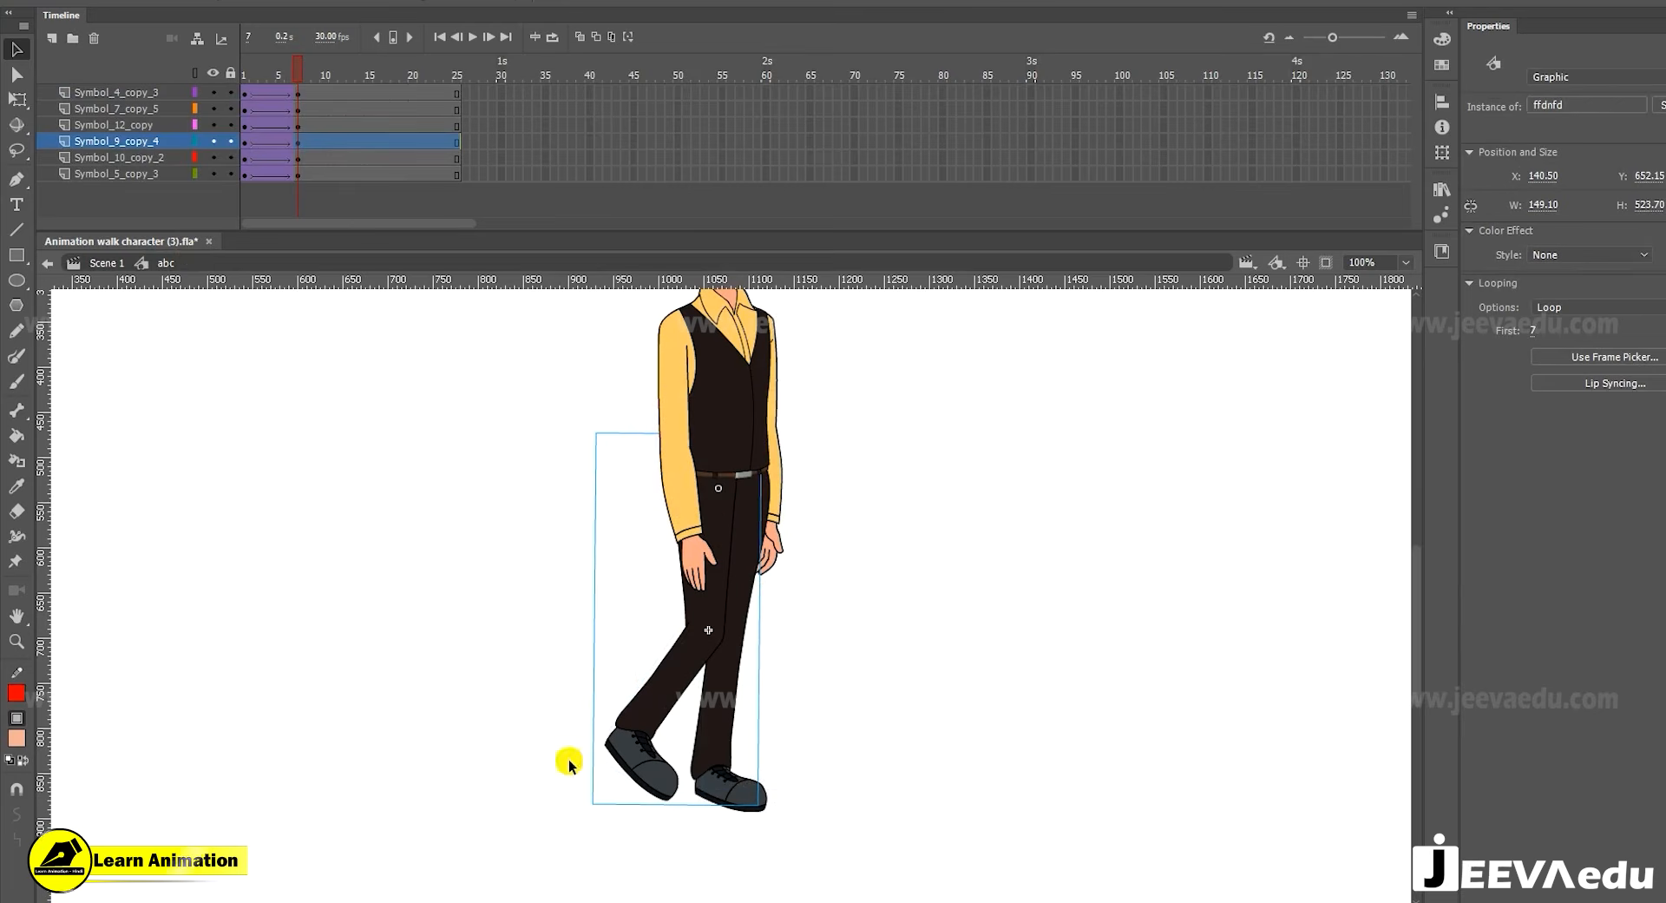
Review the motion around frame 7 inside abc and check the abc character at frame 133 in the scene
key("z")
left_click(790, 634, "alt")
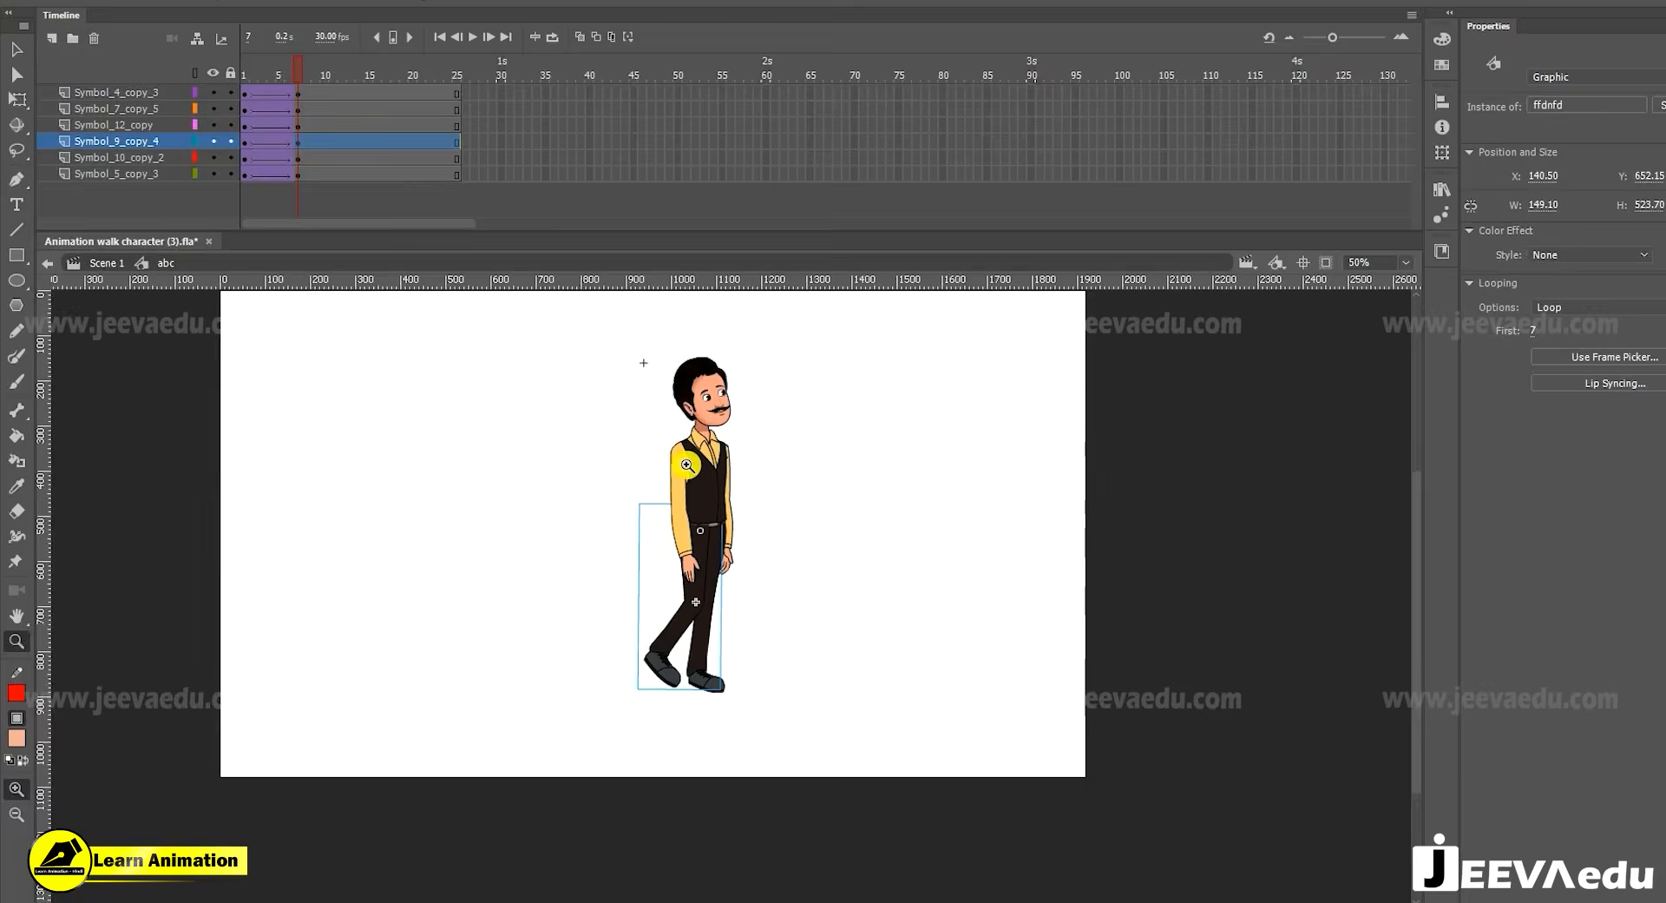
left_click_drag(375, 78, 298, 90)
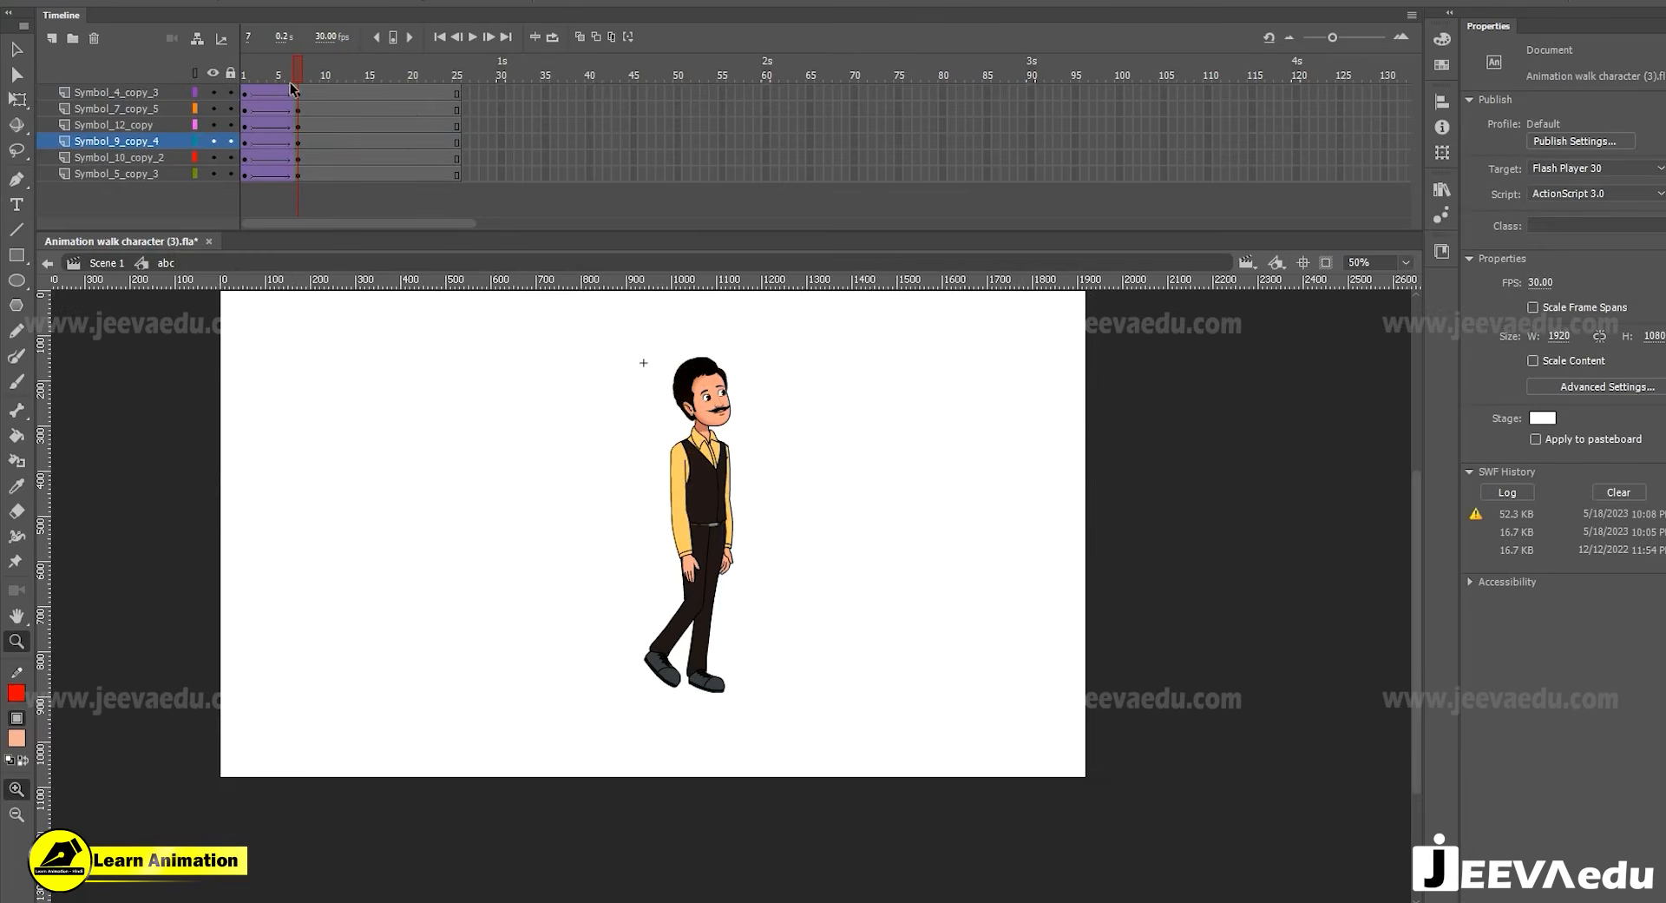
left_click(119, 264)
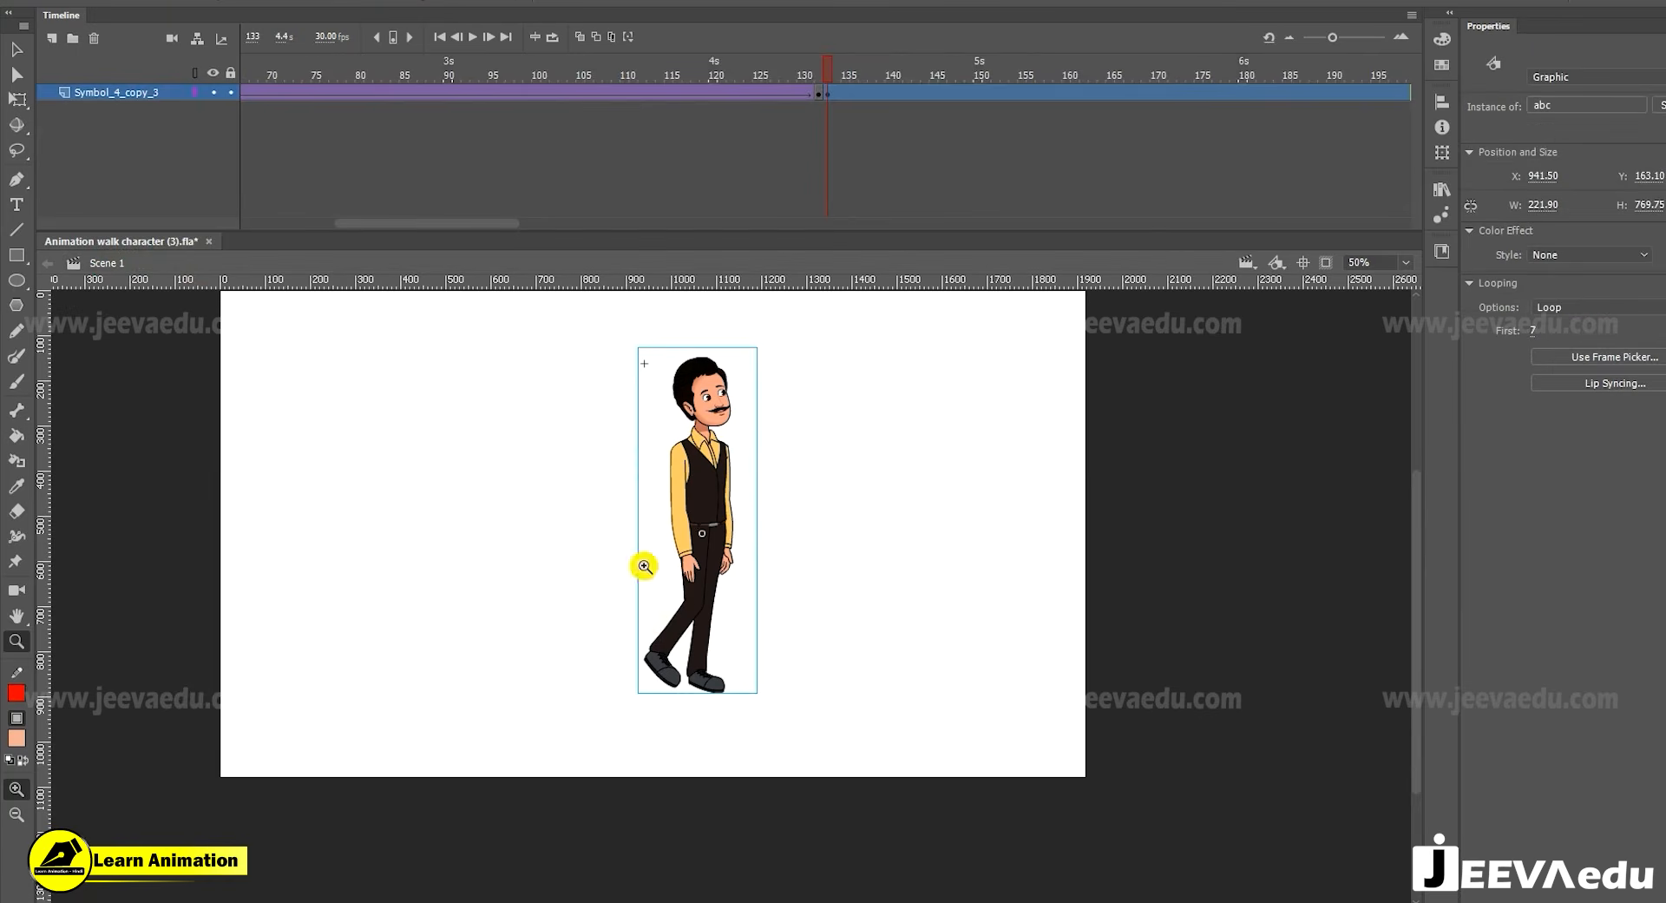
key("v")
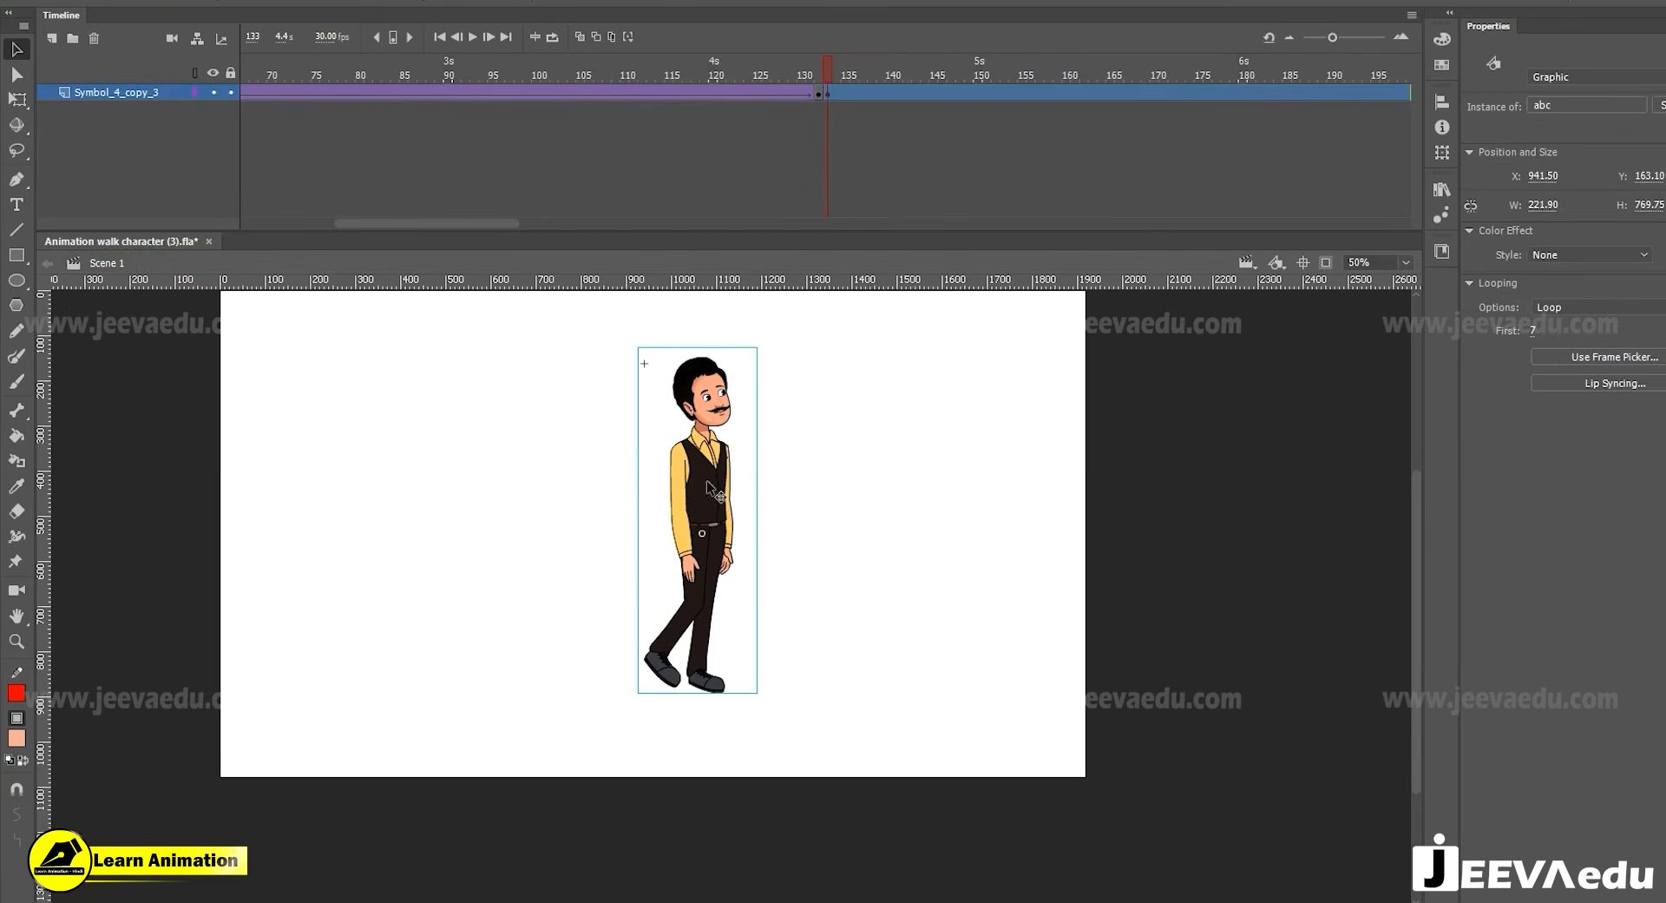
double_click(698, 521)
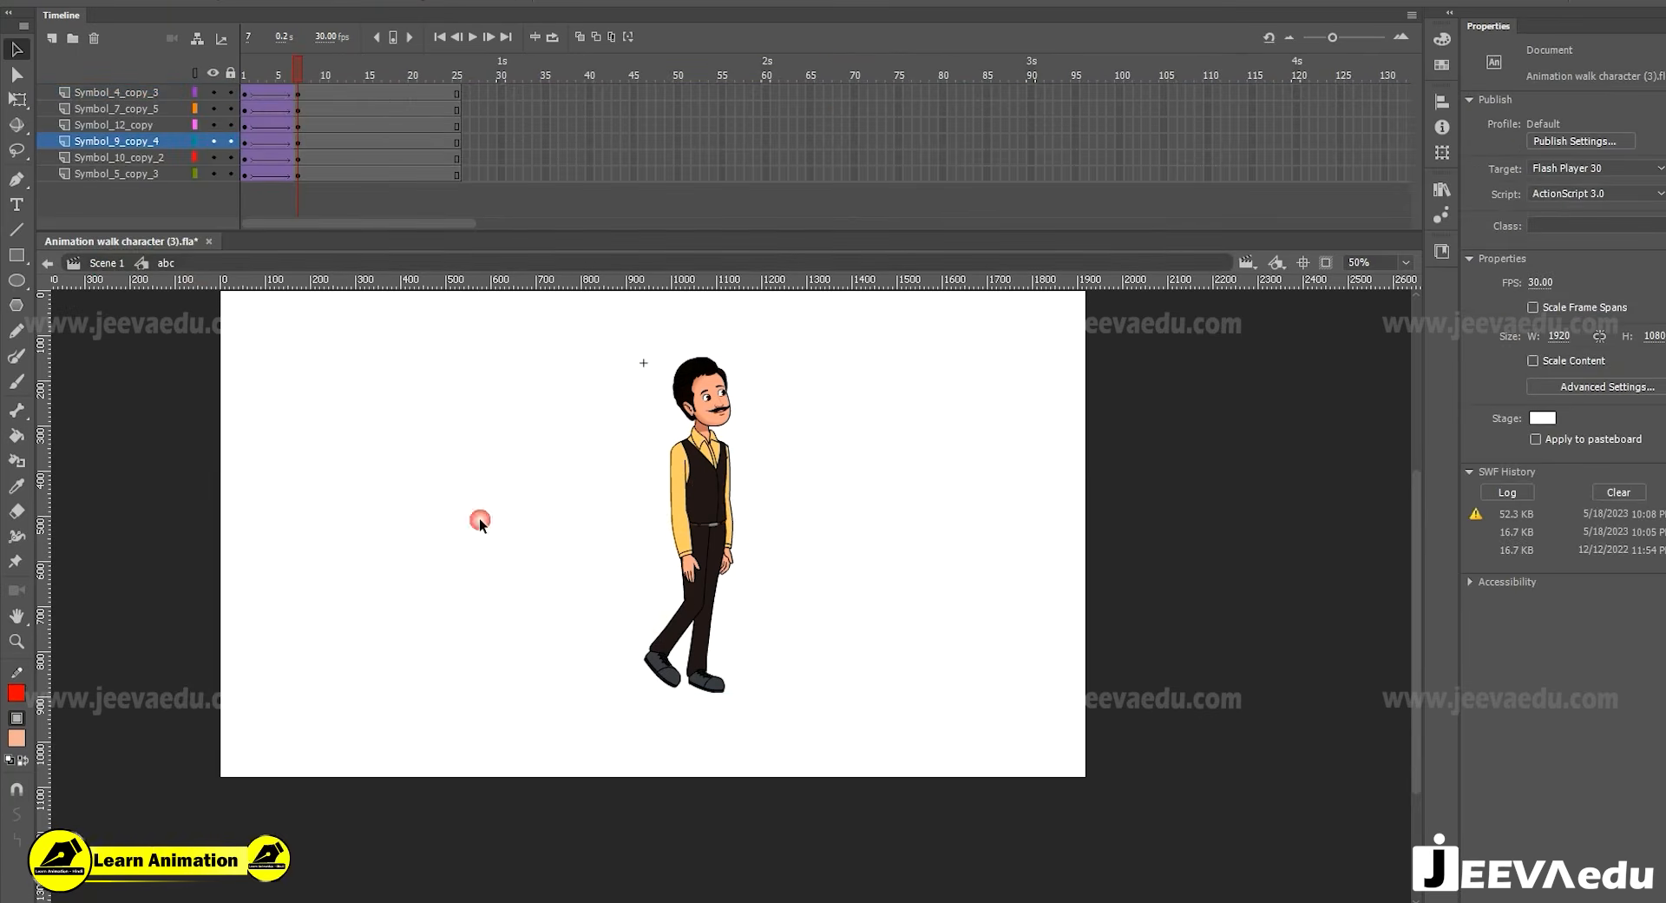
double_click(479, 518)
Open the character's symbol at frame 132, play its walk cycle, inspect the rear leg at frame 7, and return to the scene
left_click(819, 92)
left_click(713, 483)
double_click(713, 483)
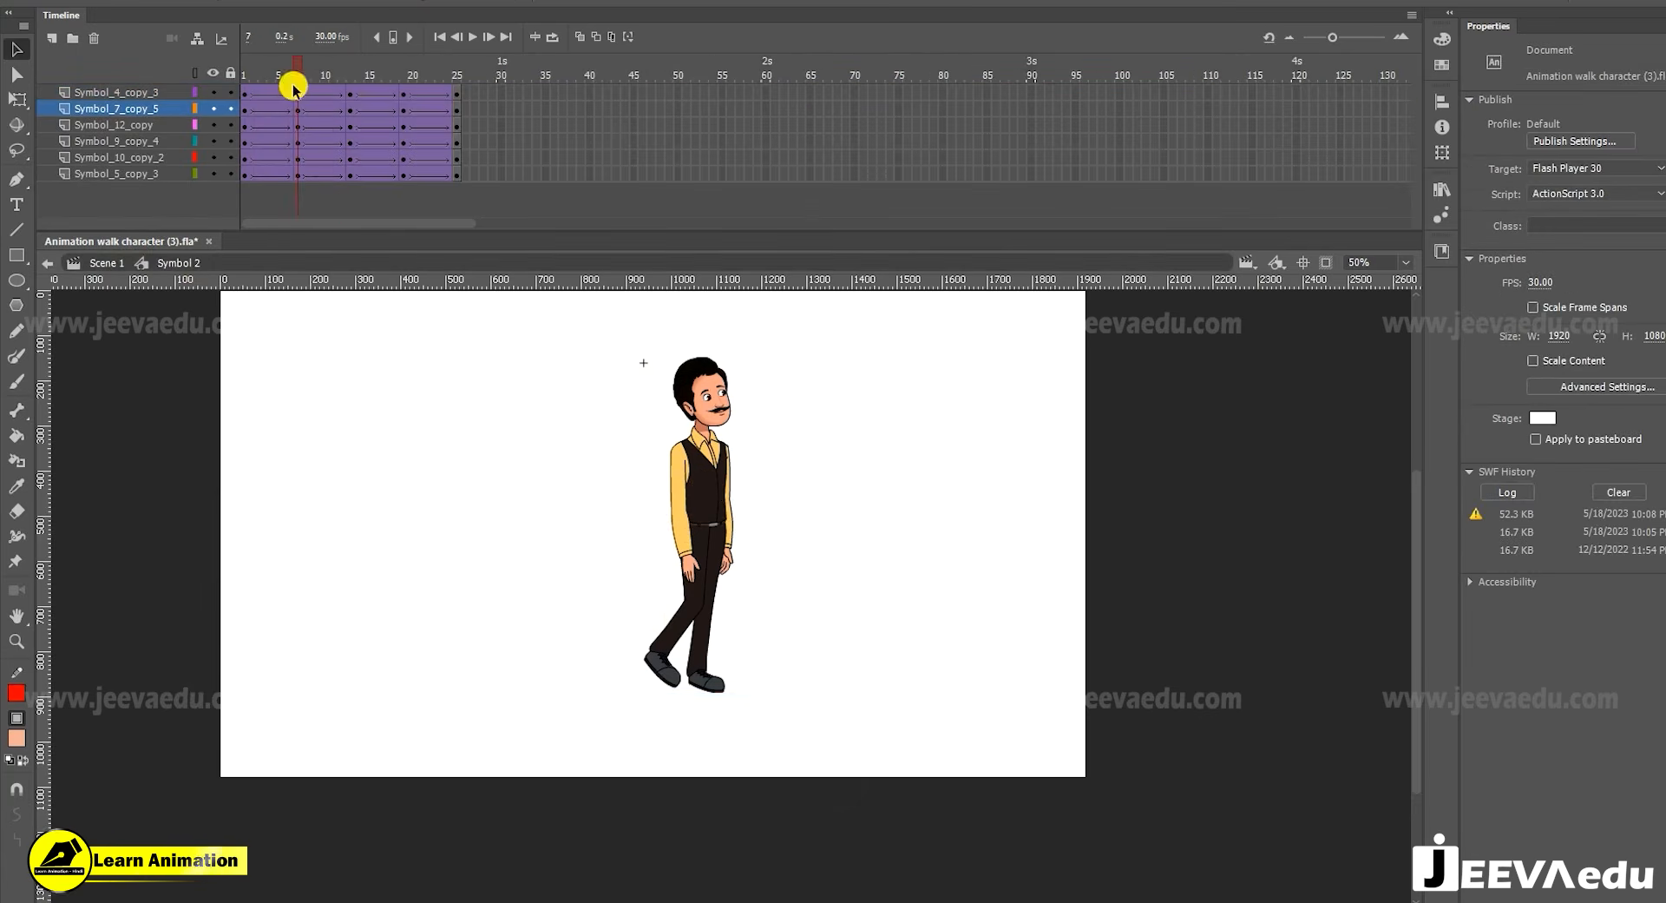
key("Return")
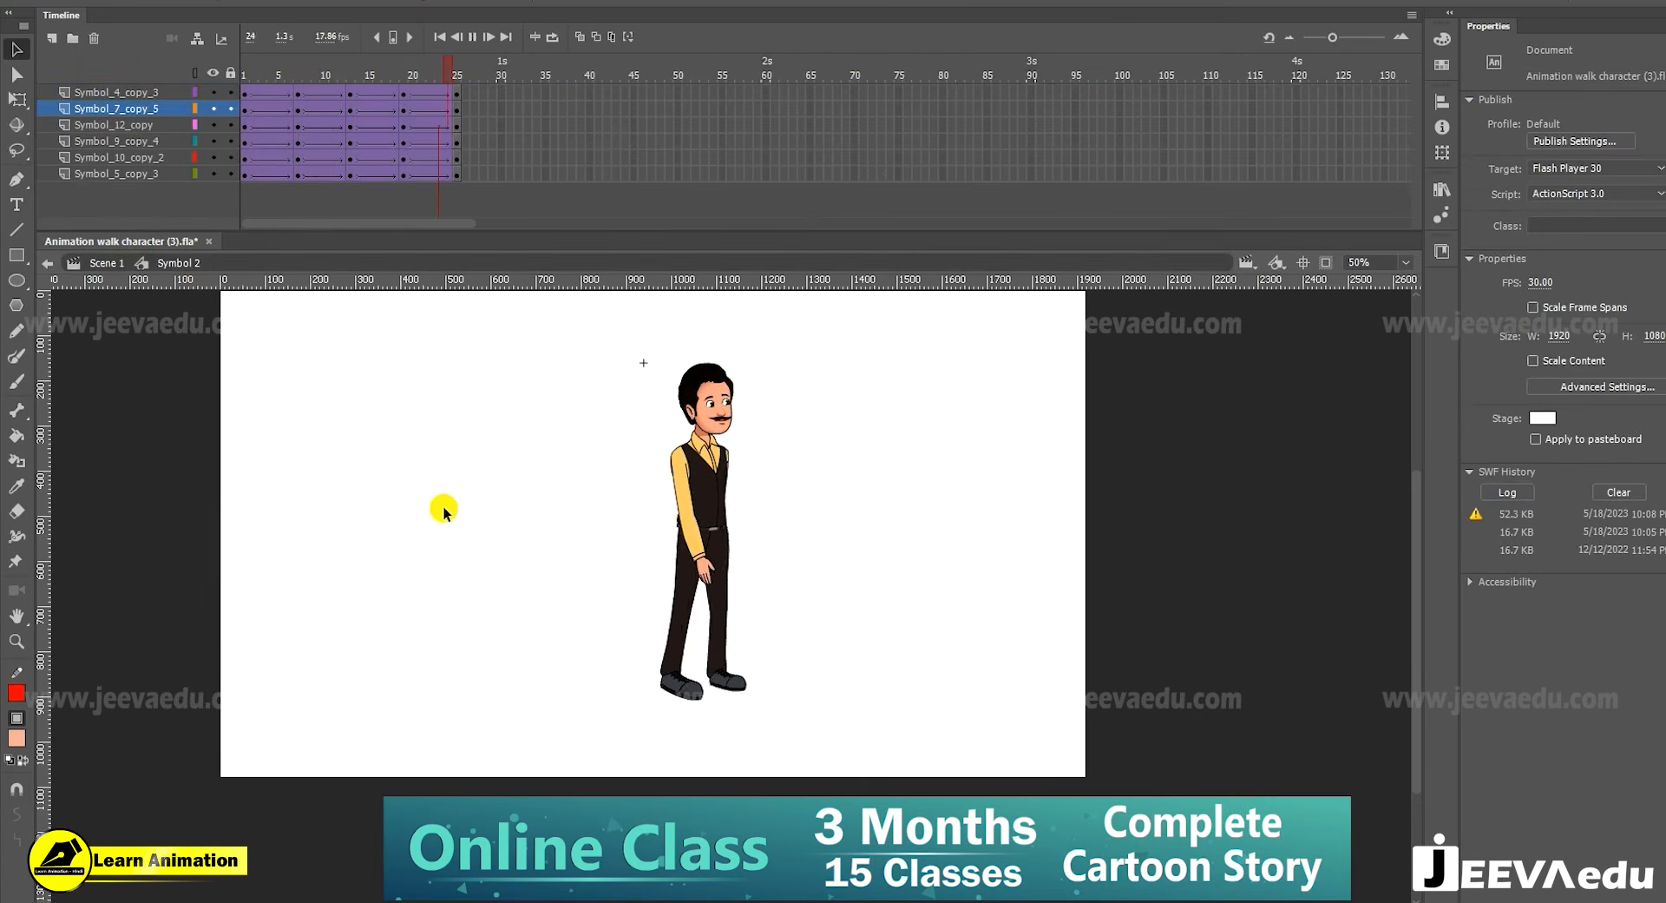
left_click(296, 130)
left_click(686, 607)
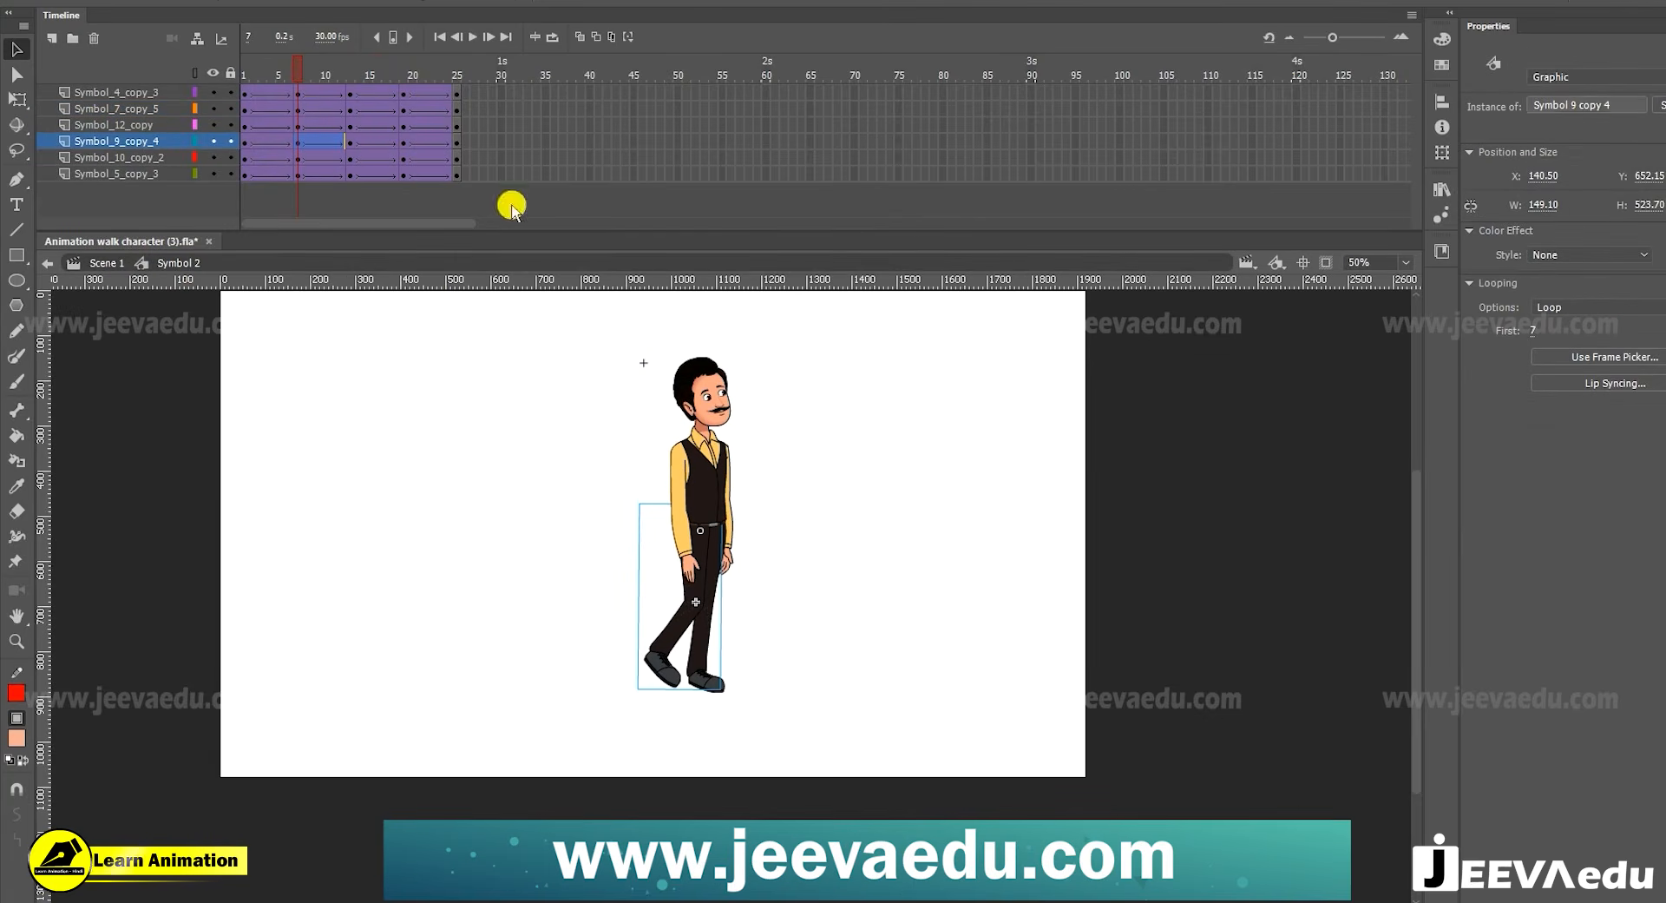
left_click(104, 263)
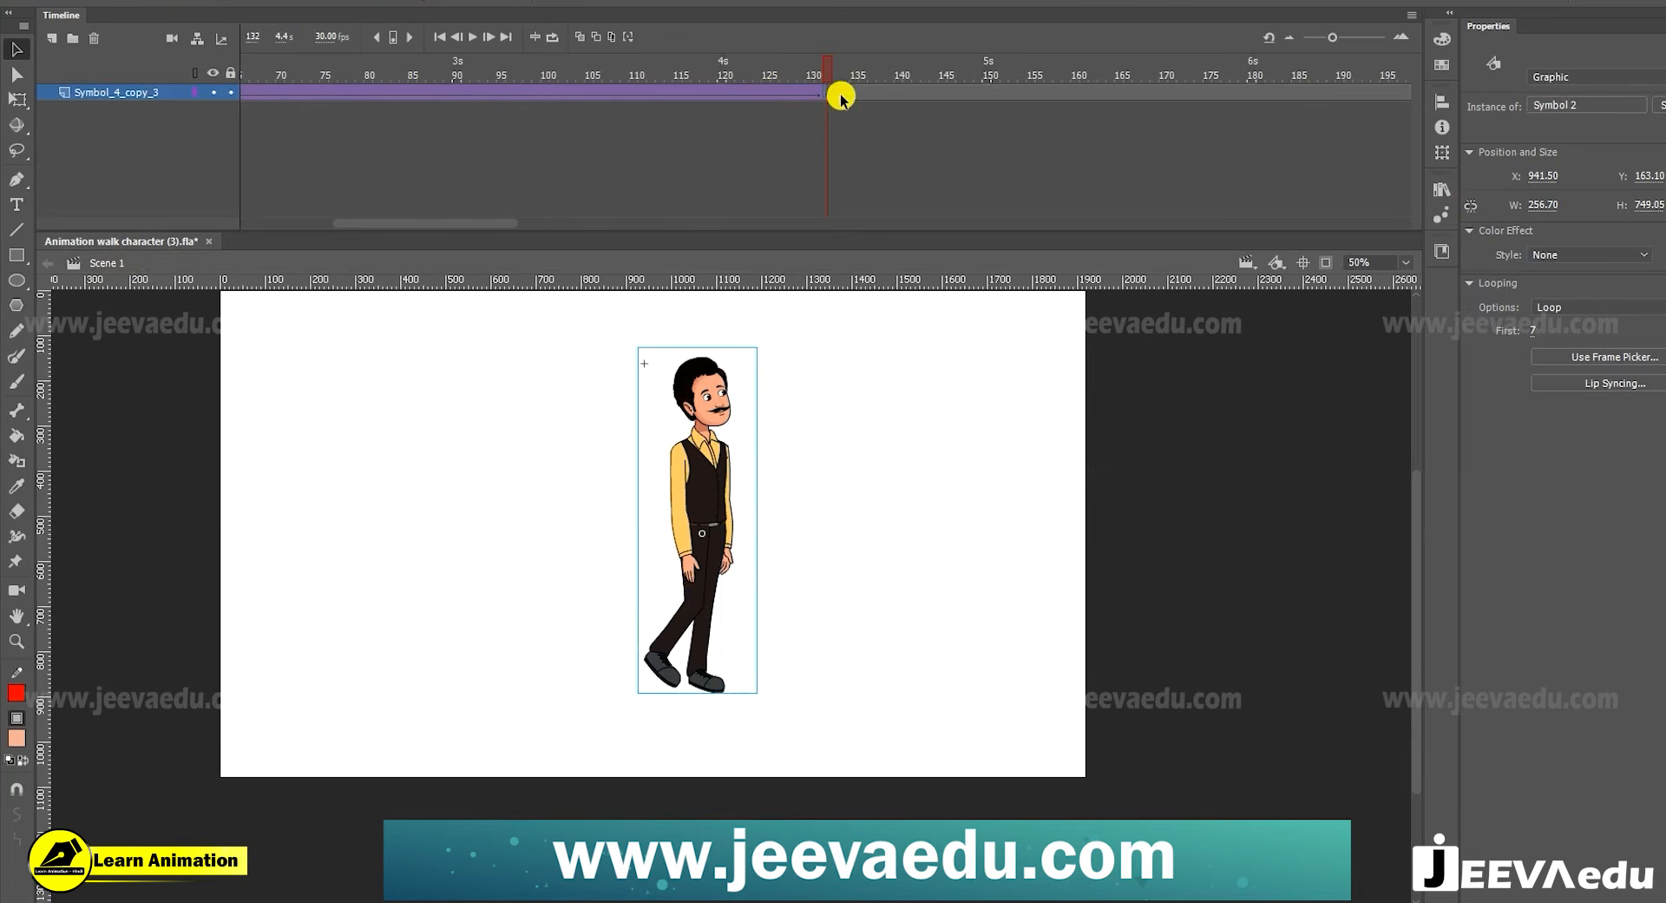
Open the abc character at frame 133 and insert keyframes at frame 13 on all six of its layers
left_click(838, 93)
left_click(729, 394)
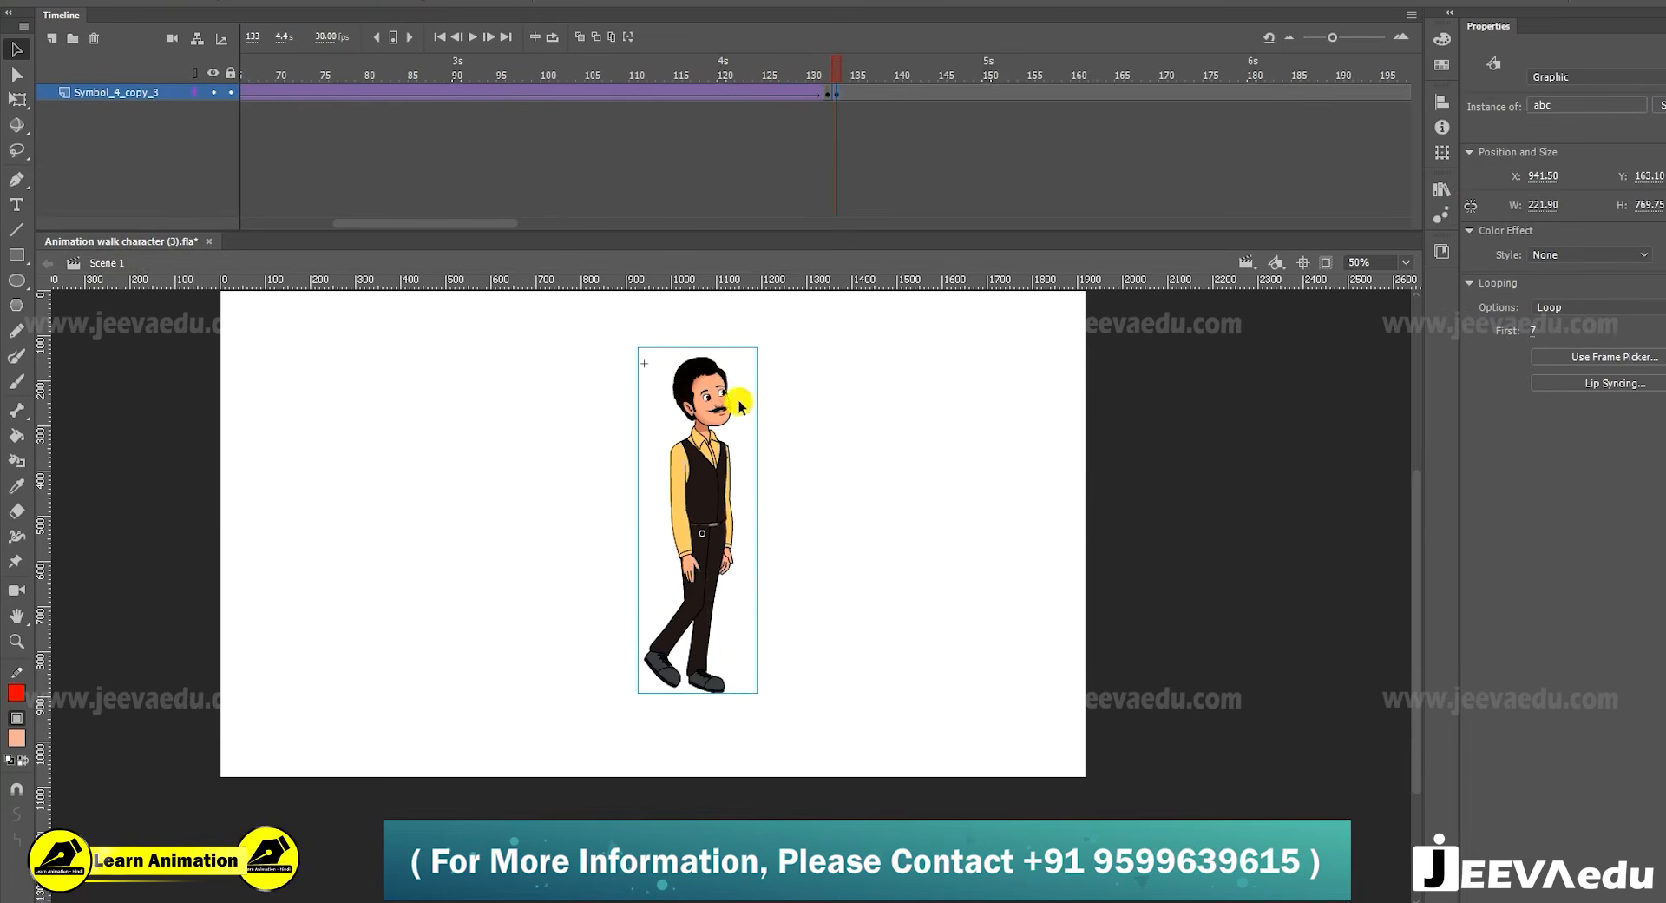
double_click(690, 614)
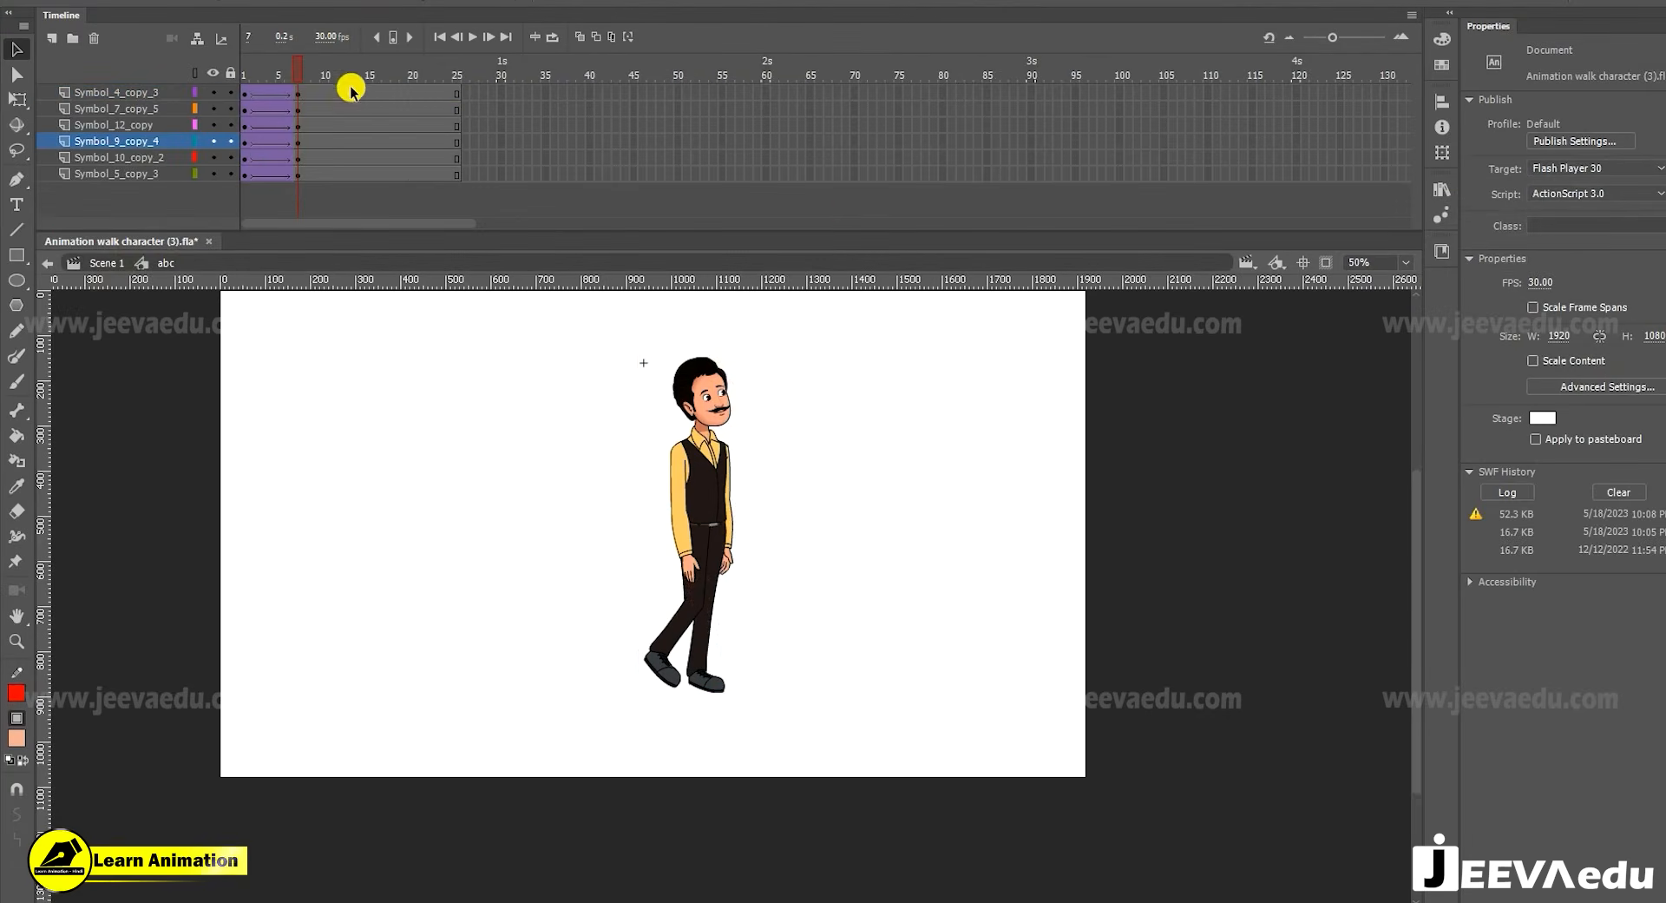
left_click_drag(348, 89, 351, 127)
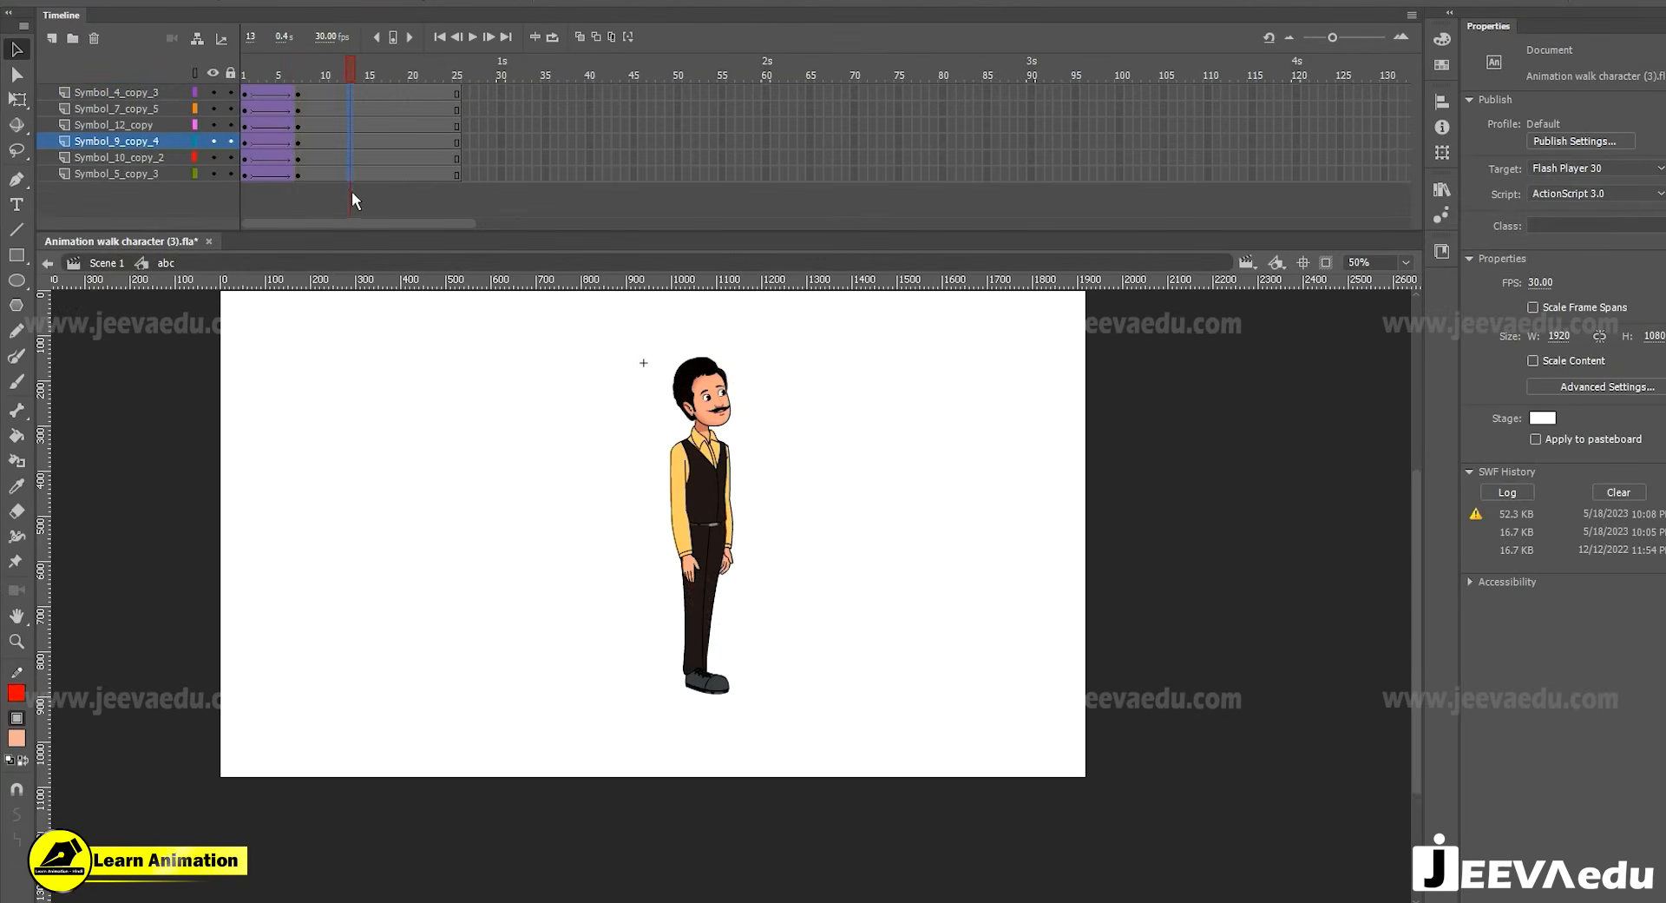
left_click_drag(351, 191, 342, 184)
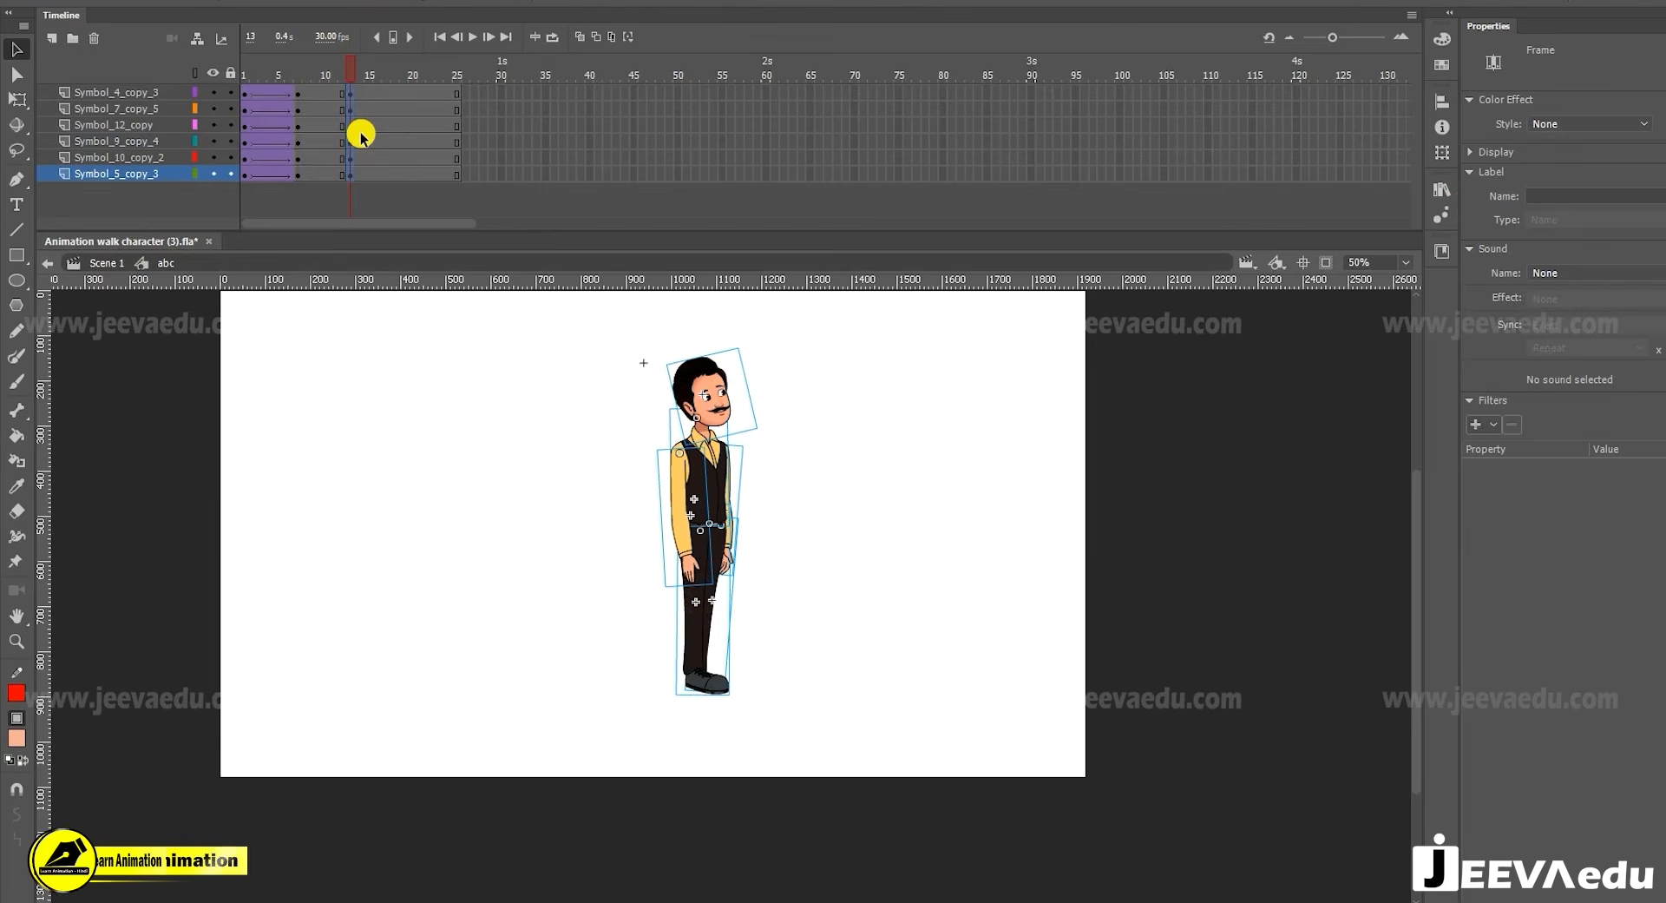
Create classic tweens between frames 7 and 13 on all six layers of abc
left_click_drag(325, 92, 311, 202)
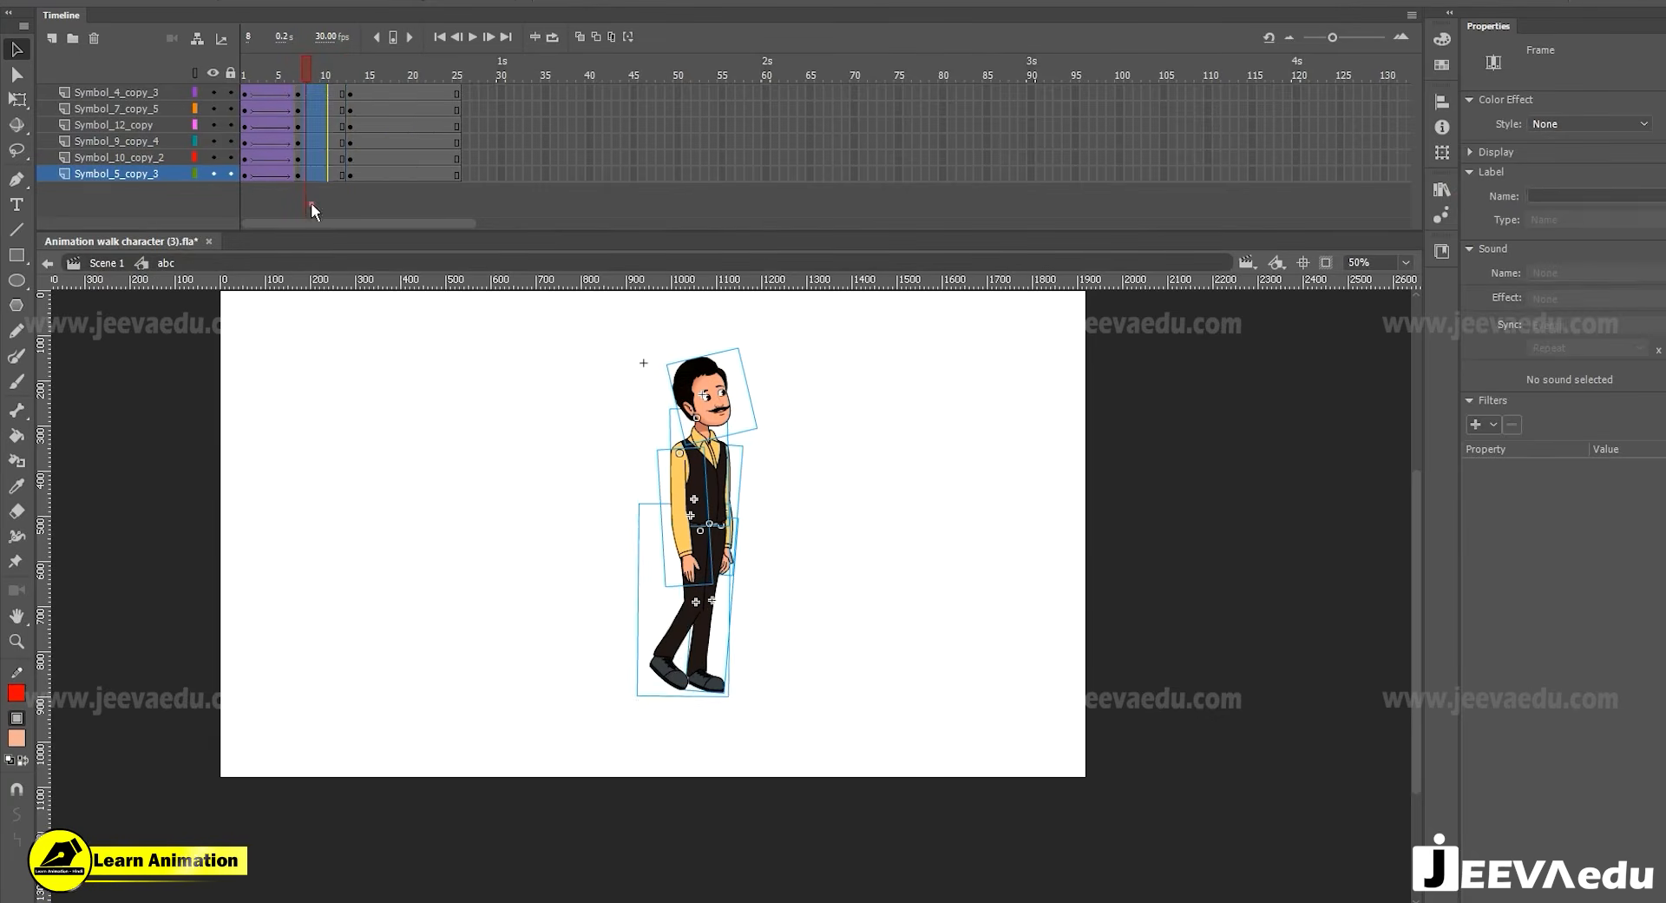
right_click(315, 153)
left_click(347, 205)
left_click_drag(321, 70, 351, 106)
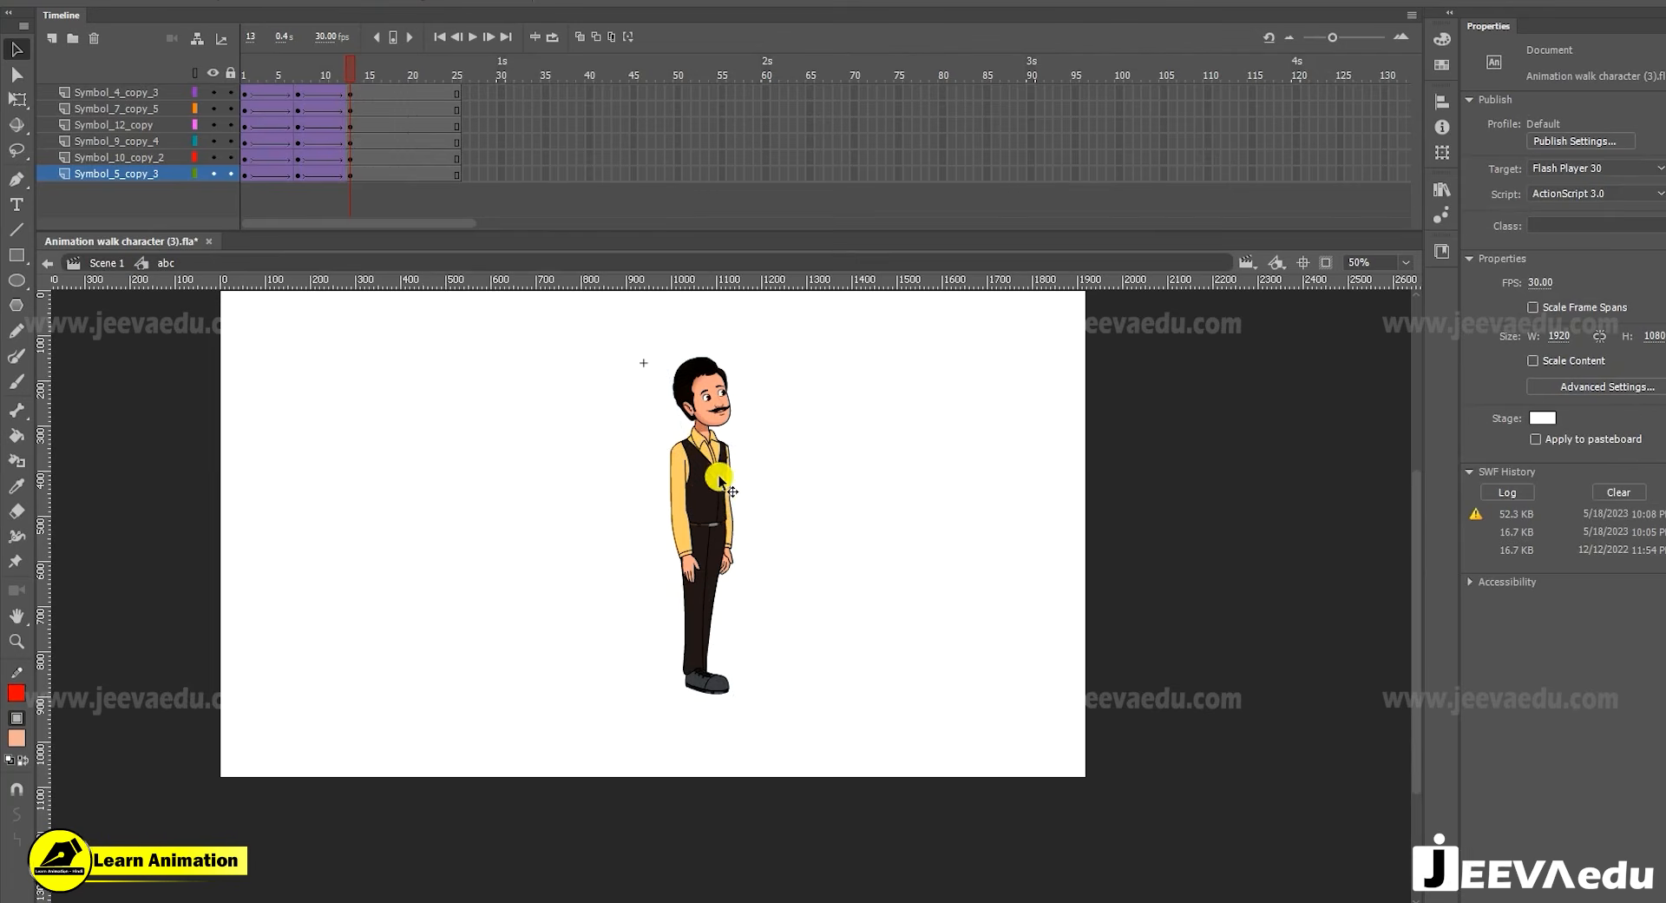
Review the tweened motion of abc from frame 13 back to frame 2 and set the stage magnification to 55%
left_click(323, 95)
left_click_drag(322, 75, 258, 137)
key("z")
left_click(704, 511)
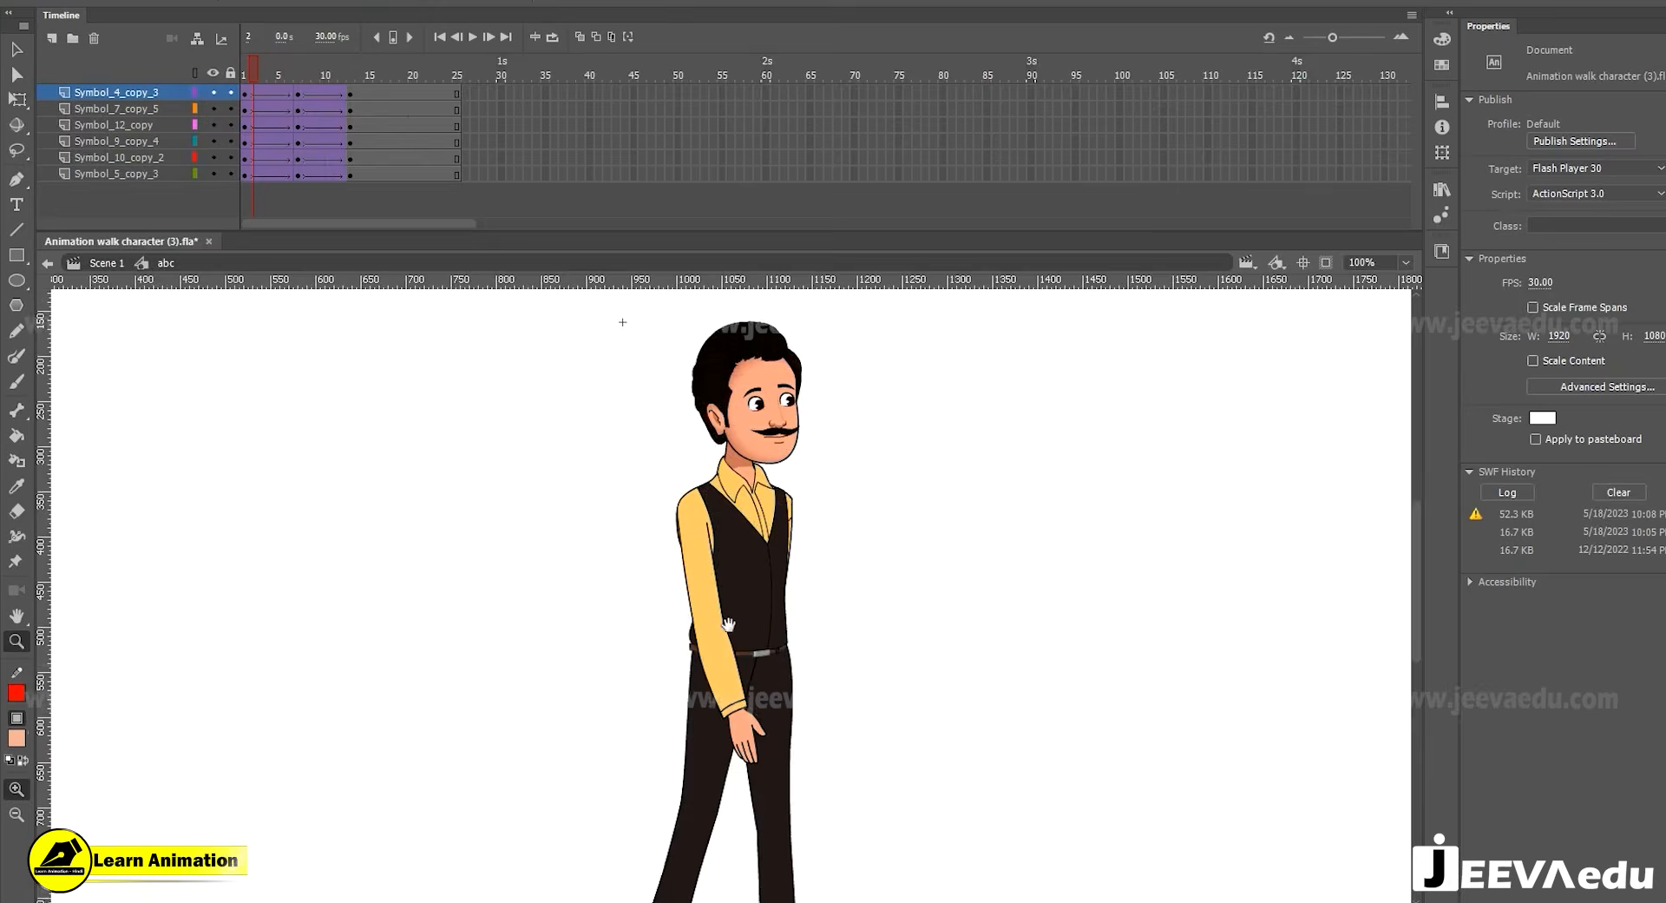
left_click(733, 602, "alt")
left_click(1376, 261)
key("Return")
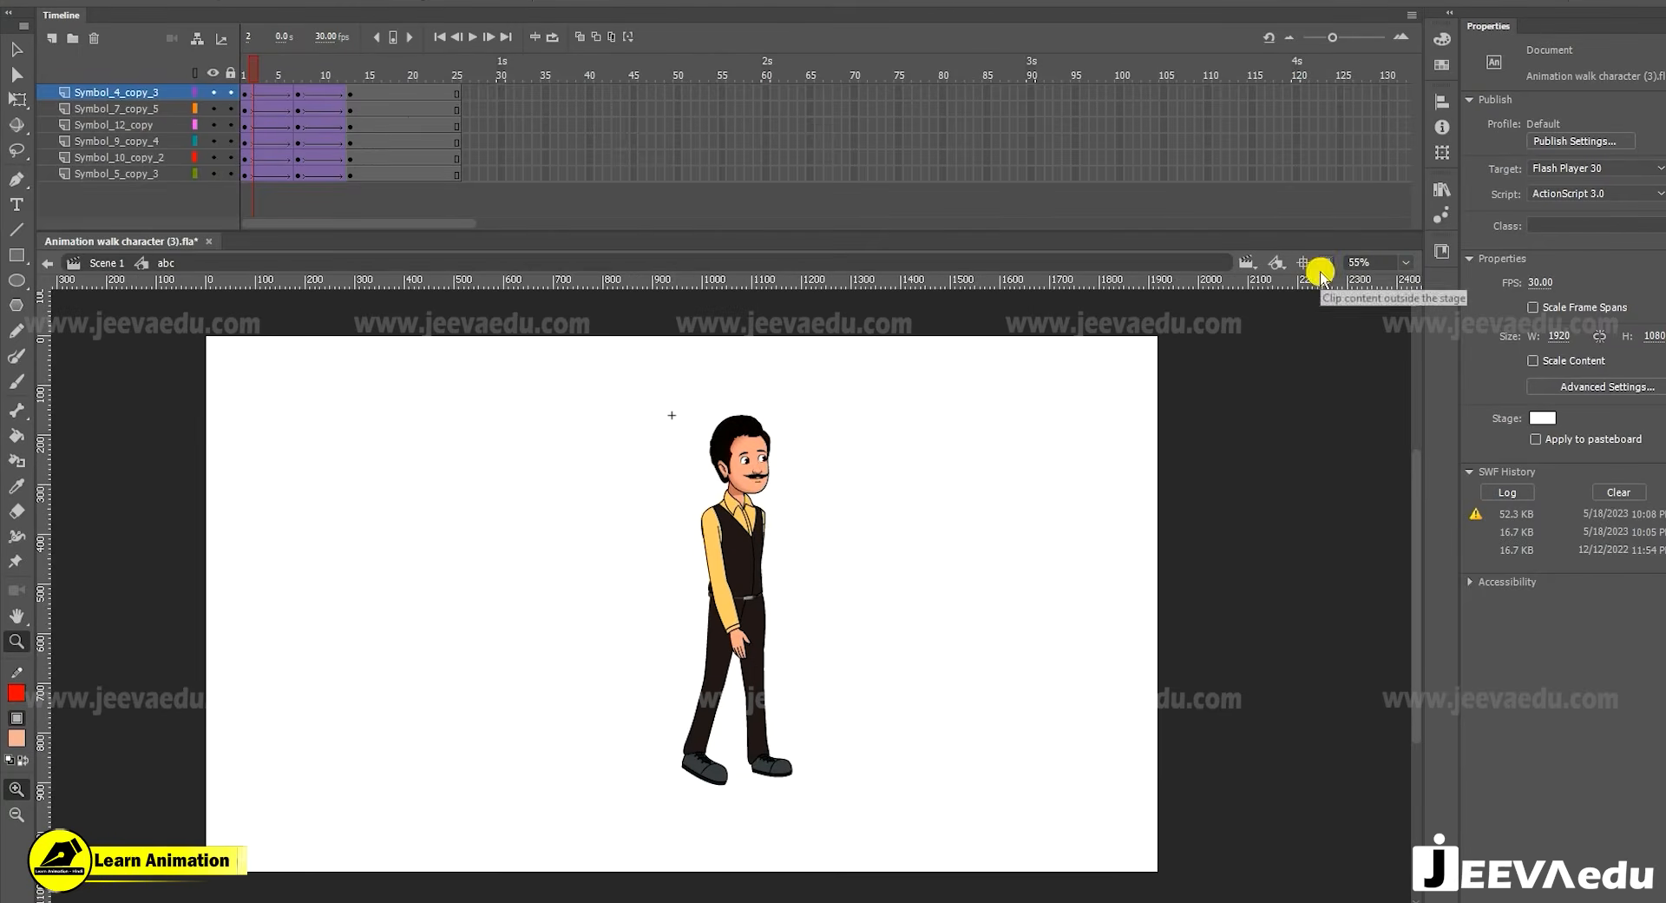
Select all body parts of abc at frame 13 and lower the whole character slightly
left_click_drag(261, 90, 352, 135)
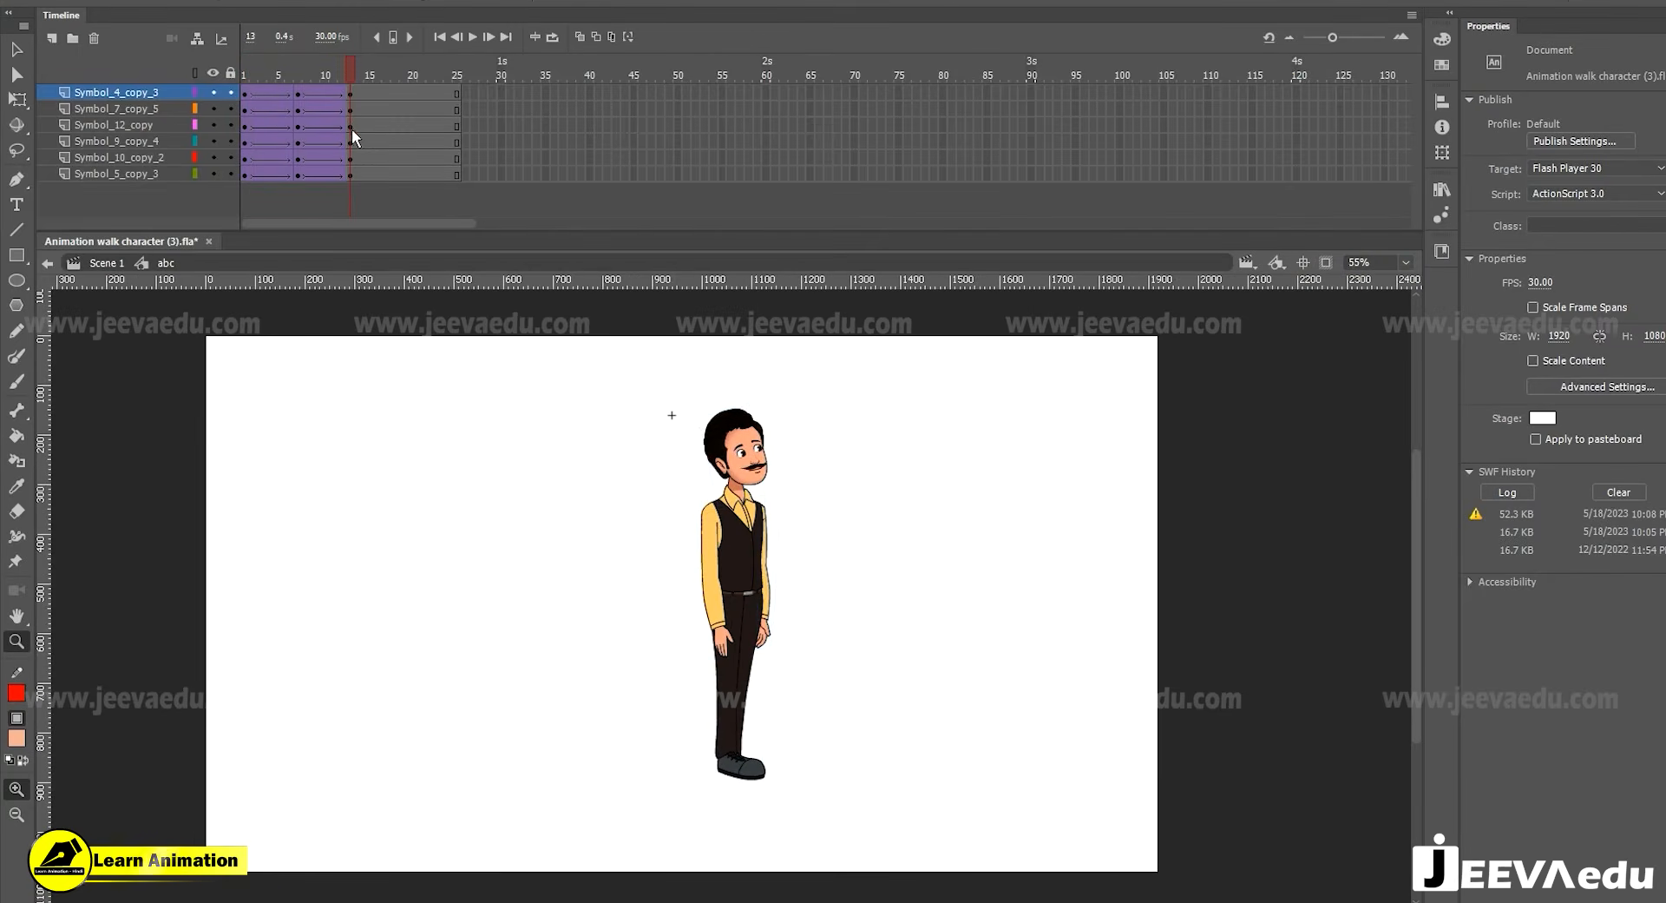
left_click_drag(633, 396, 838, 776)
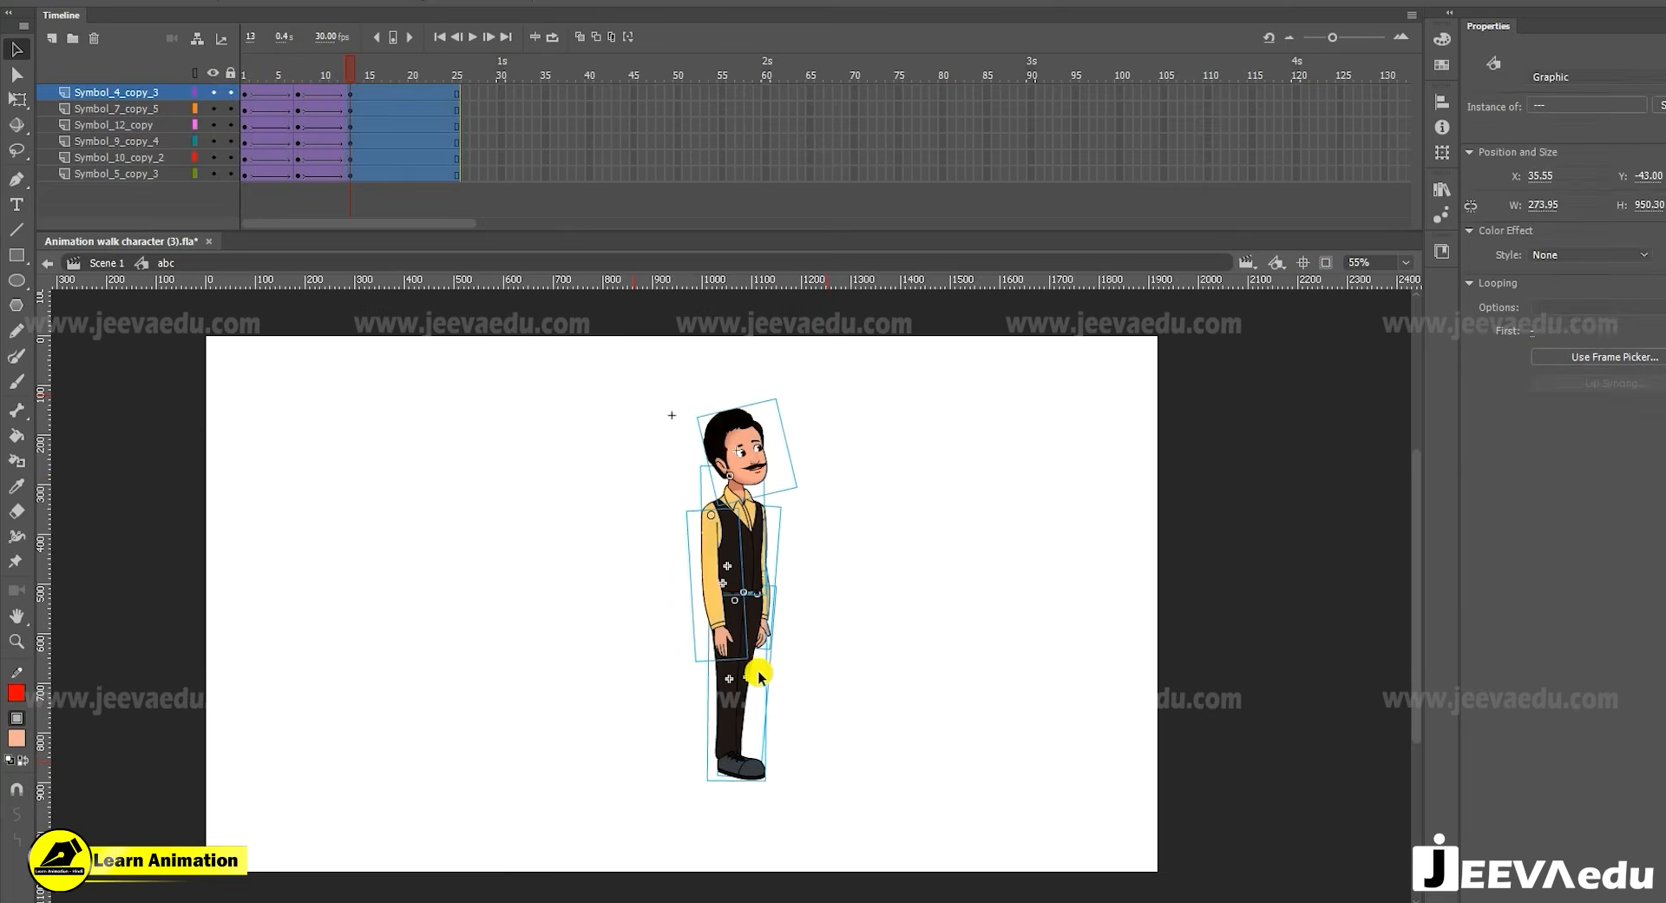
key("Down")
key("Down")
key("Down")
key("Down")
key("Down")
key("Down")
key("Down")
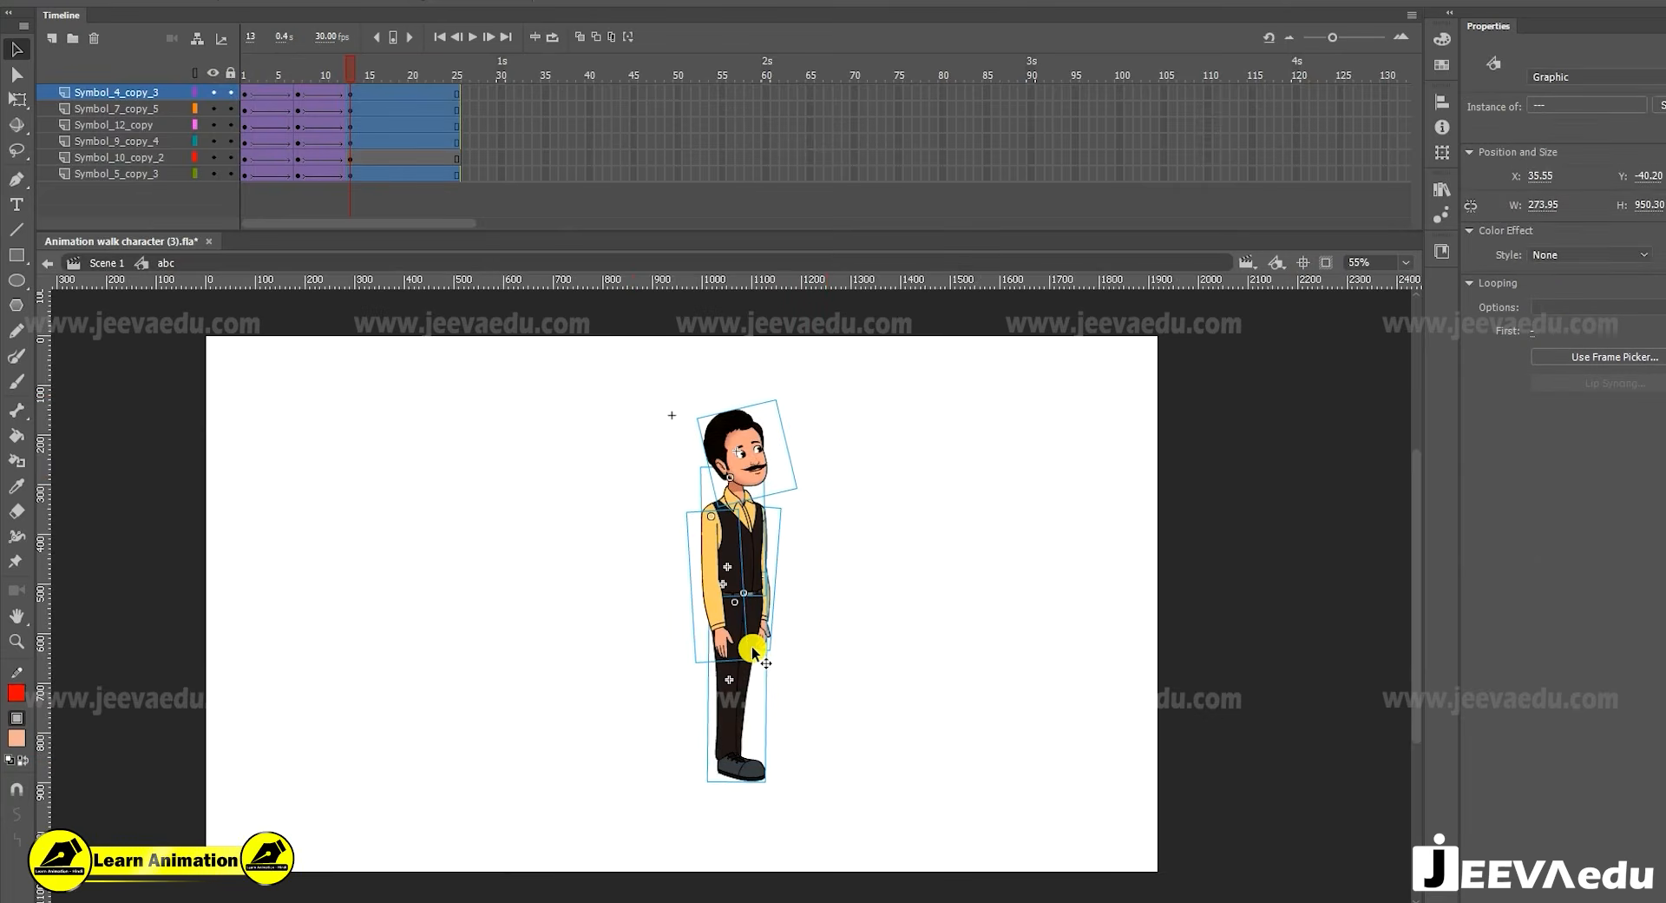
left_click(852, 666)
Rotate the head slightly clockwise to an upright pose at frame 13 and try adjusting the near arm's rotation
left_click(760, 439)
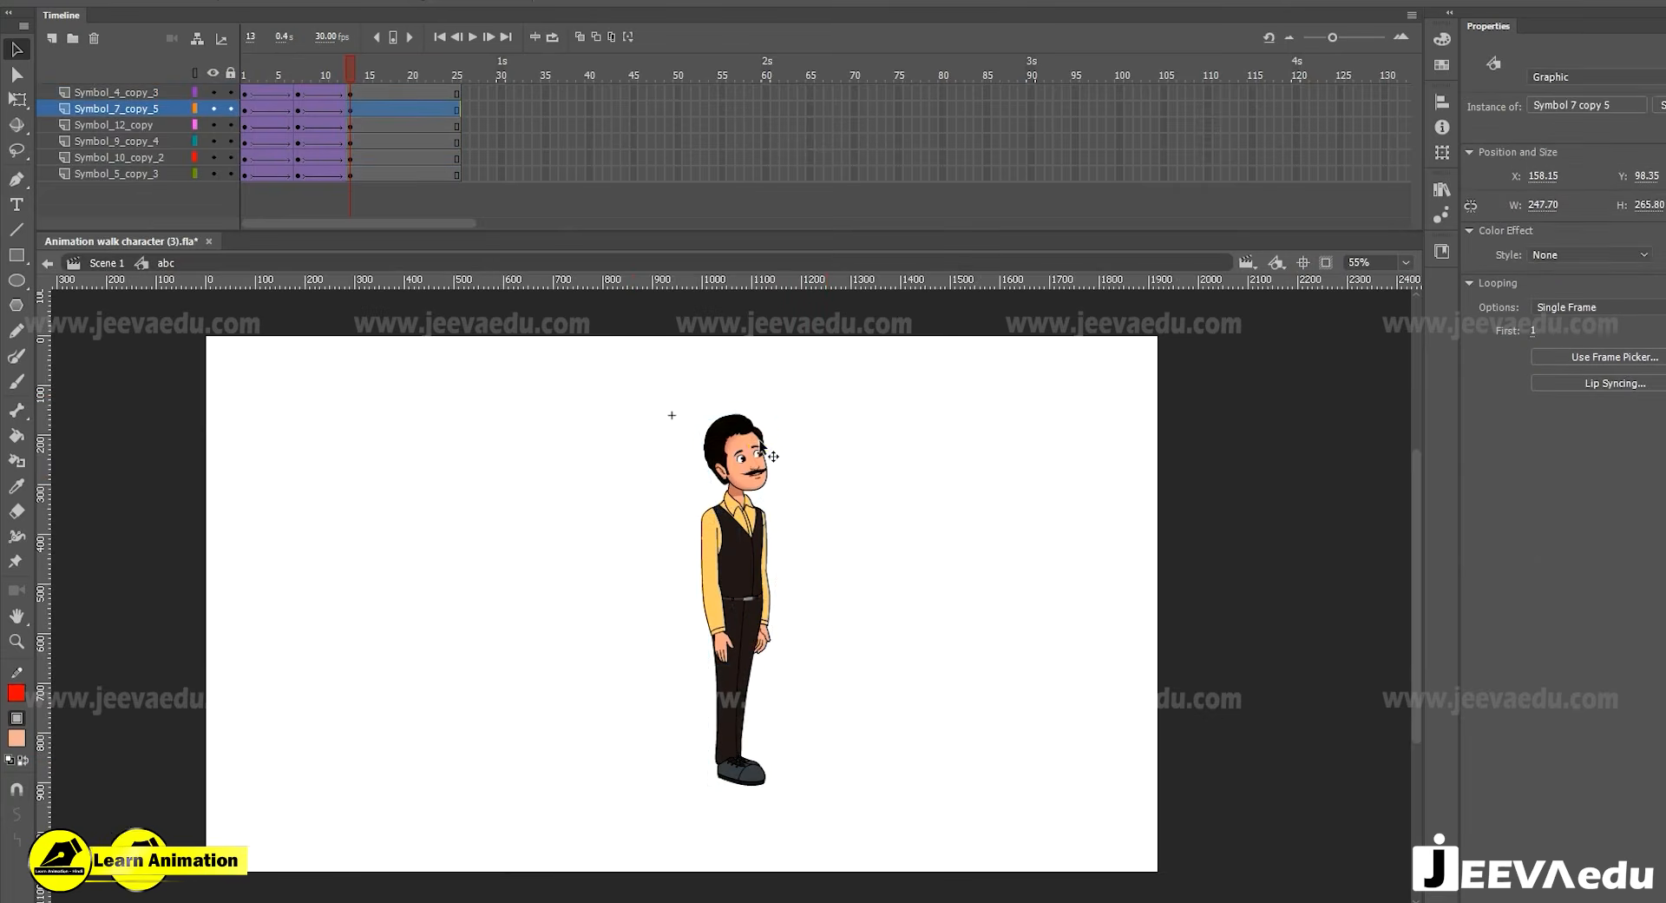
key("q")
left_click_drag(780, 396, 794, 407)
left_click(726, 638)
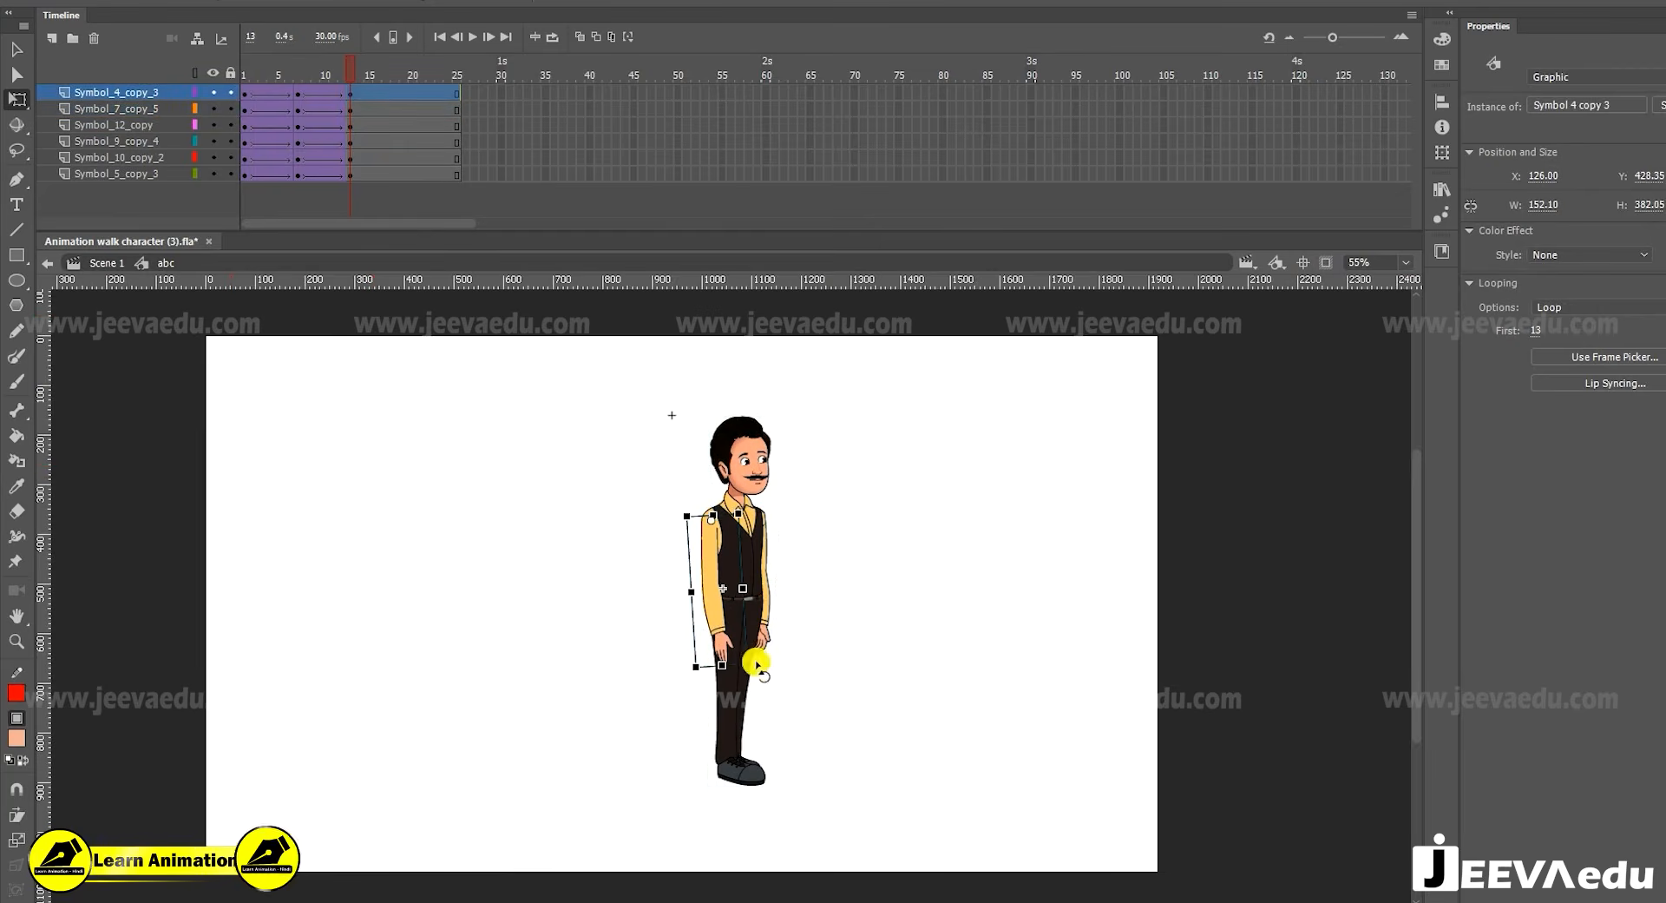
mouse_move(745, 667)
left_mouse_down()
mouse_move(744, 650)
mouse_move(736, 689)
left_mouse_up()
key("z")
left_click(768, 625)
left_click(745, 651, "alt")
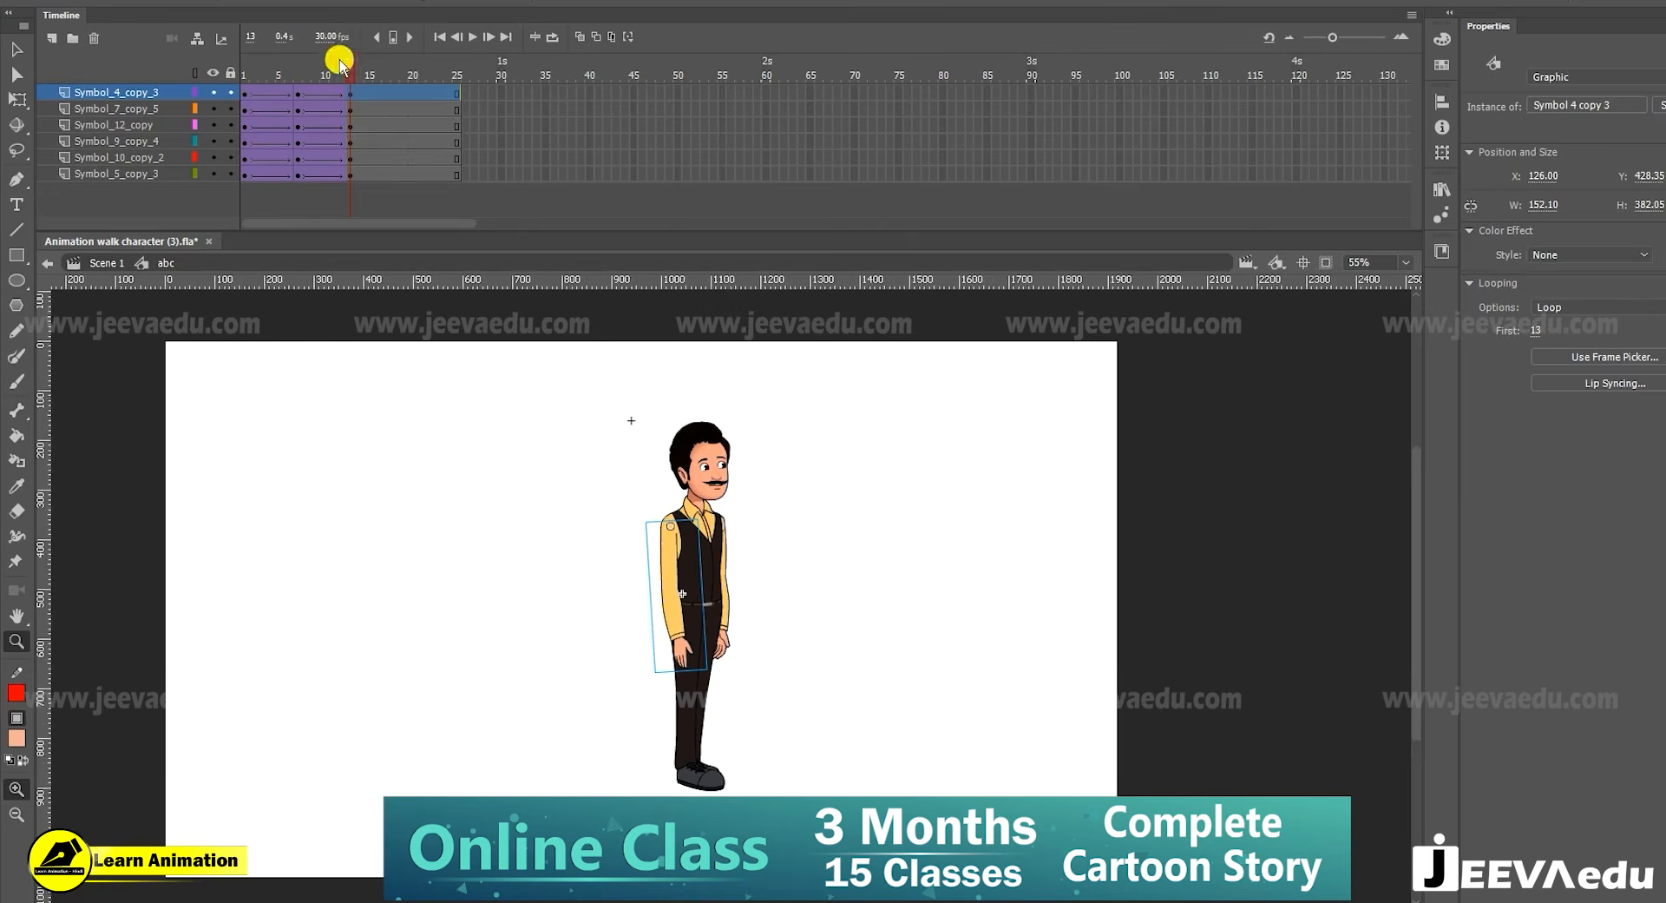
Compare the poses from frame 1 to 13, and rotate the near arm slightly back and the far arm slightly forward at frame 13
left_click_drag(338, 63, 245, 68)
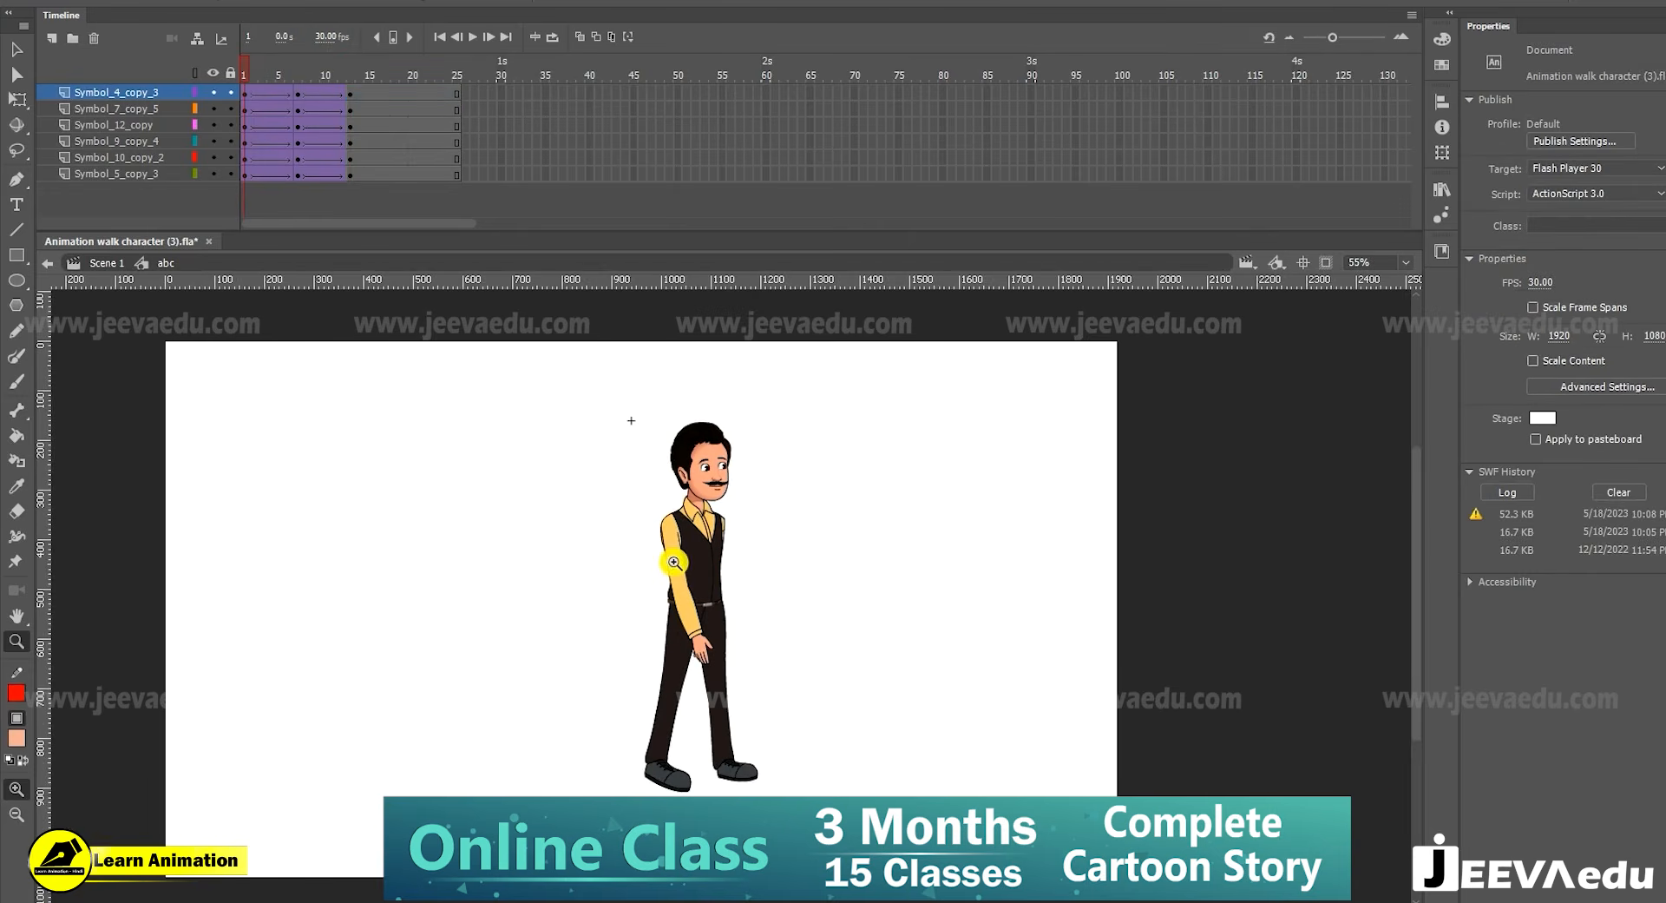
left_click(270, 72)
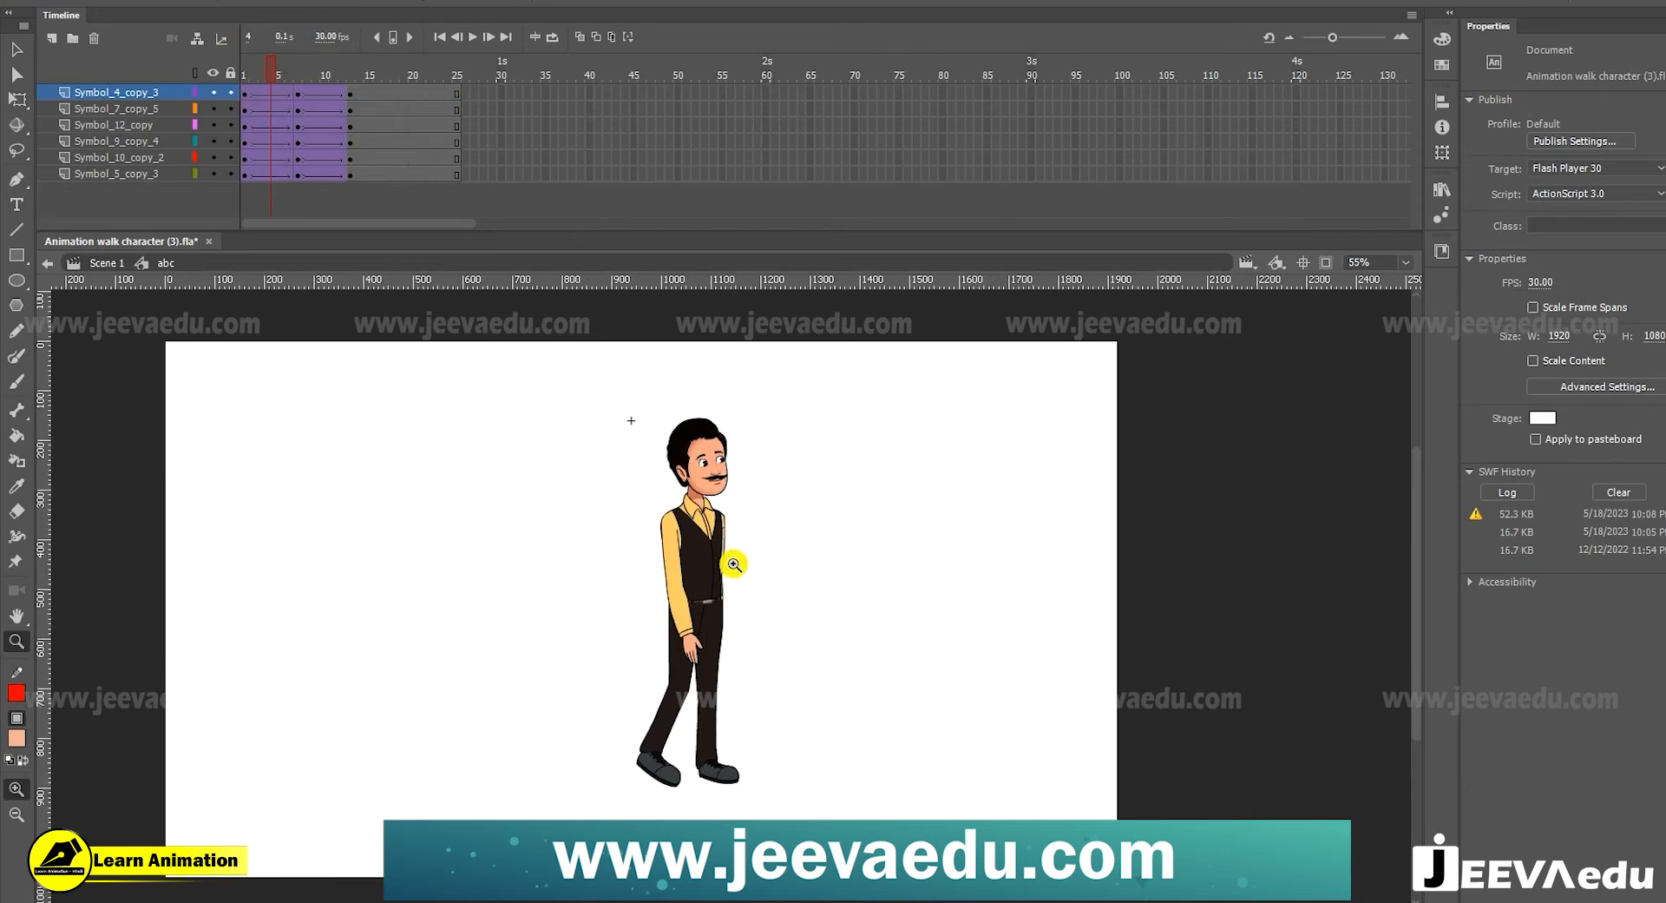
left_click_drag(297, 73, 349, 66)
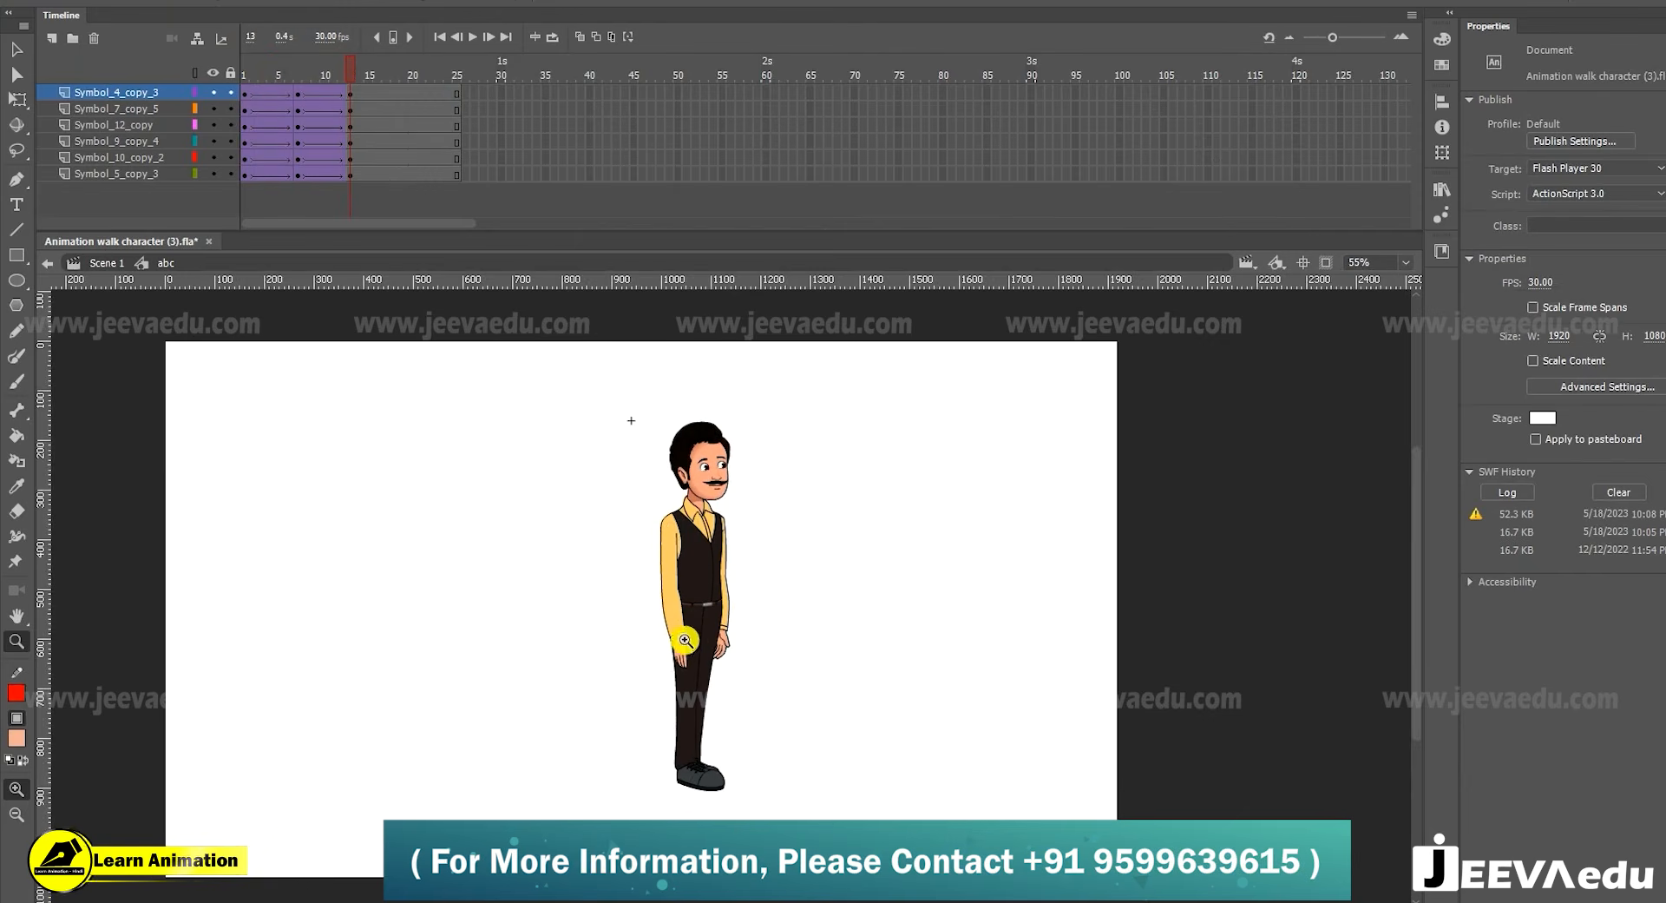
key("q")
left_click(677, 634)
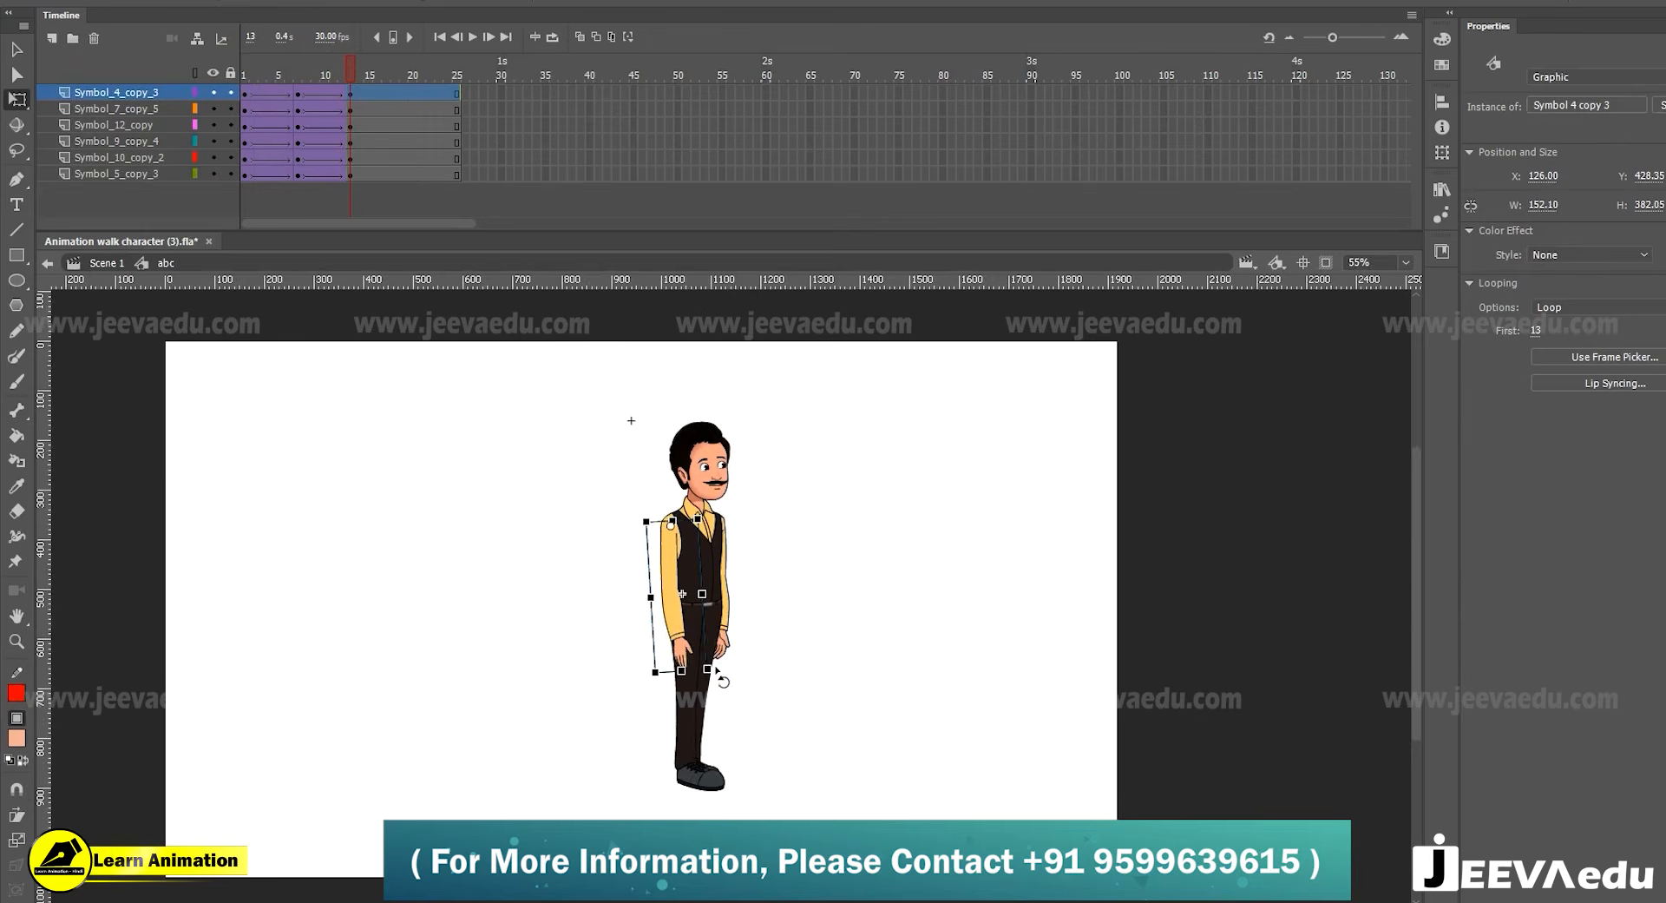
left_click(731, 632)
left_click_drag(744, 669, 750, 670)
left_click_drag(285, 78, 350, 133)
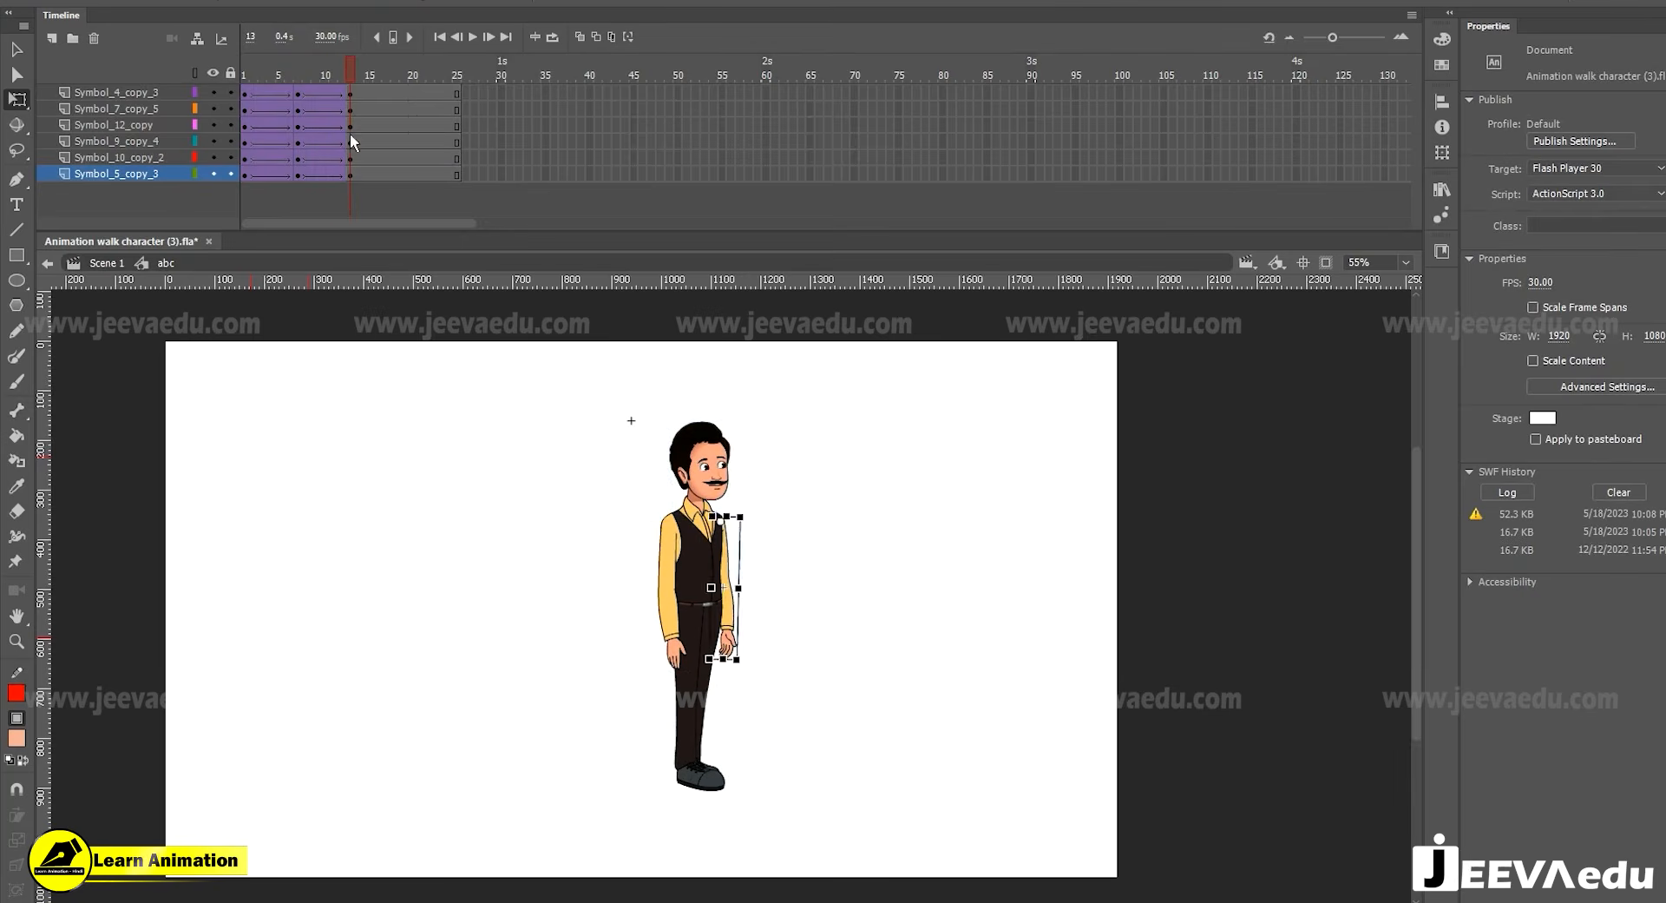
Open the bent rear leg's symbol, ffdnfd, for editing from frame 7 of abc
left_click(694, 738)
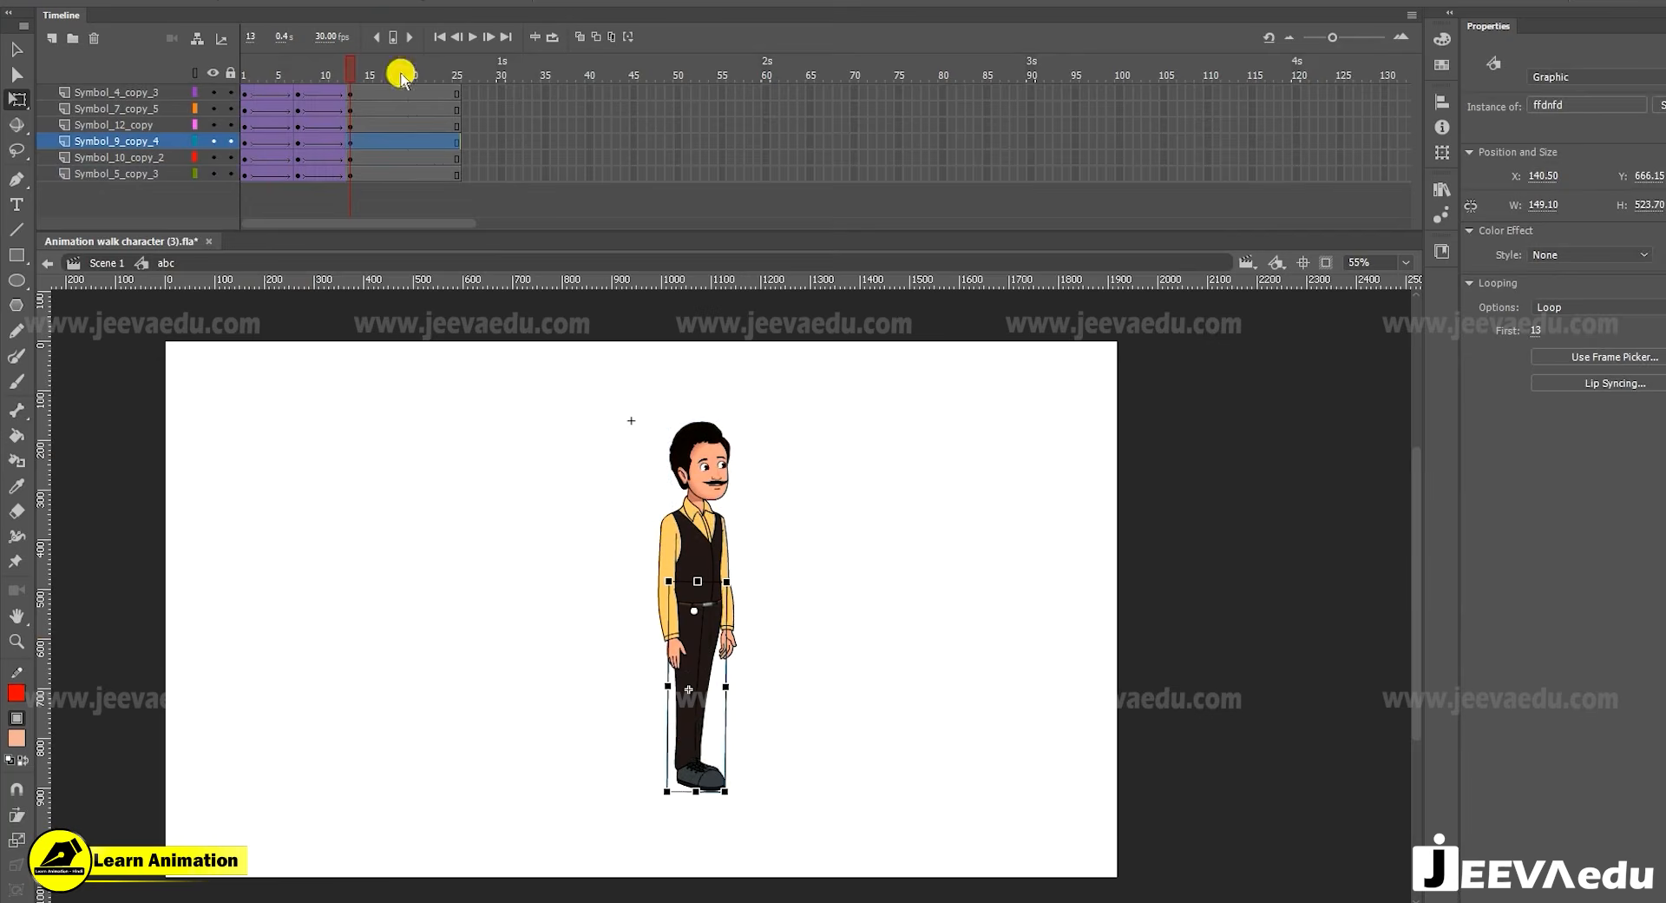
left_click(320, 73)
left_click(298, 73)
left_click(699, 772)
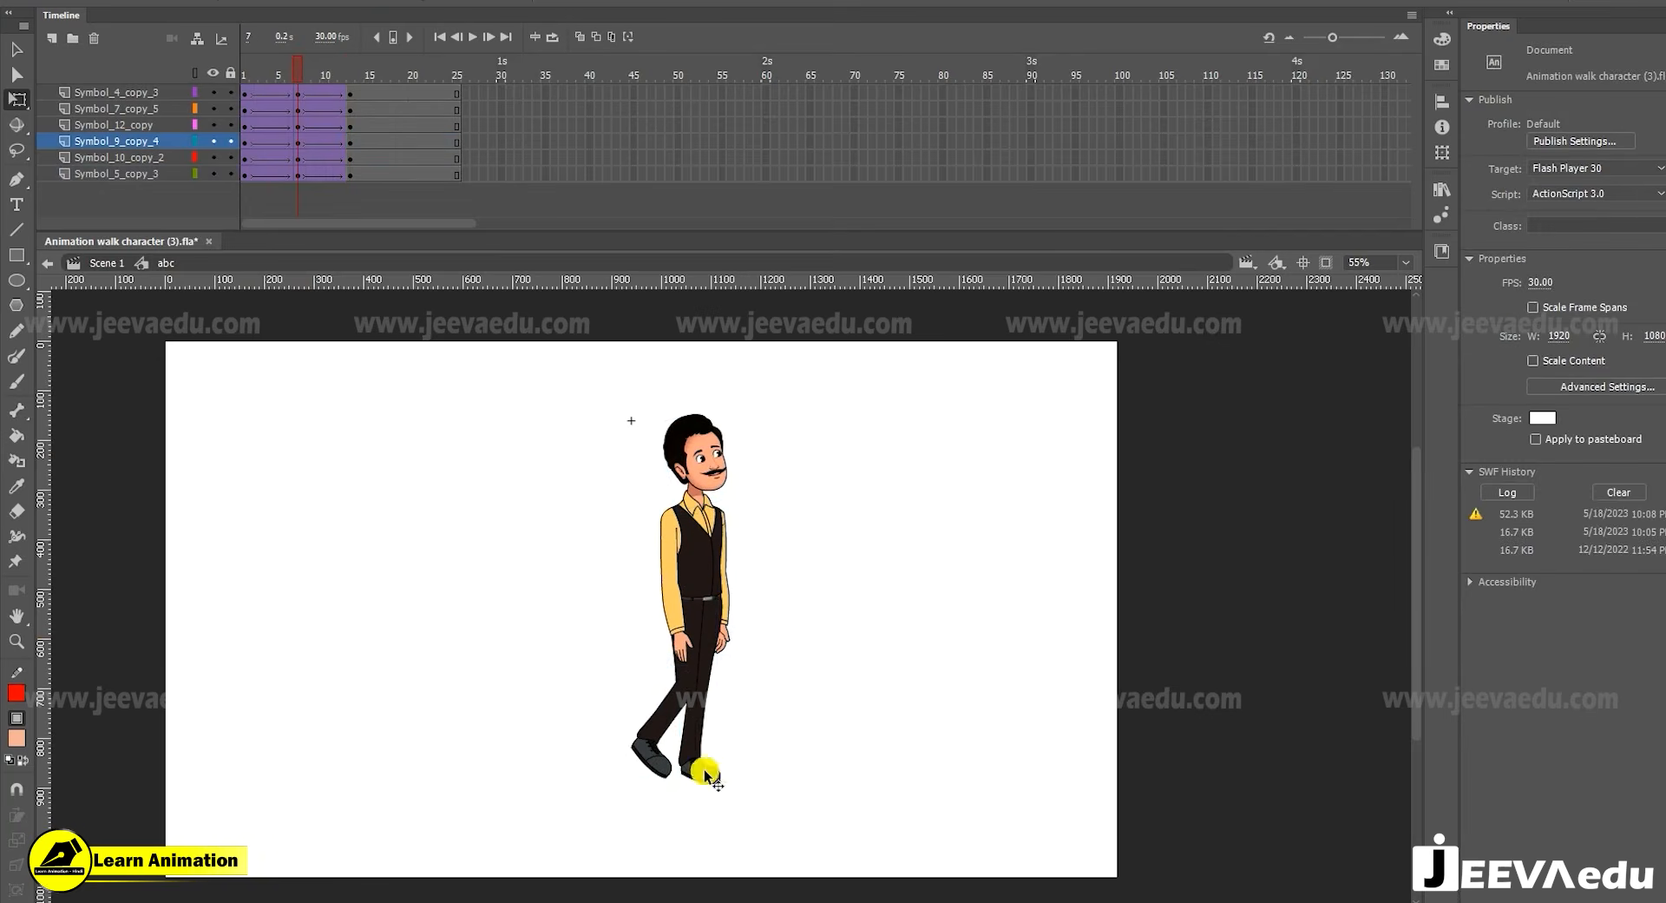
left_click(1478, 293)
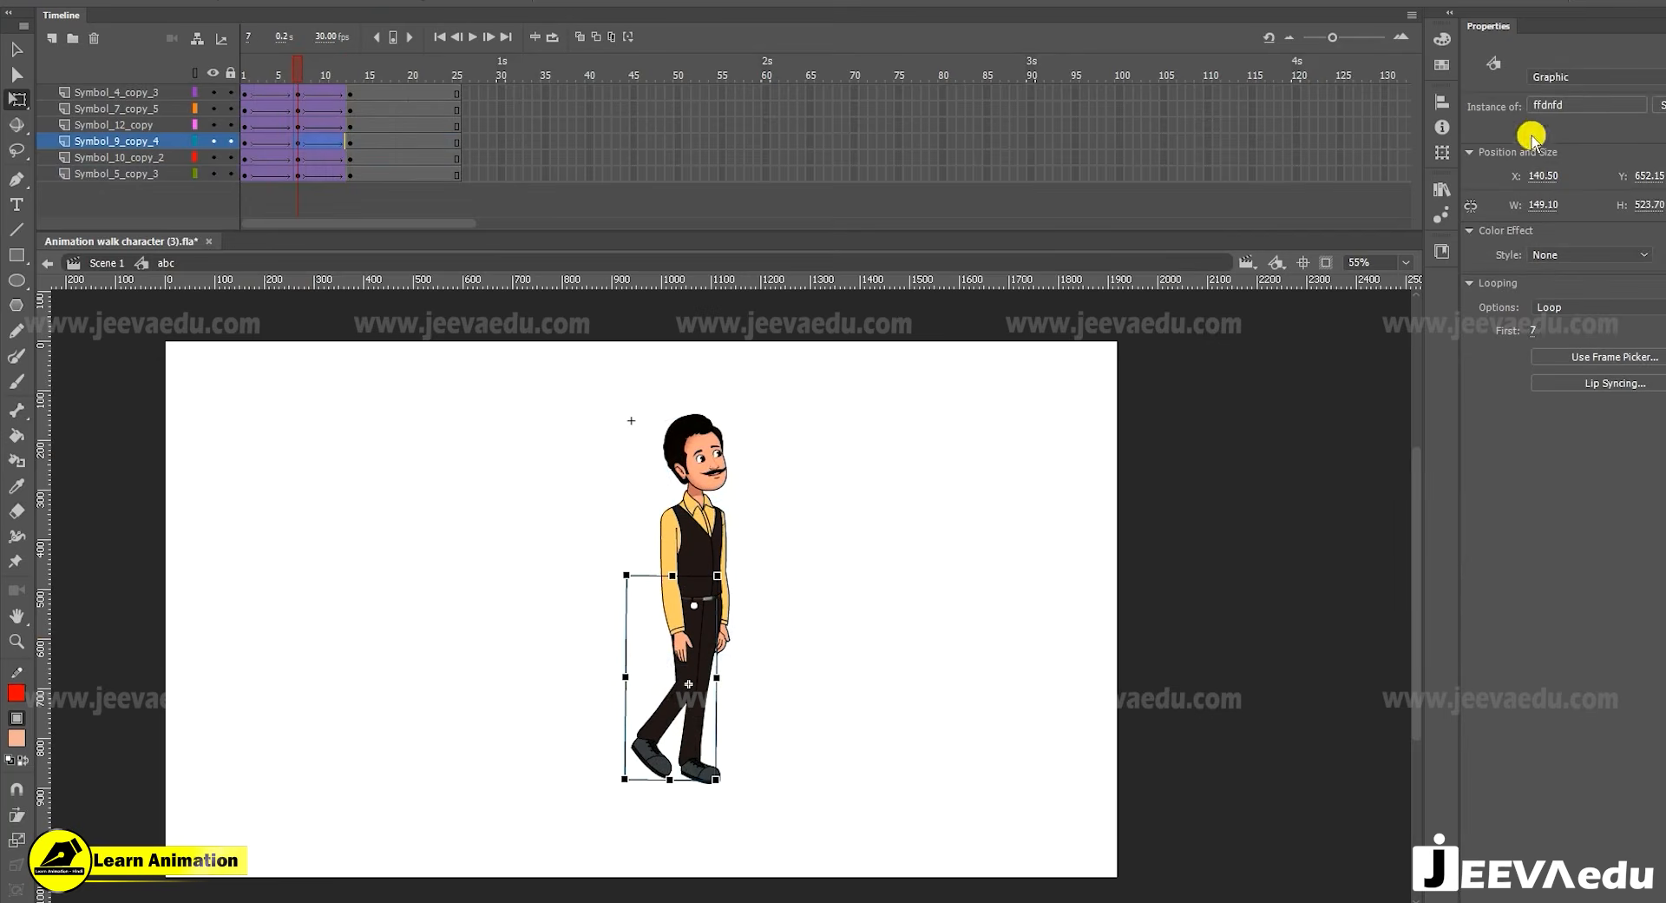
double_click(680, 722)
Remove the Symbol_20 layer's tween after frame 7, clear its keyframe at frame 13, and return to abc
left_click(323, 103)
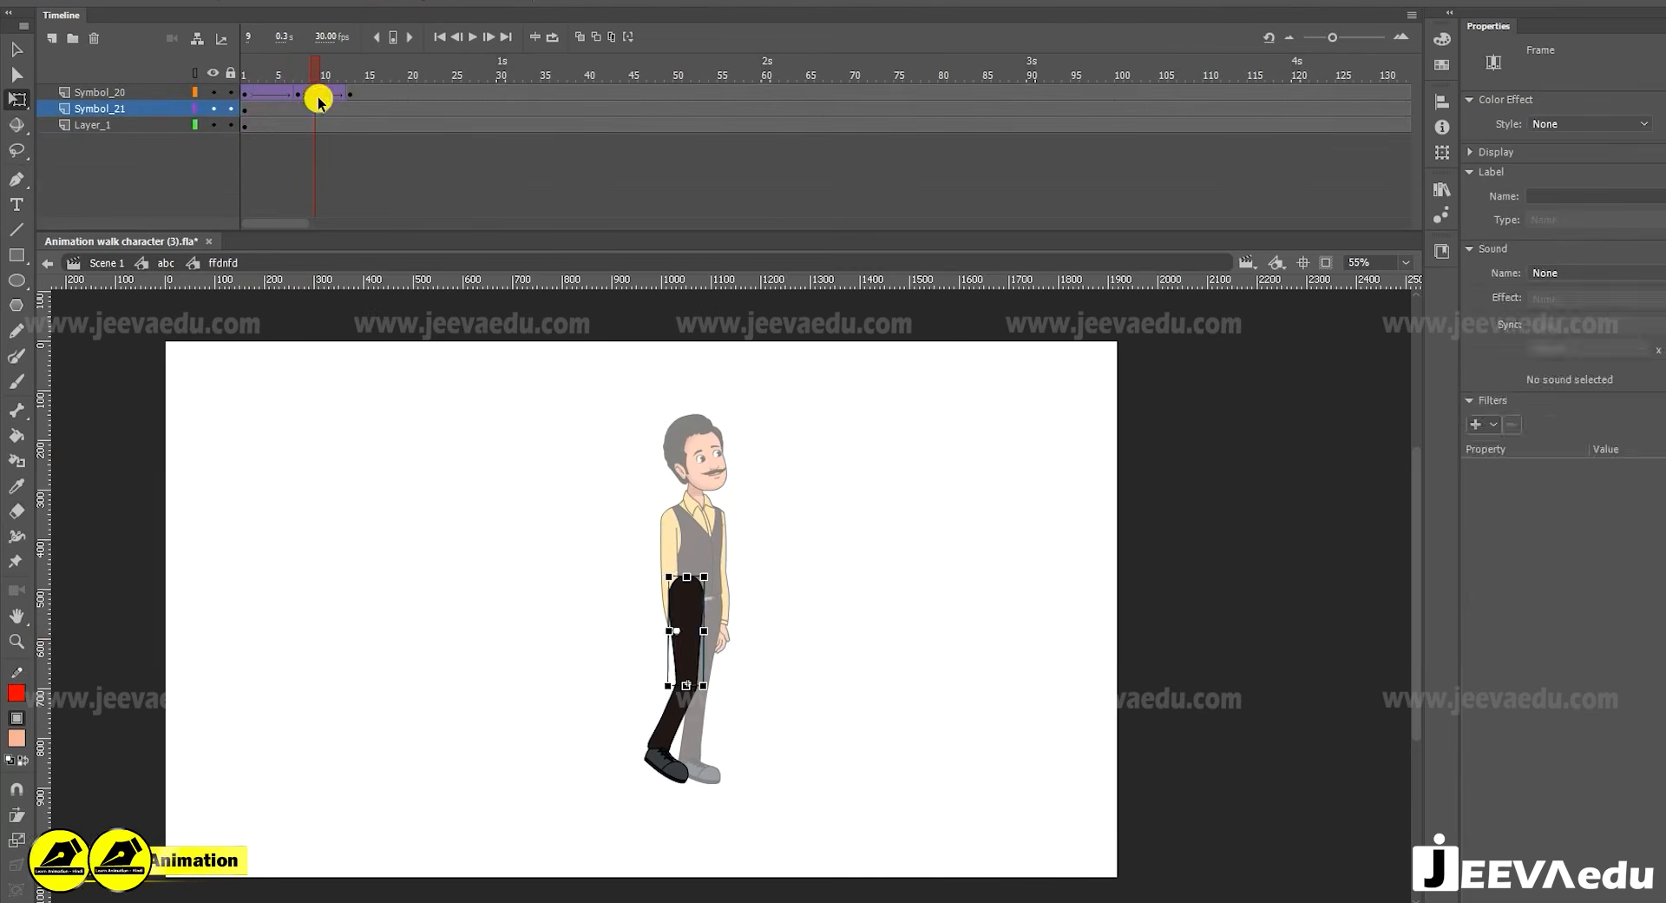
right_click(319, 91)
left_click(348, 92)
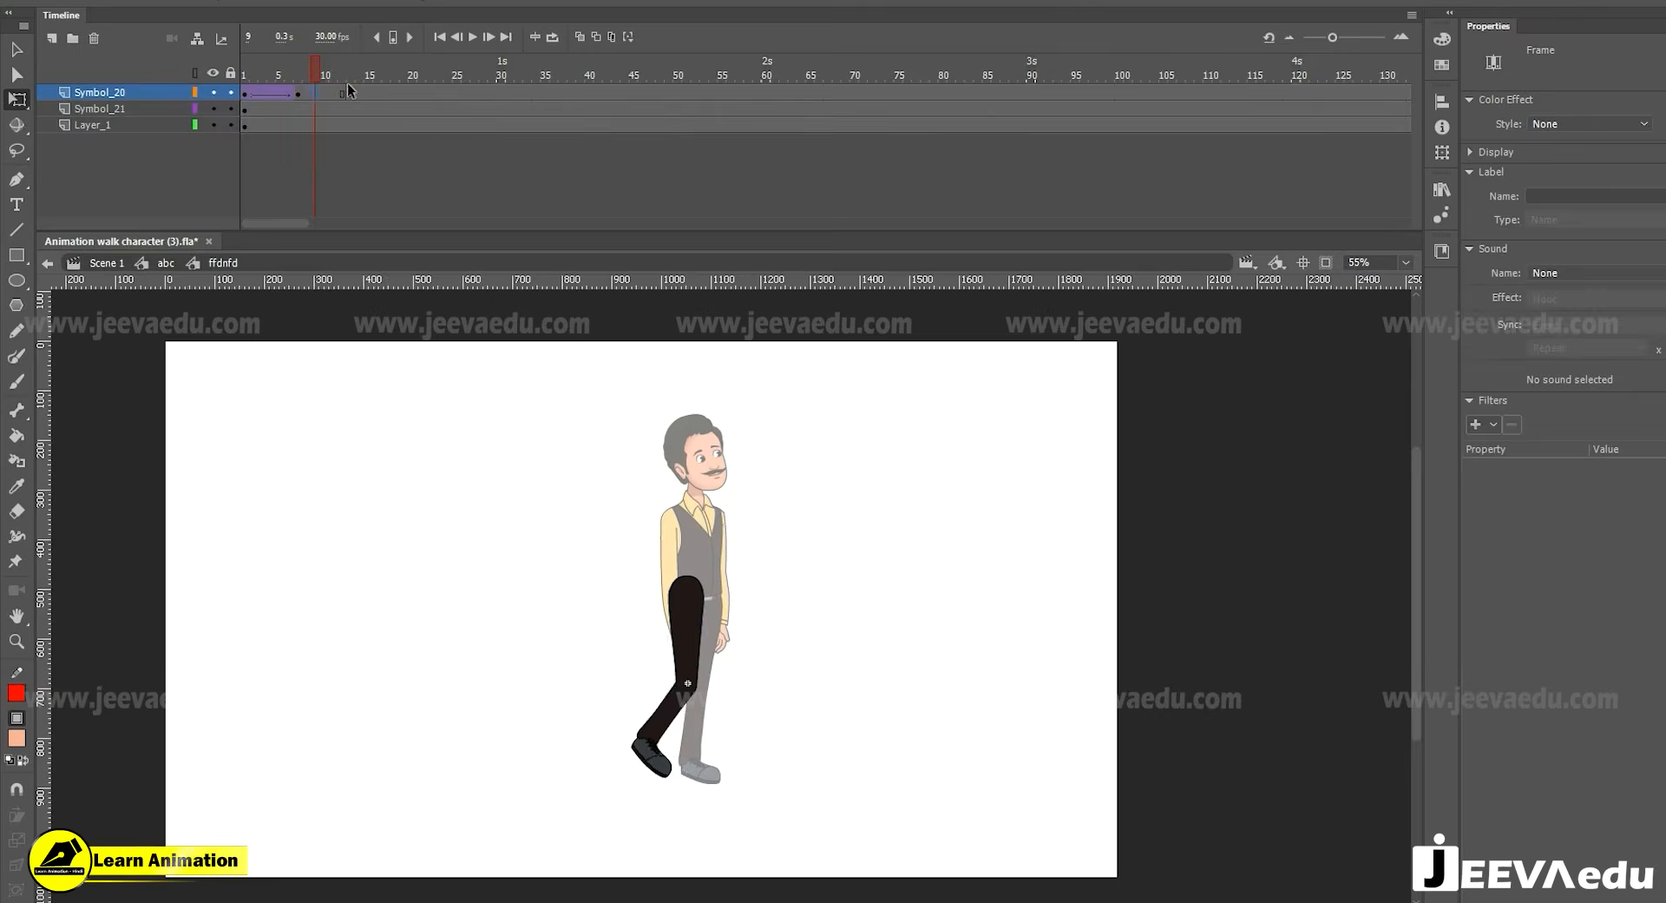
right_click(347, 90)
left_click(412, 279)
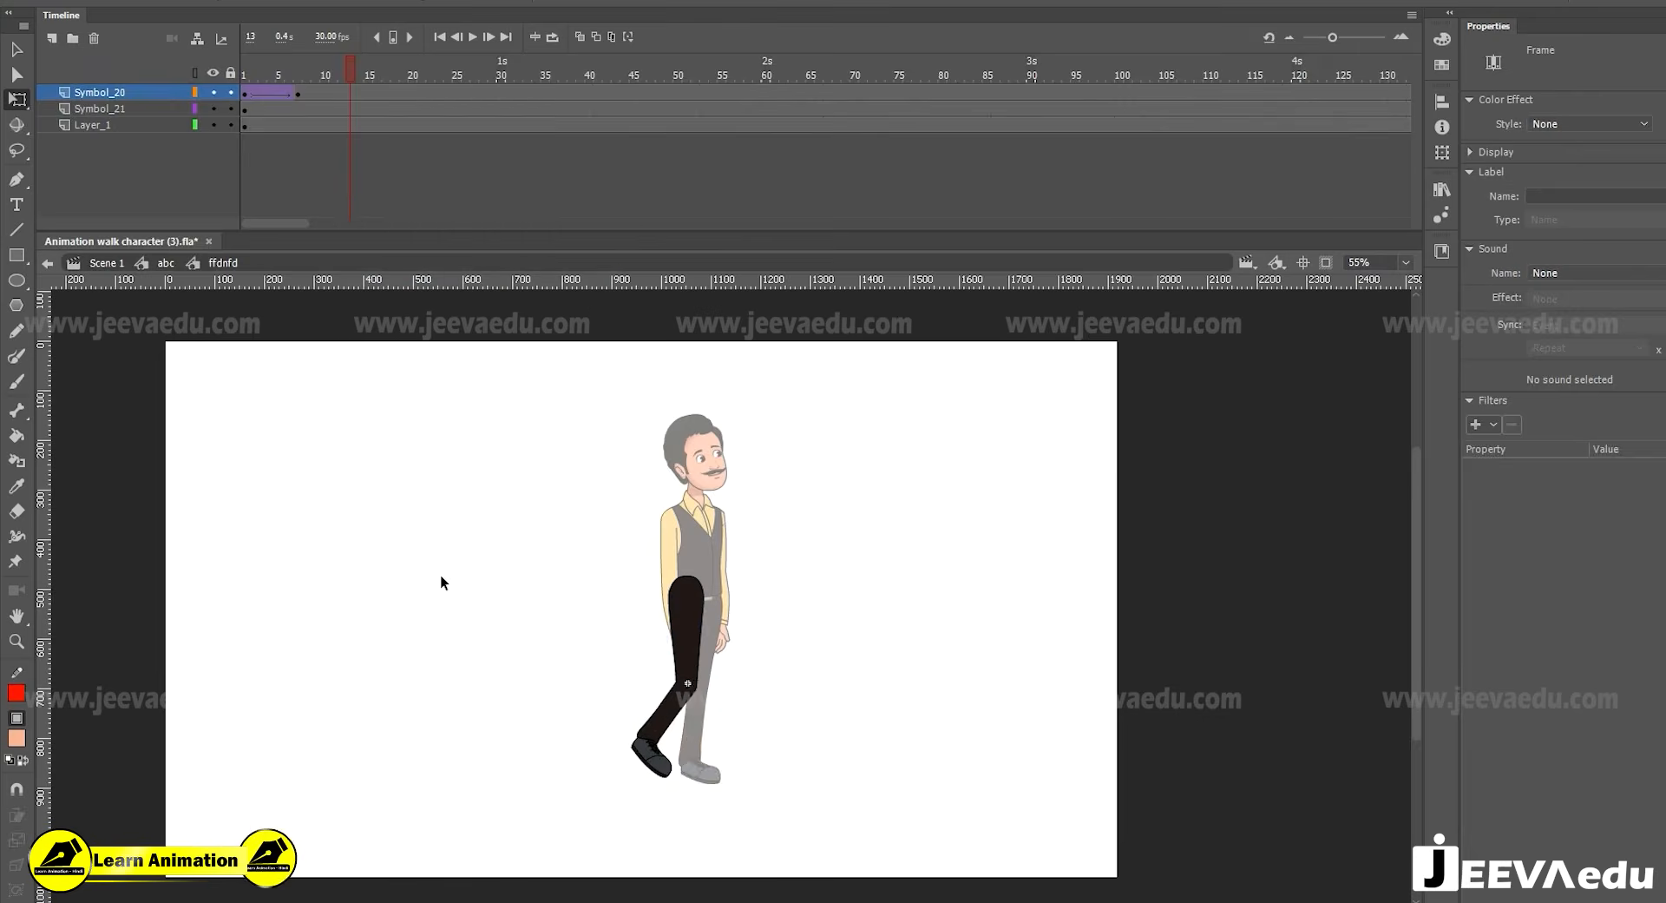
double_click(440, 574)
Rotate the rear leg forward at frame 13 so its foot rests beside the front foot
left_click_drag(316, 71, 351, 97)
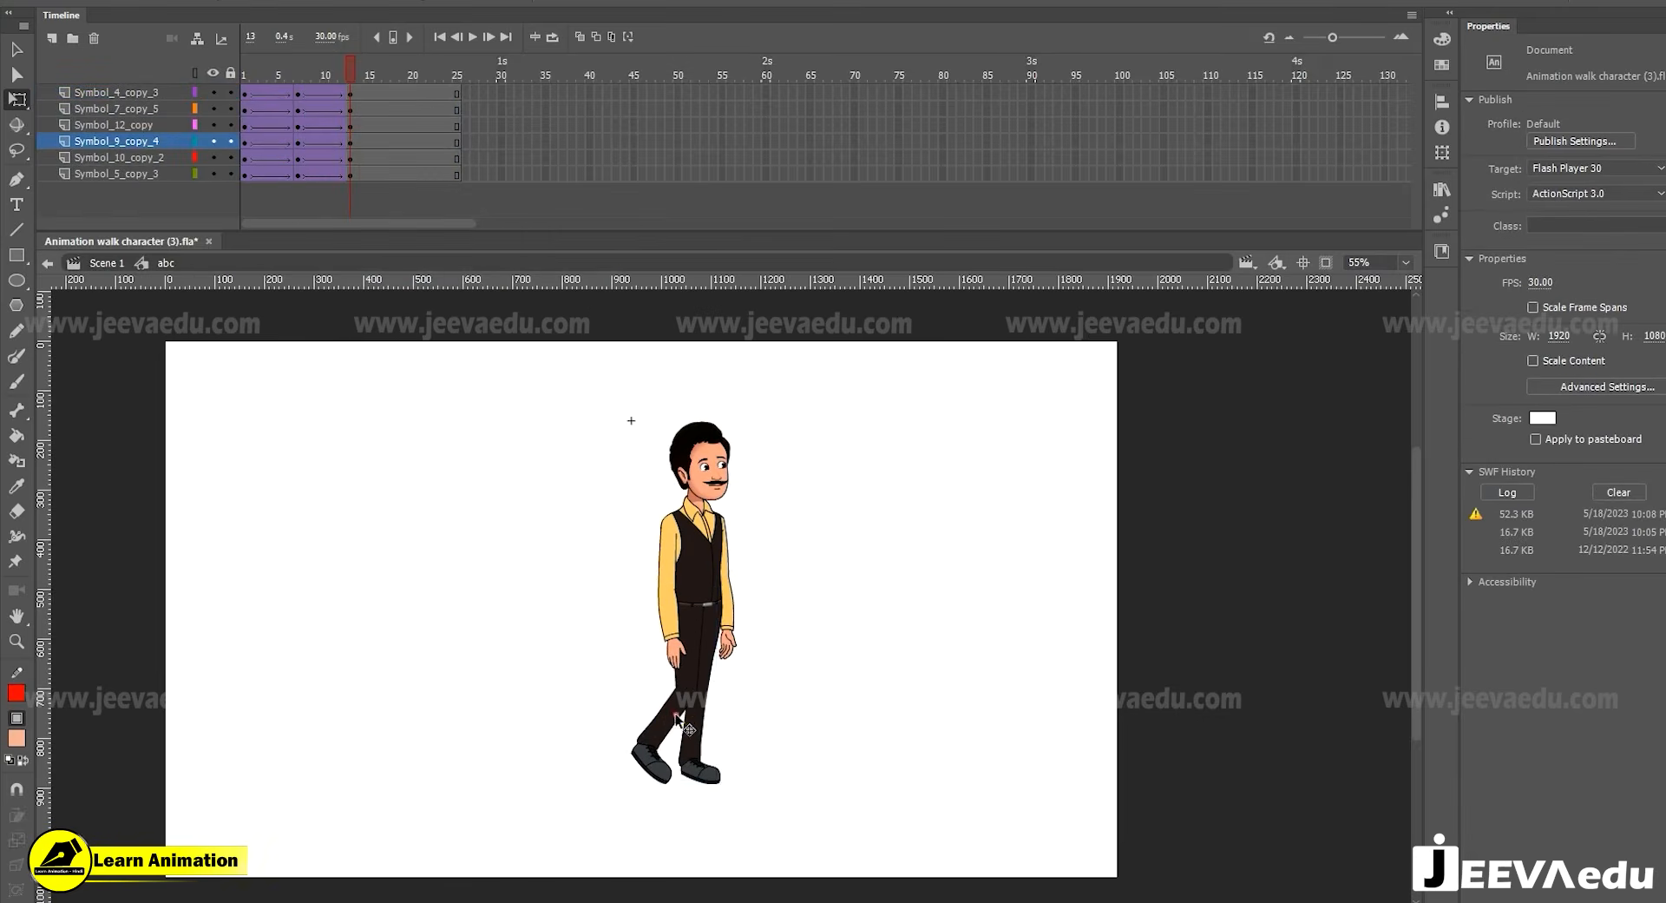
left_click(678, 720)
left_click_drag(732, 788, 769, 791)
left_click(705, 659)
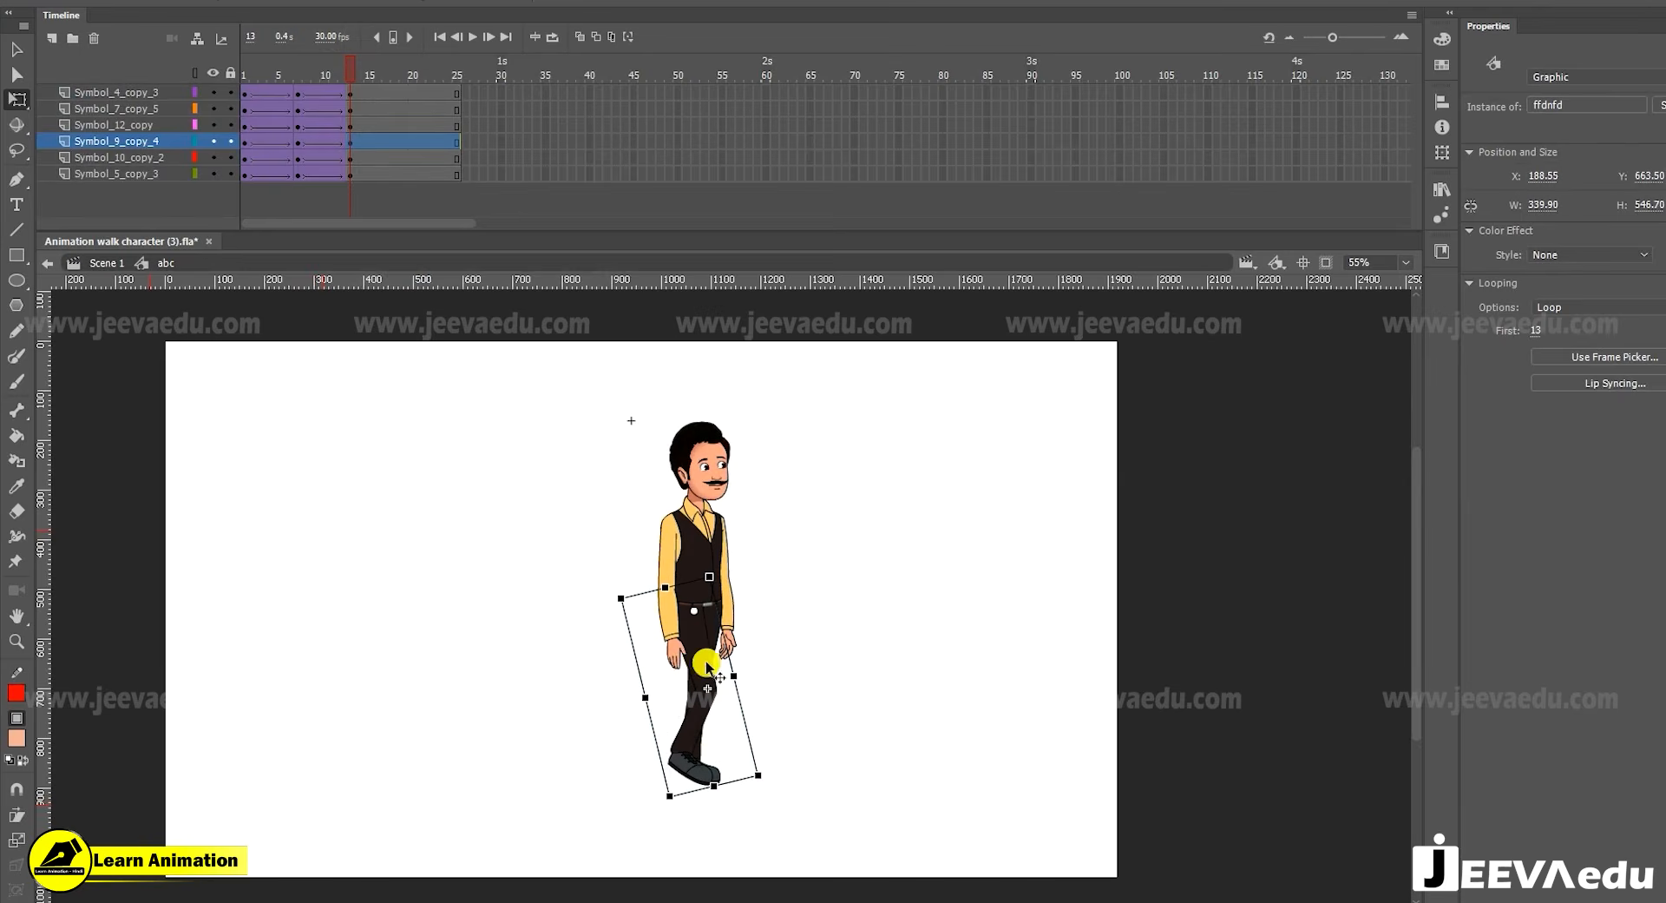
key("z")
left_click(698, 666)
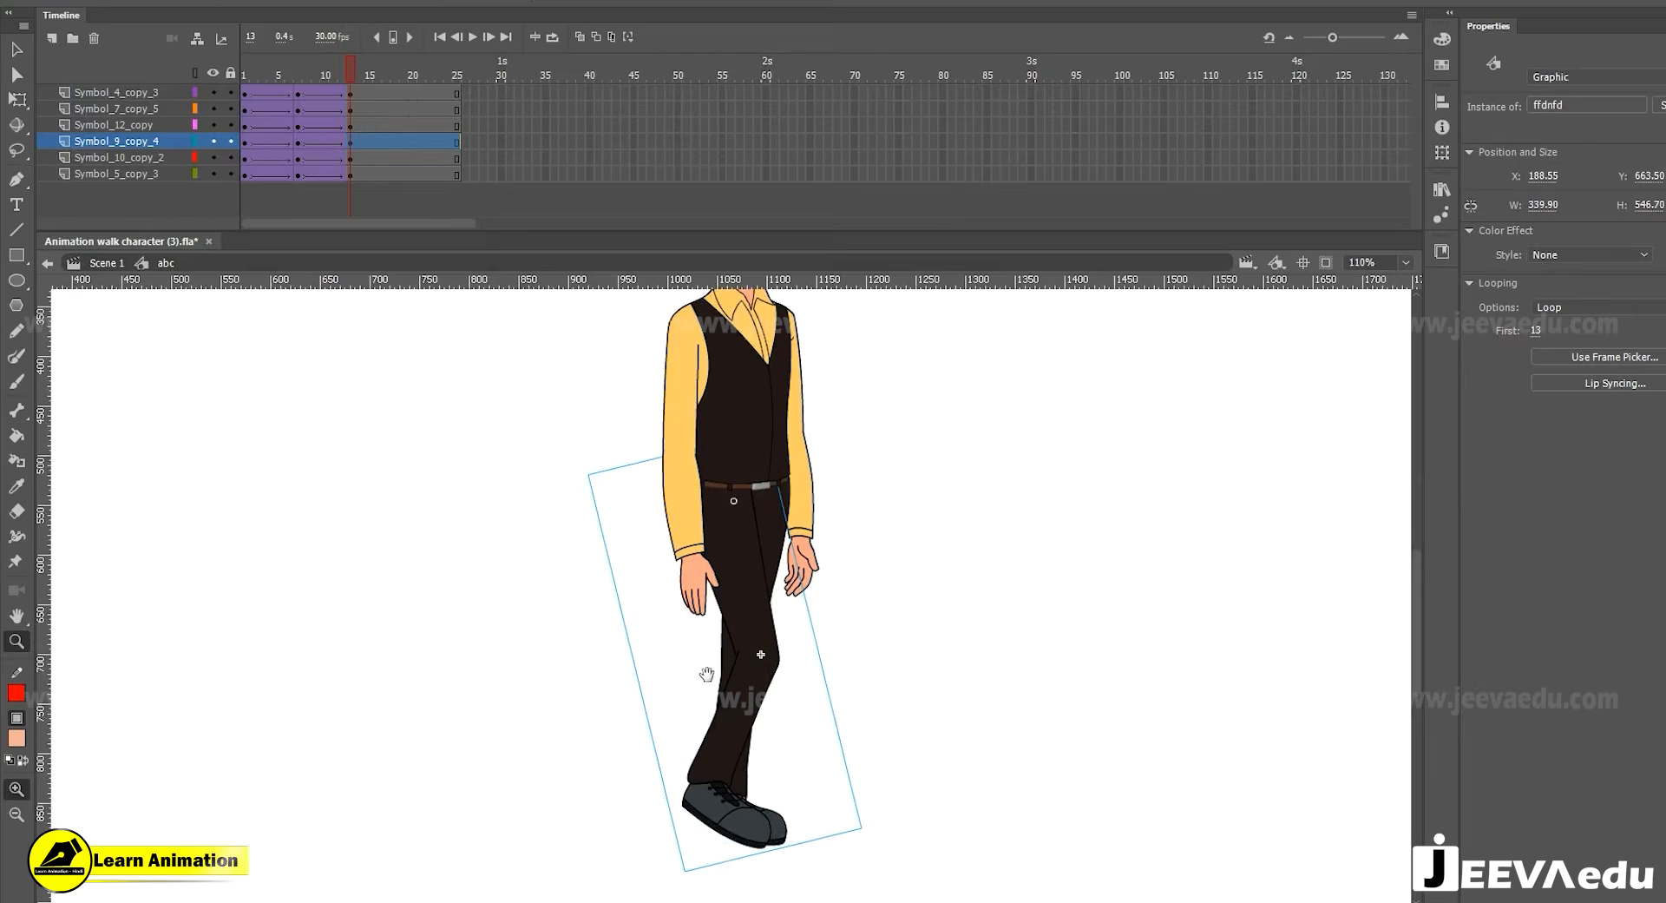
left_click_drag(706, 674, 707, 756)
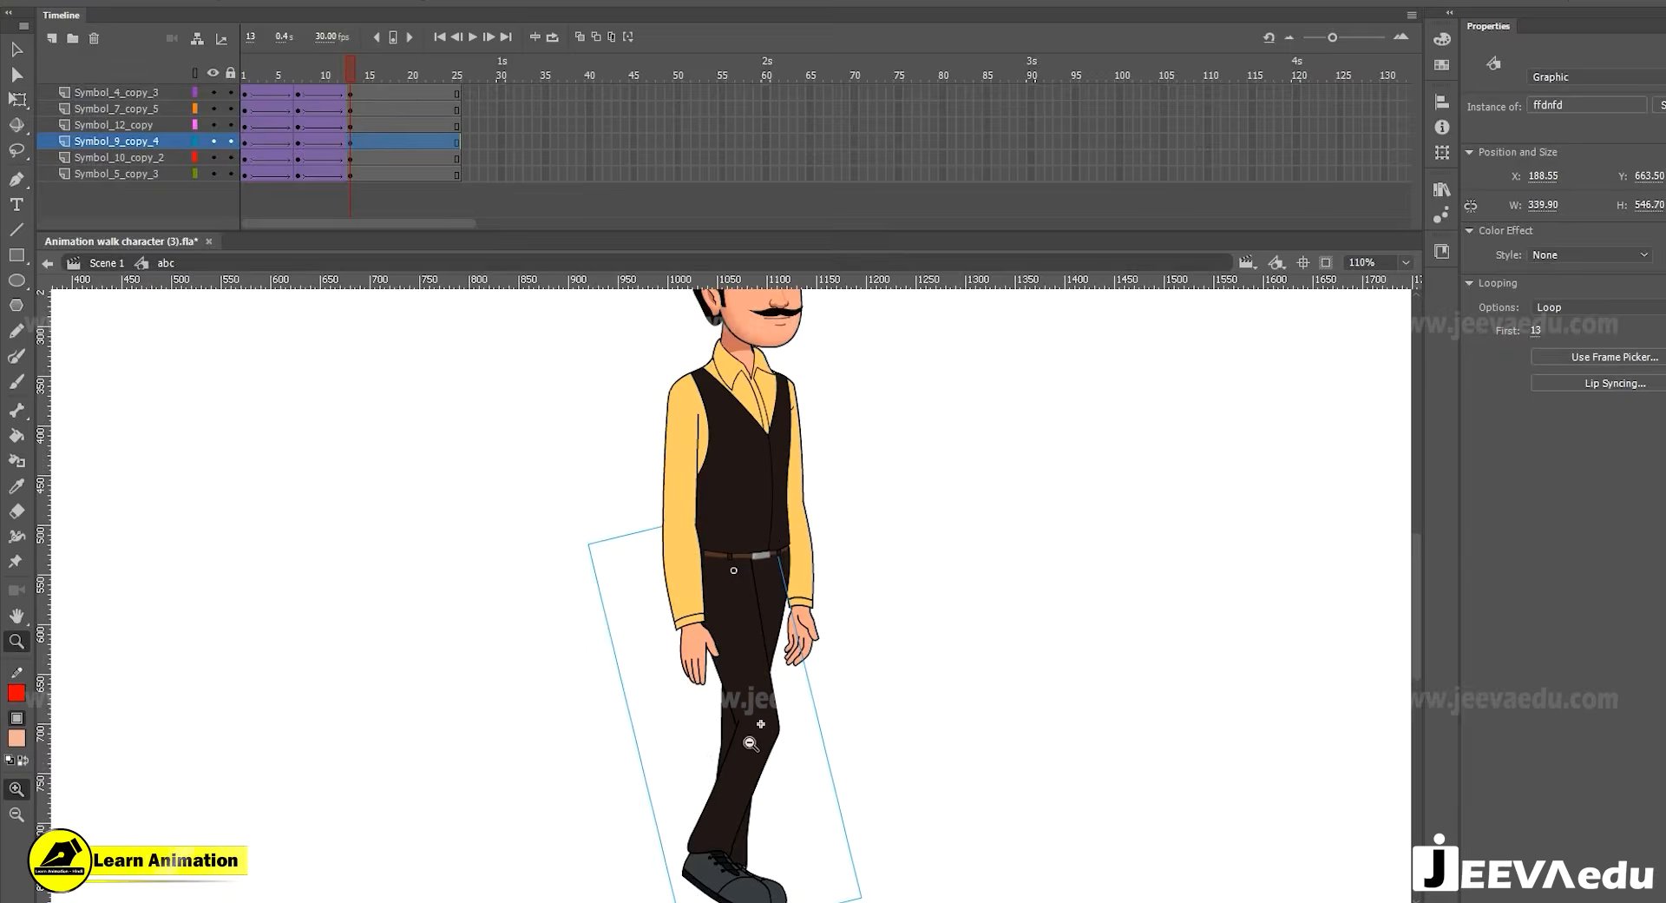
left_click(750, 745, "alt")
key("v")
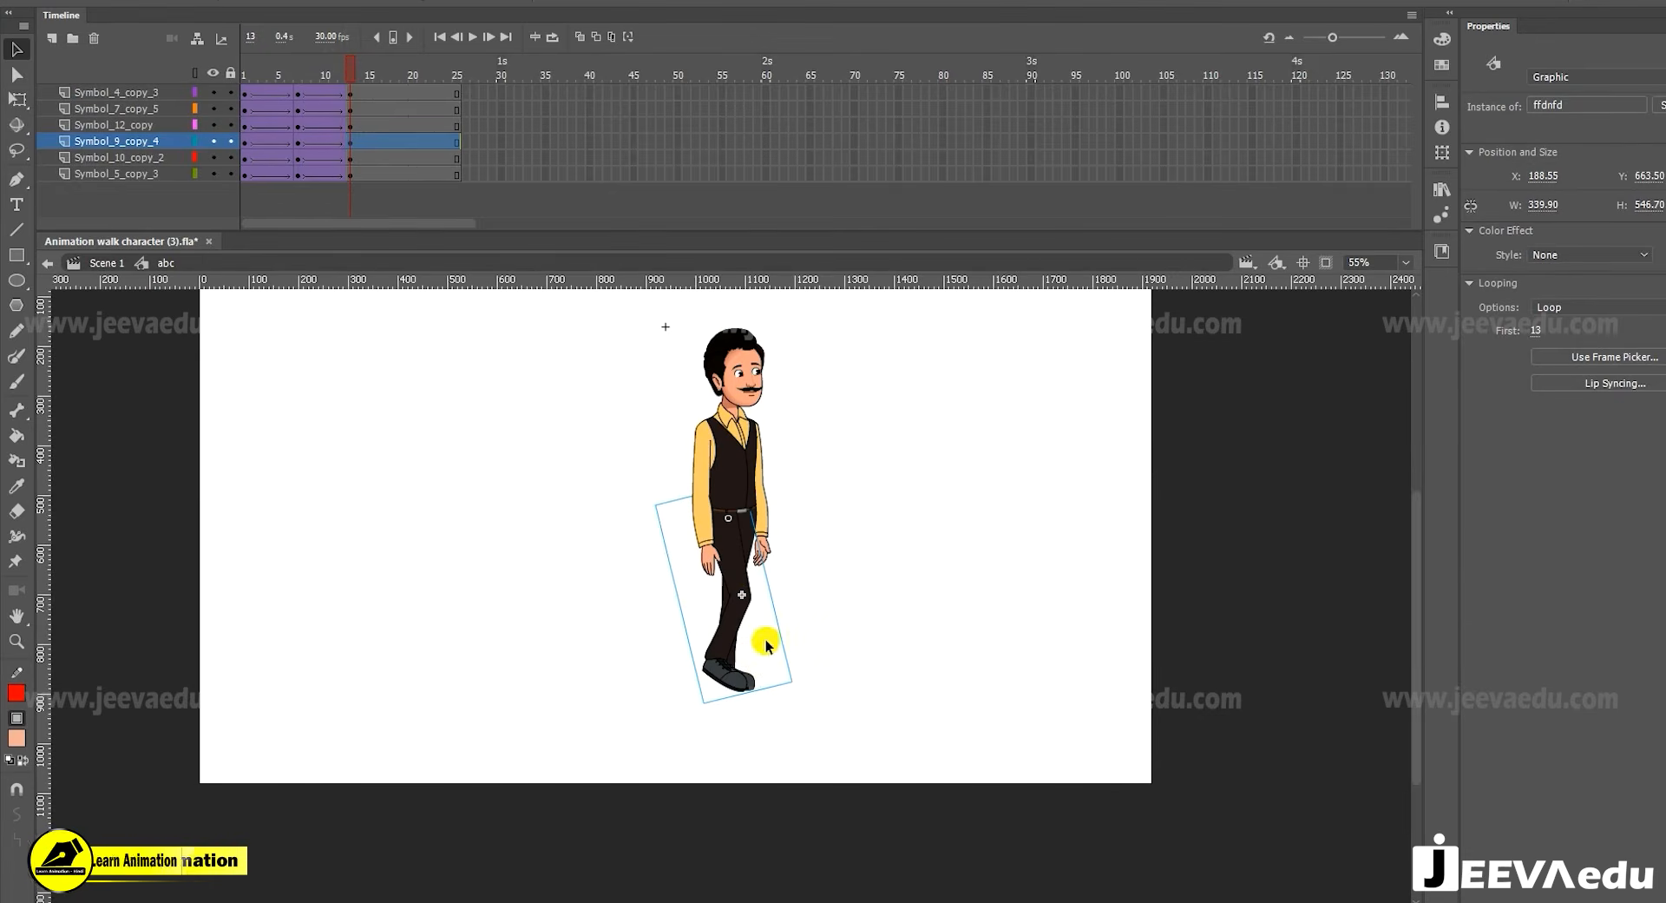
Play the abc animation and review the movement between frames 7 and 13
mouse_move(333, 65)
left_mouse_down()
mouse_move(302, 76)
mouse_move(353, 87)
mouse_move(260, 82)
mouse_move(327, 89)
mouse_move(303, 81)
left_mouse_up()
key("Return")
key("Return")
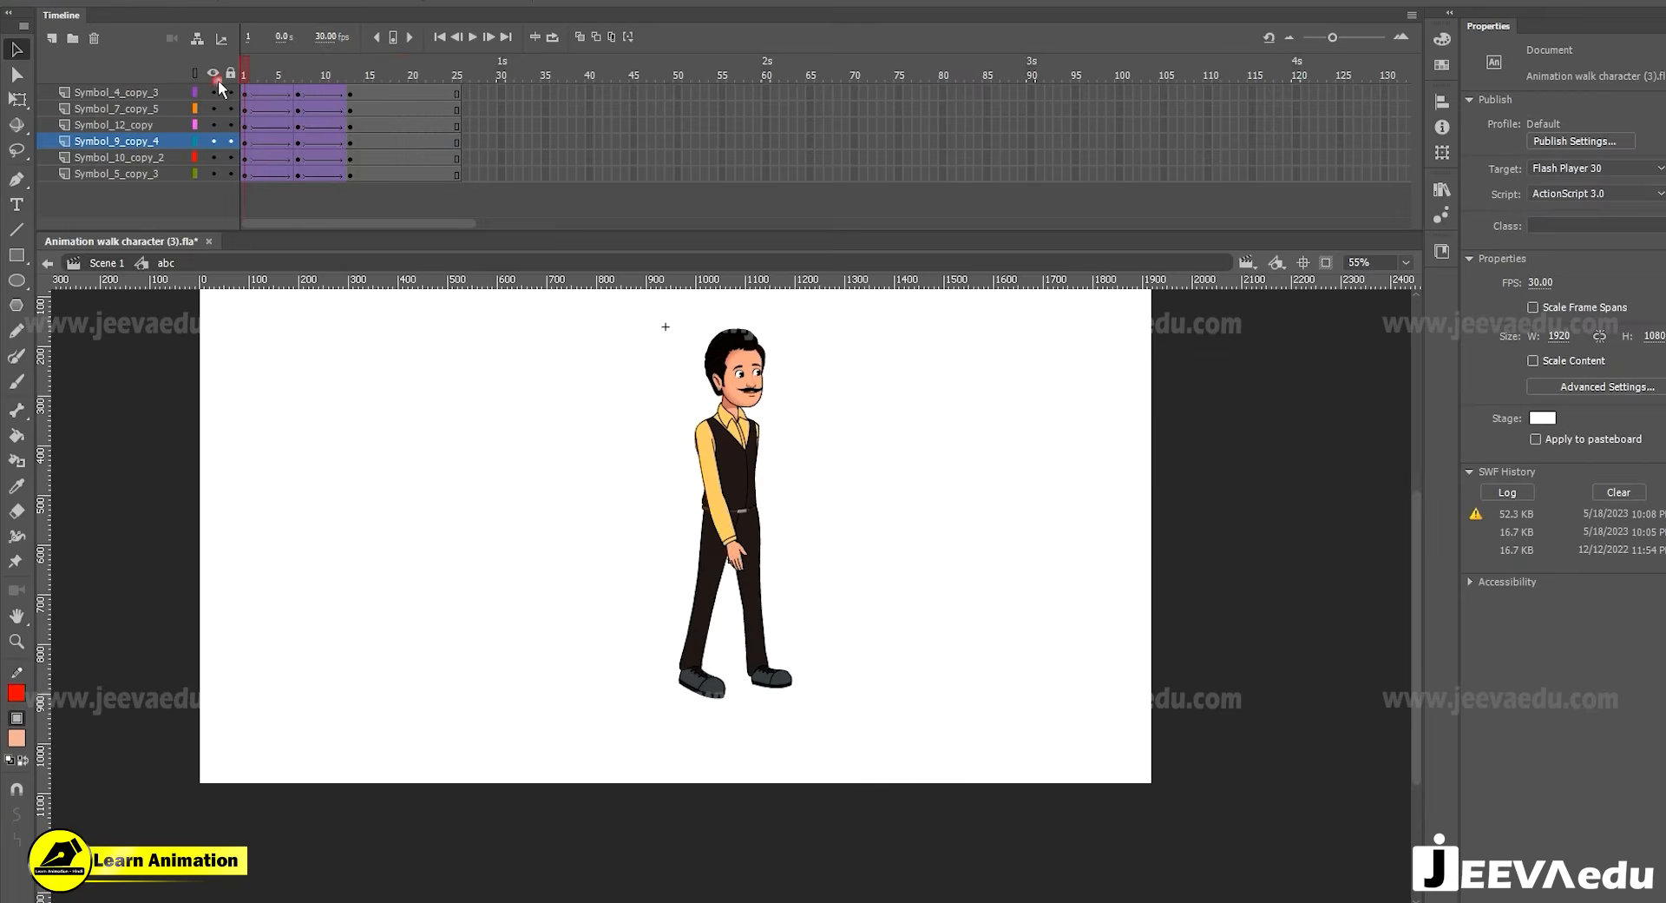
left_click_drag(351, 66, 291, 74)
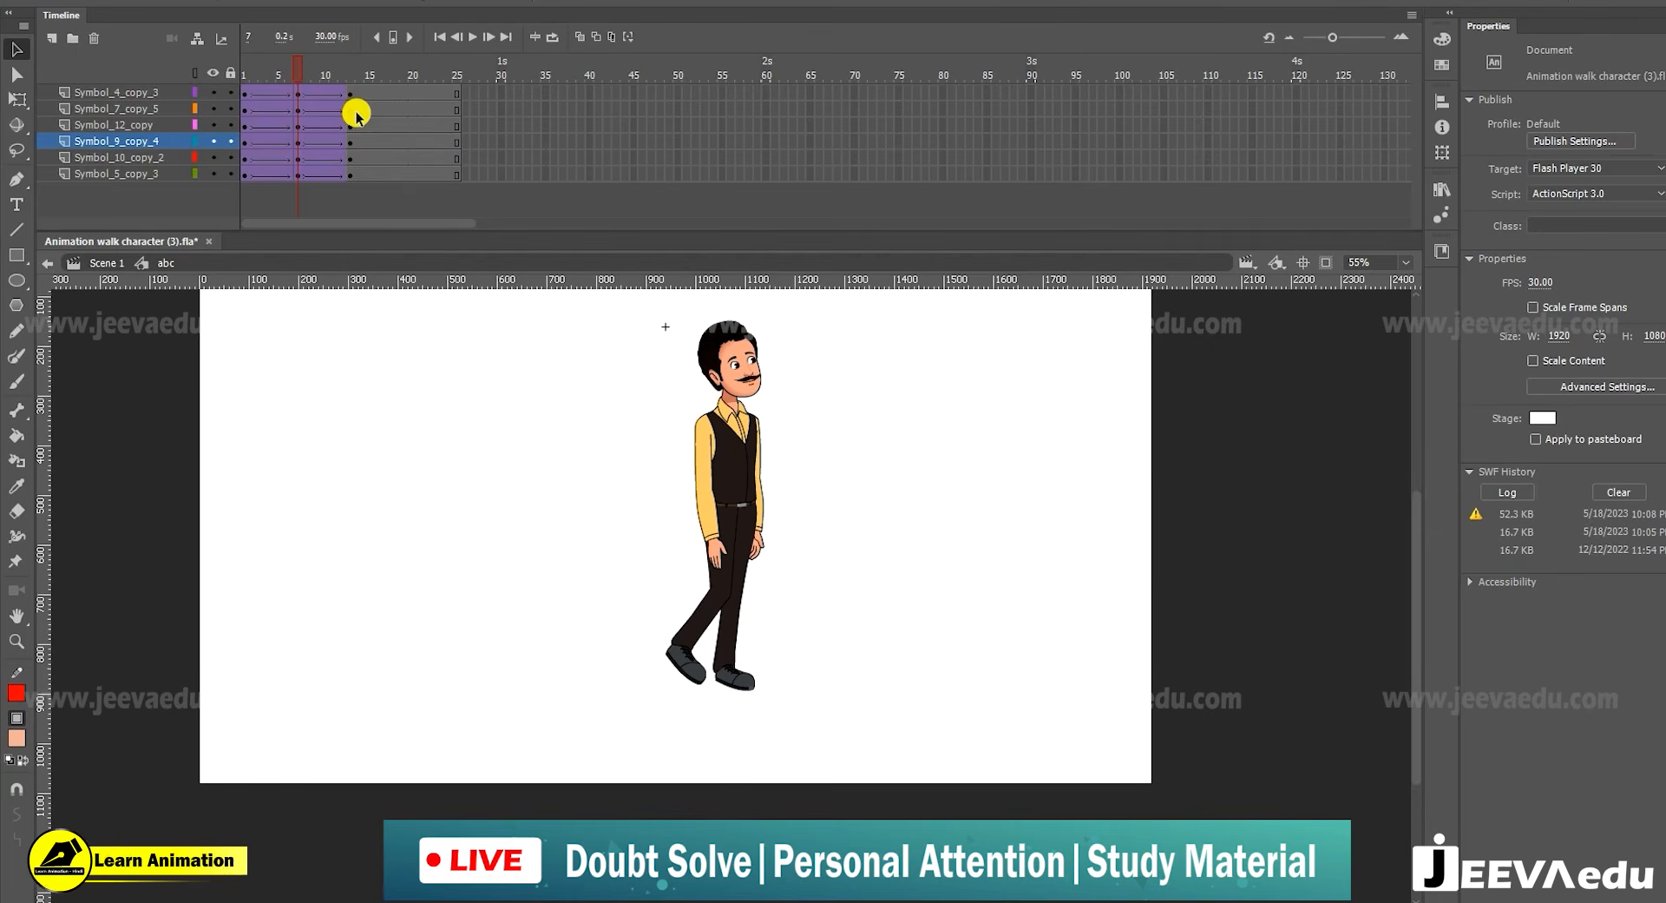
Remove one frame after frame 7 on all layers and set the rear leg's first looping frame to 12 at frame 12
key("shift+F5")
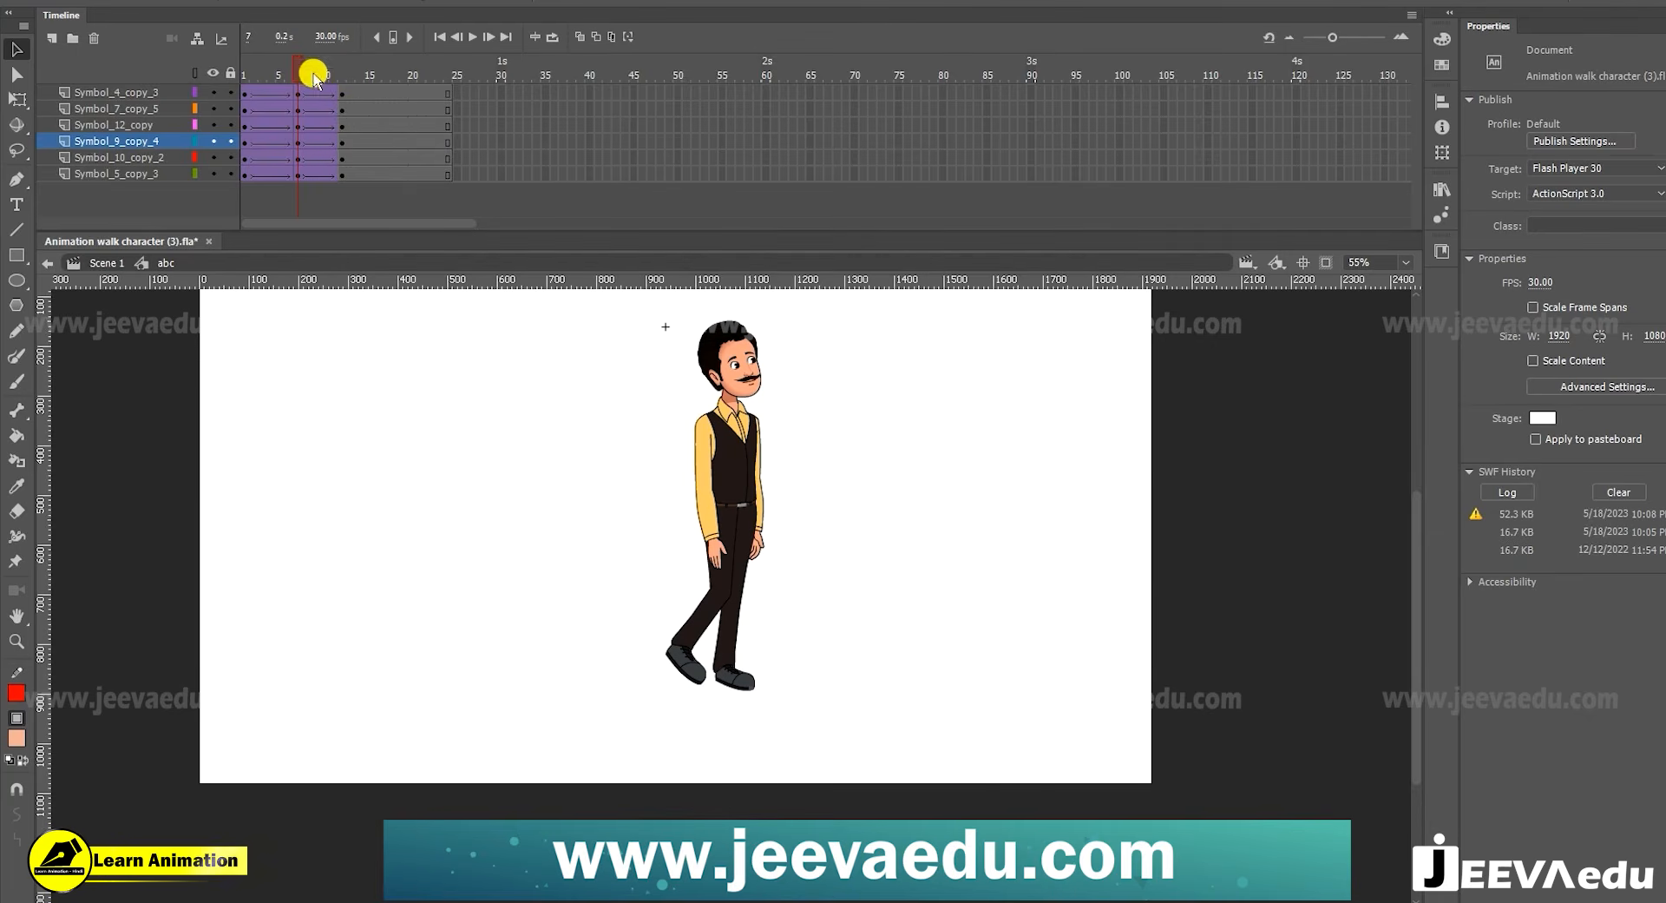
left_click_drag(314, 78, 337, 101)
left_click(342, 92)
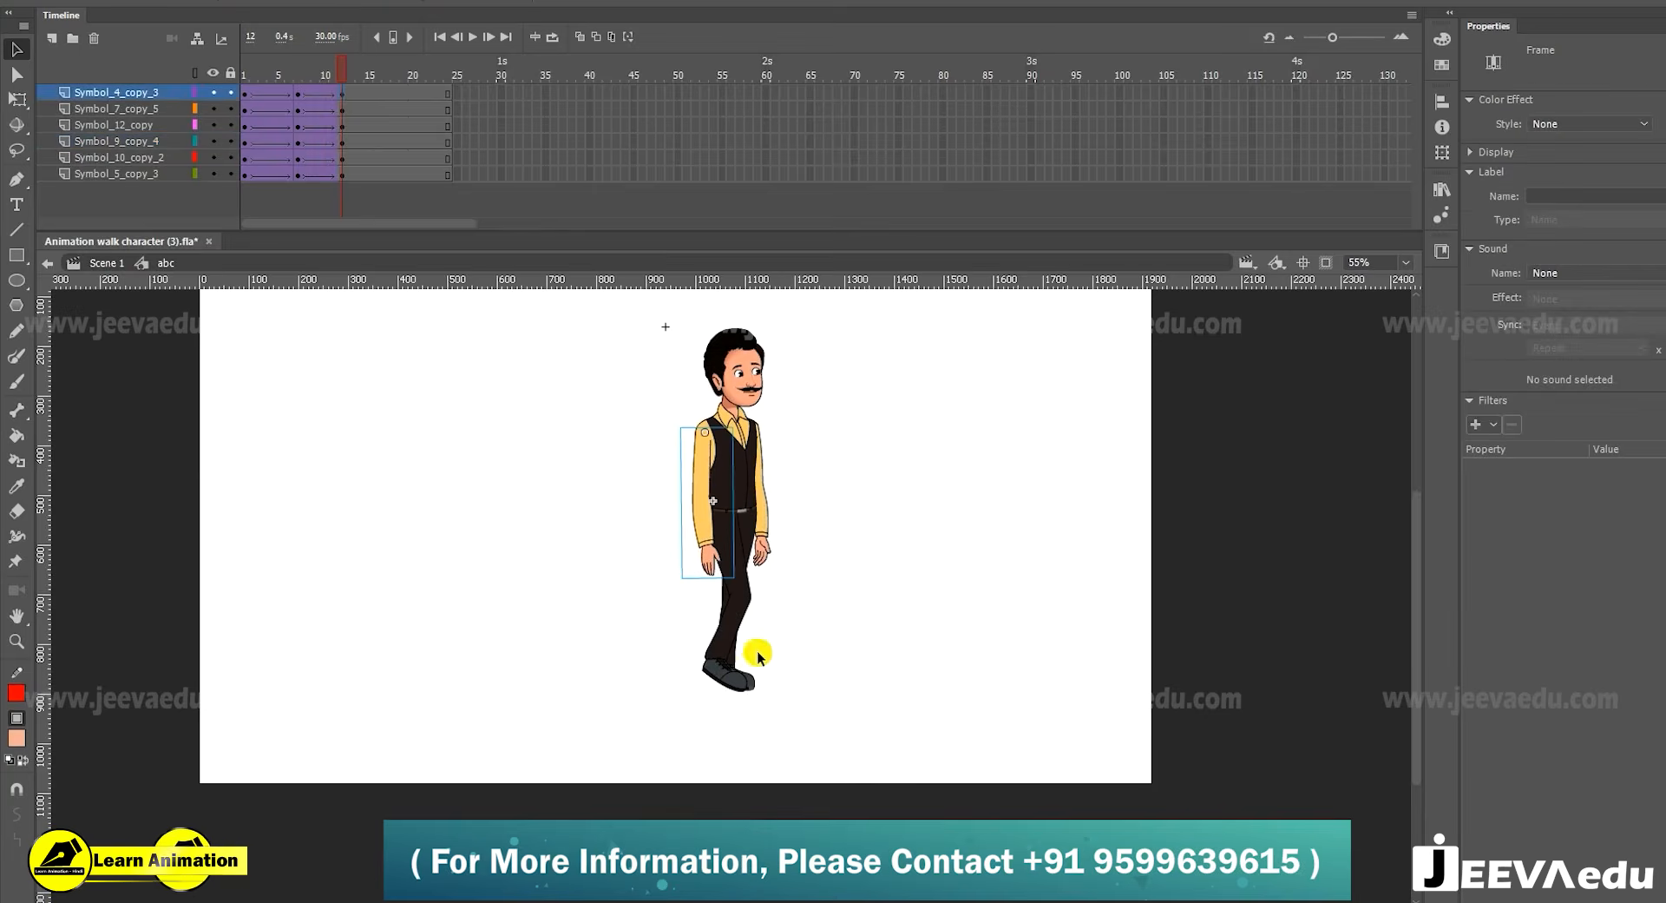
left_click(732, 623)
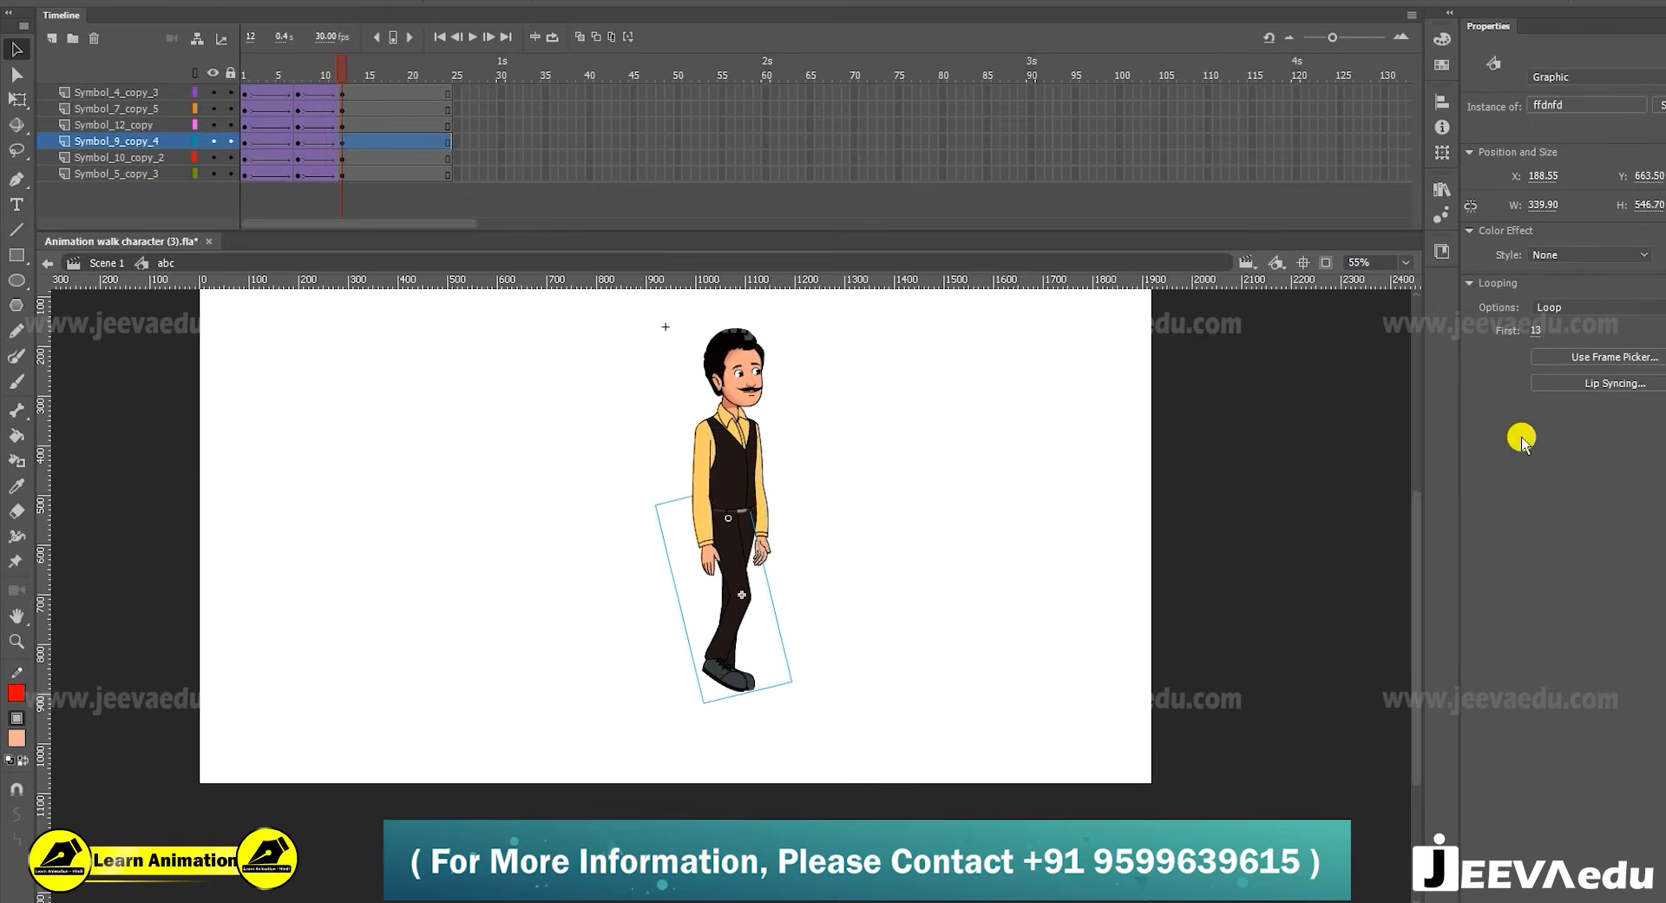
left_click(1536, 329)
type("12")
left_click(1545, 470)
left_click_drag(332, 70, 368, 75)
key("z")
left_click(699, 627)
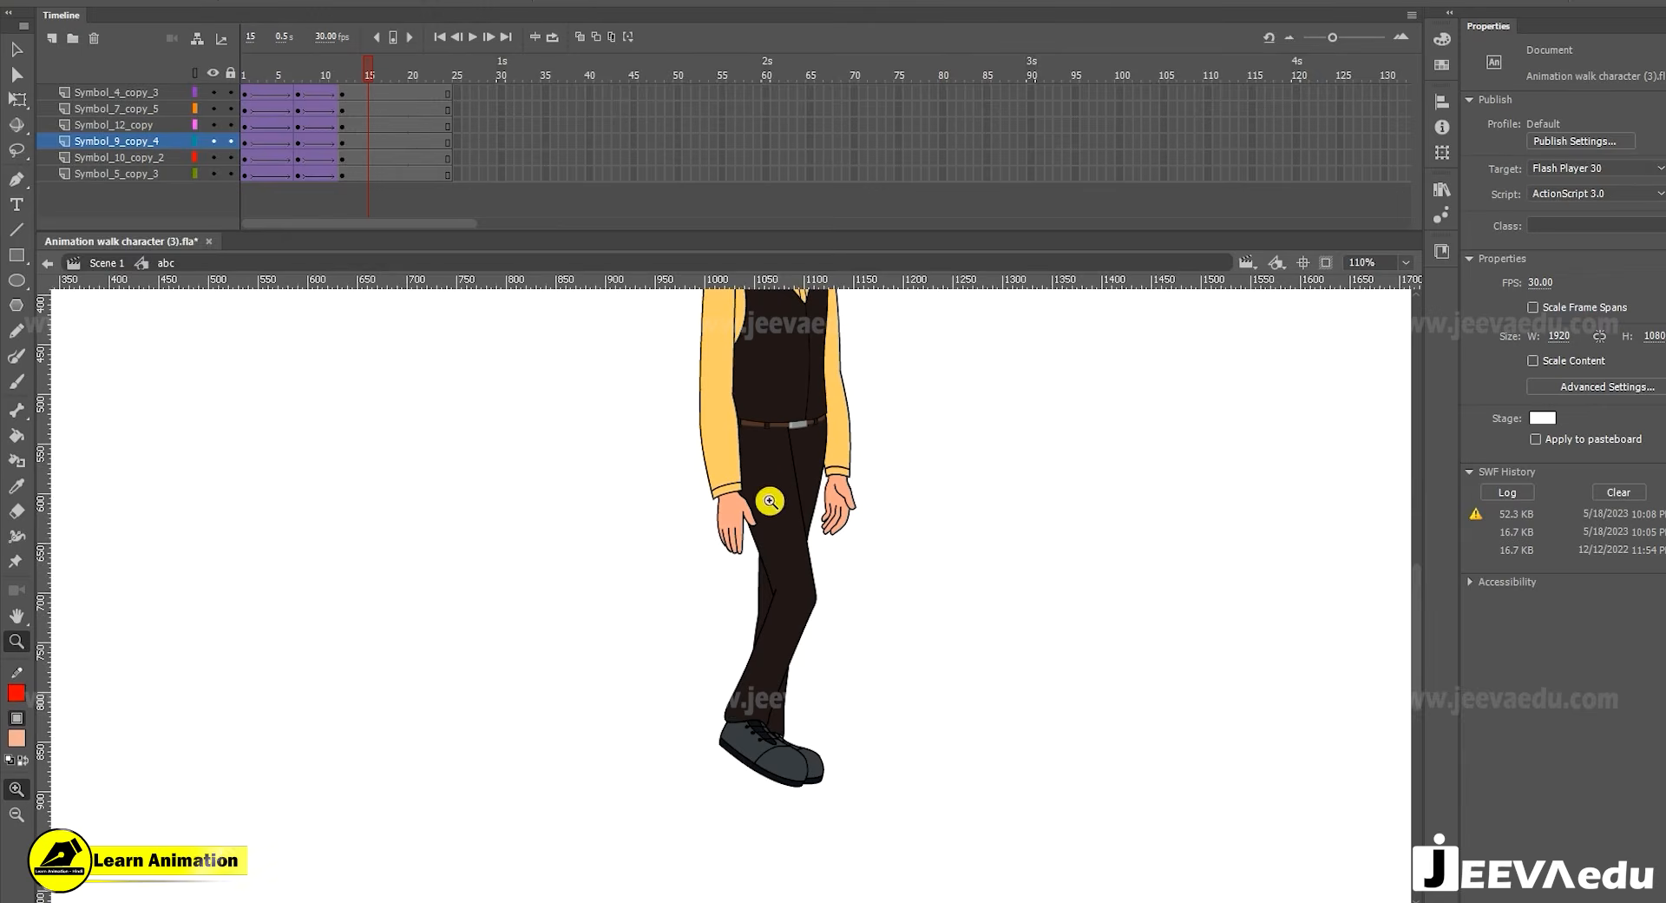
left_click(789, 614, "alt")
Insert keyframes at frame 18 on all six layers of abc and create classic tweens between frames 12 and 18
left_click_drag(351, 65, 345, 130)
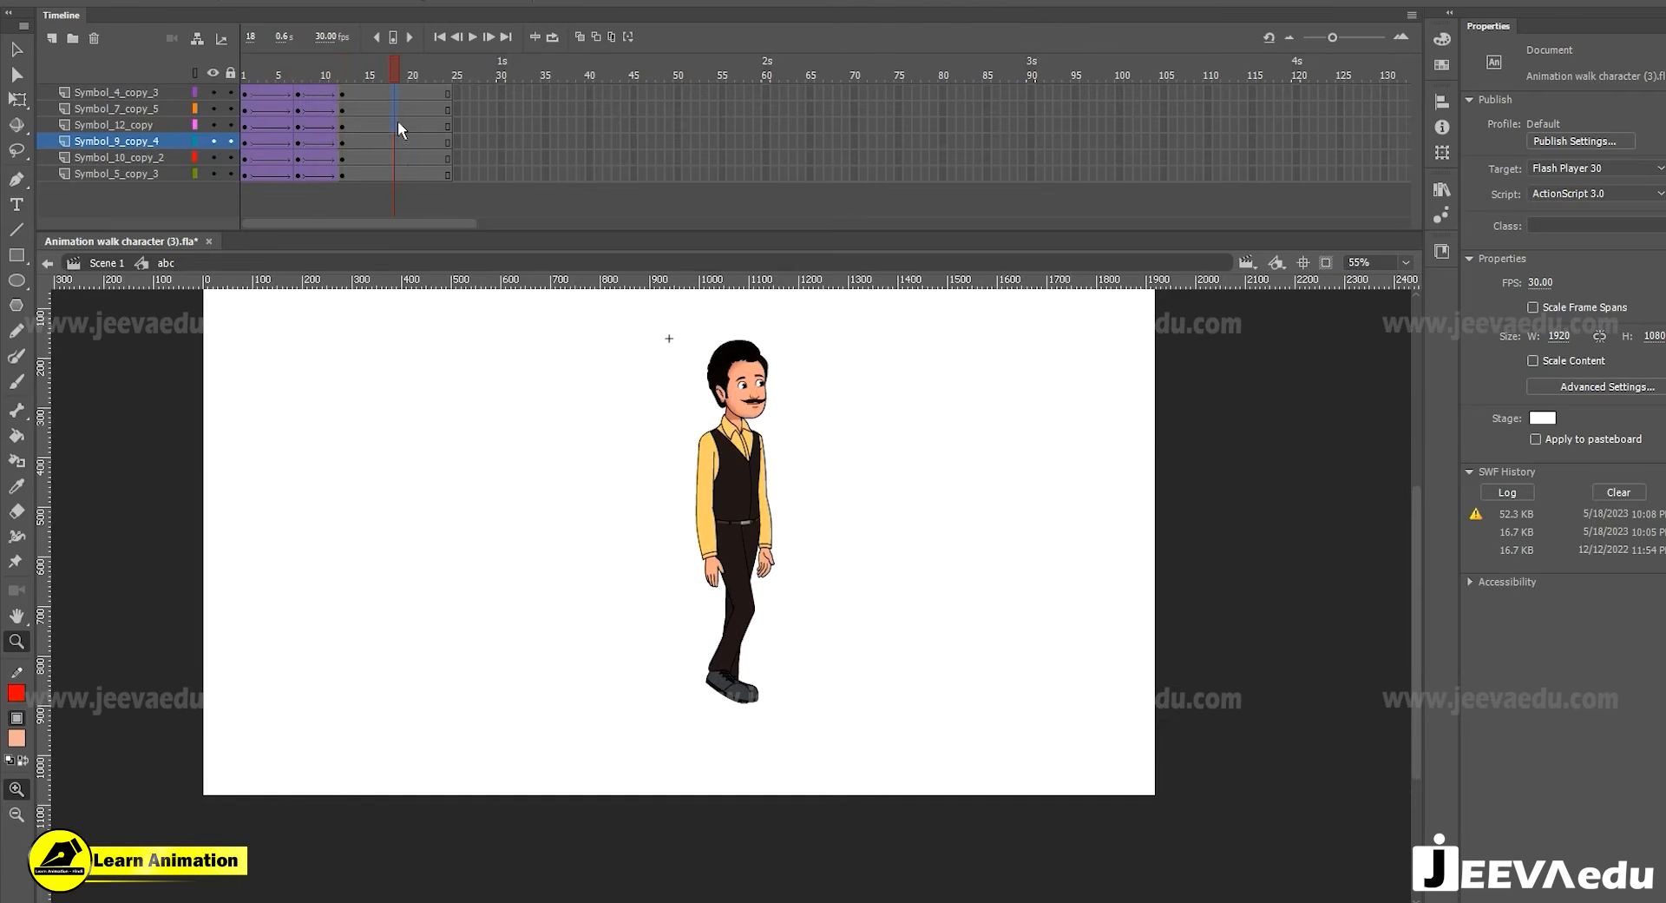
left_click(394, 184)
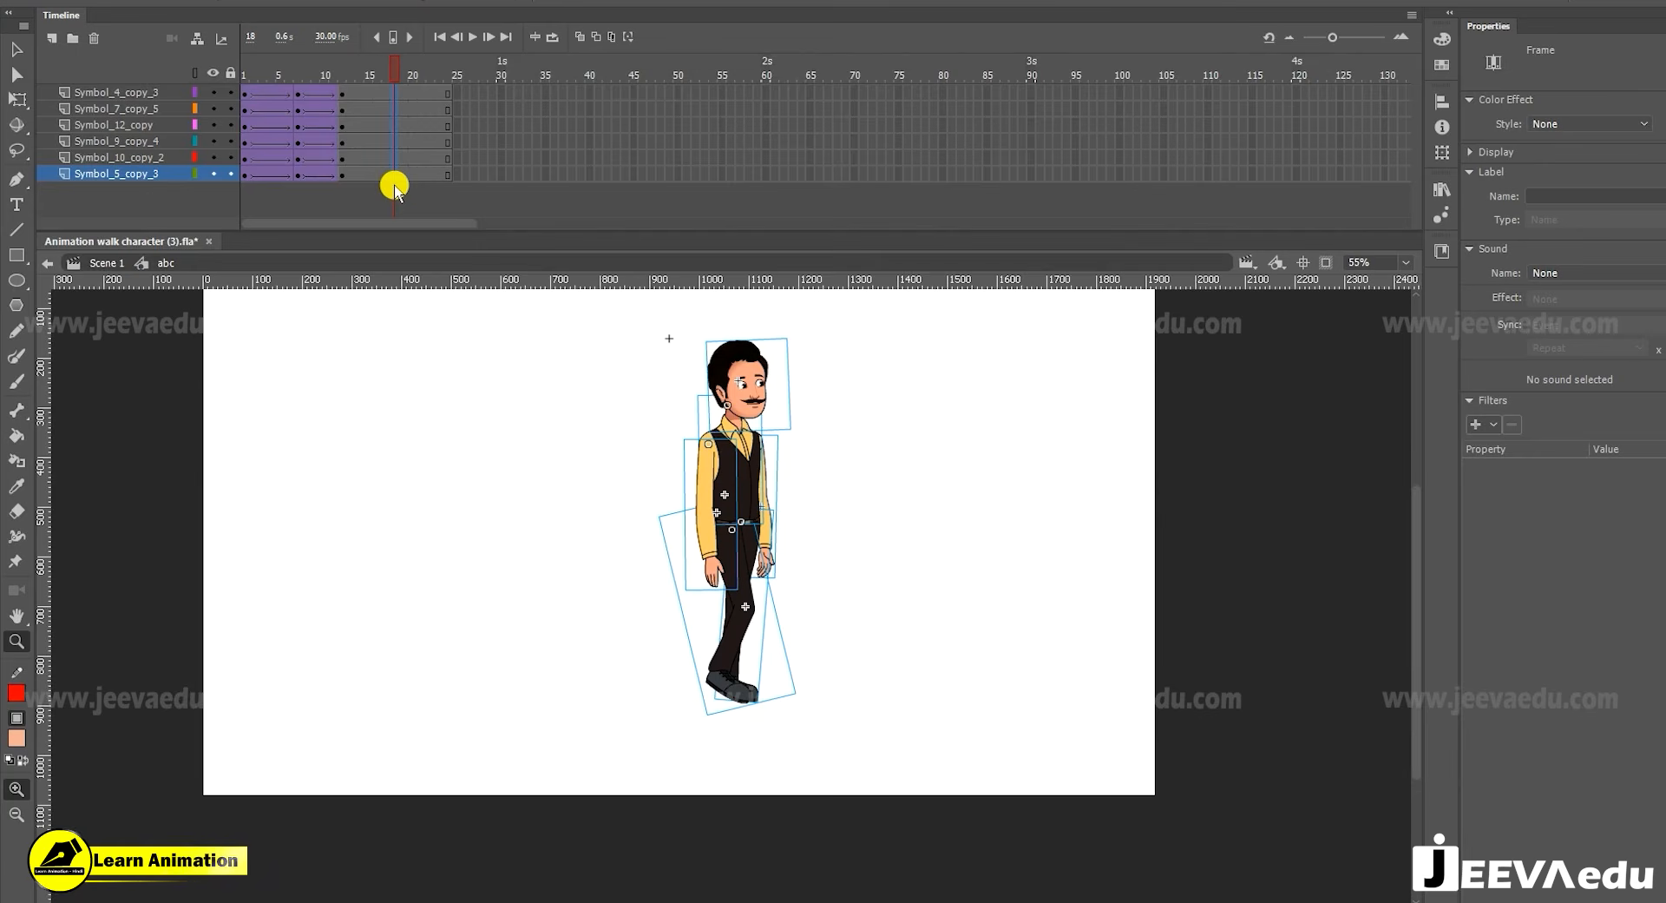
key("F6")
left_click_drag(372, 100, 342, 227)
right_click(351, 155)
left_click(389, 207)
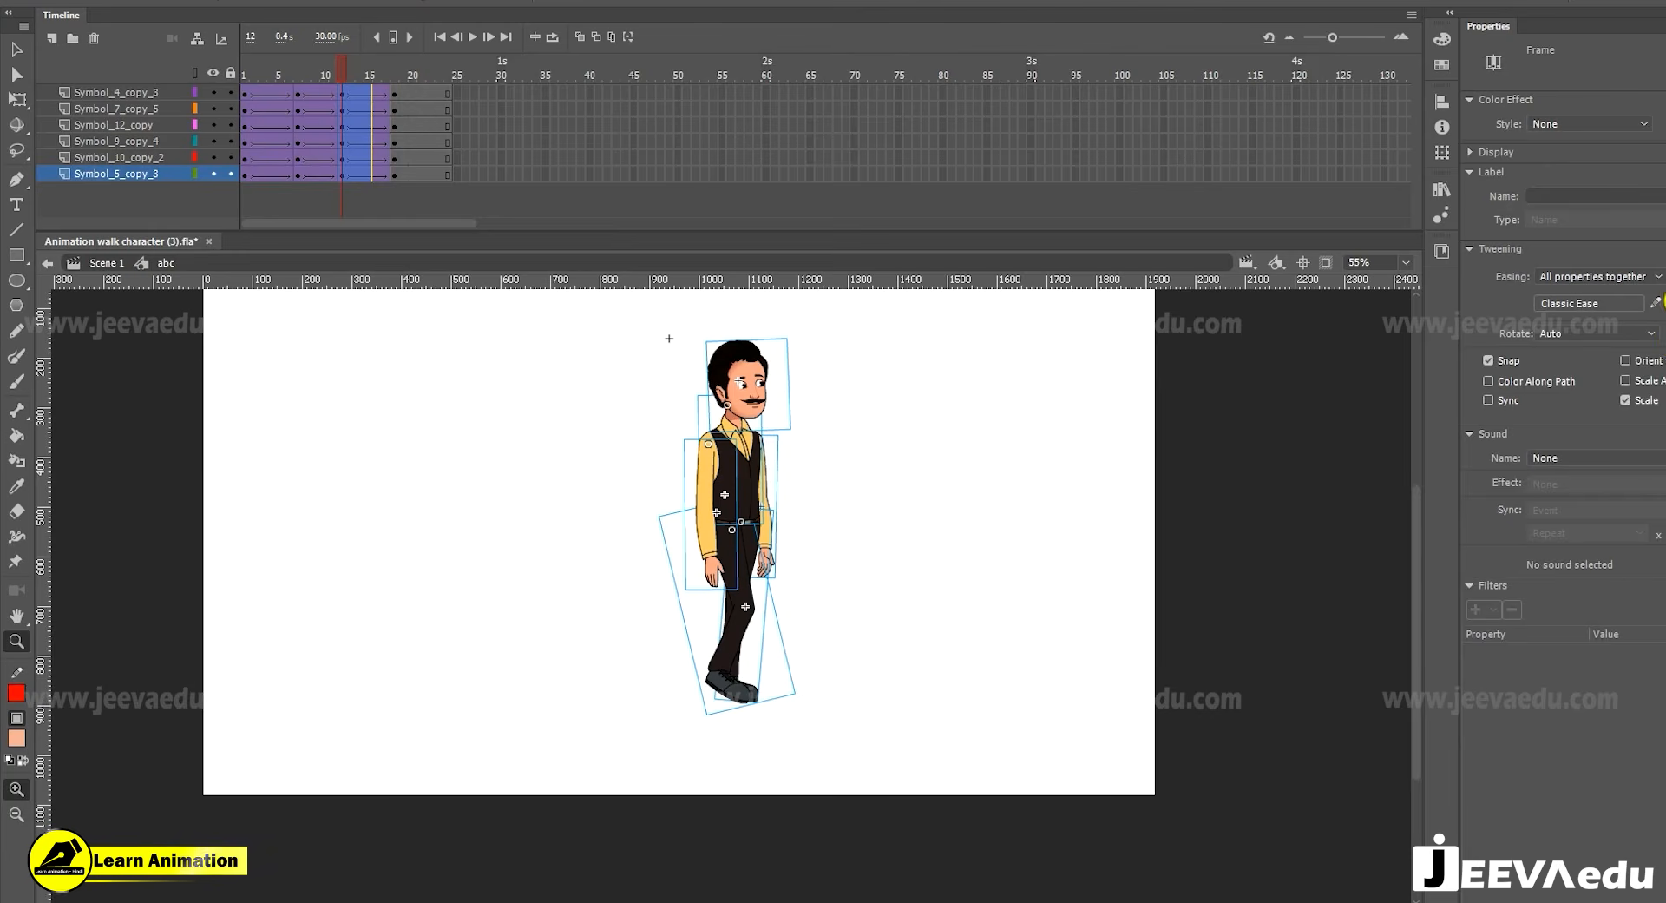
left_click(346, 66)
key("Return")
Select all body parts at frame 18 and rotate the whole character slightly counterclockwise
left_click_drag(371, 66, 394, 96)
key("v")
left_click_drag(670, 320, 810, 699)
key("q")
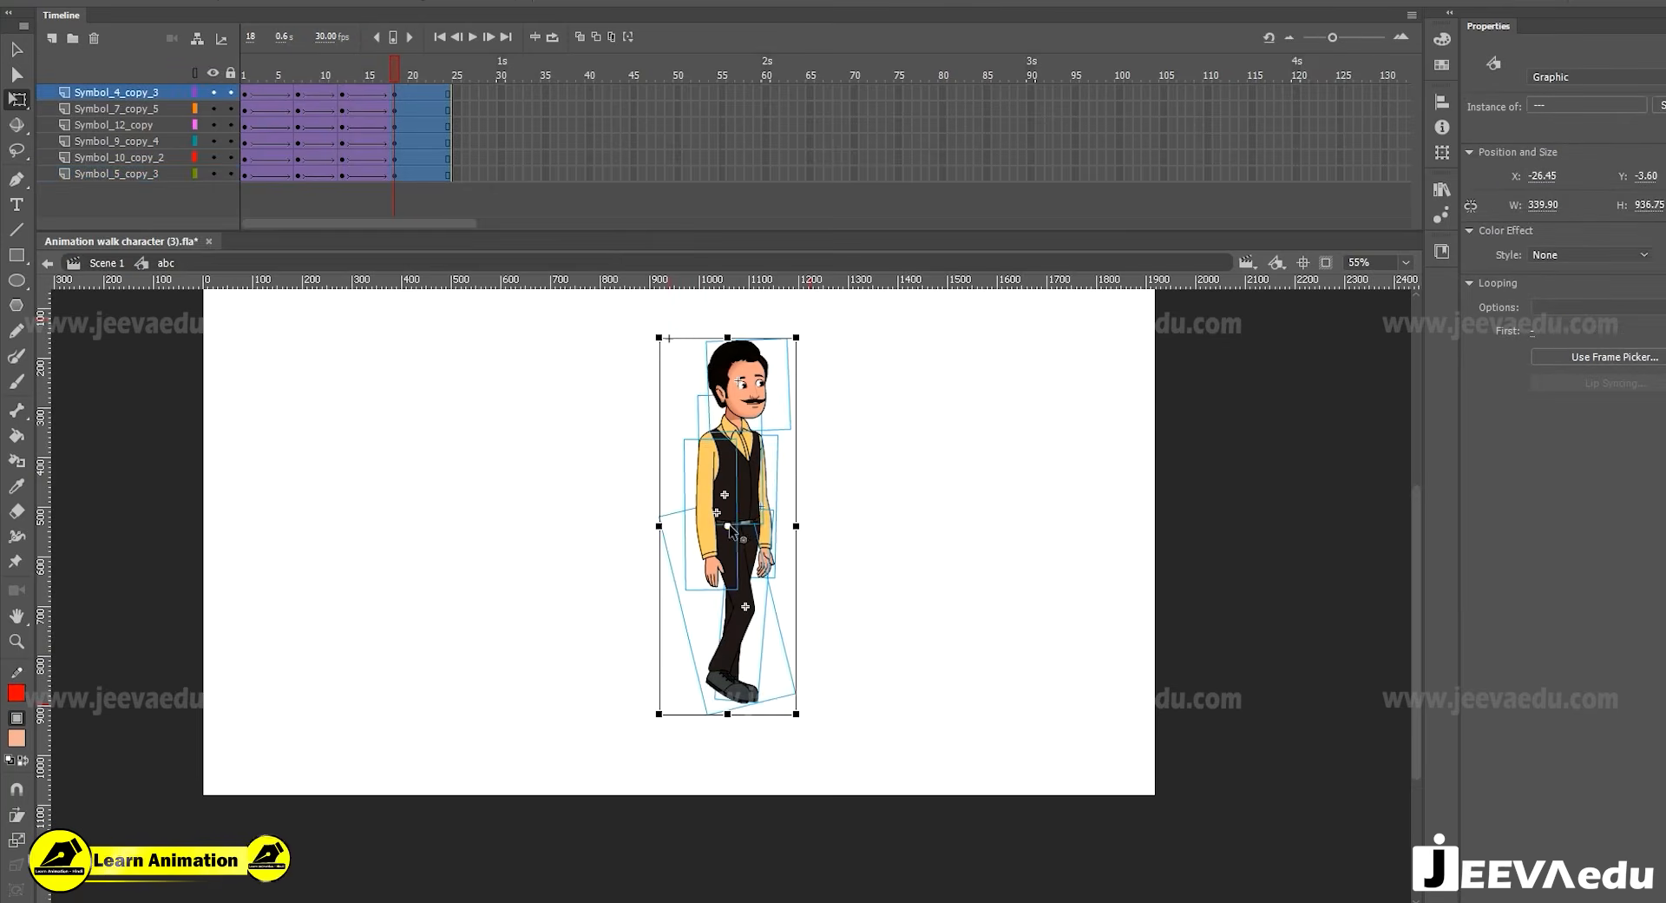
mouse_move(802, 333)
left_mouse_down()
mouse_move(807, 349)
mouse_move(800, 332)
left_mouse_up()
left_click(851, 425)
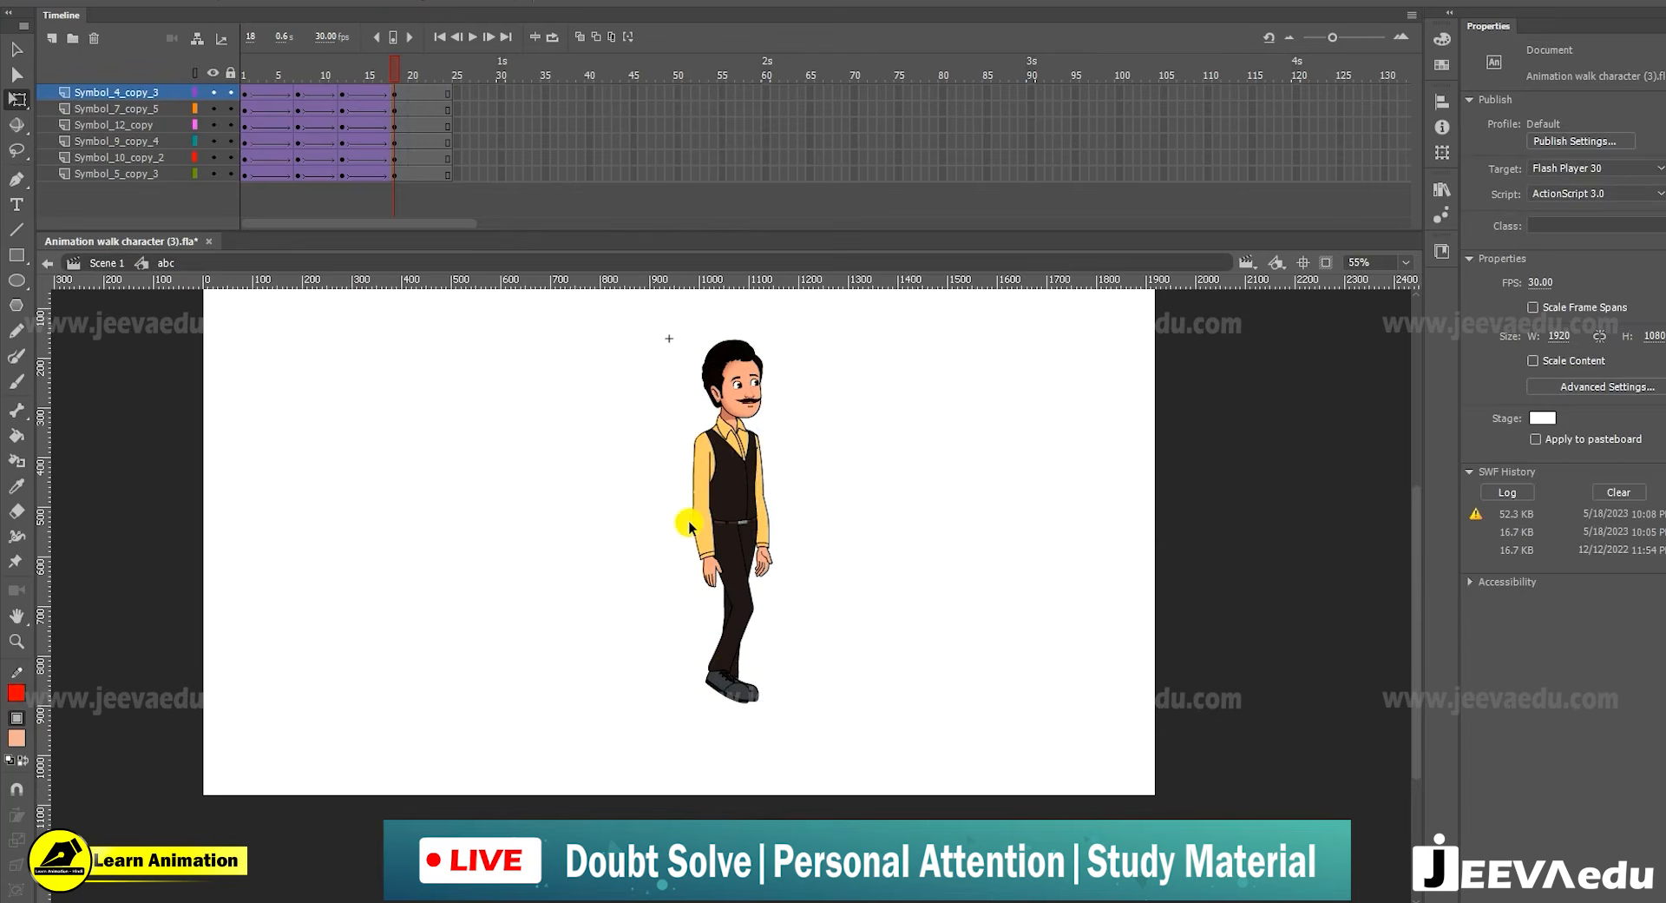
Rotate both arms at frame 18 slightly outward, away from the body
left_click(706, 542)
left_click_drag(728, 598, 721, 599)
left_click(765, 568)
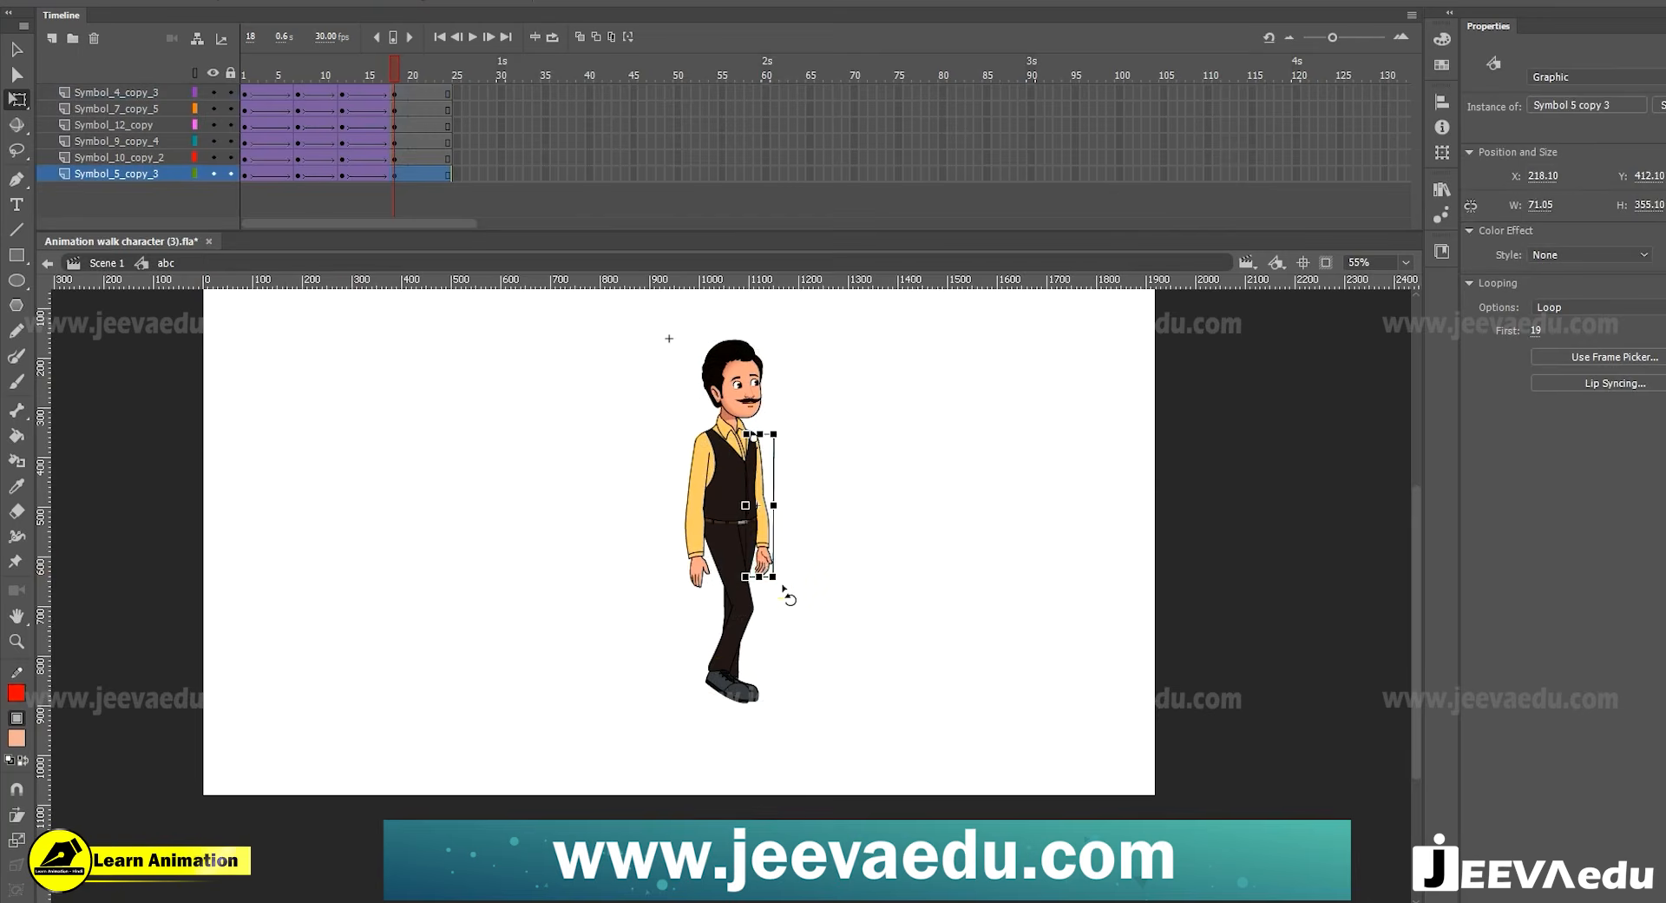
left_click(742, 611)
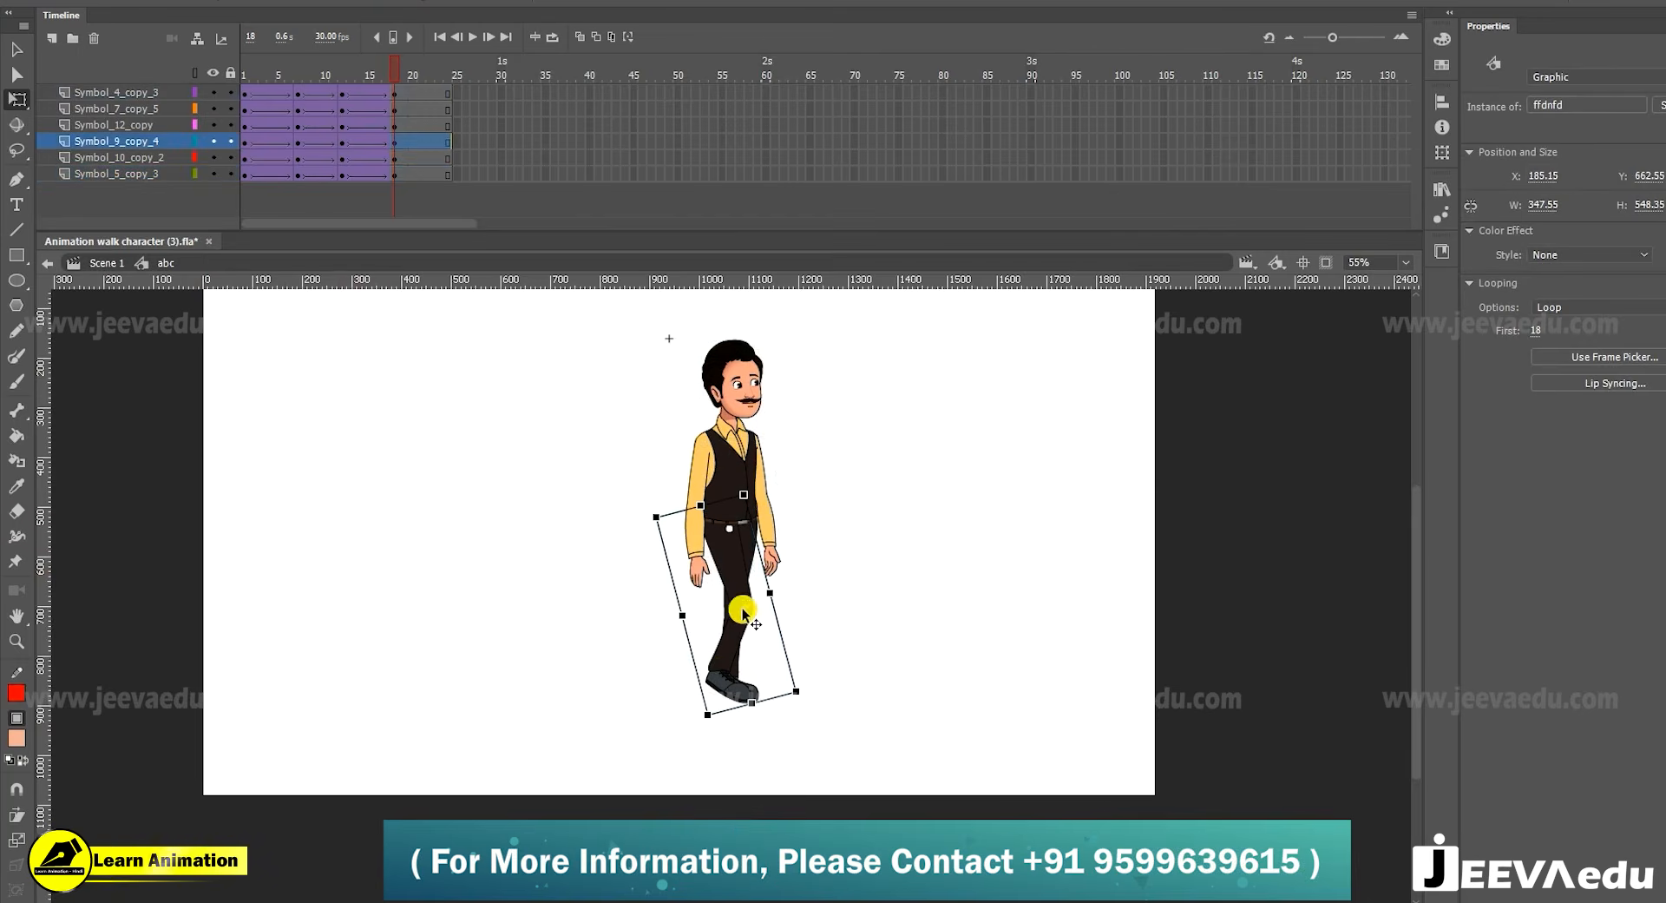
Inside the front leg symbol ffdnfd, insert a keyframe at frame 12 on Symbol_20 and create a classic tween from frame 7
left_click(342, 93)
left_click_drag(347, 82, 341, 118)
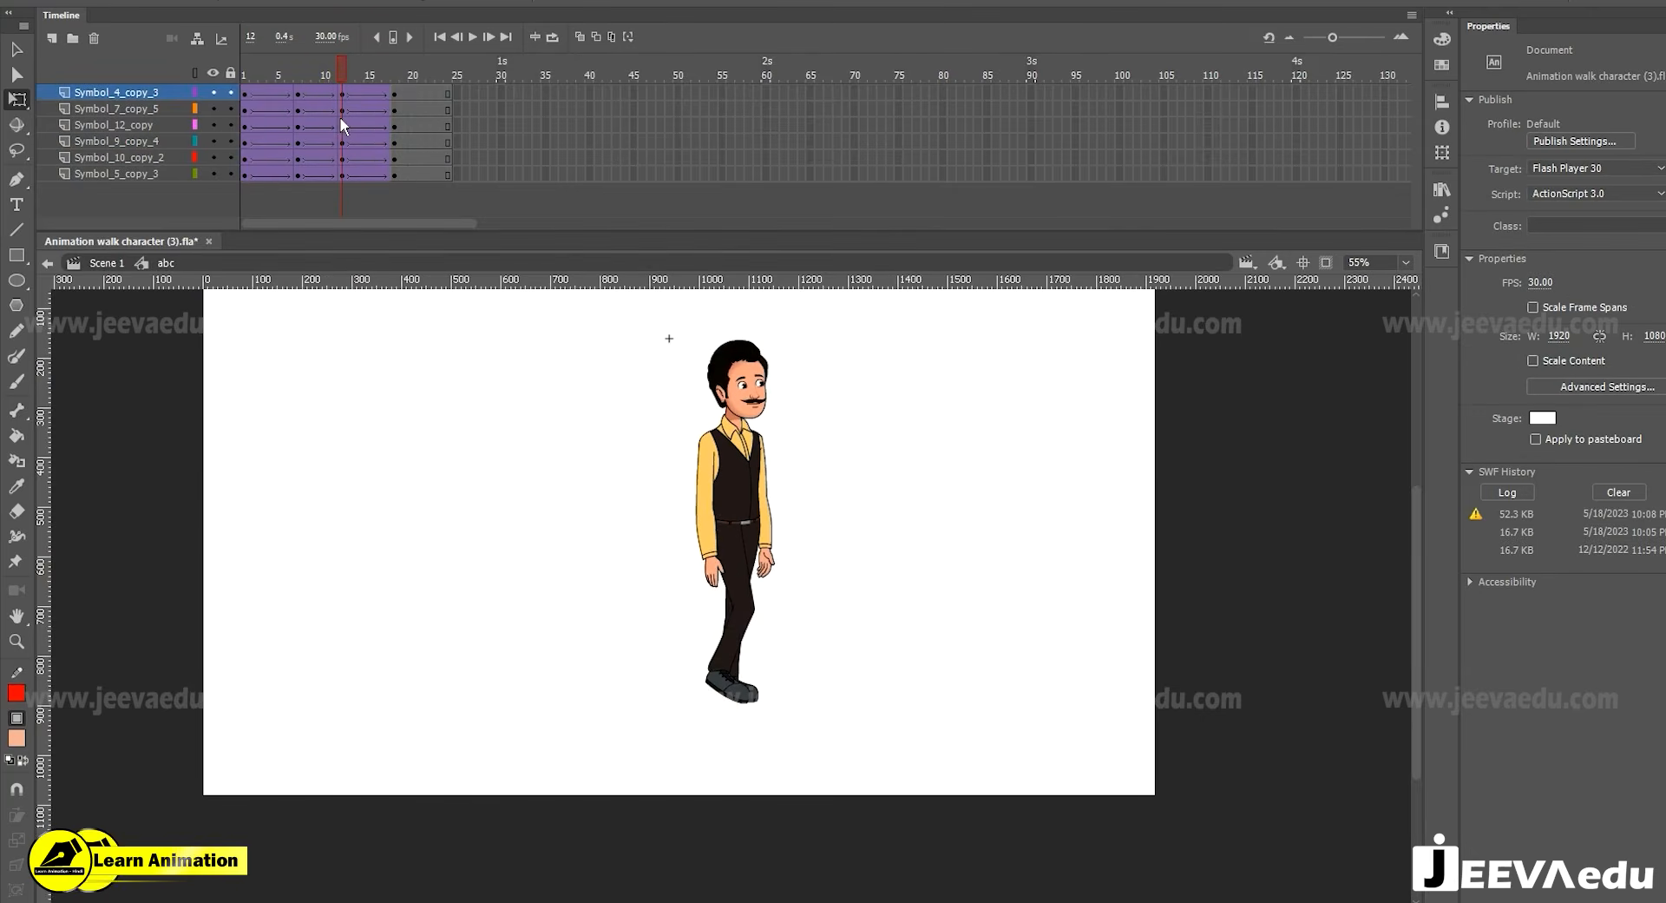
left_click(741, 633)
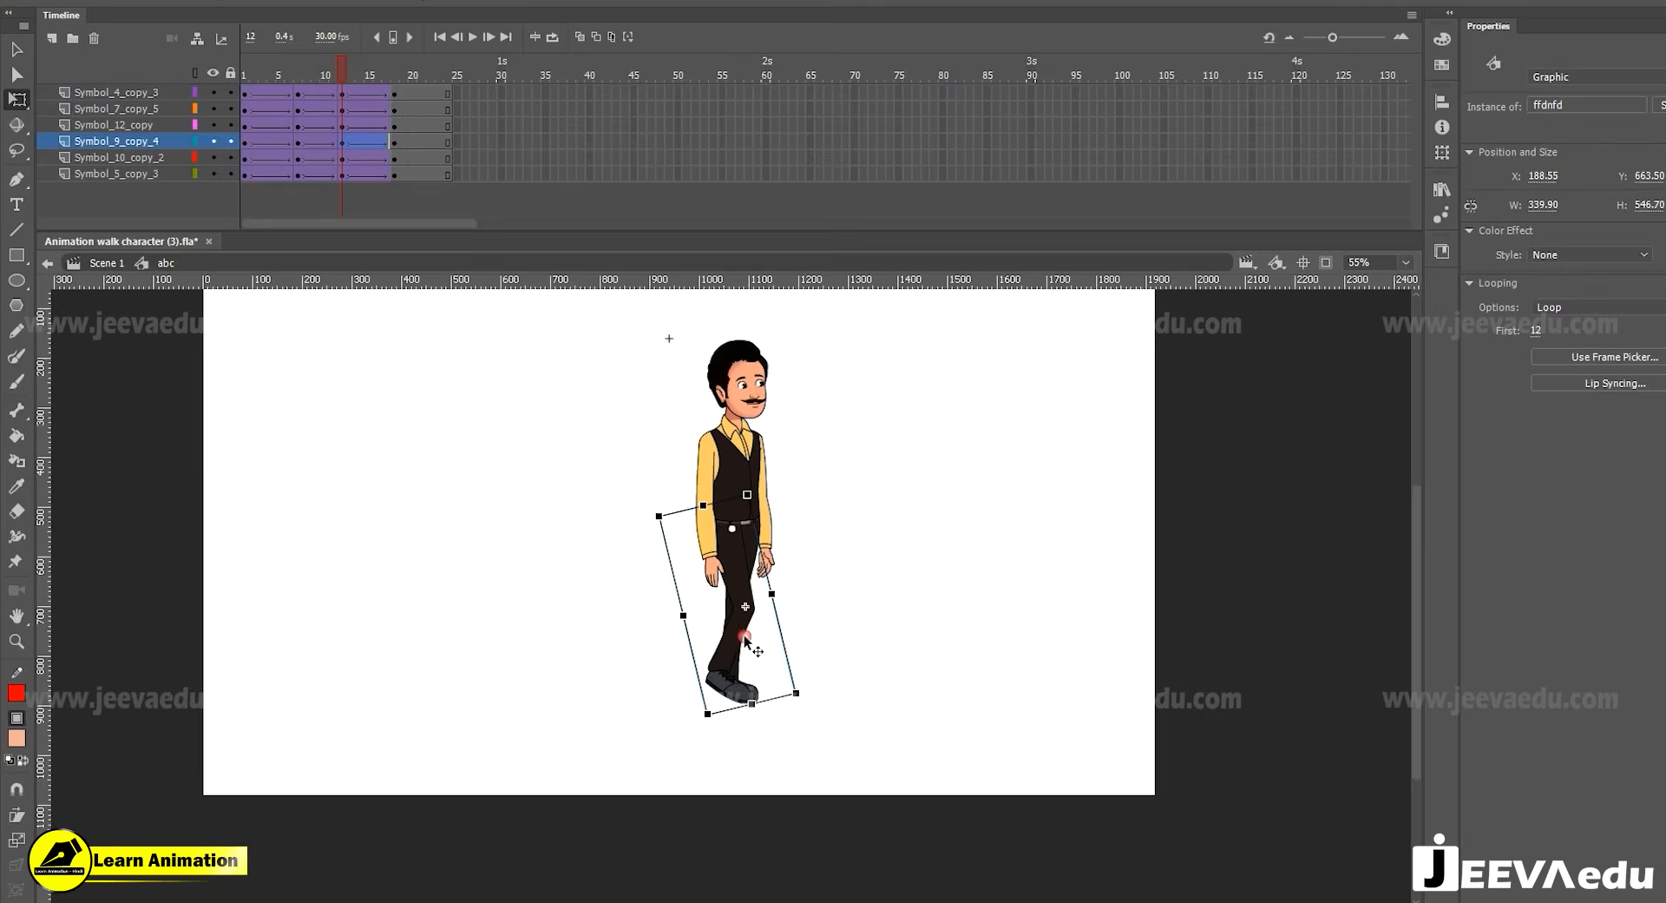
double_click(734, 629)
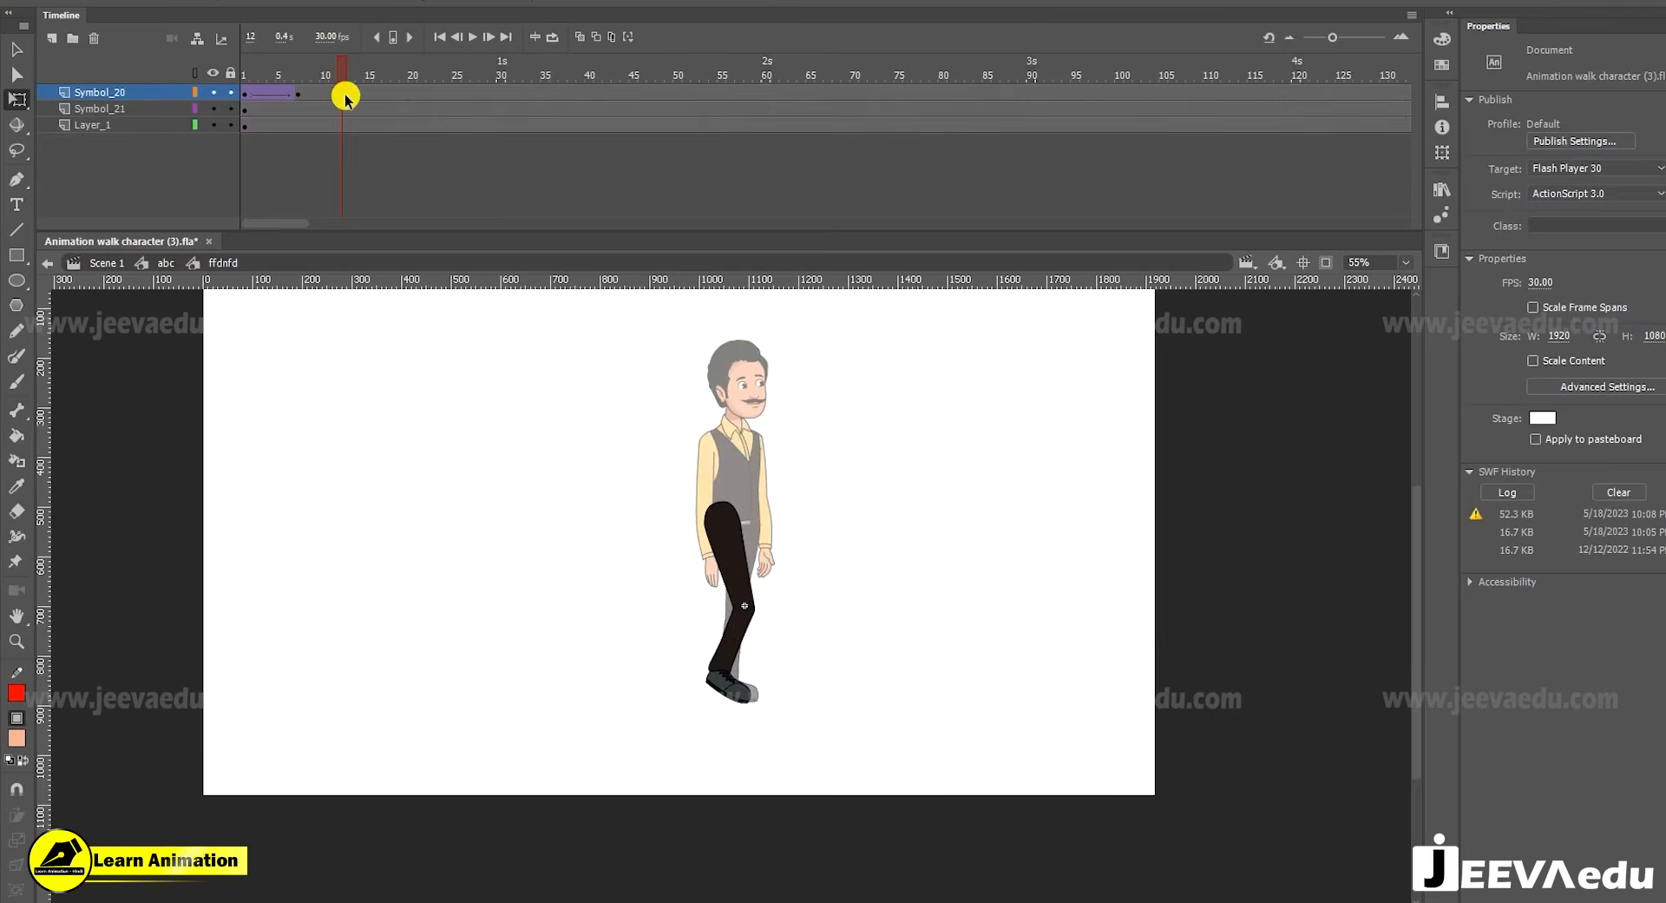
left_click(318, 92)
right_click(319, 92)
left_click(387, 143)
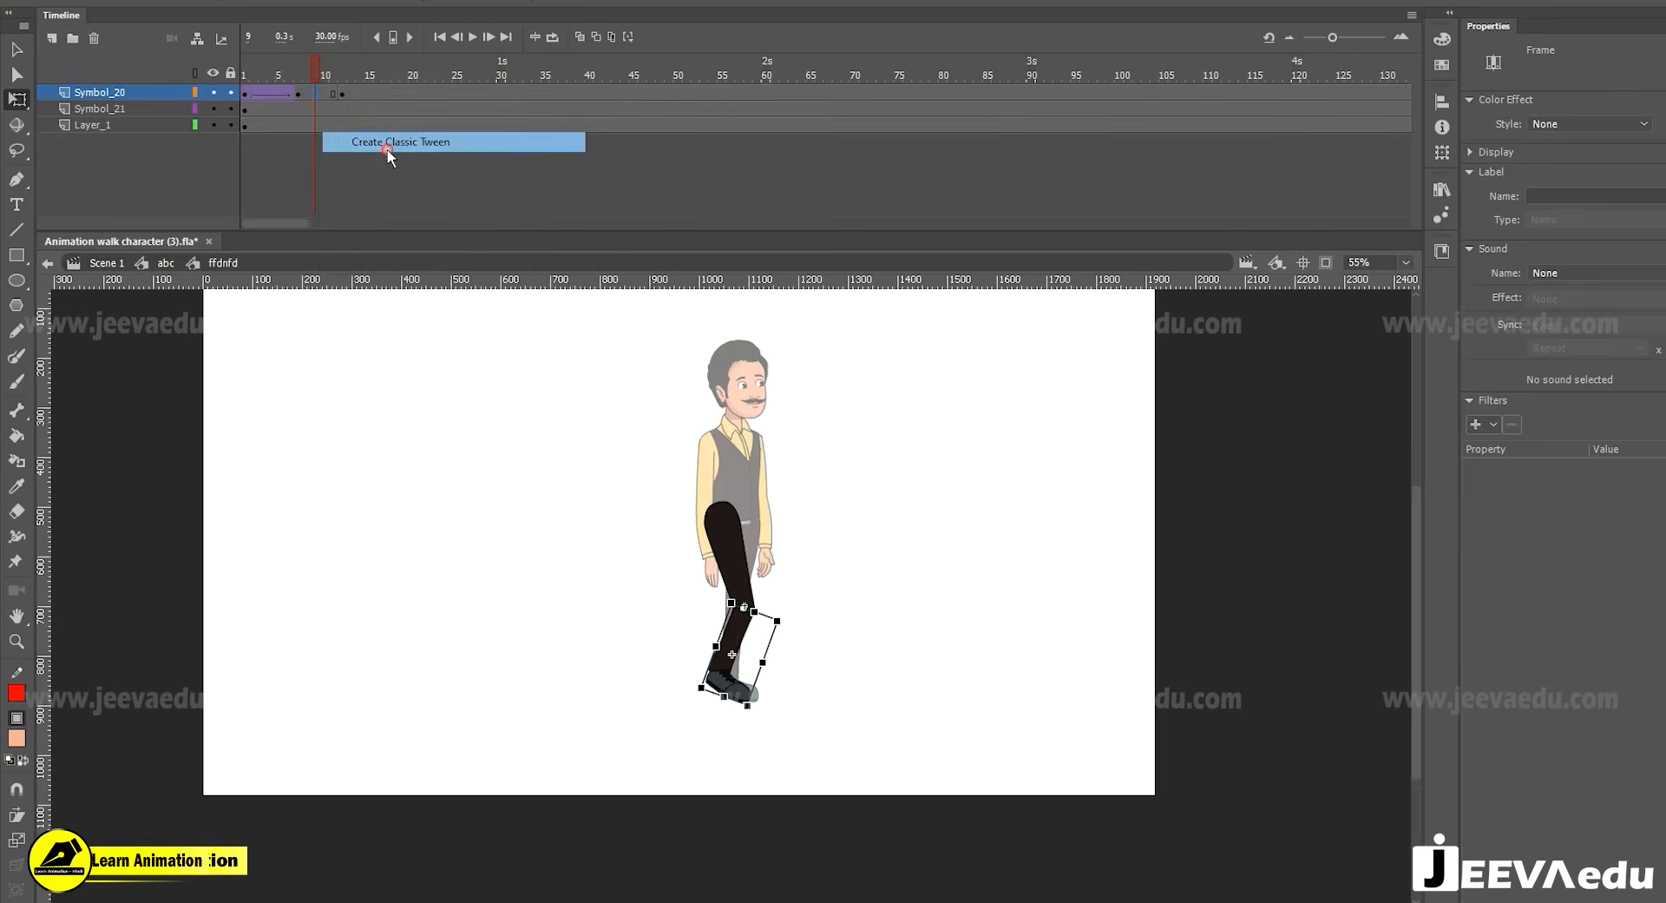
Rotate the lower leg forward at frame 12 to straighten the knee, and return to abc
left_click(343, 94)
left_click_drag(757, 716, 793, 725)
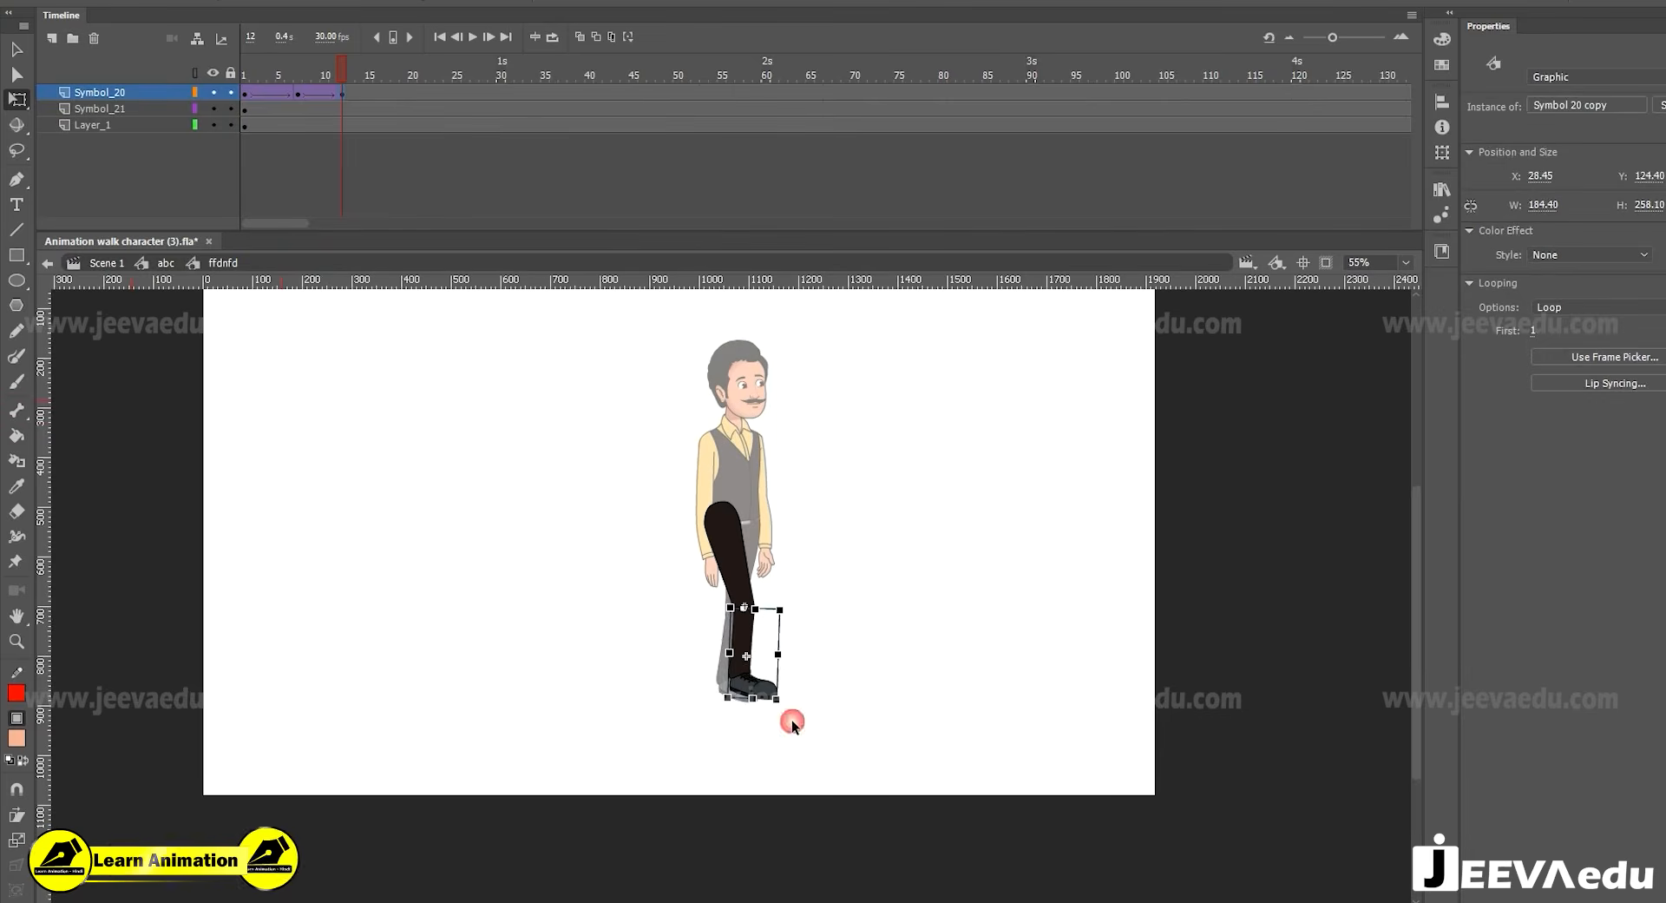
double_click(781, 762)
left_click_drag(344, 55, 342, 106)
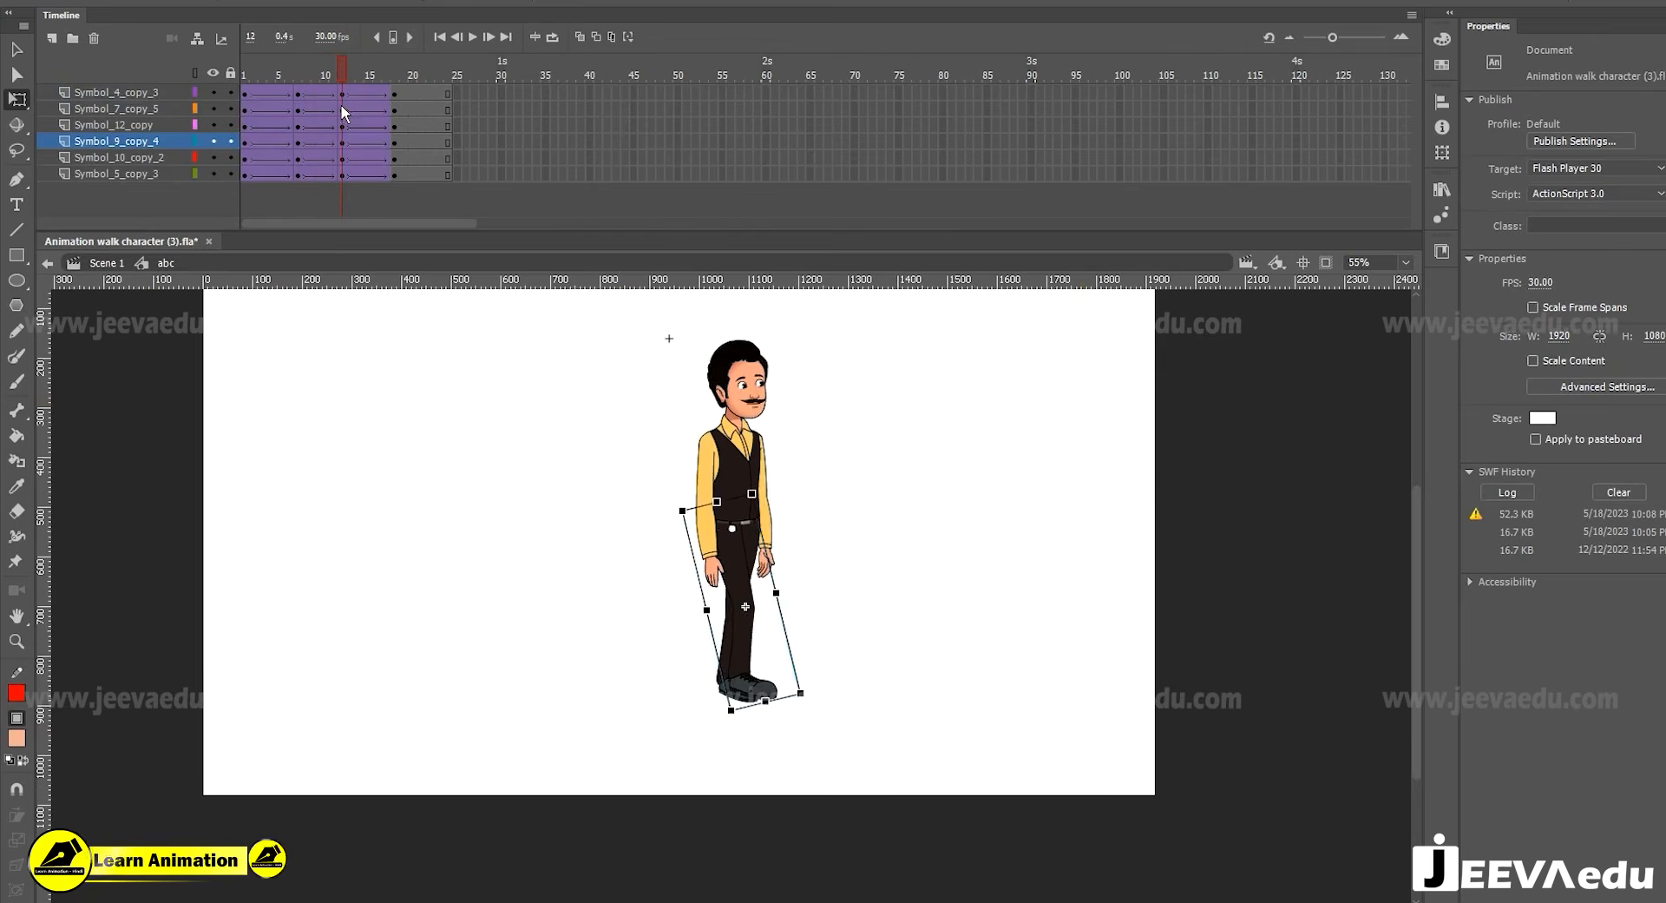
Rotate the whole front leg backward at frame 18 so both feet stand close together, and check the playback
left_click(398, 123)
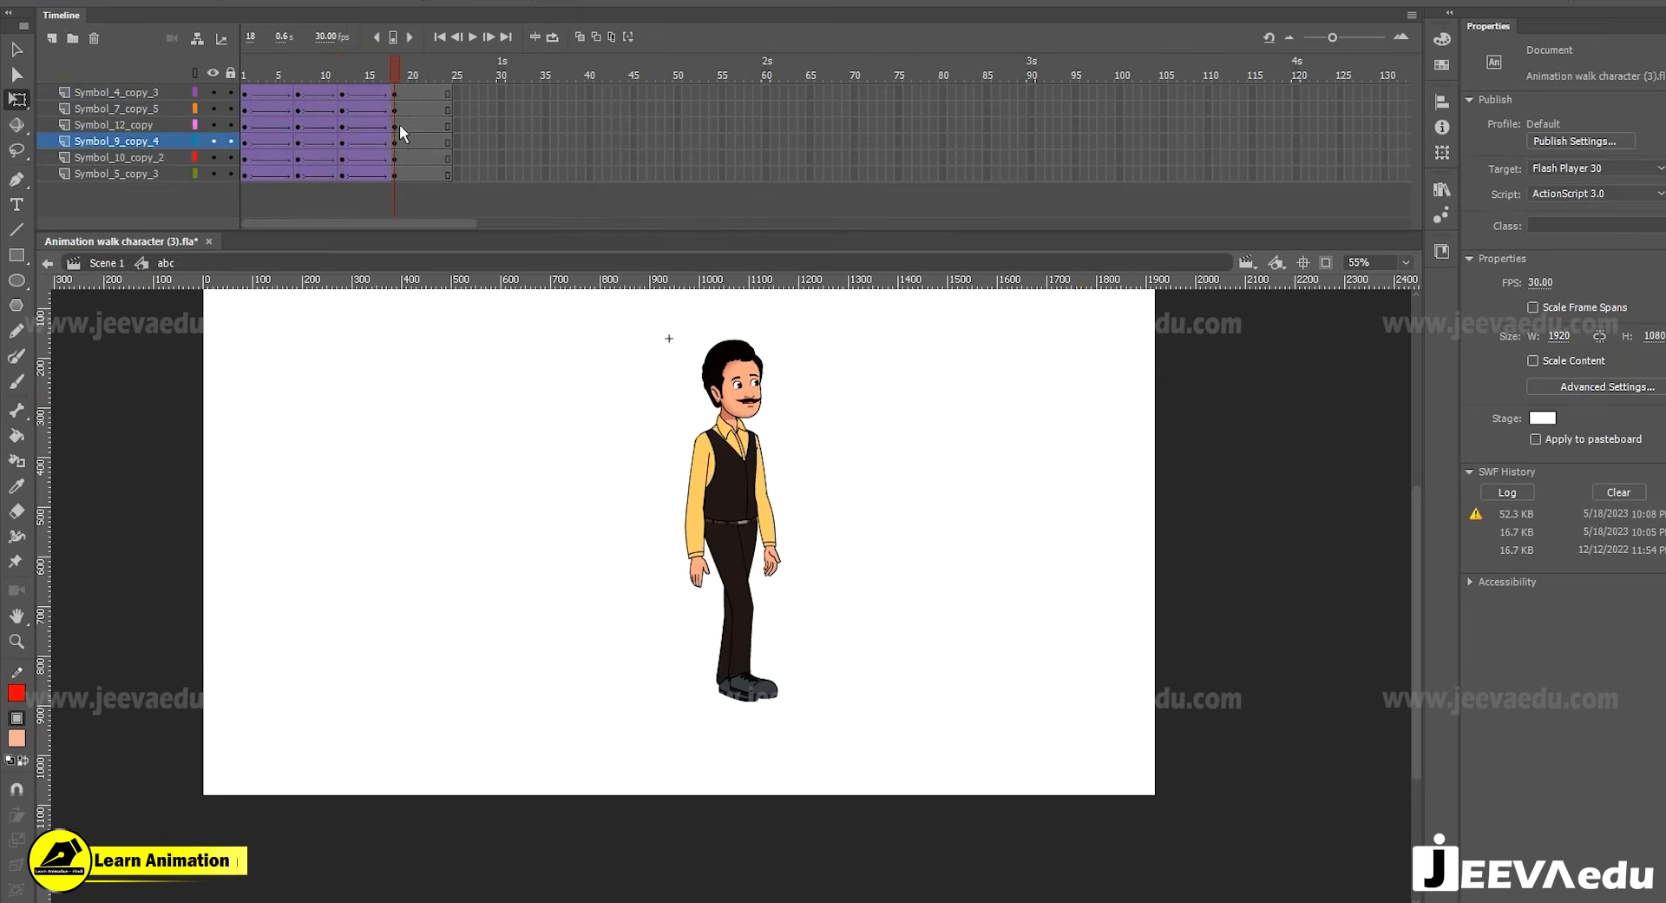
left_click(747, 688)
left_click_drag(812, 701, 773, 724)
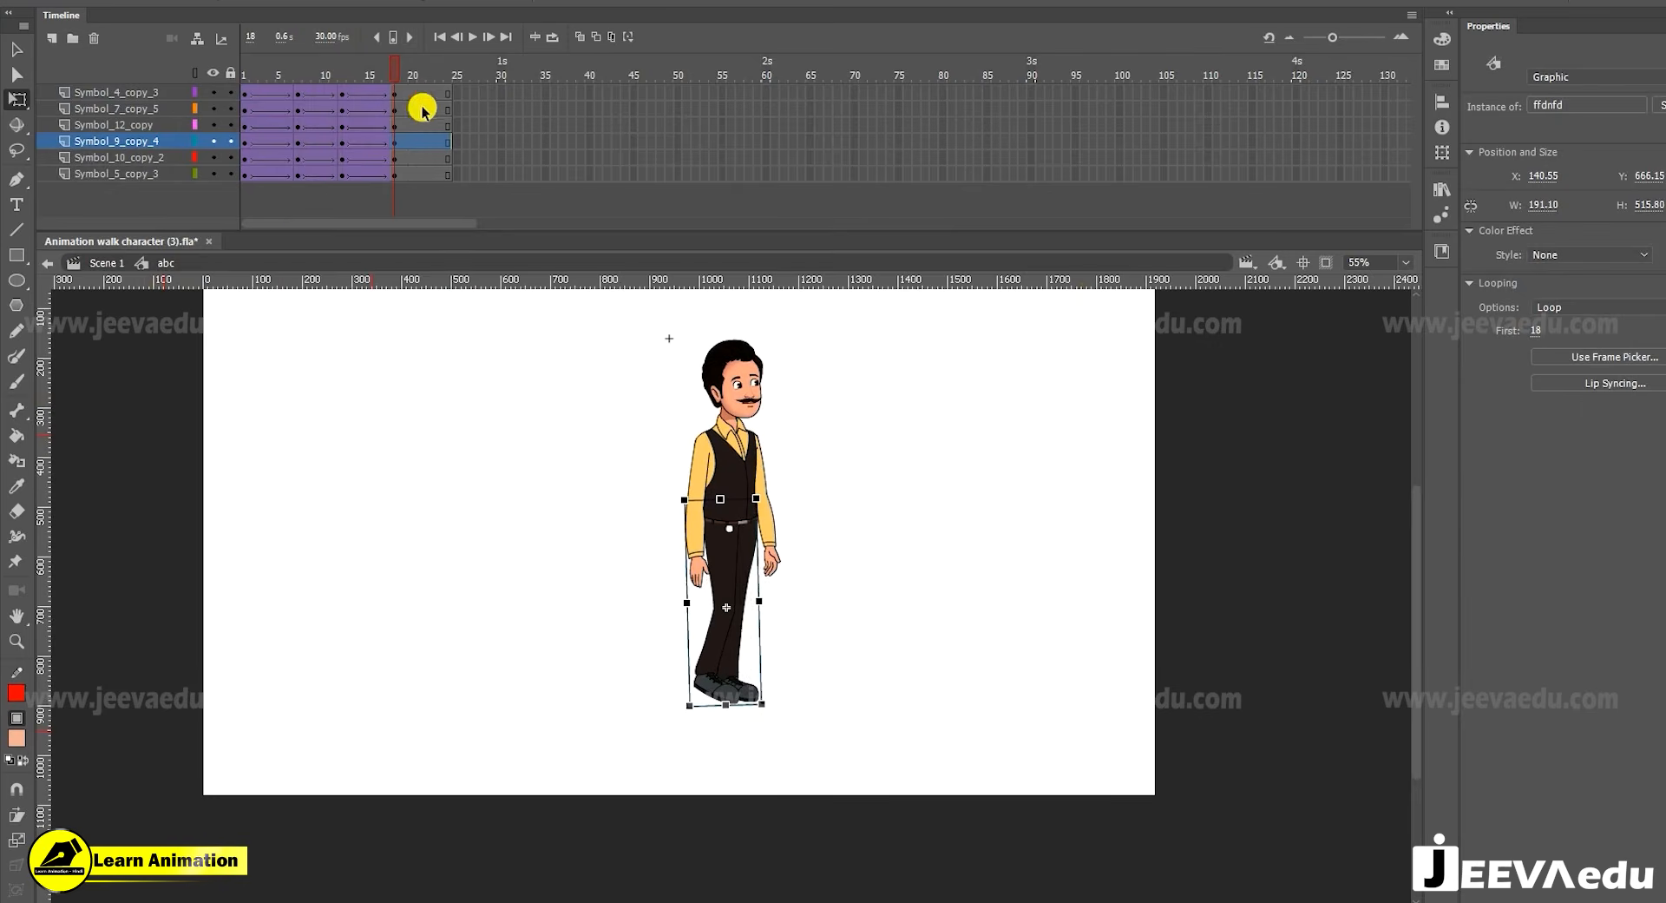
key("Return")
key("Return")
left_click_drag(395, 80, 388, 115)
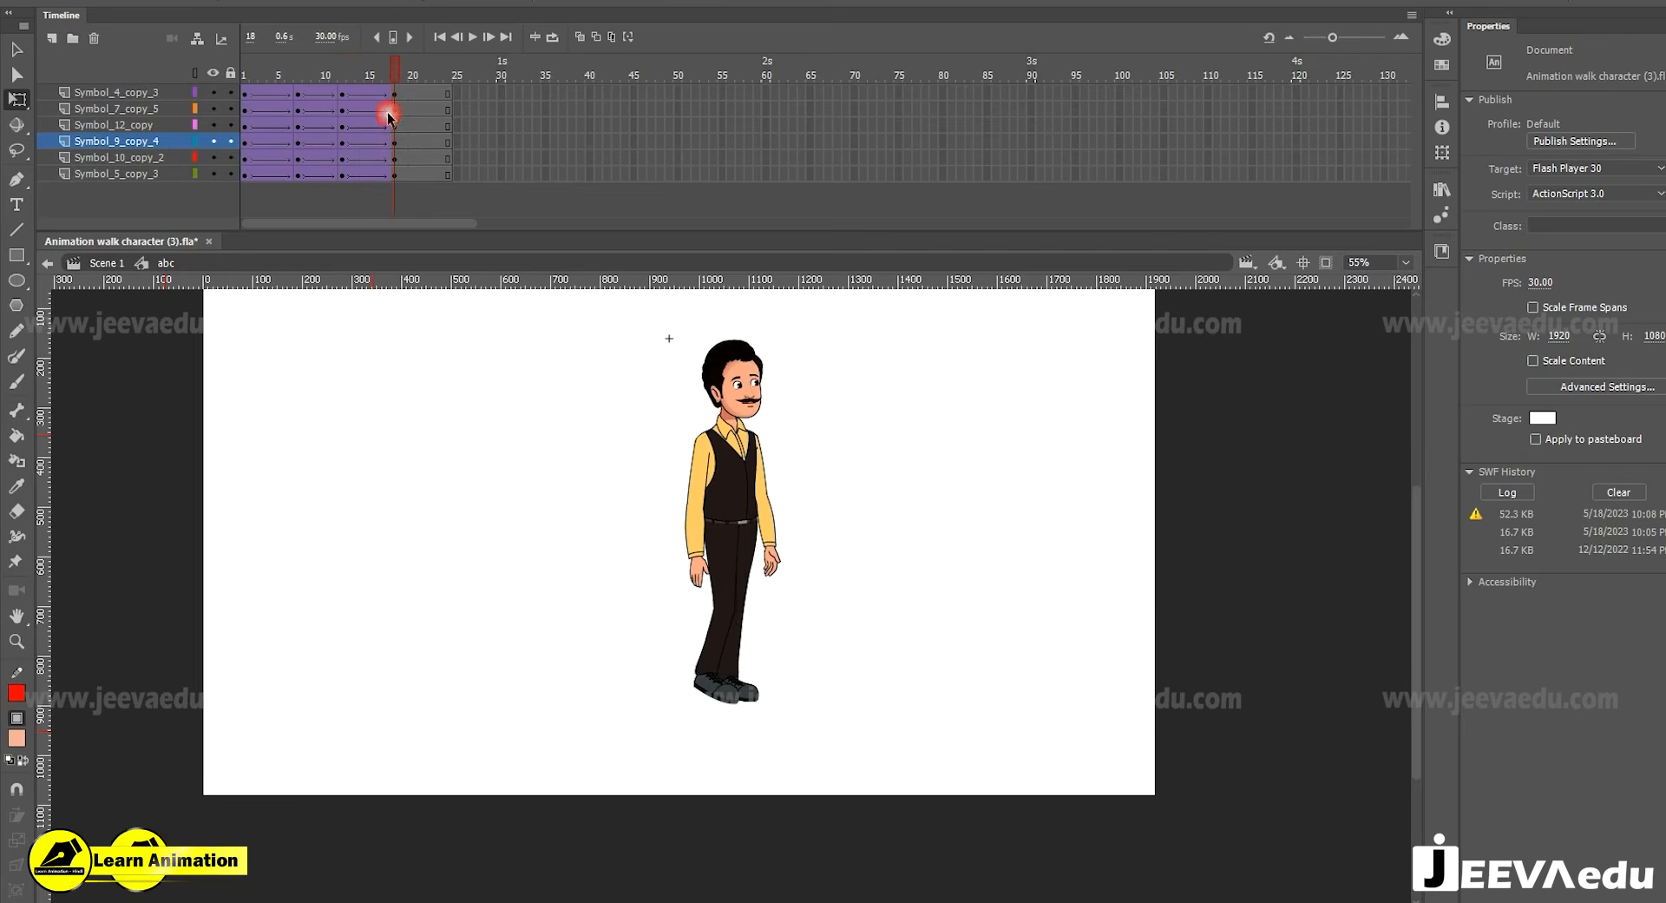
Inside the front leg symbol, insert a keyframe at frame 18 on Symbol_20 and create a classic tween from frame 12
double_click(707, 662)
left_click(393, 101)
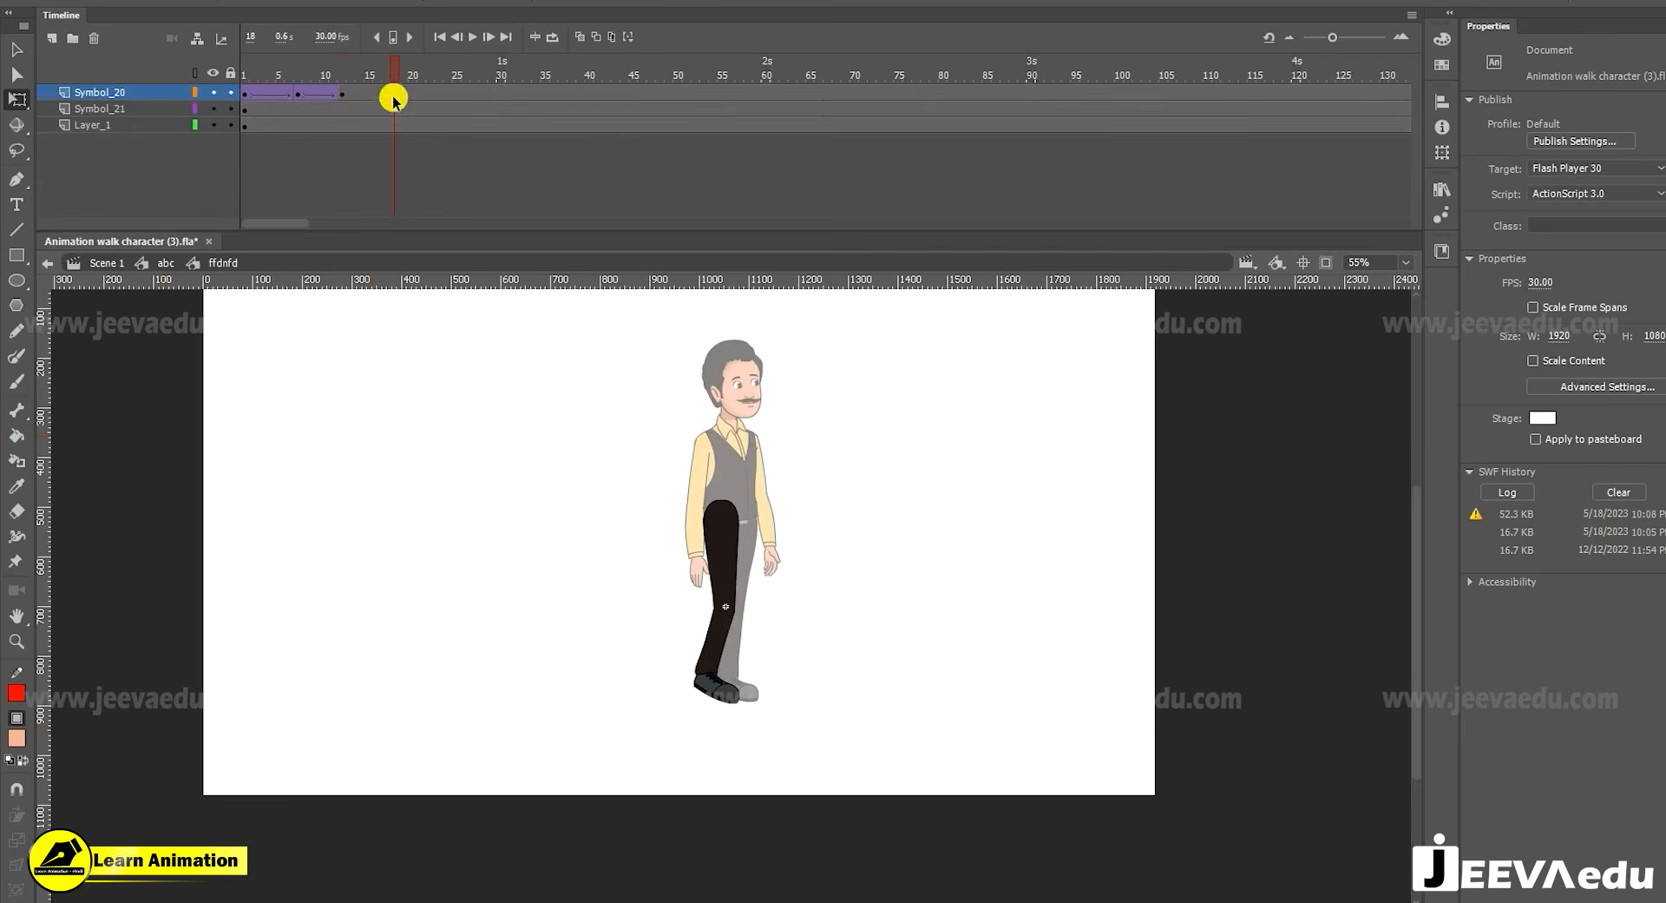
right_click(370, 94)
left_click(451, 148)
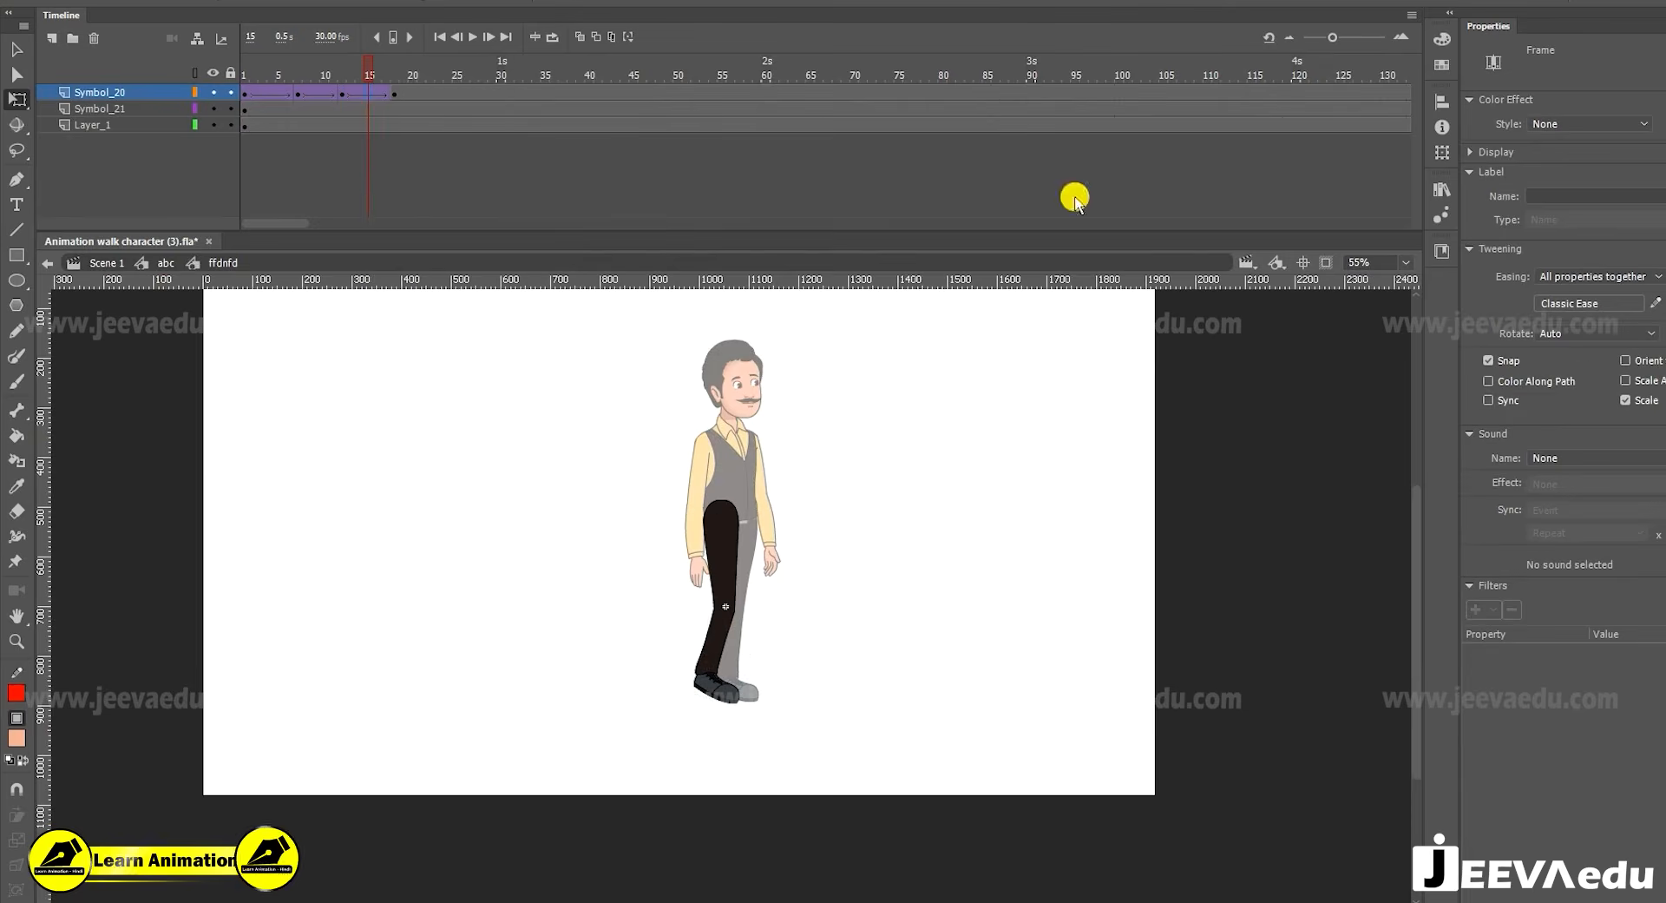
Rotate the lower leg forward at frame 18 so it lines up straight with the thigh
left_click(392, 87)
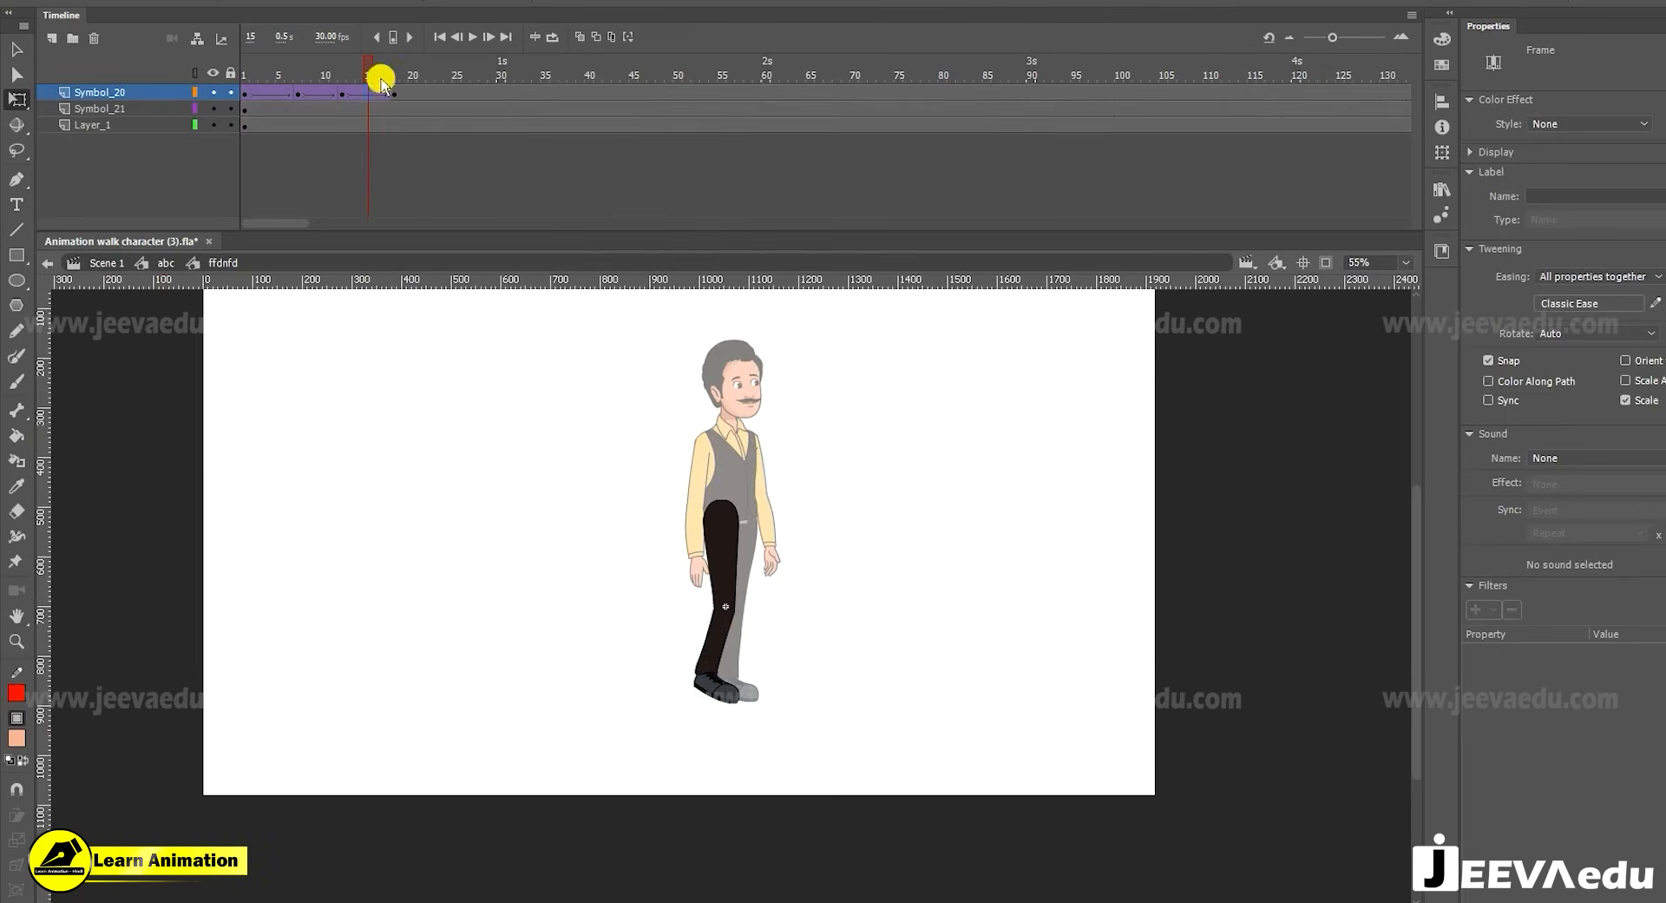
left_click_drag(751, 716, 777, 725)
key("z")
left_click(735, 619)
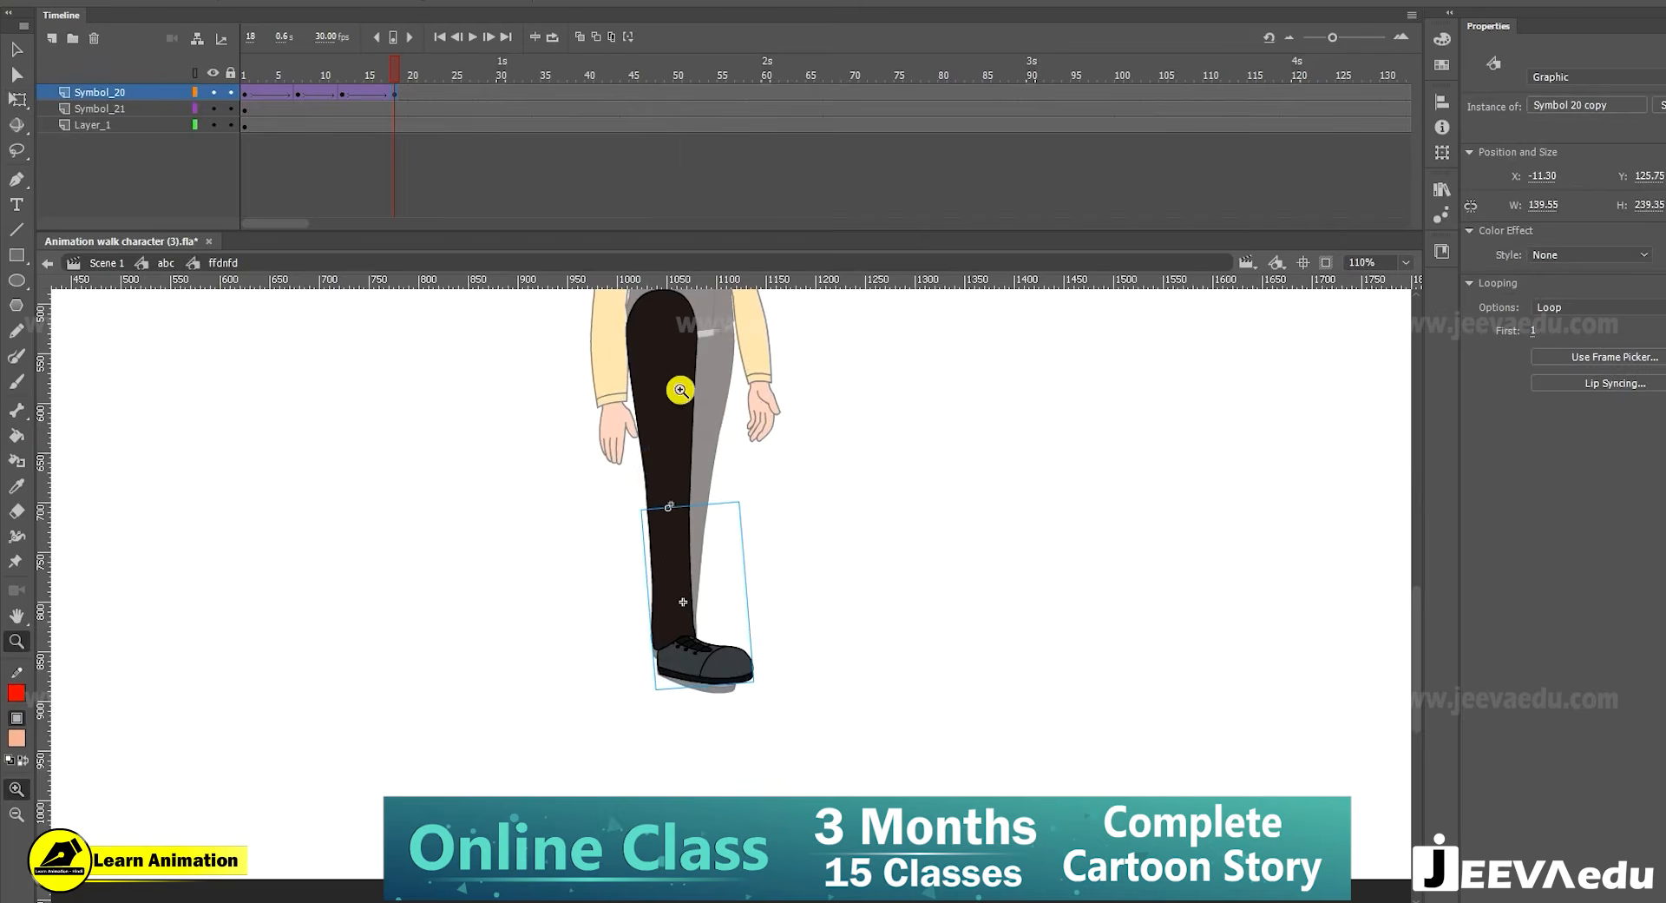
key("v")
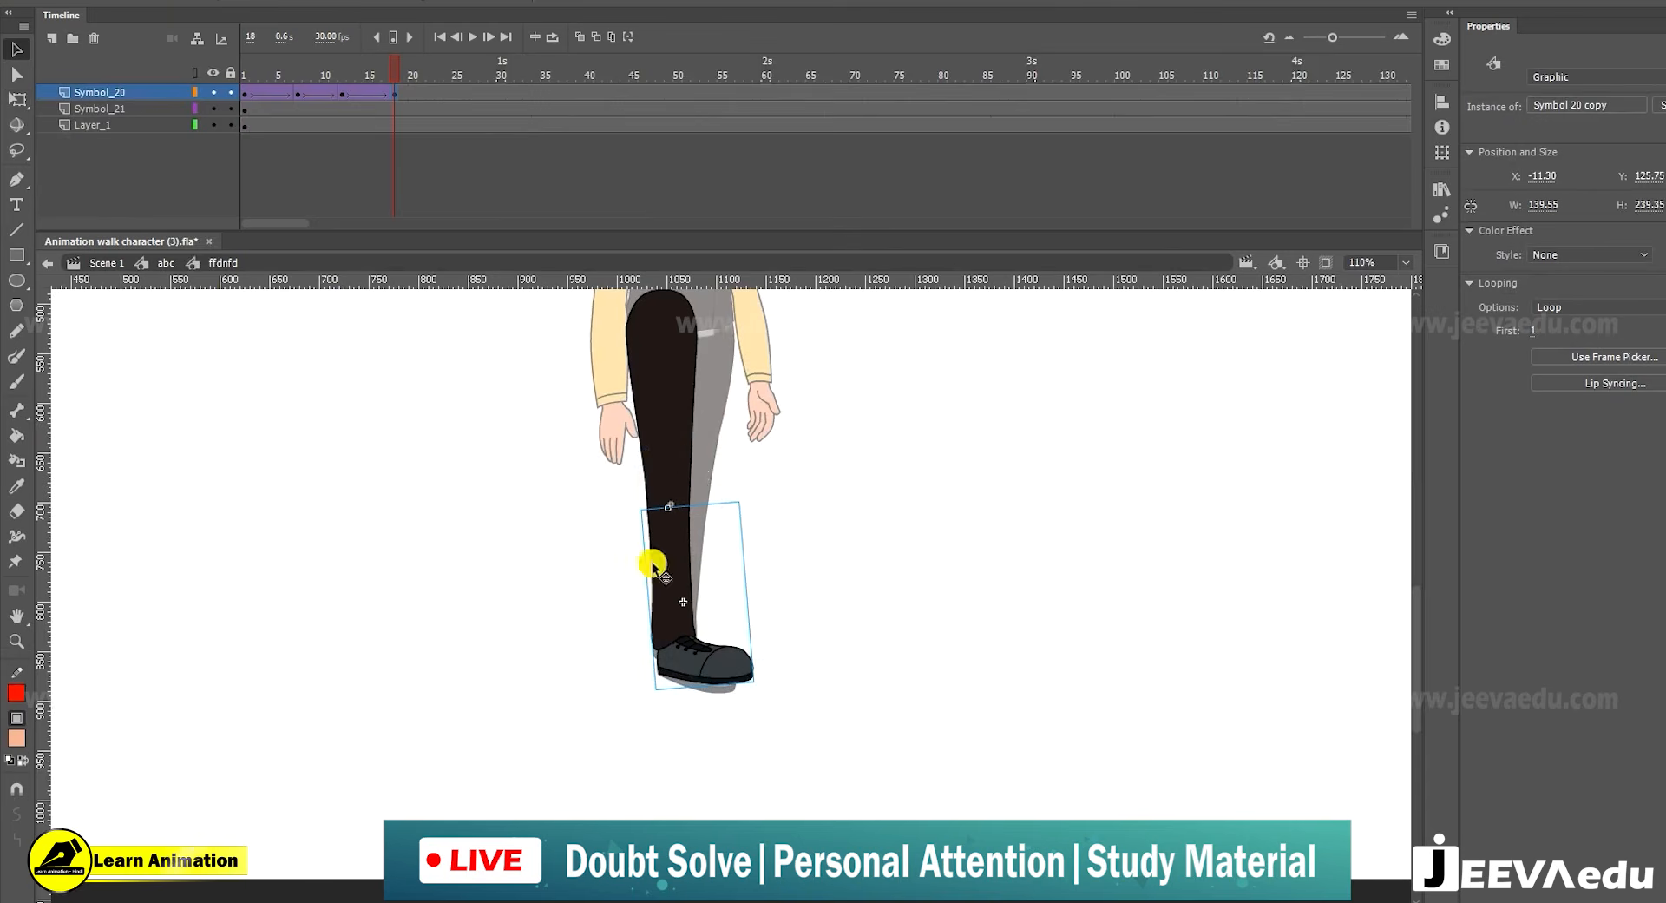
Return to abc and rotate the straightened front leg backward at frame 18 to place its foot beside the other
double_click(548, 646)
left_click(669, 613)
key("q")
left_click_drag(722, 714, 654, 704)
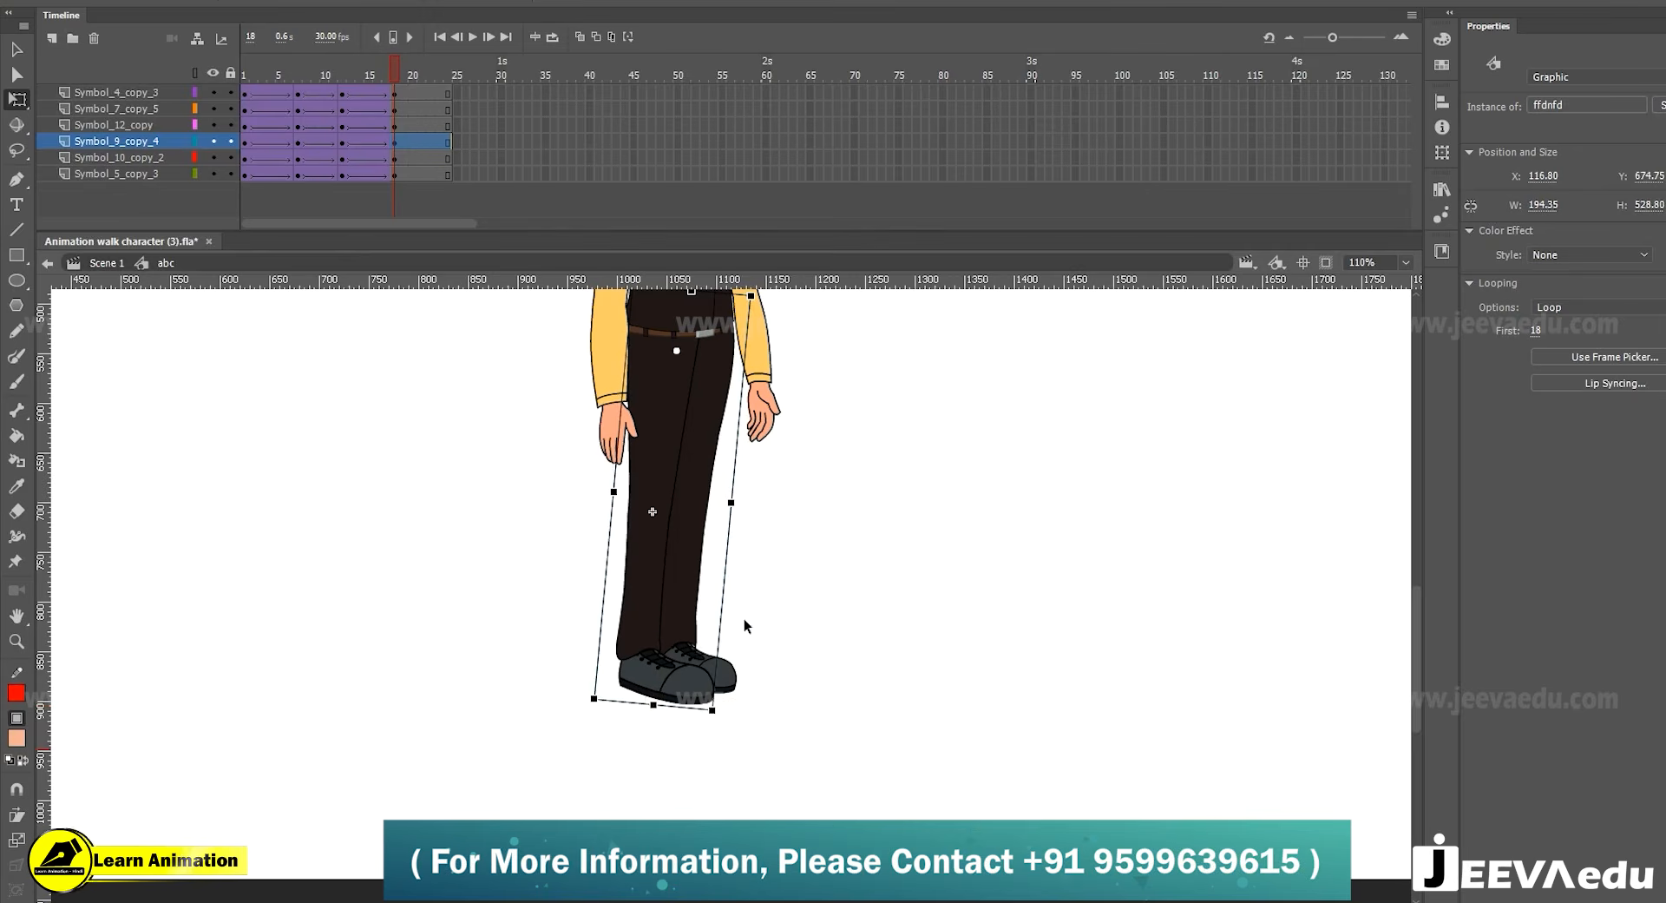
Select all body parts at frame 18, move their pivot to the feet, and rotate the character slightly counterclockwise
key("z")
key("ctrl+minus")
scroll(744, 661, "up", 1)
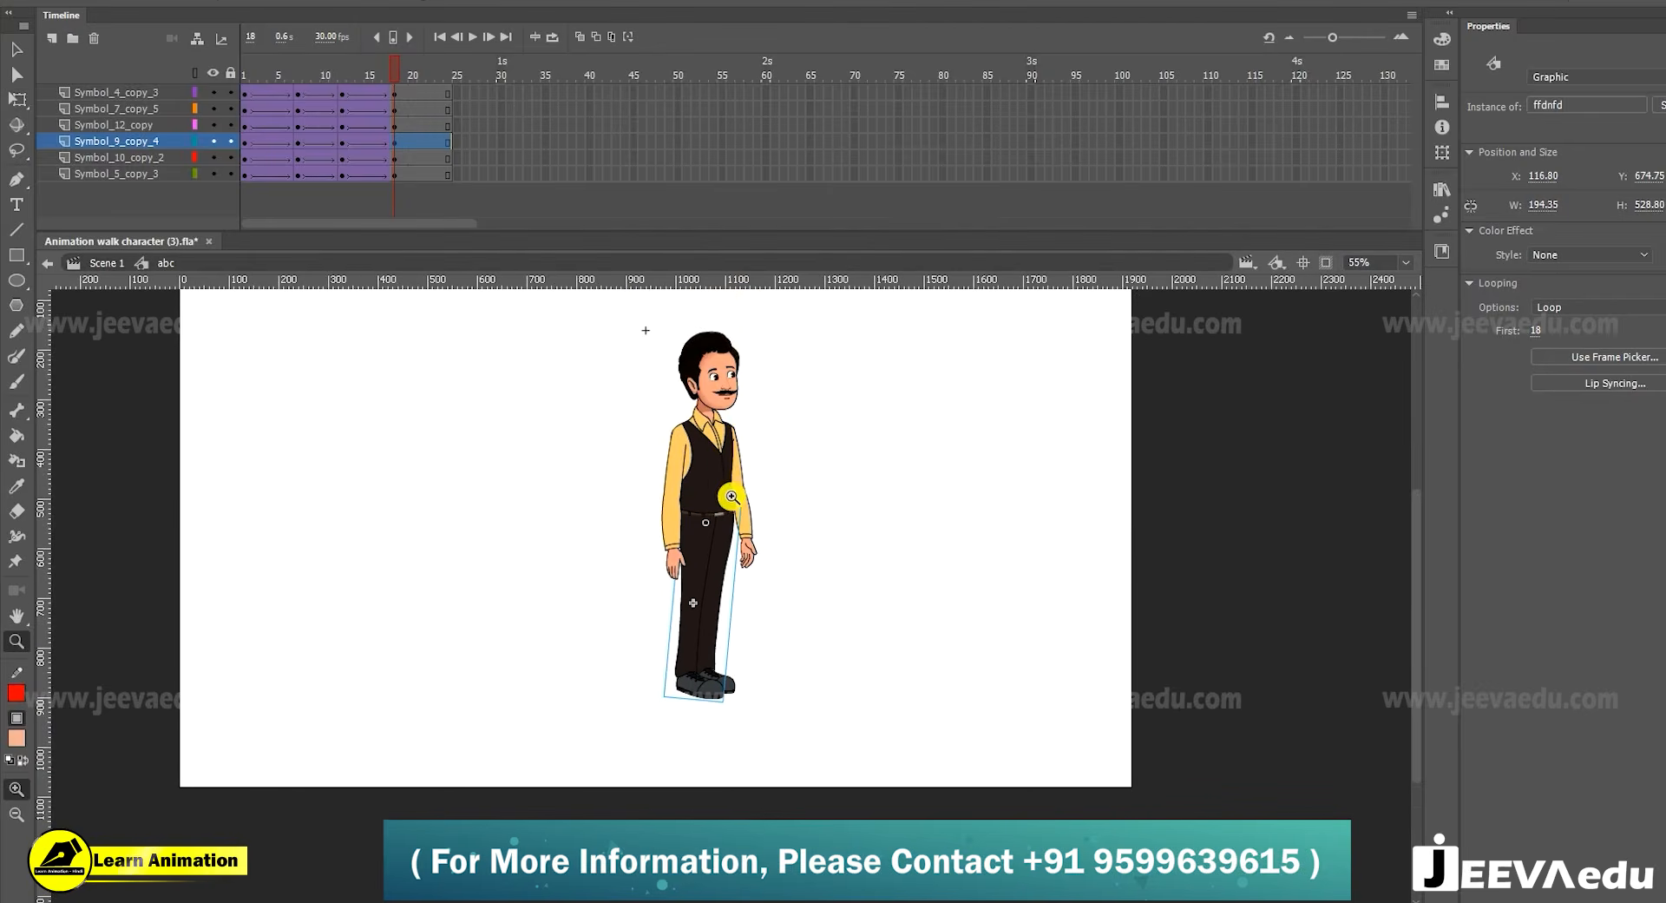
key("v")
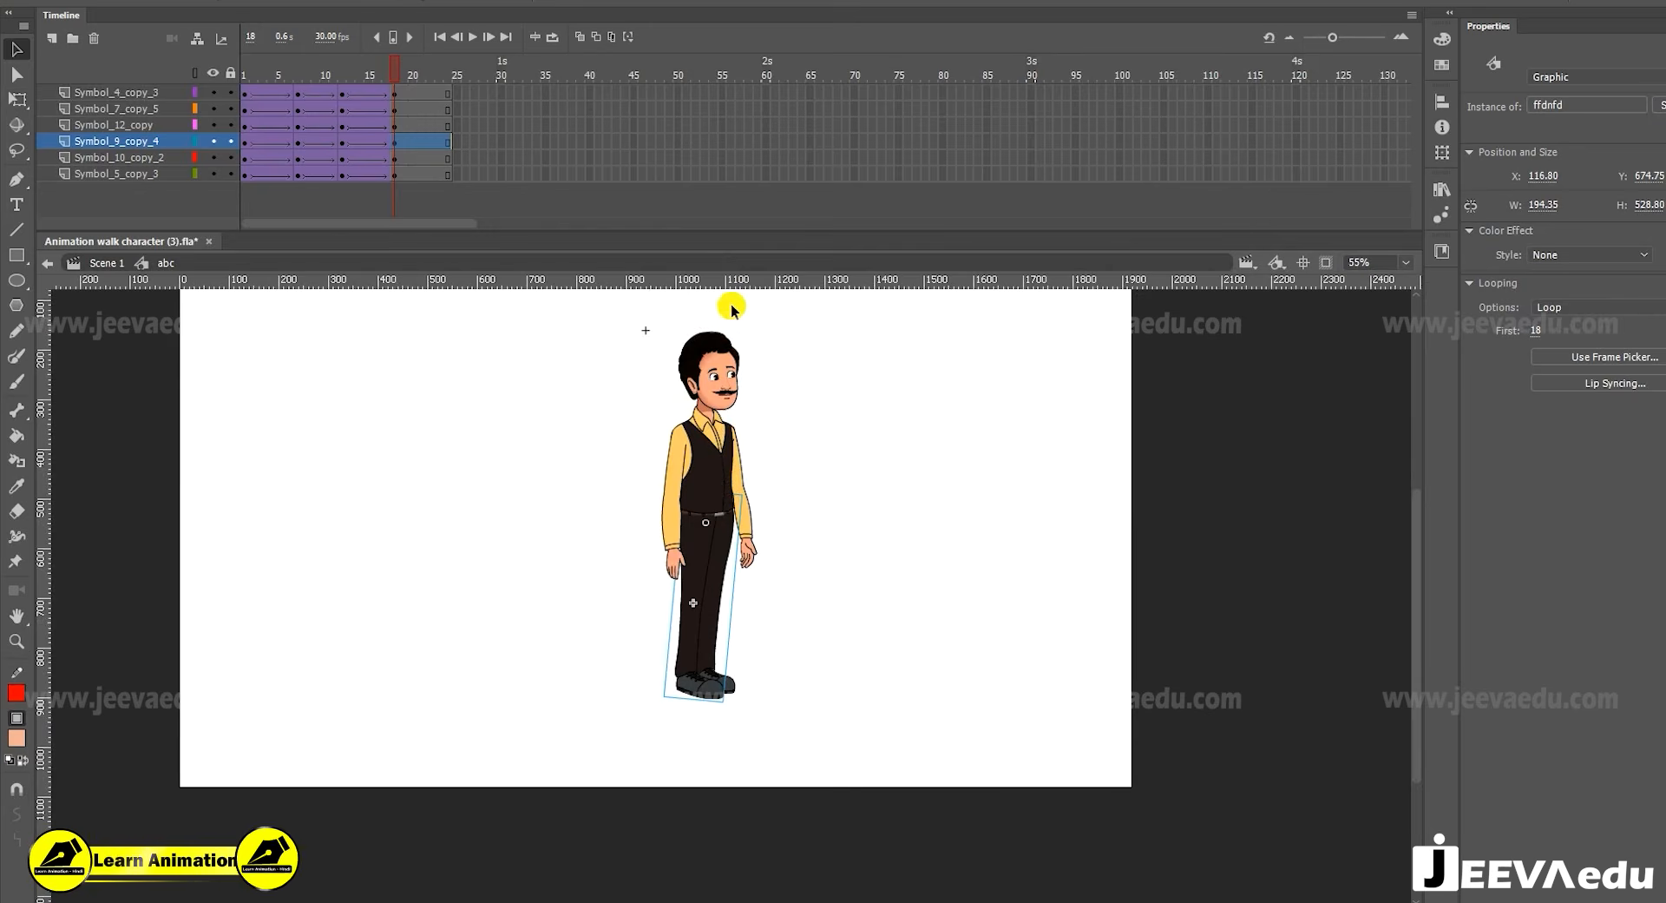
left_click_drag(752, 659, 764, 686)
key("q")
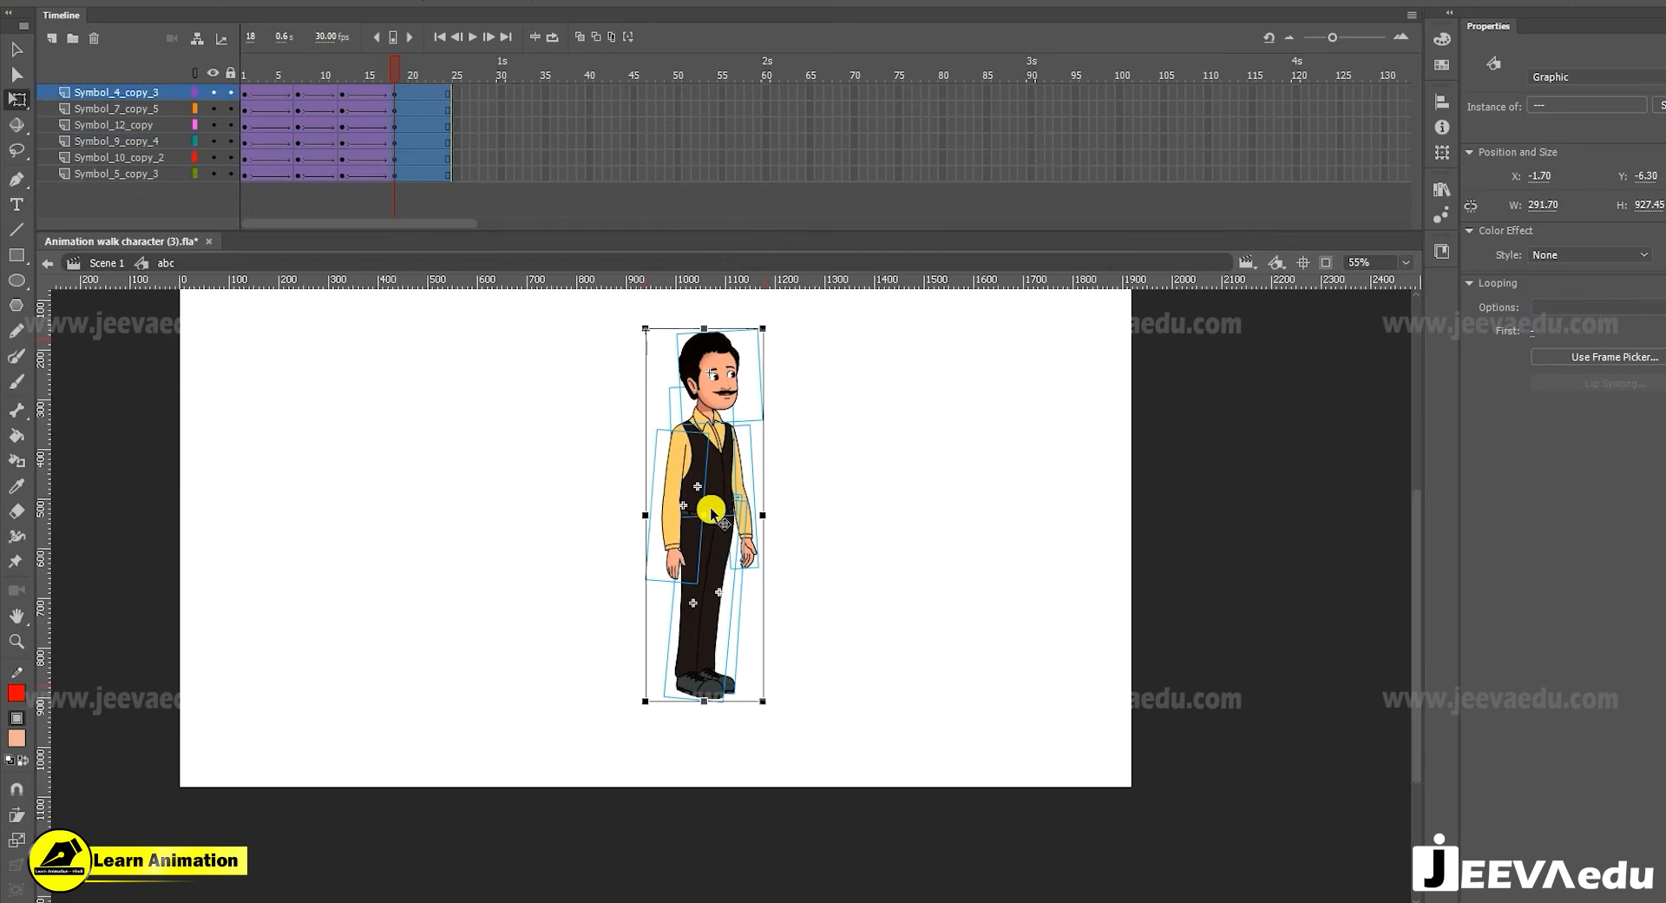
left_click_drag(703, 517, 696, 682)
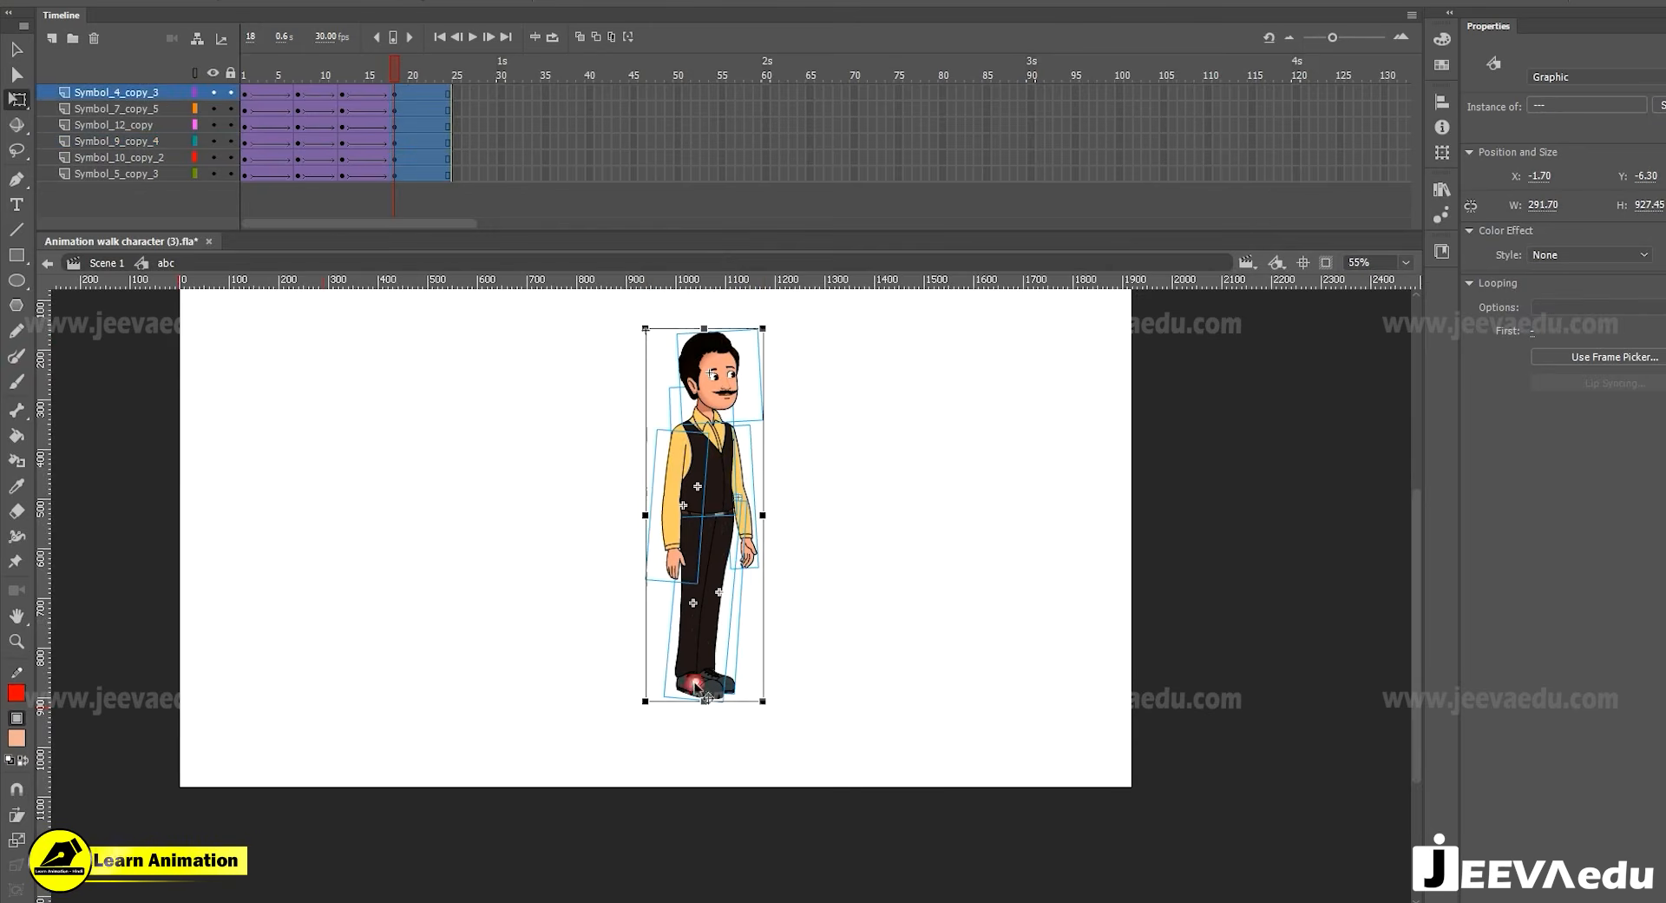
left_click_drag(769, 324, 769, 325)
left_click(808, 445)
Readjust the rotation of both arms at frame 18 for a relaxed standing pose, and play the animation
left_click(677, 569)
left_click_drag(707, 593, 764, 579)
left_click(744, 555)
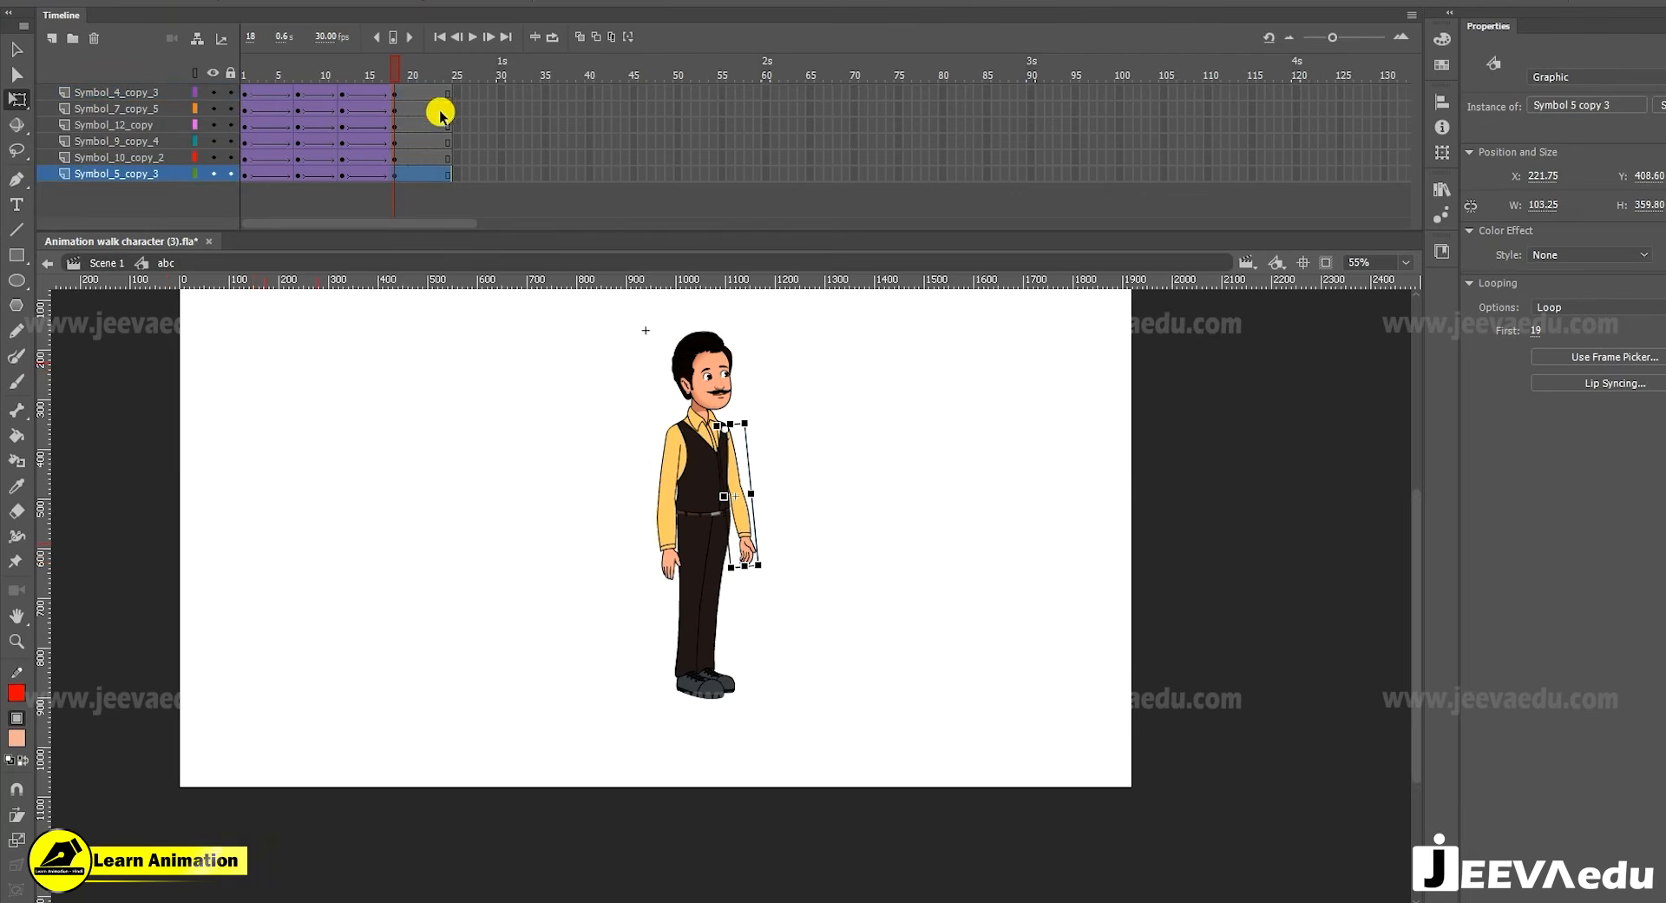
key("Return")
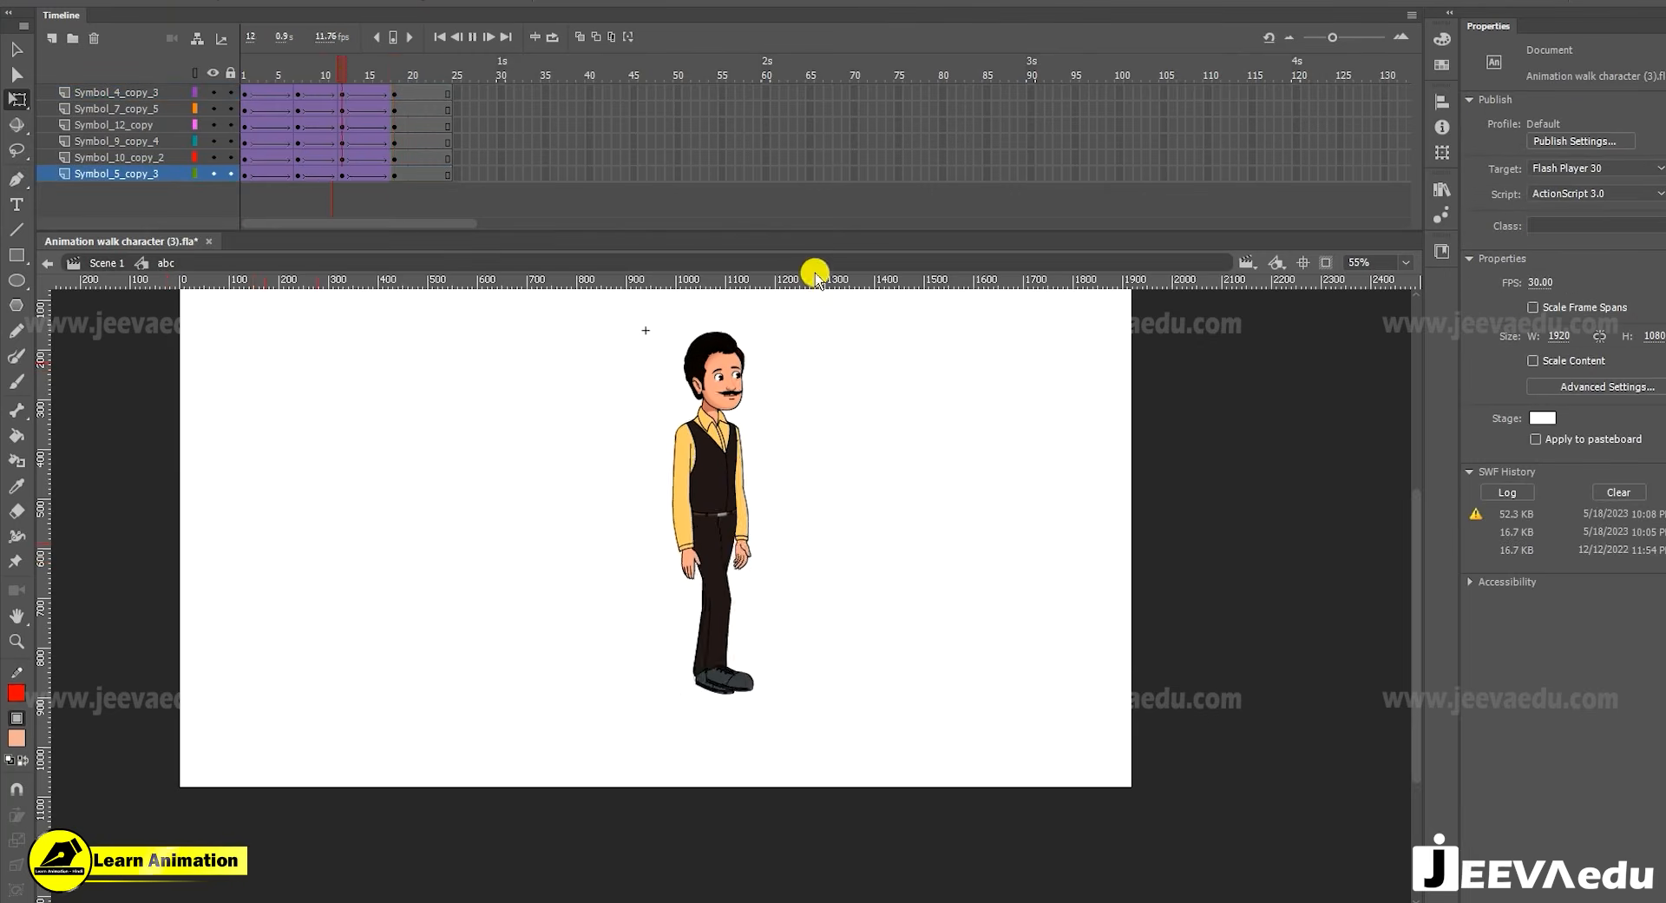
Rotate the front leg backward at frame 12 so its foot lines up with the rear foot, and preview the motion
left_click_drag(375, 75, 336, 106)
key("z")
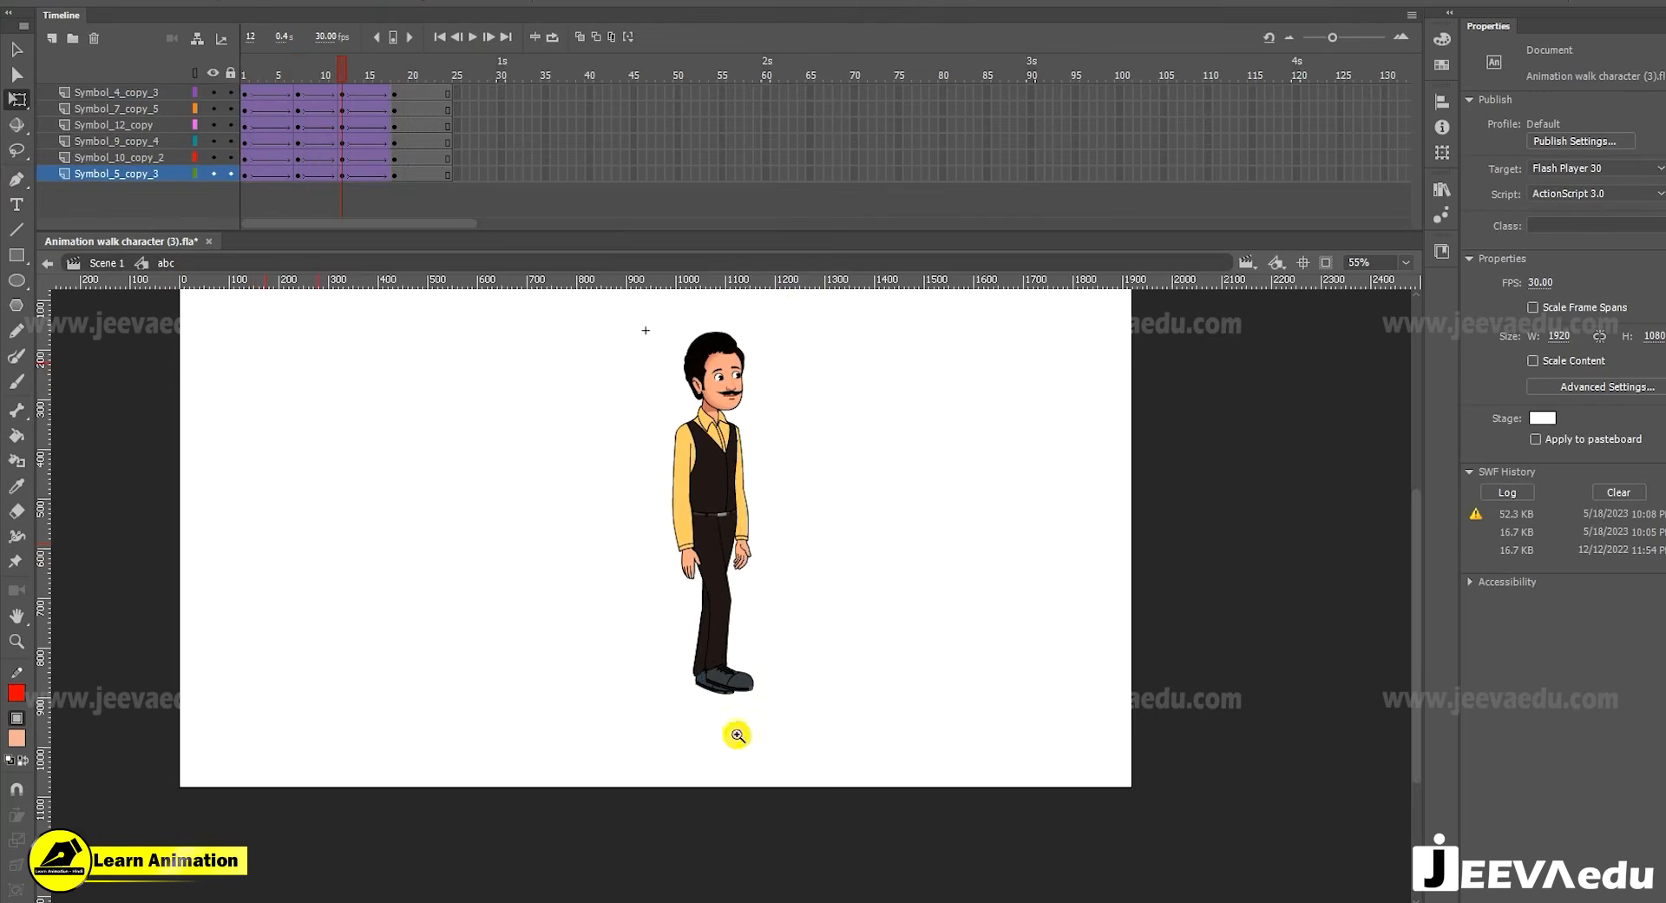
left_click(736, 731)
key("q")
left_click(712, 484)
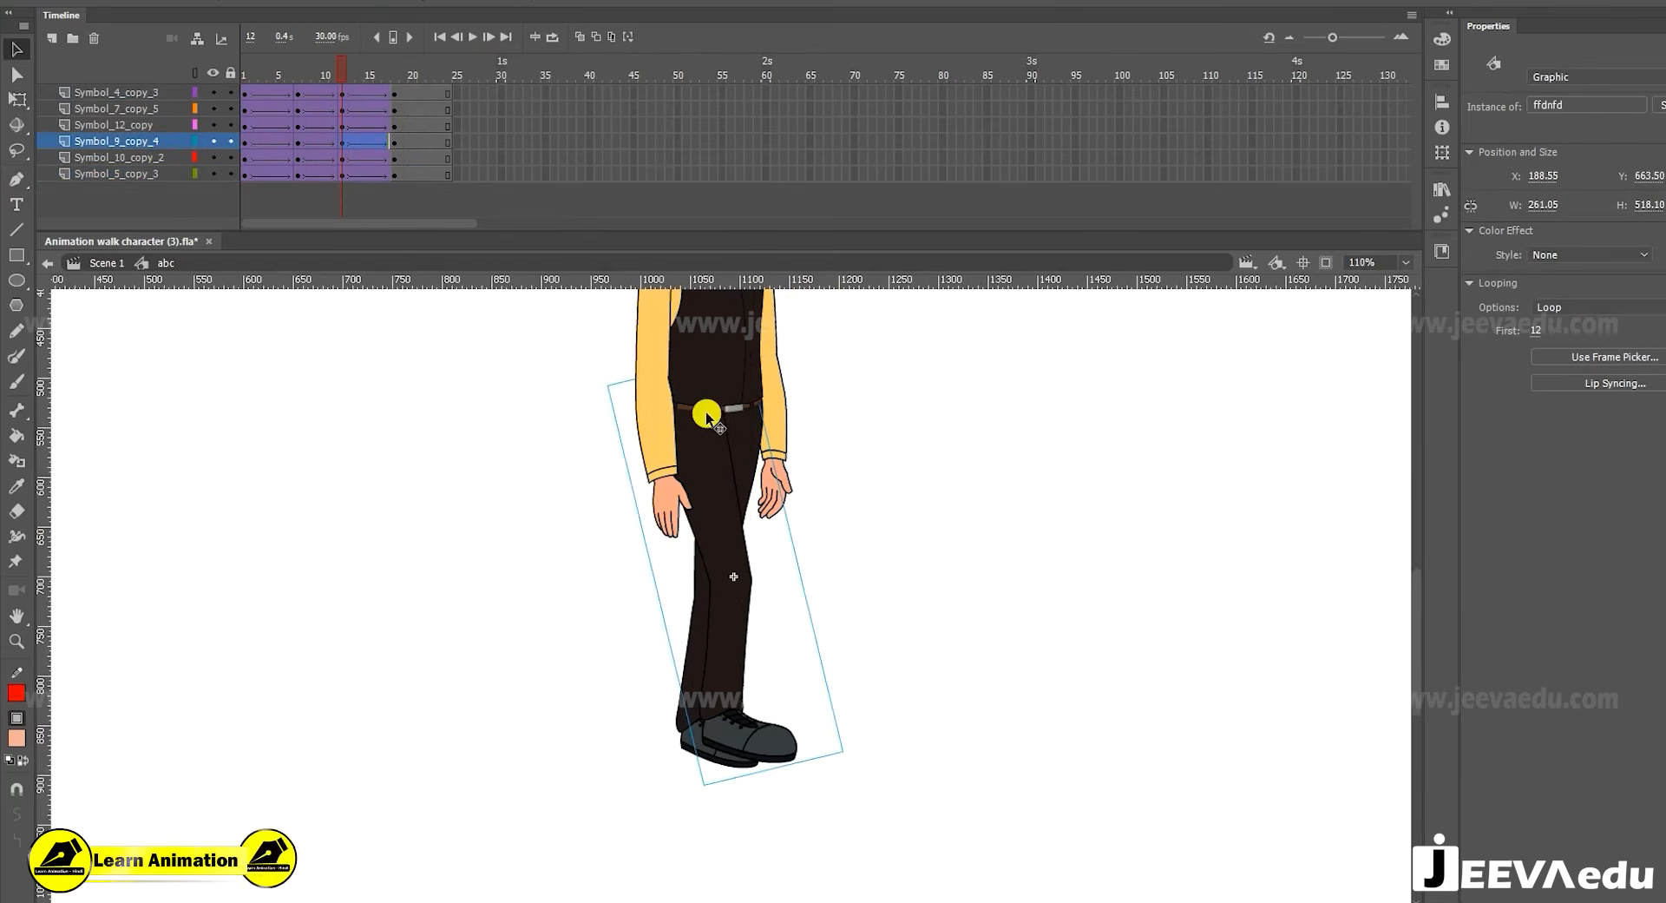
mouse_move(855, 758)
left_mouse_down()
mouse_move(840, 774)
mouse_move(824, 755)
left_mouse_up()
key("z")
left_click(793, 691, "alt")
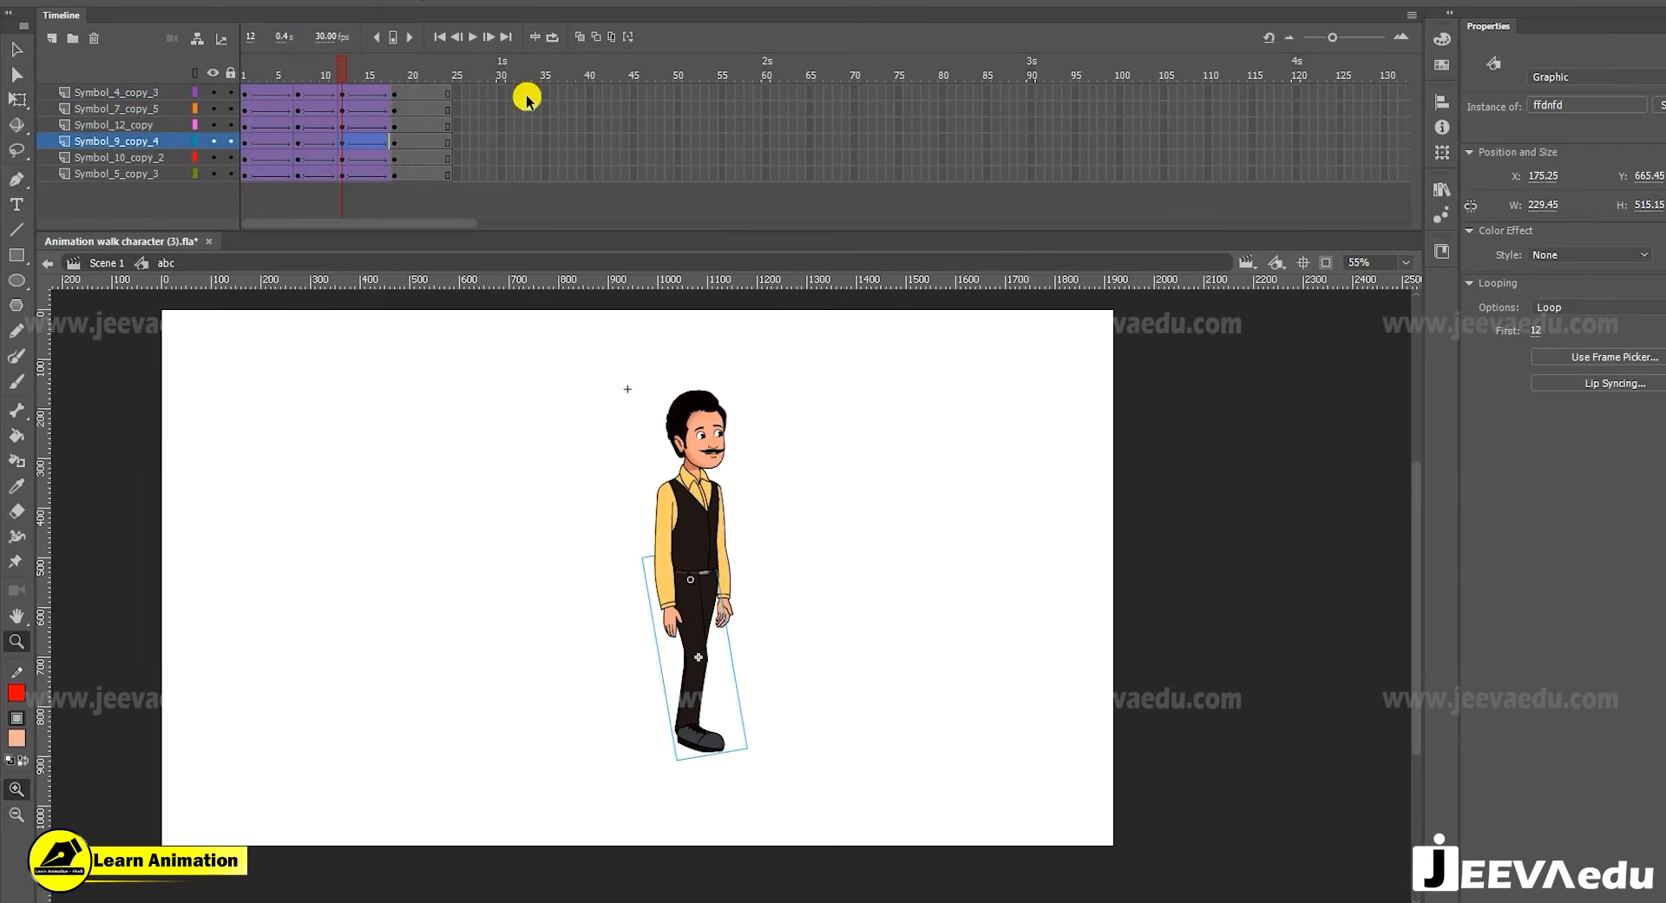
key("Return")
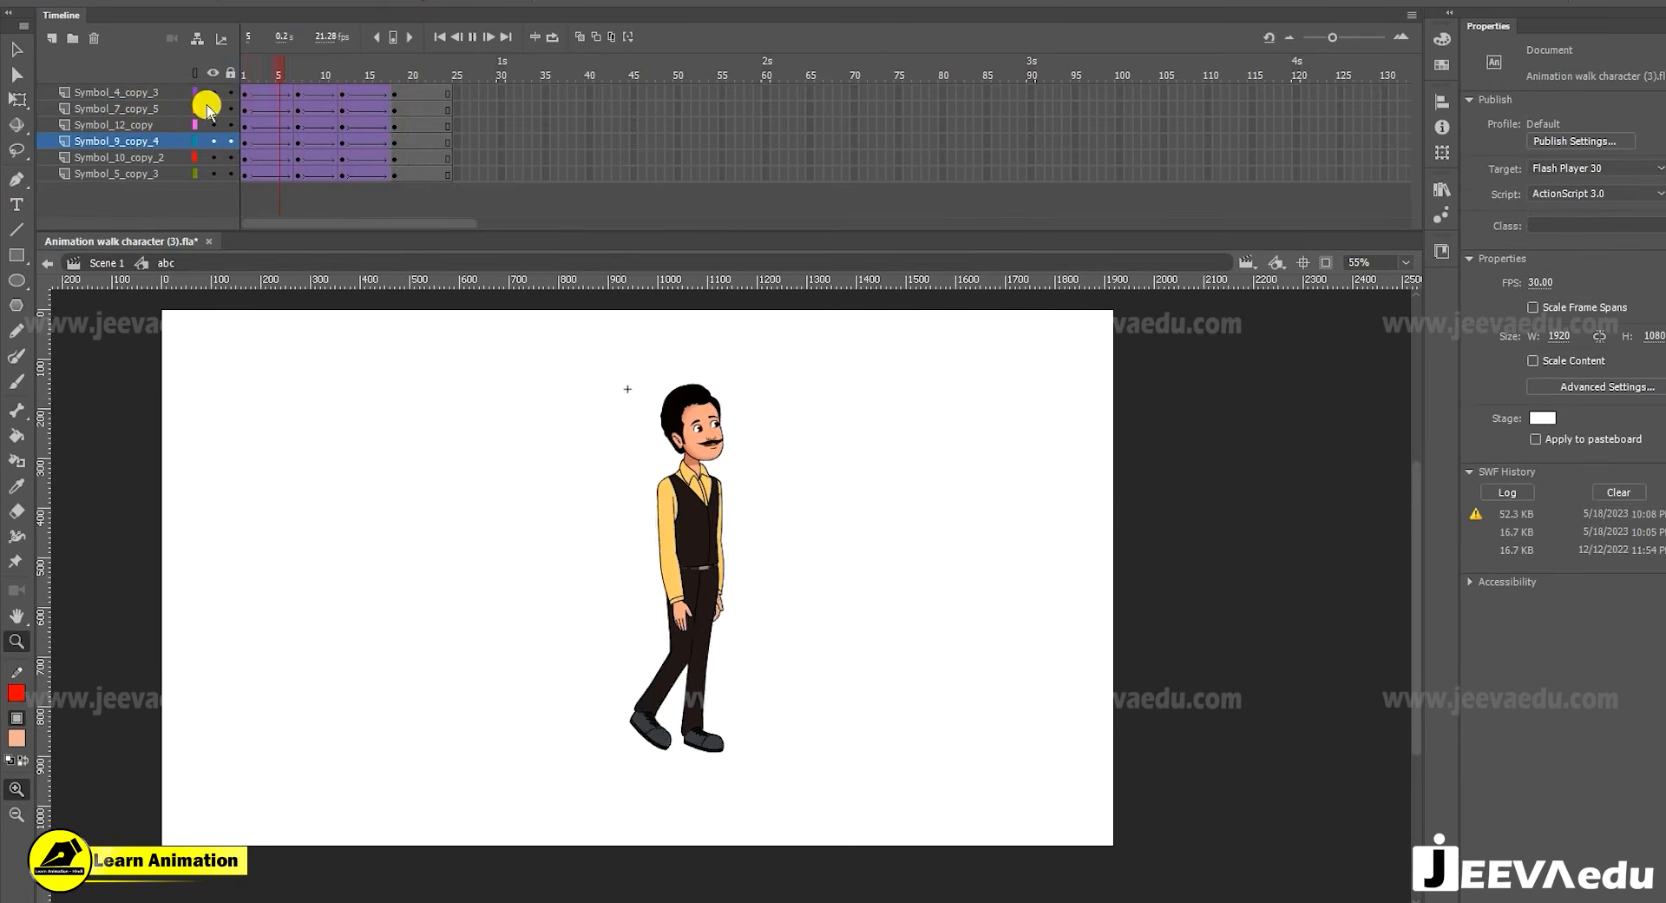
key("Return")
Select all body parts at frame 12, move their pivot to the feet, rotate them slightly counterclockwise, and play the animation
left_click_drag(304, 67, 347, 111)
key("v")
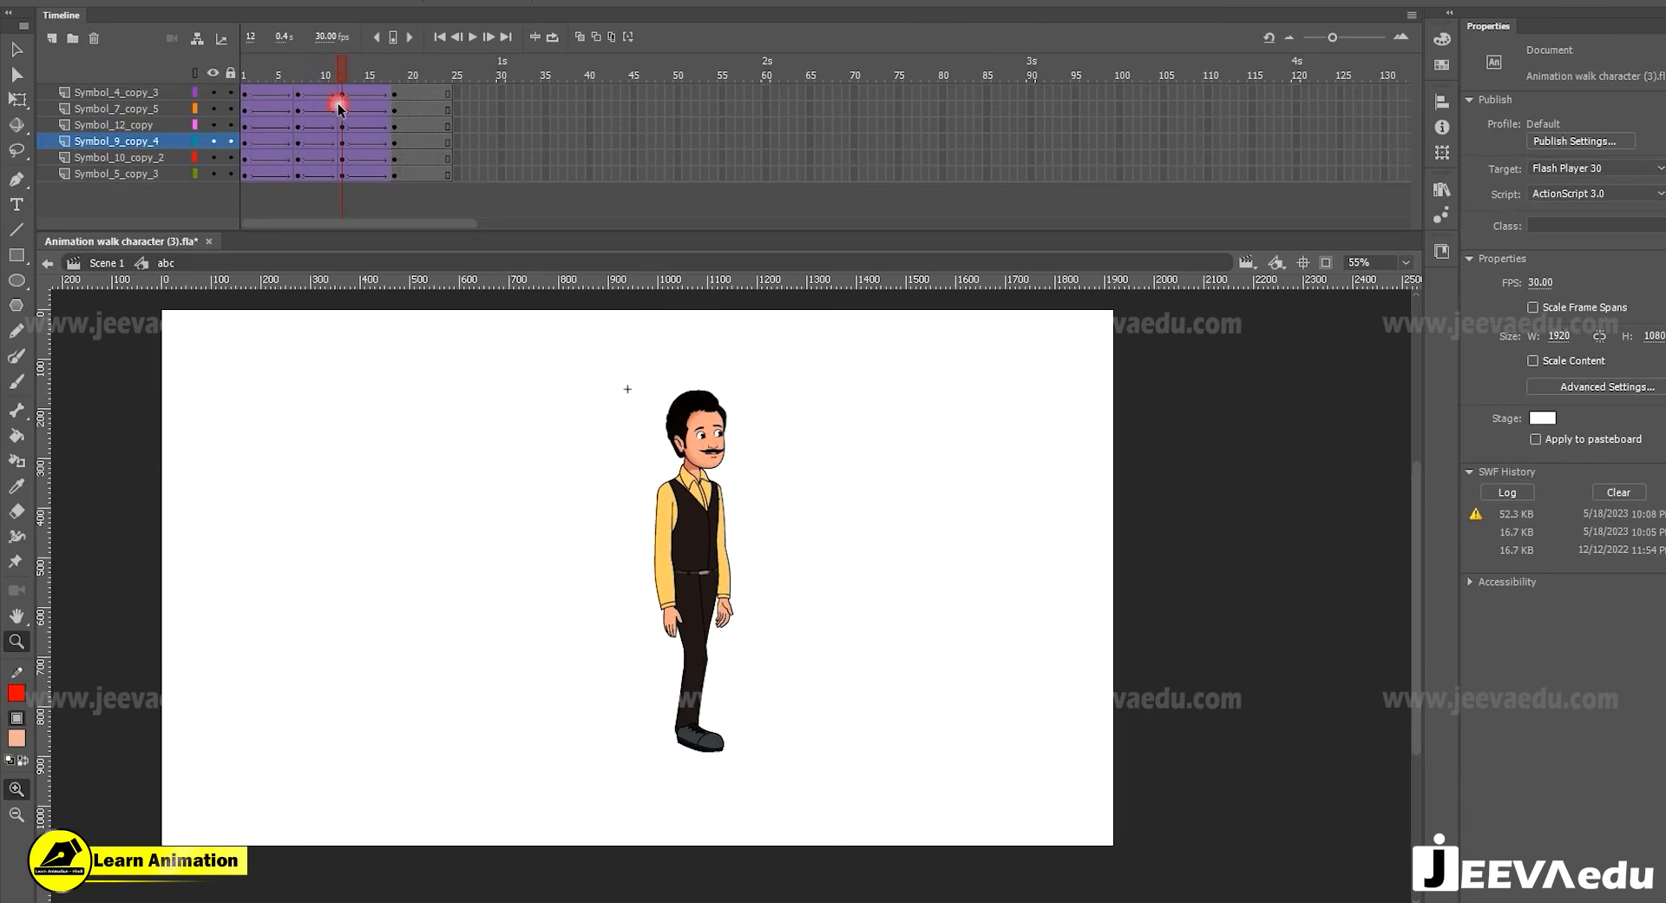
left_click(606, 386)
left_click_drag(848, 840, 840, 831)
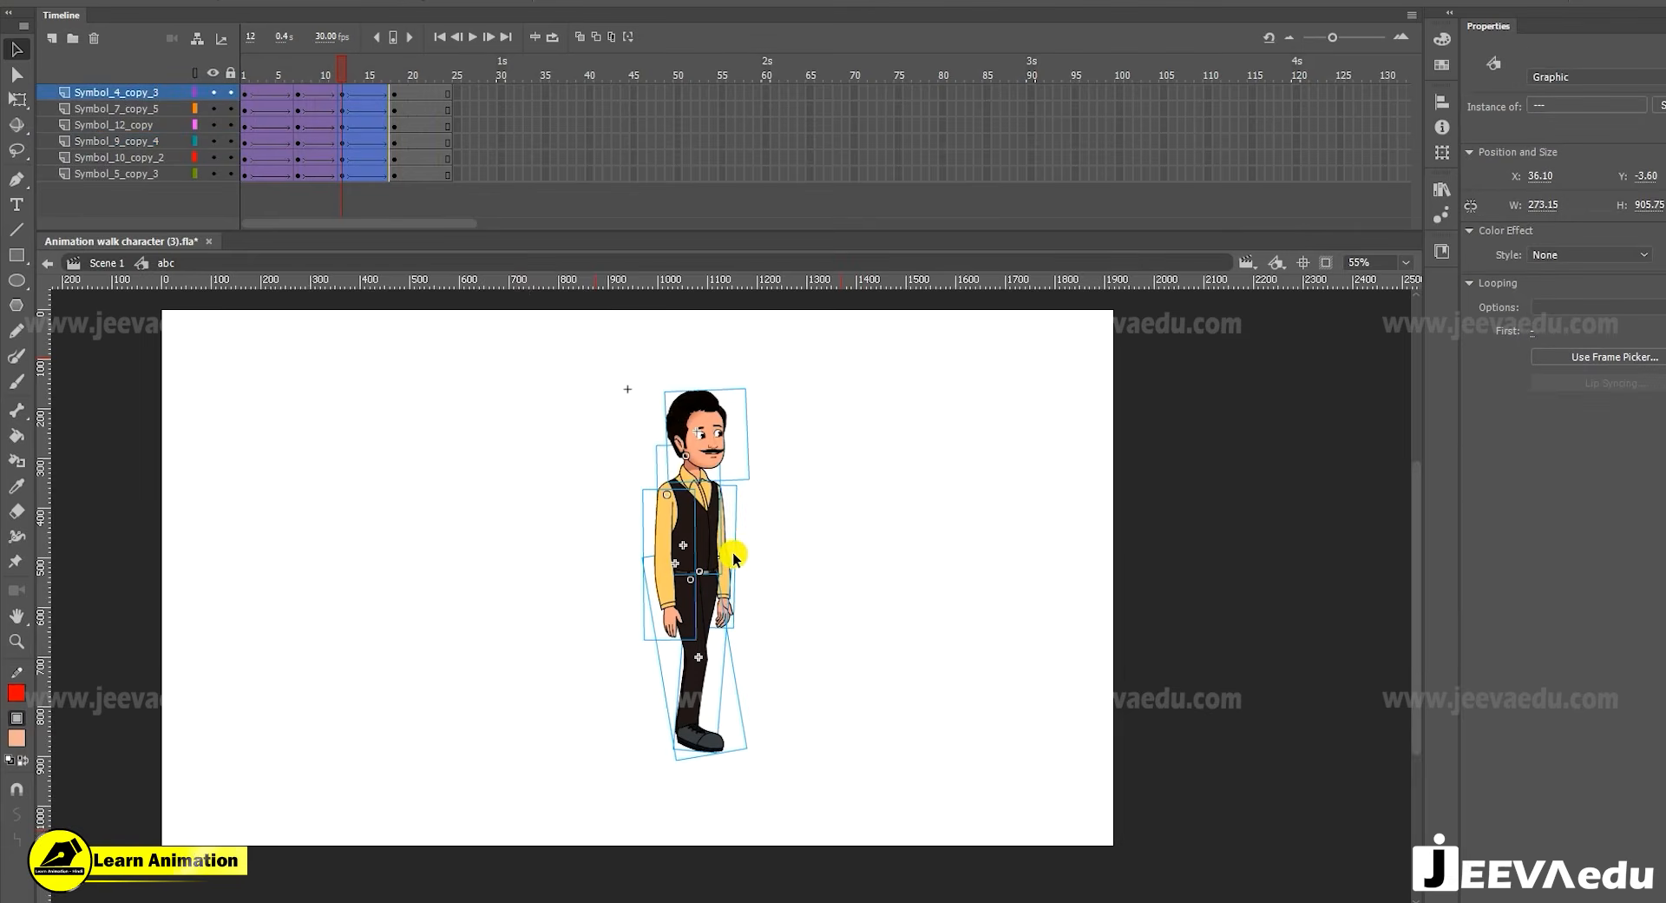
key("q")
left_click_drag(697, 574, 682, 738)
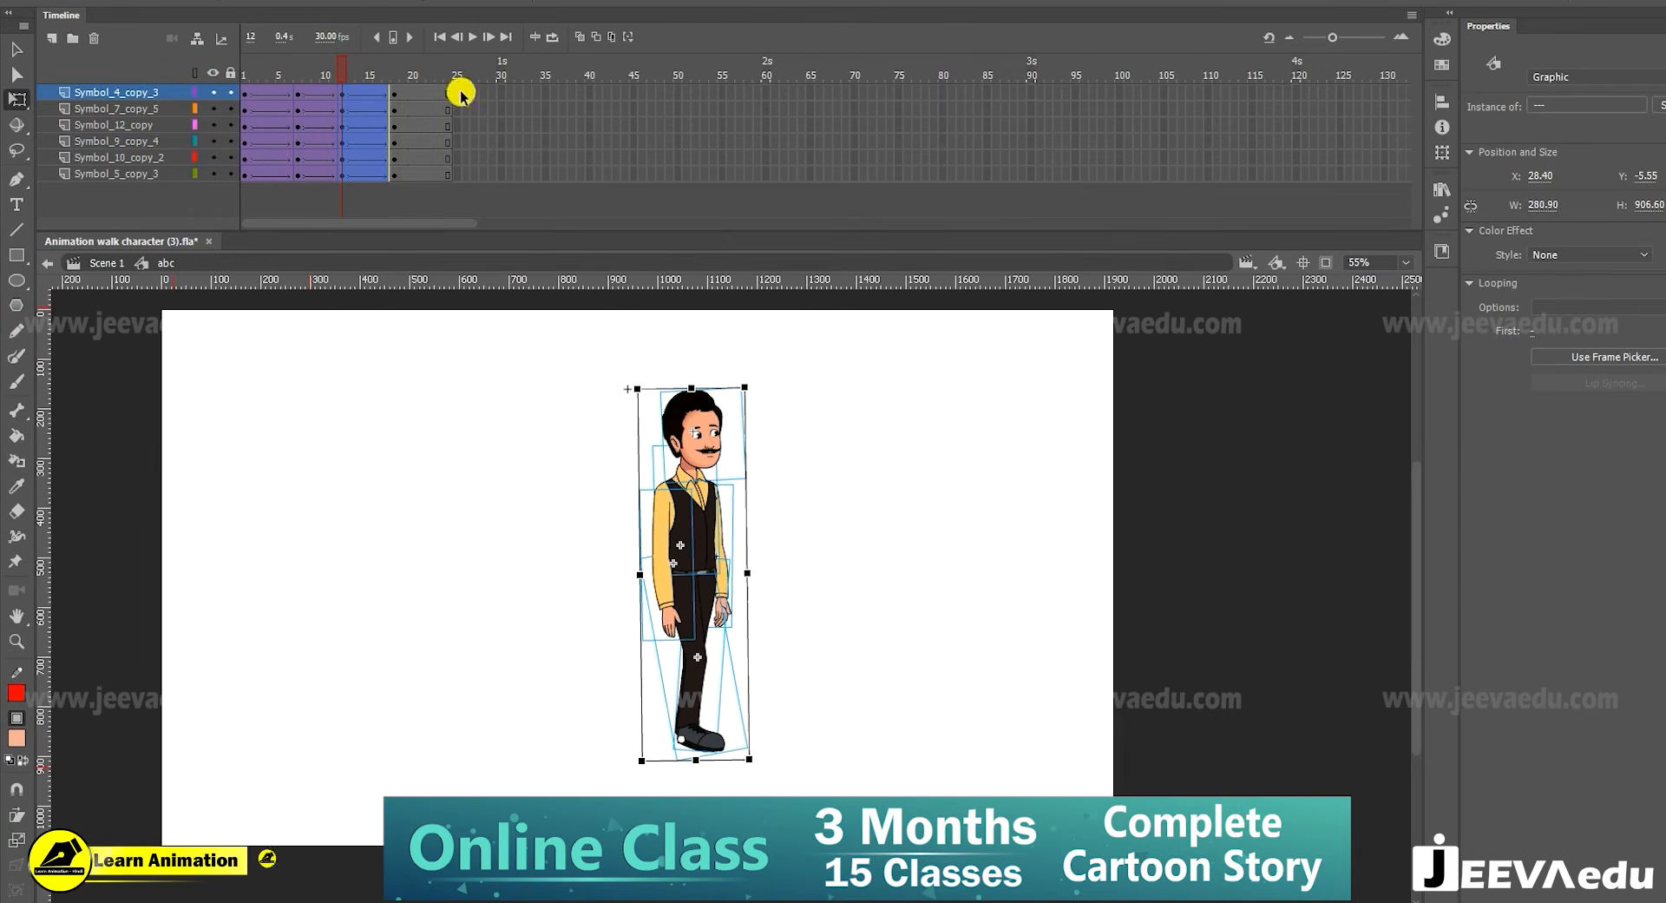
left_click_drag(341, 64, 288, 66)
key("Return")
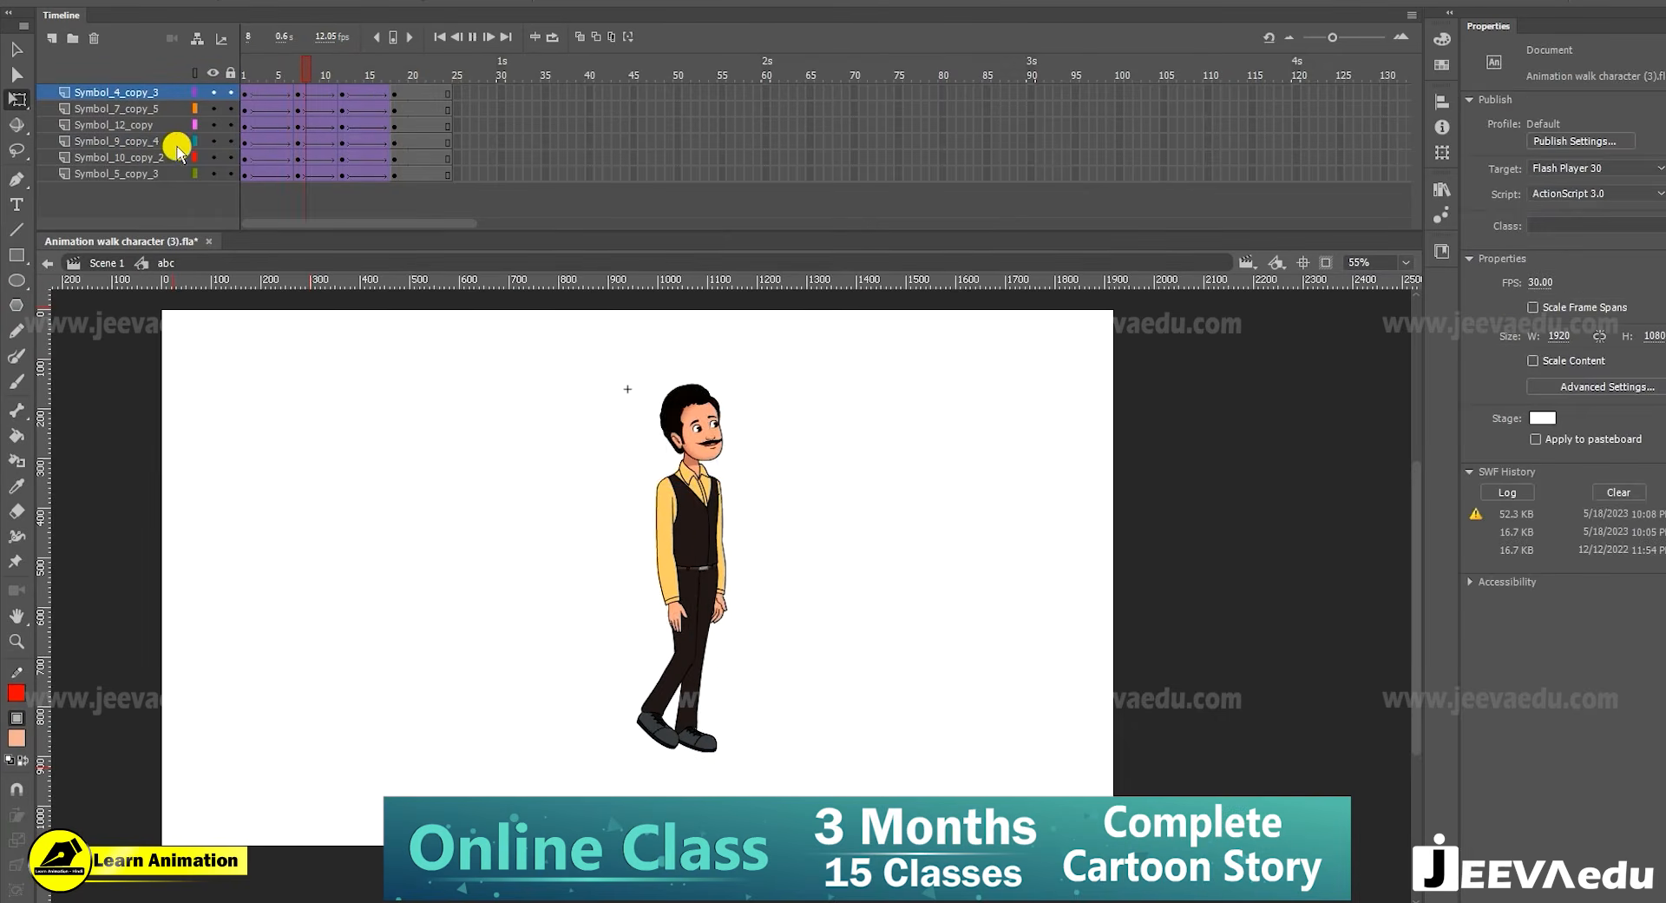
Rotate the head slightly clockwise at frame 18 so it tilts forward, and play the animation to check it
left_click_drag(406, 92, 253, 107)
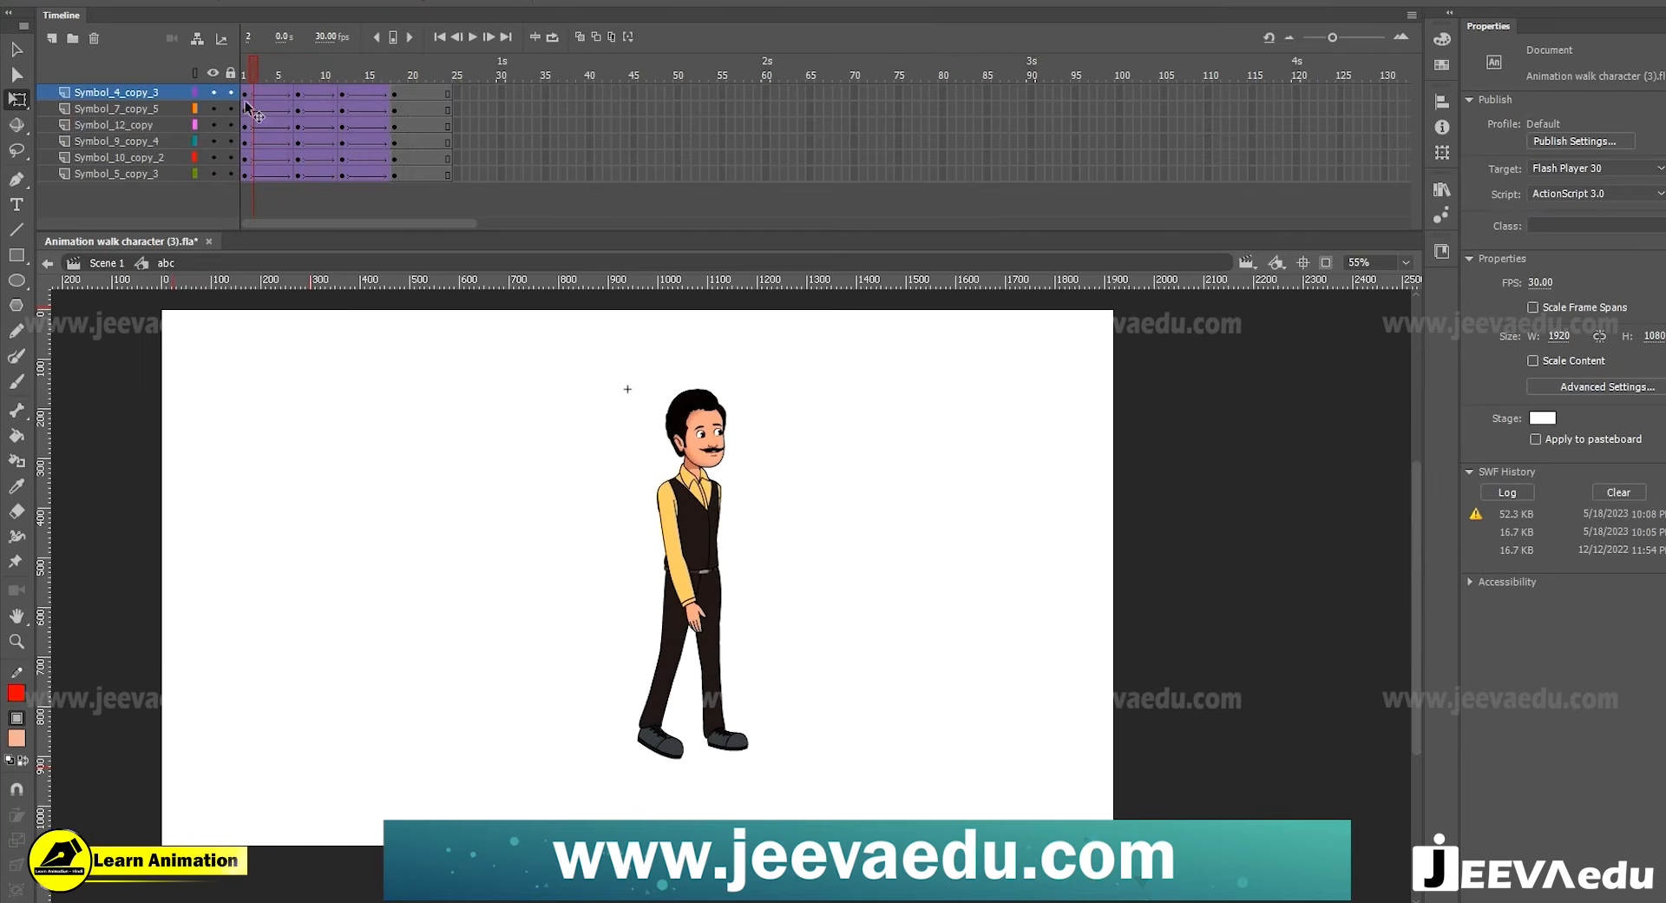
key("z")
left_click(728, 481)
left_click_drag(755, 530, 744, 472)
left_click(244, 70)
left_click_drag(241, 70, 398, 115)
key("v")
left_click(638, 467)
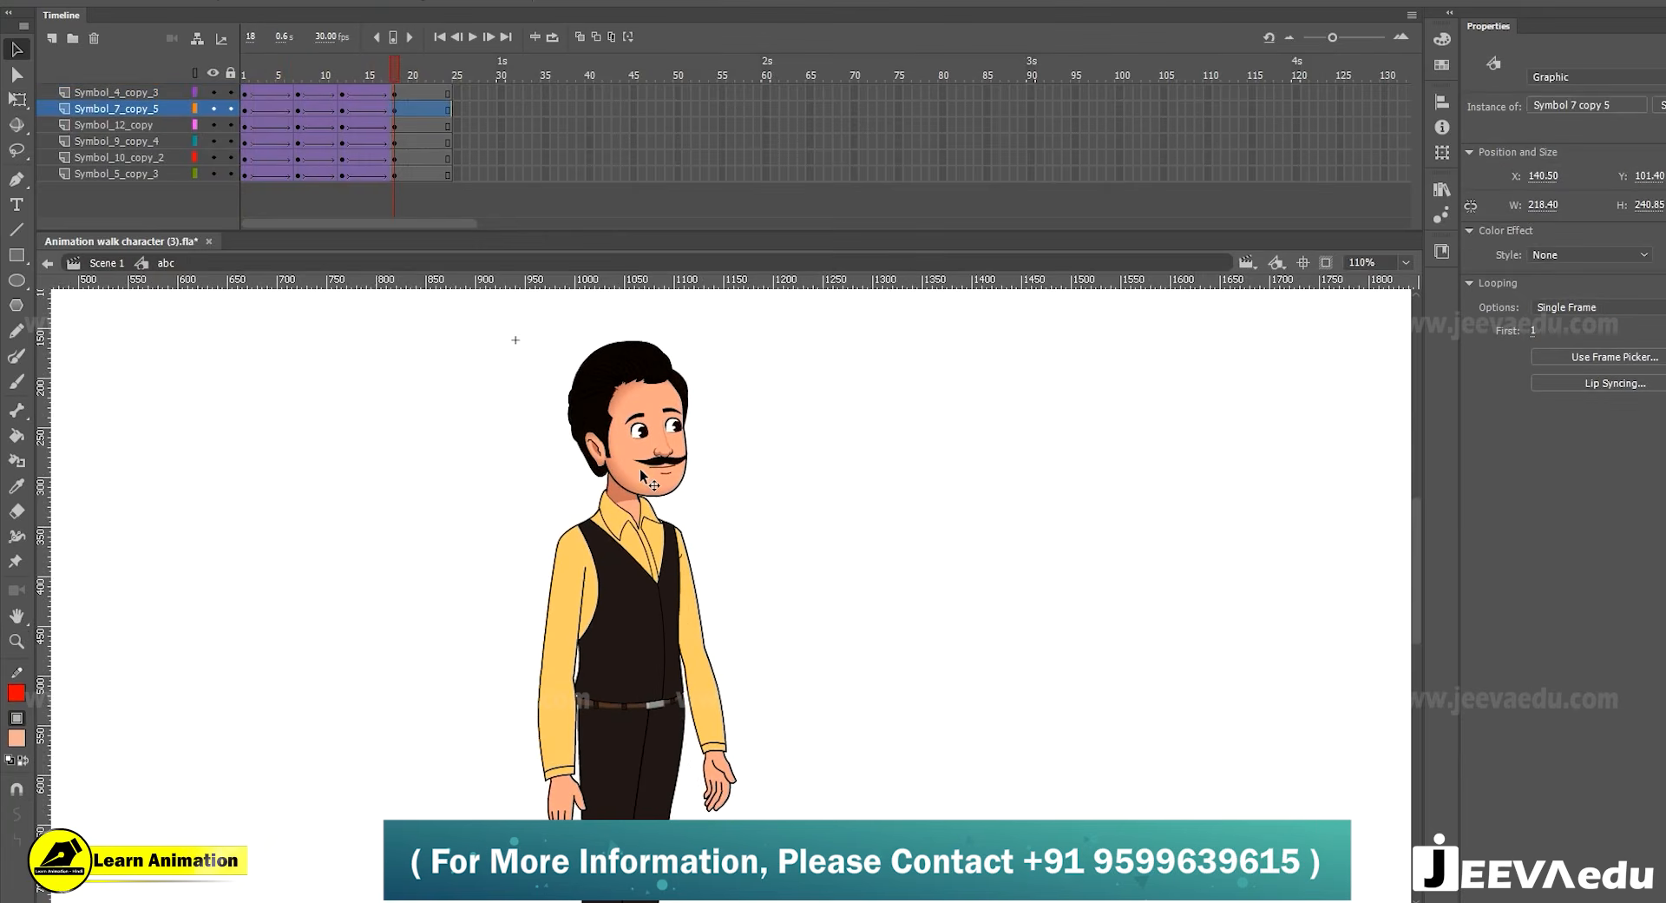
key("q")
left_click_drag(738, 333, 745, 351)
left_click(528, 178)
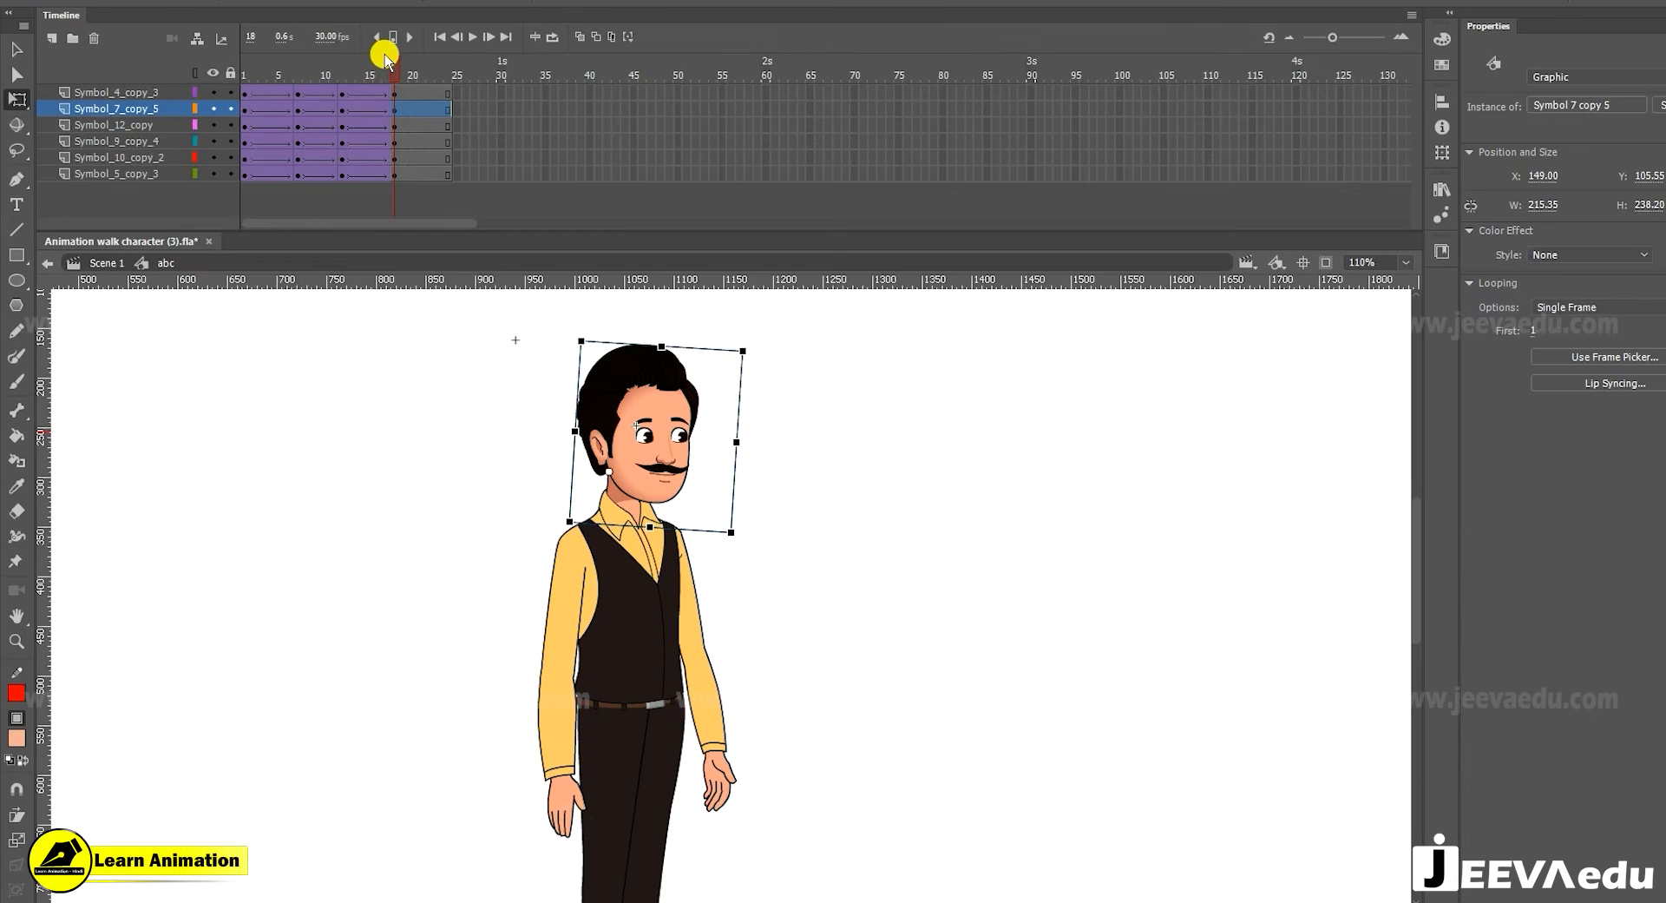
key("Return")
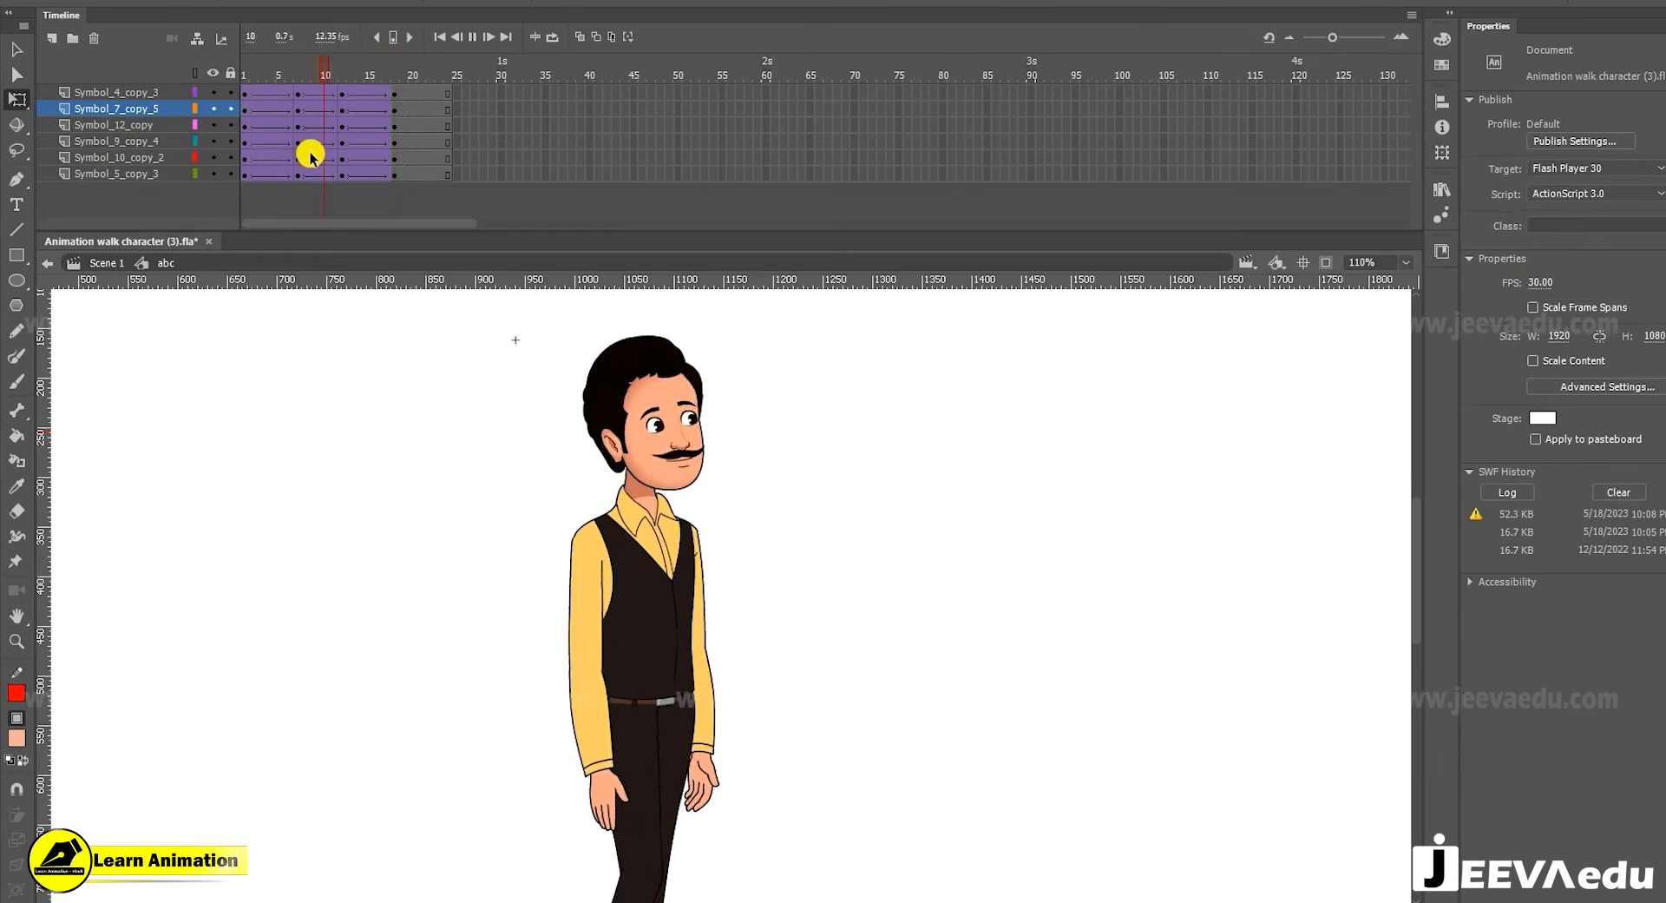
Rotate the near arm slightly backward at frame 18, and play the animation to check the whole figure
key("Return")
left_click_drag(353, 113, 400, 121)
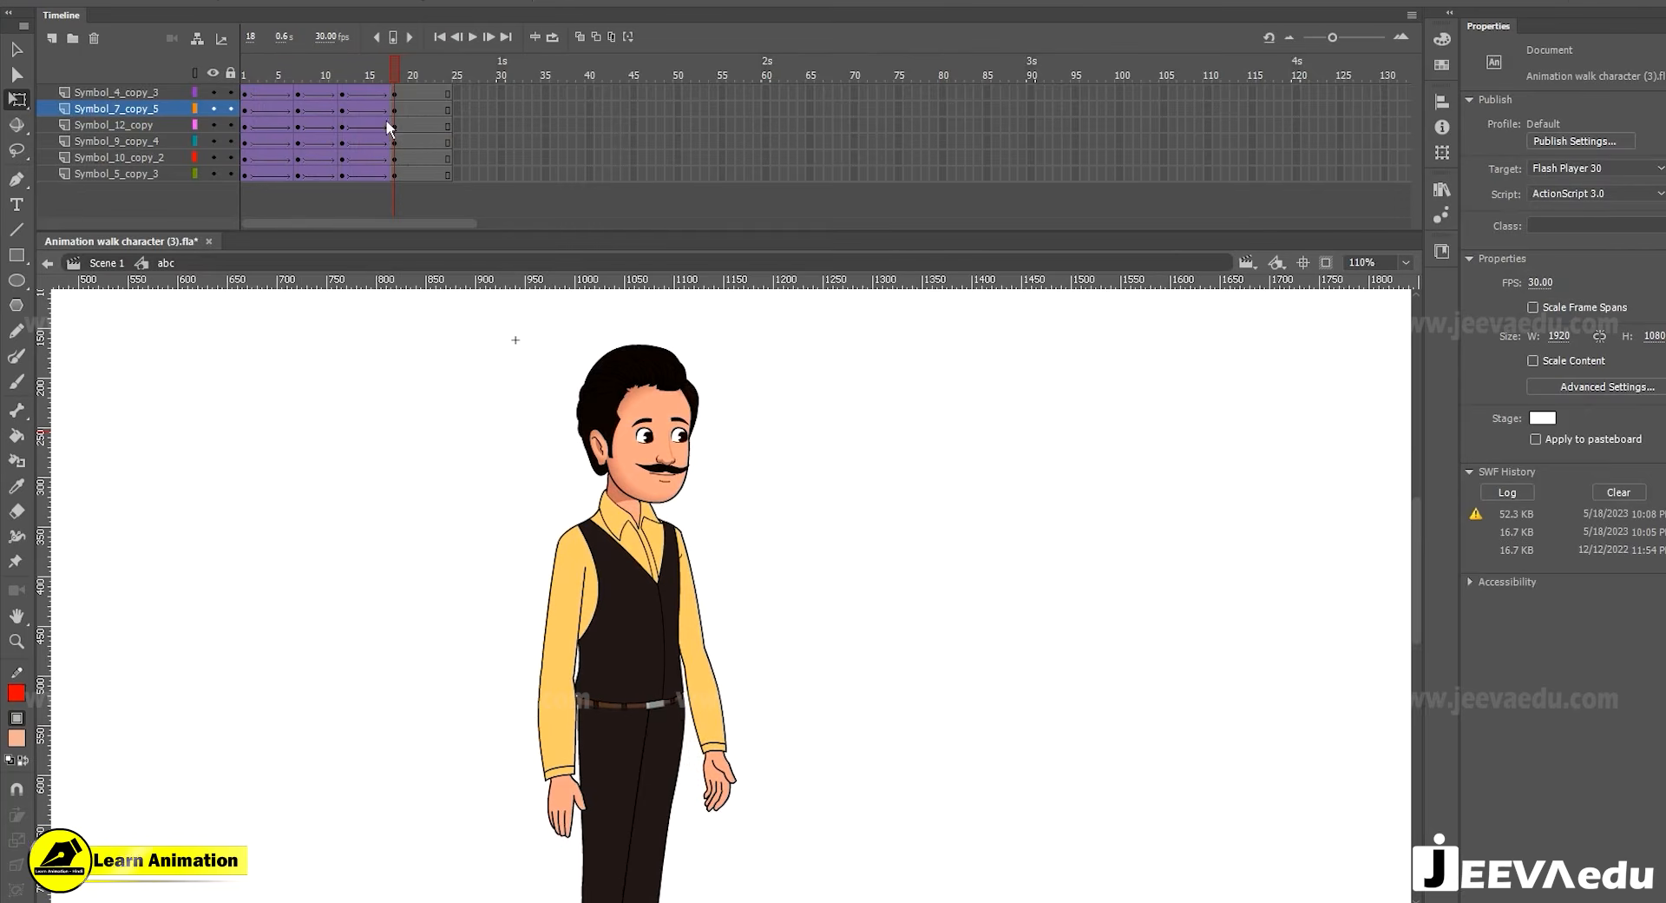
left_click(564, 804)
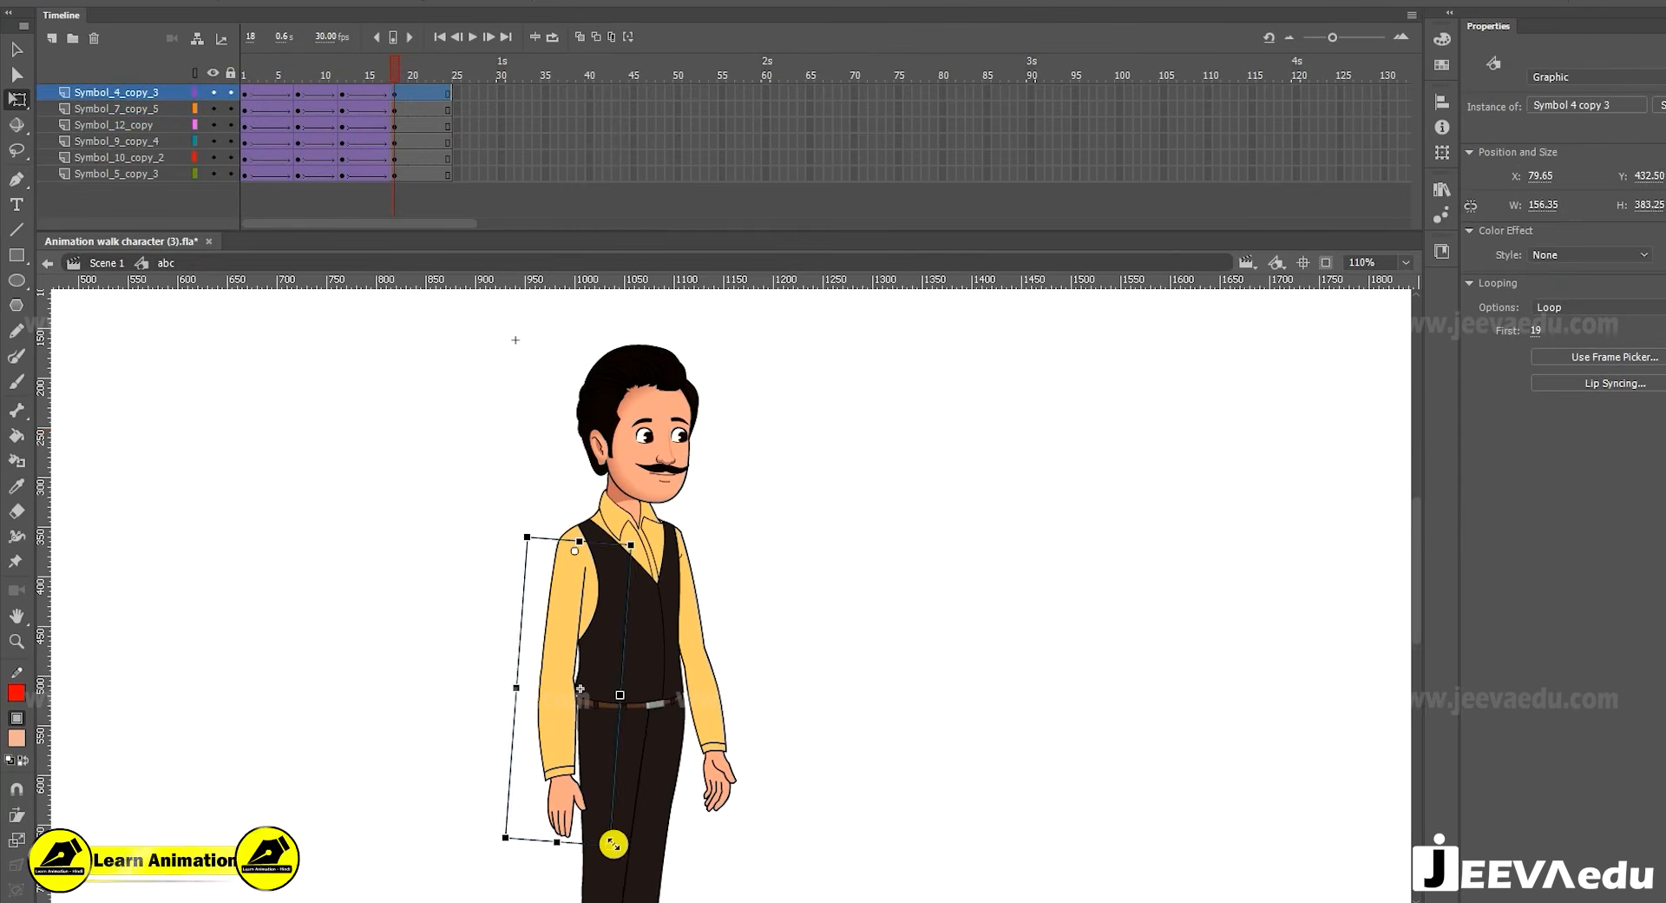
left_click_drag(618, 848, 609, 849)
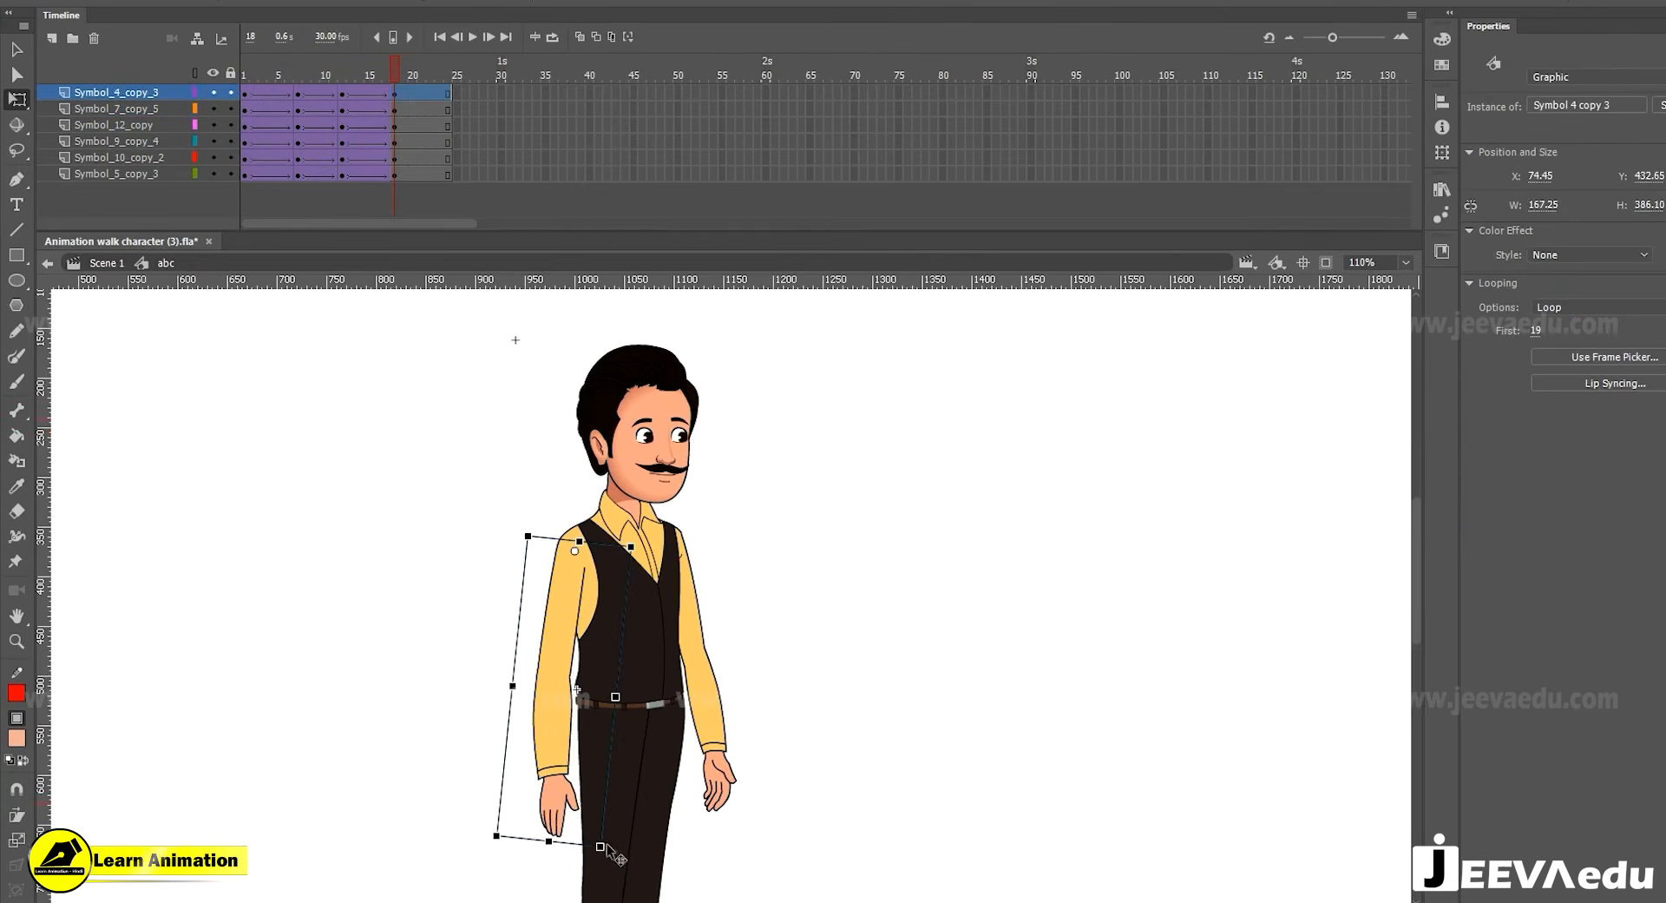
key("z")
left_click(690, 672, "alt")
left_click_drag(393, 66, 109, 146)
key("Return")
key("Return")
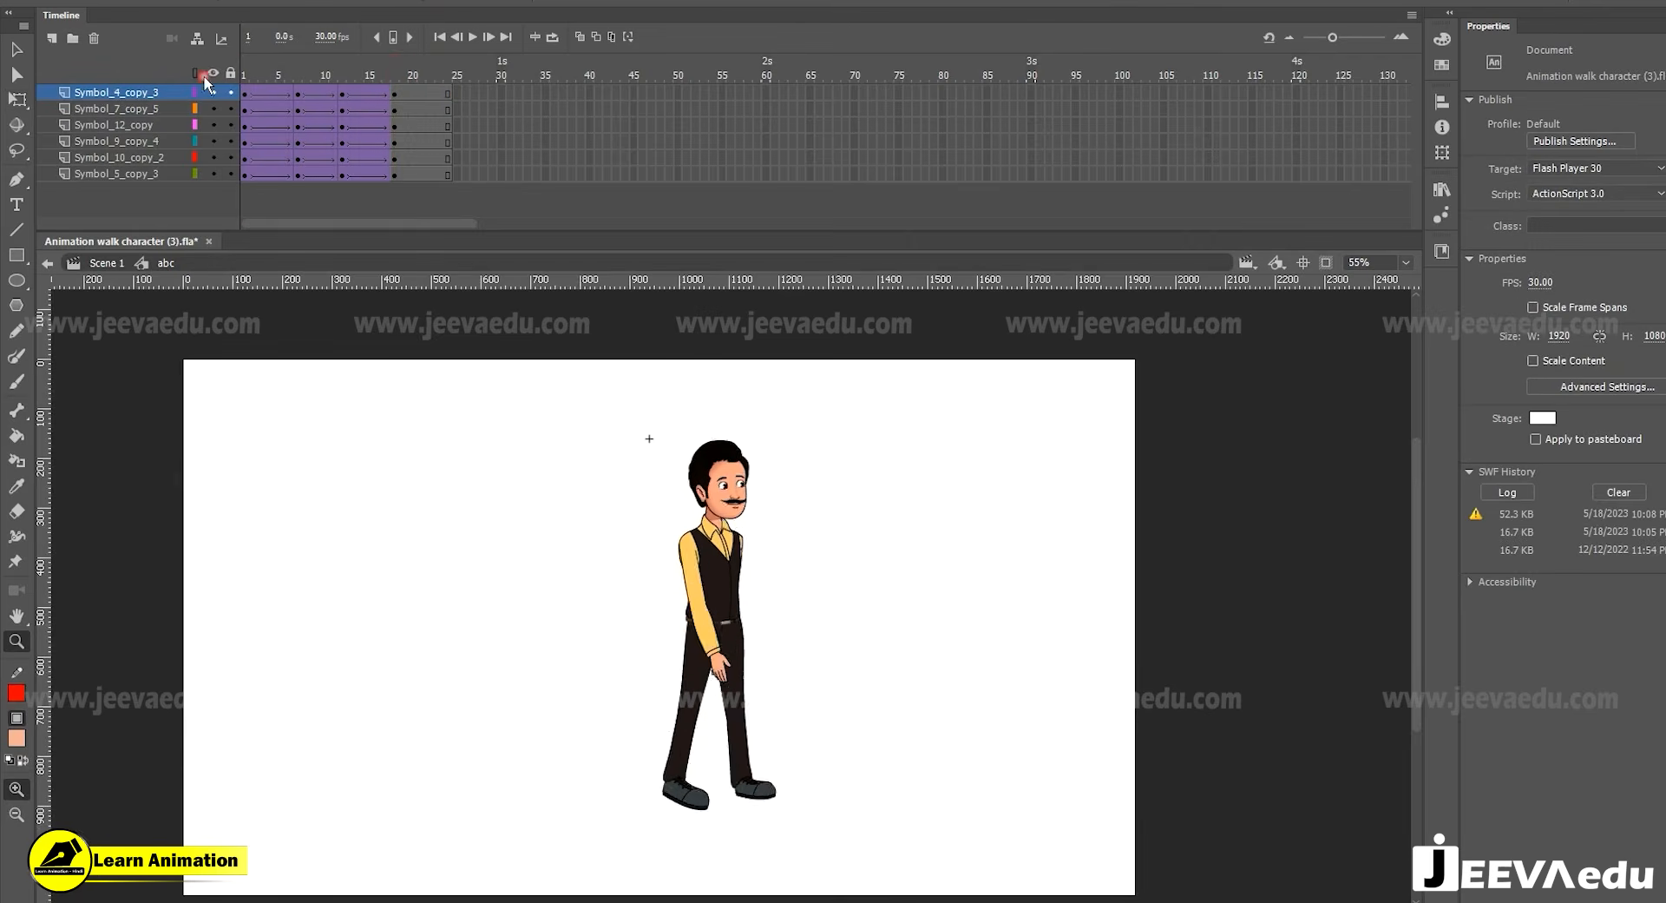
left_click(454, 37)
left_click_drag(288, 109, 394, 149)
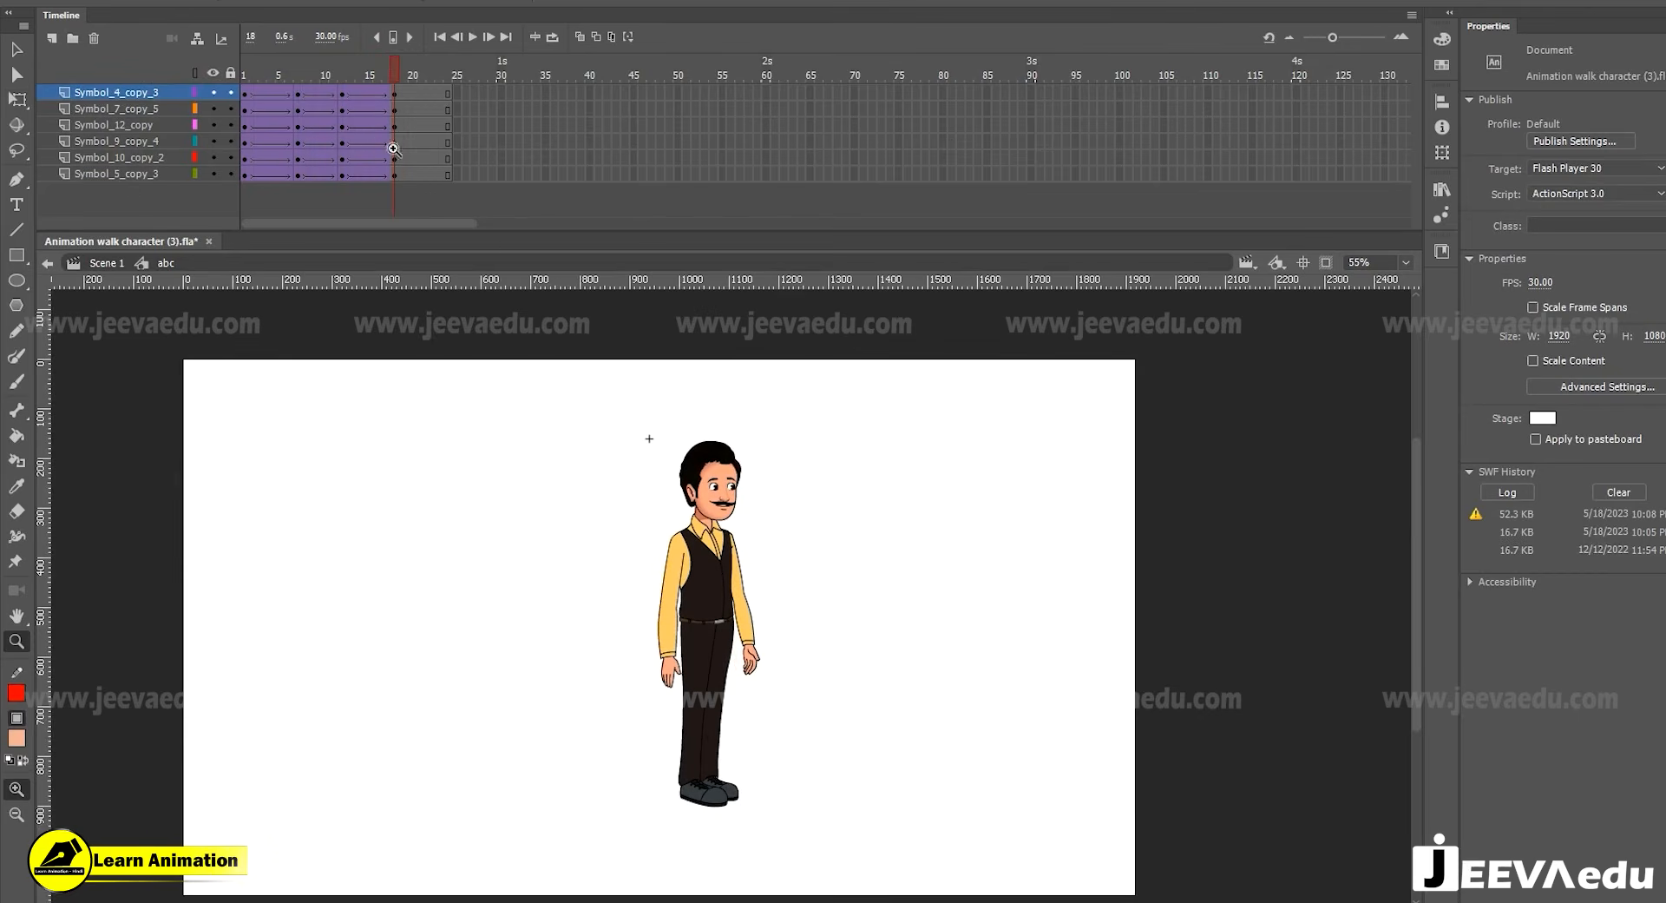
Insert frames on all layers after the frame 18 pose, extending them to frame 48, and play the animation
left_click_drag(433, 95, 484, 229)
key("F5")
key("F5")
key("F5")
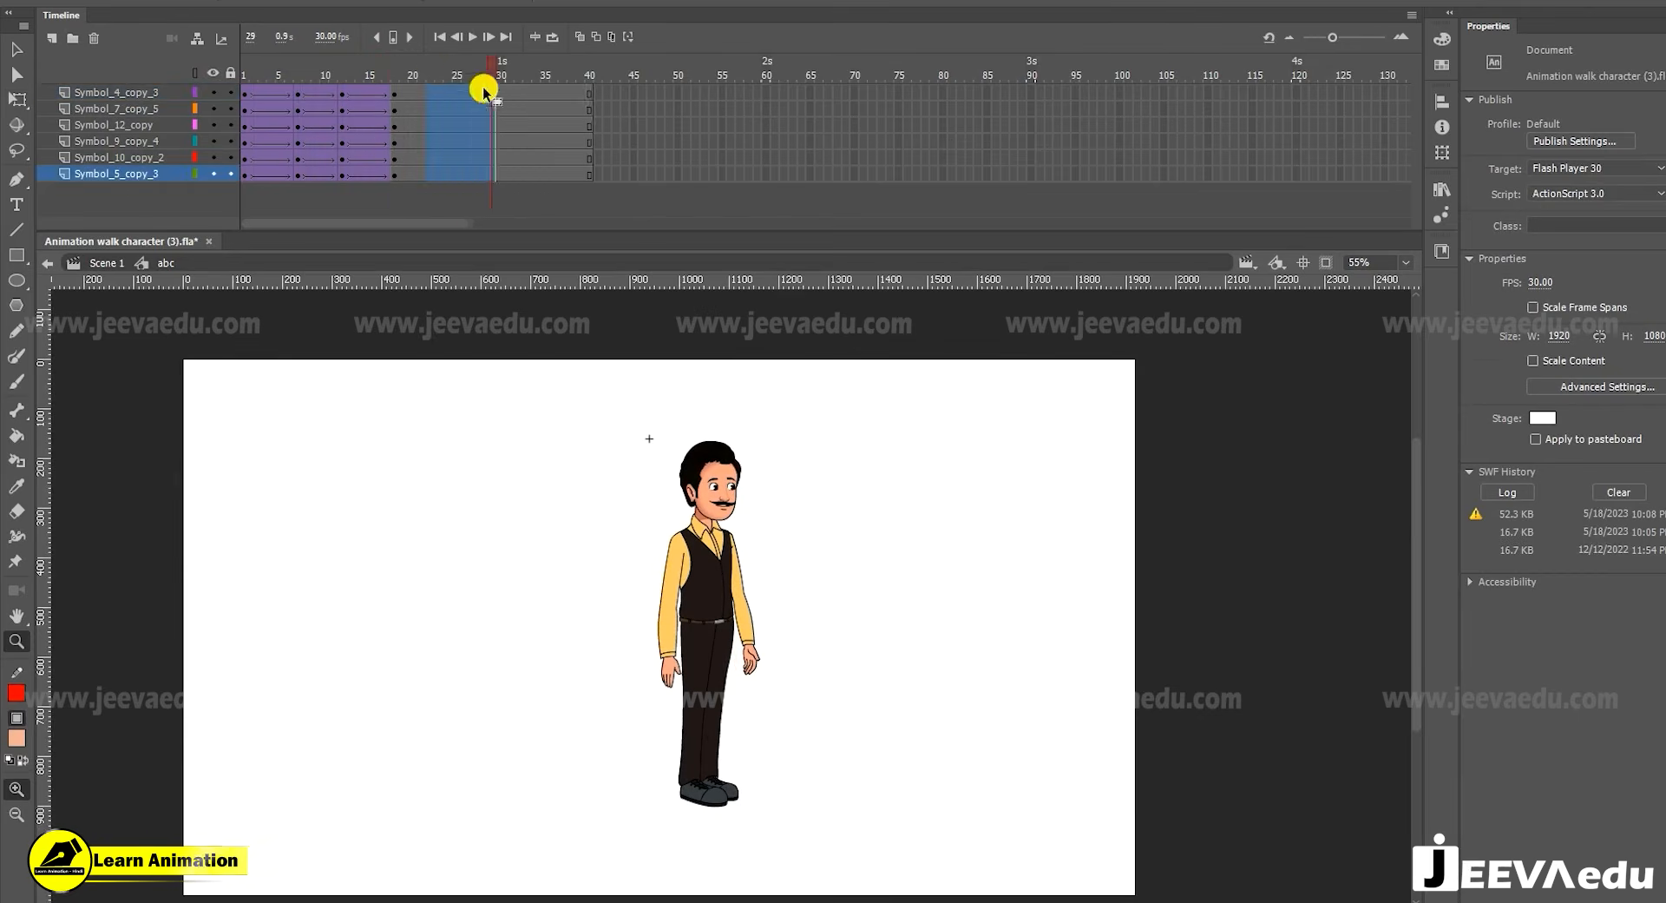
left_click_drag(485, 75, 9, 144)
key("Return")
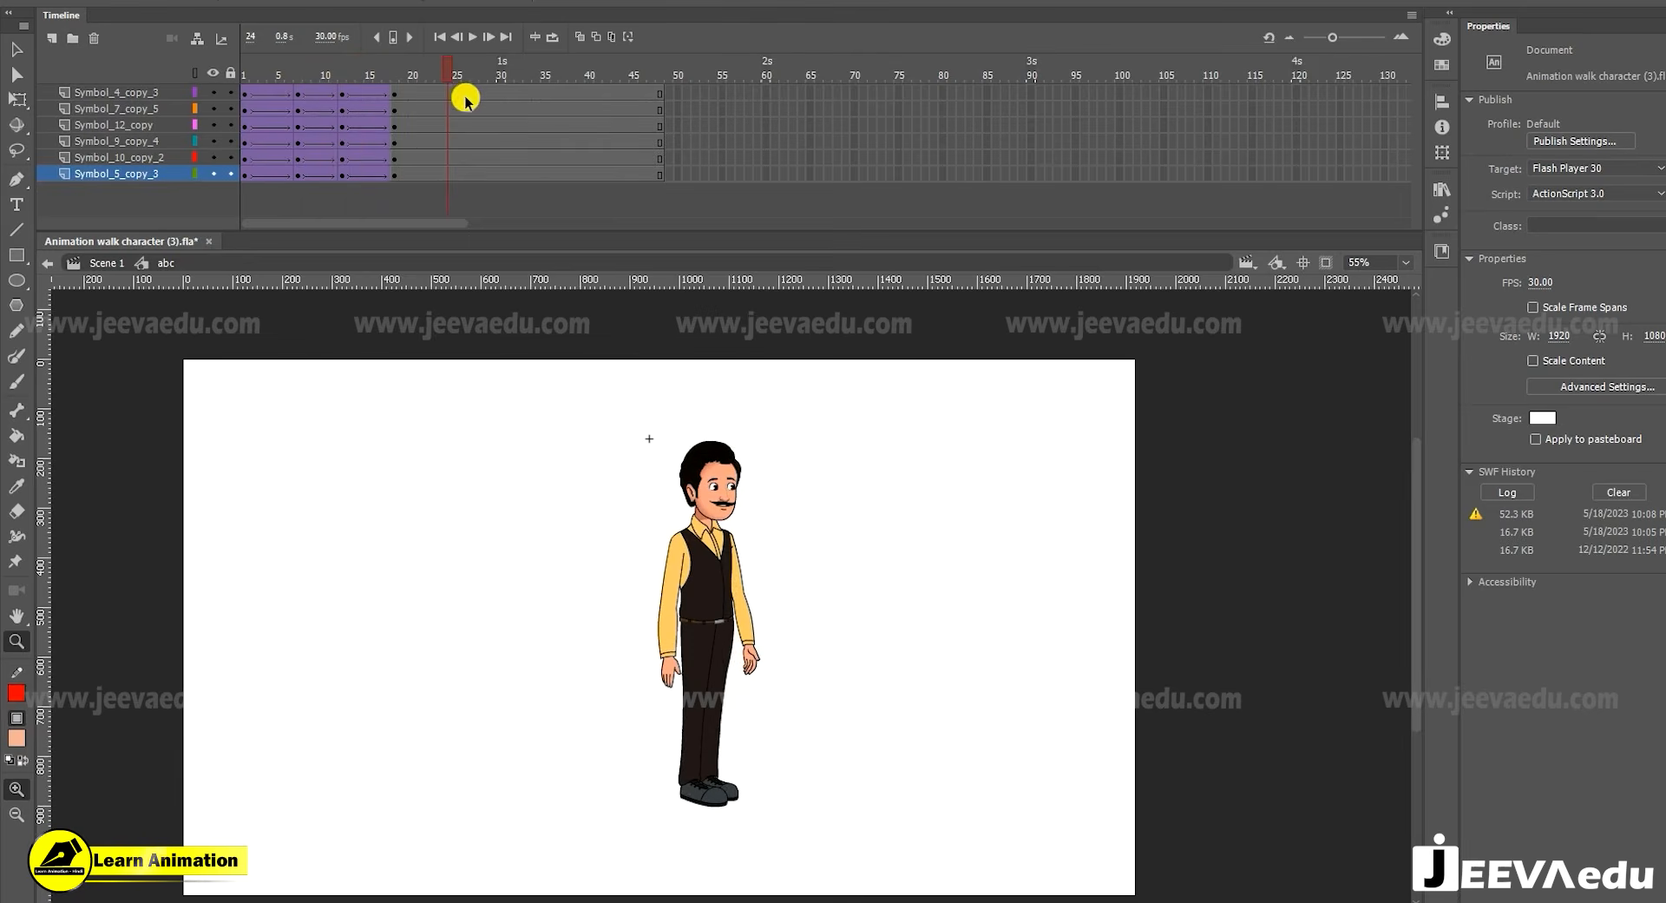
key("F6")
left_click_drag(447, 192, 409, 59)
right_click(411, 110)
left_click(450, 93)
key("ctrl+z")
key("ctrl+z")
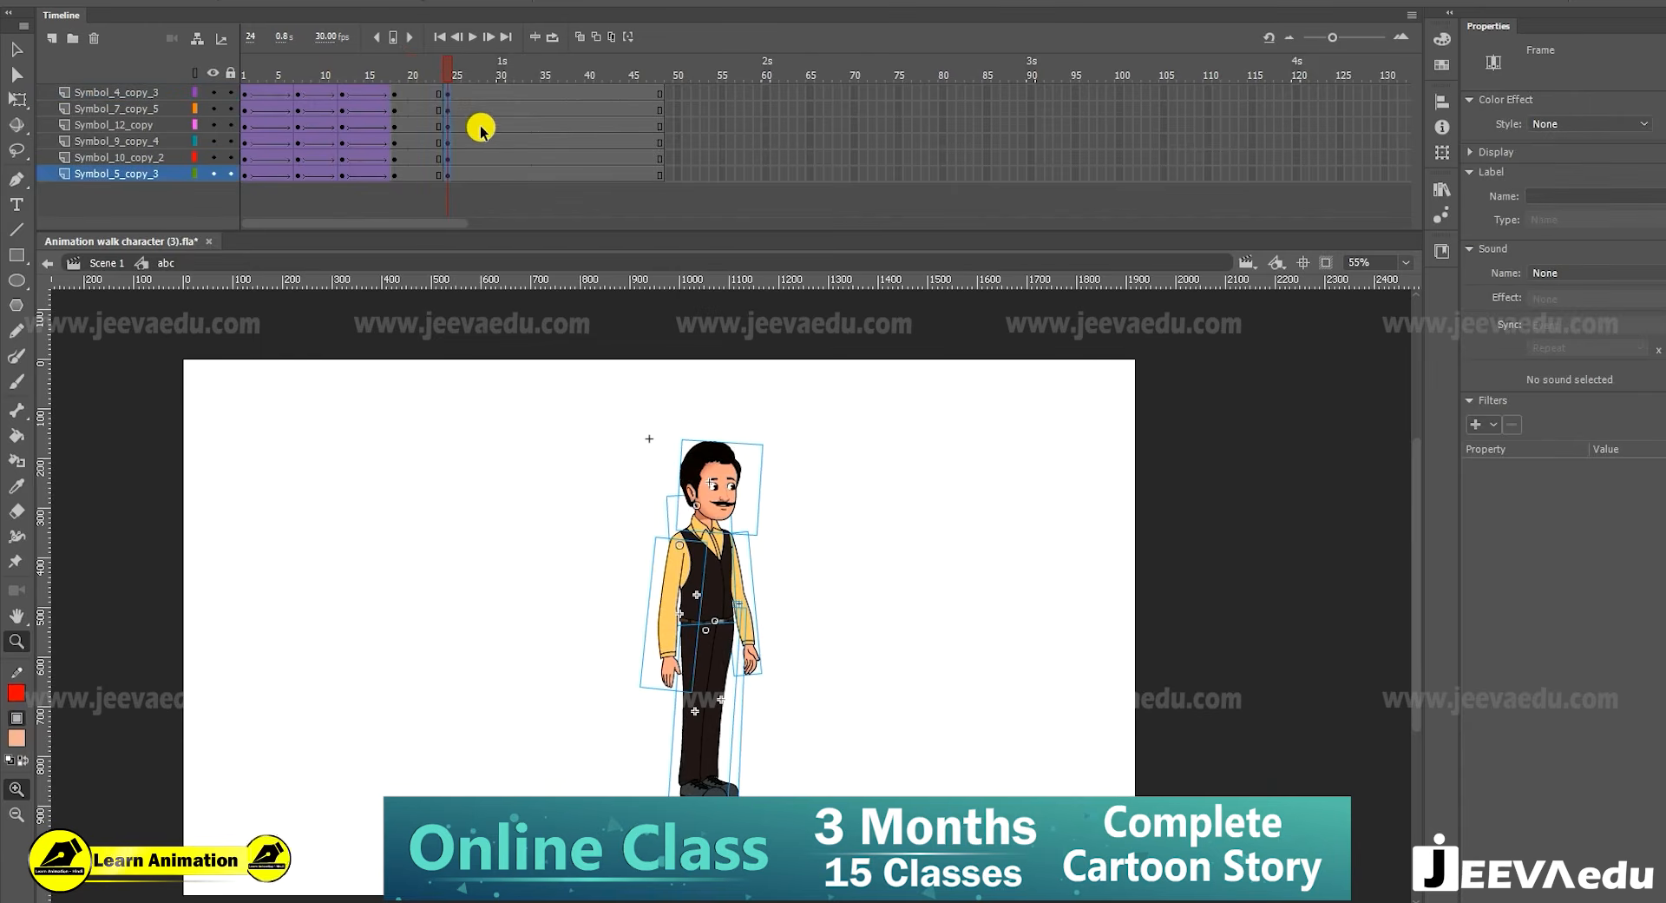
key("ctrl+z")
Add keyframes on all layers at frame 27 and create classic tweens leading to them from frame 18
left_click_drag(477, 91, 477, 184)
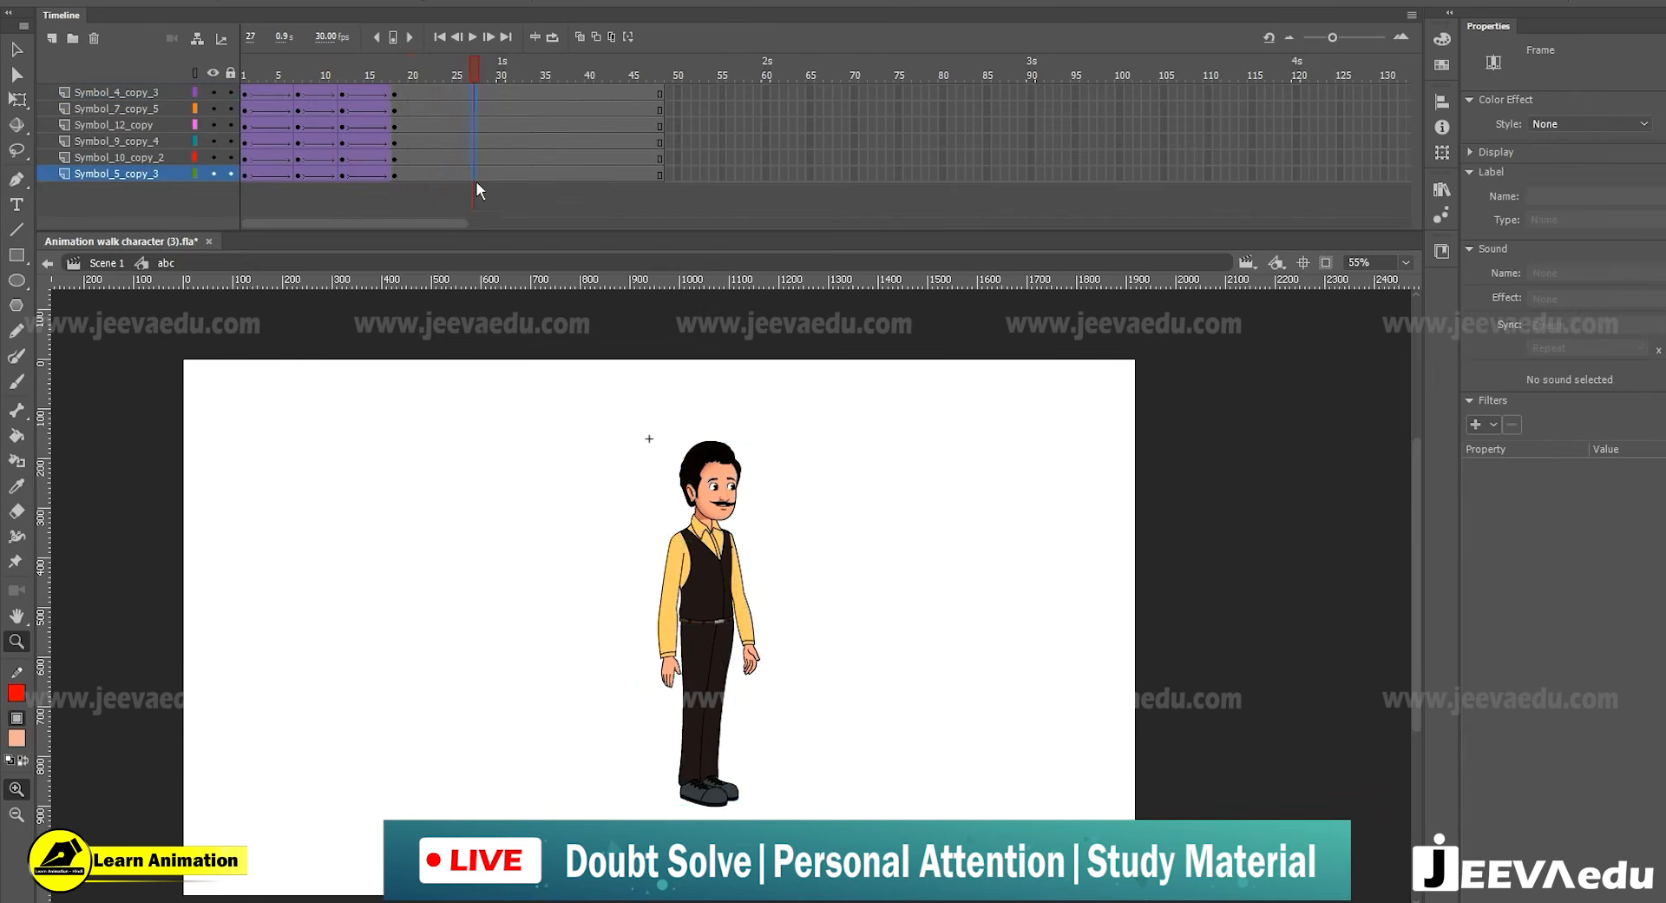
key("F6")
right_click(427, 155)
left_click(503, 202)
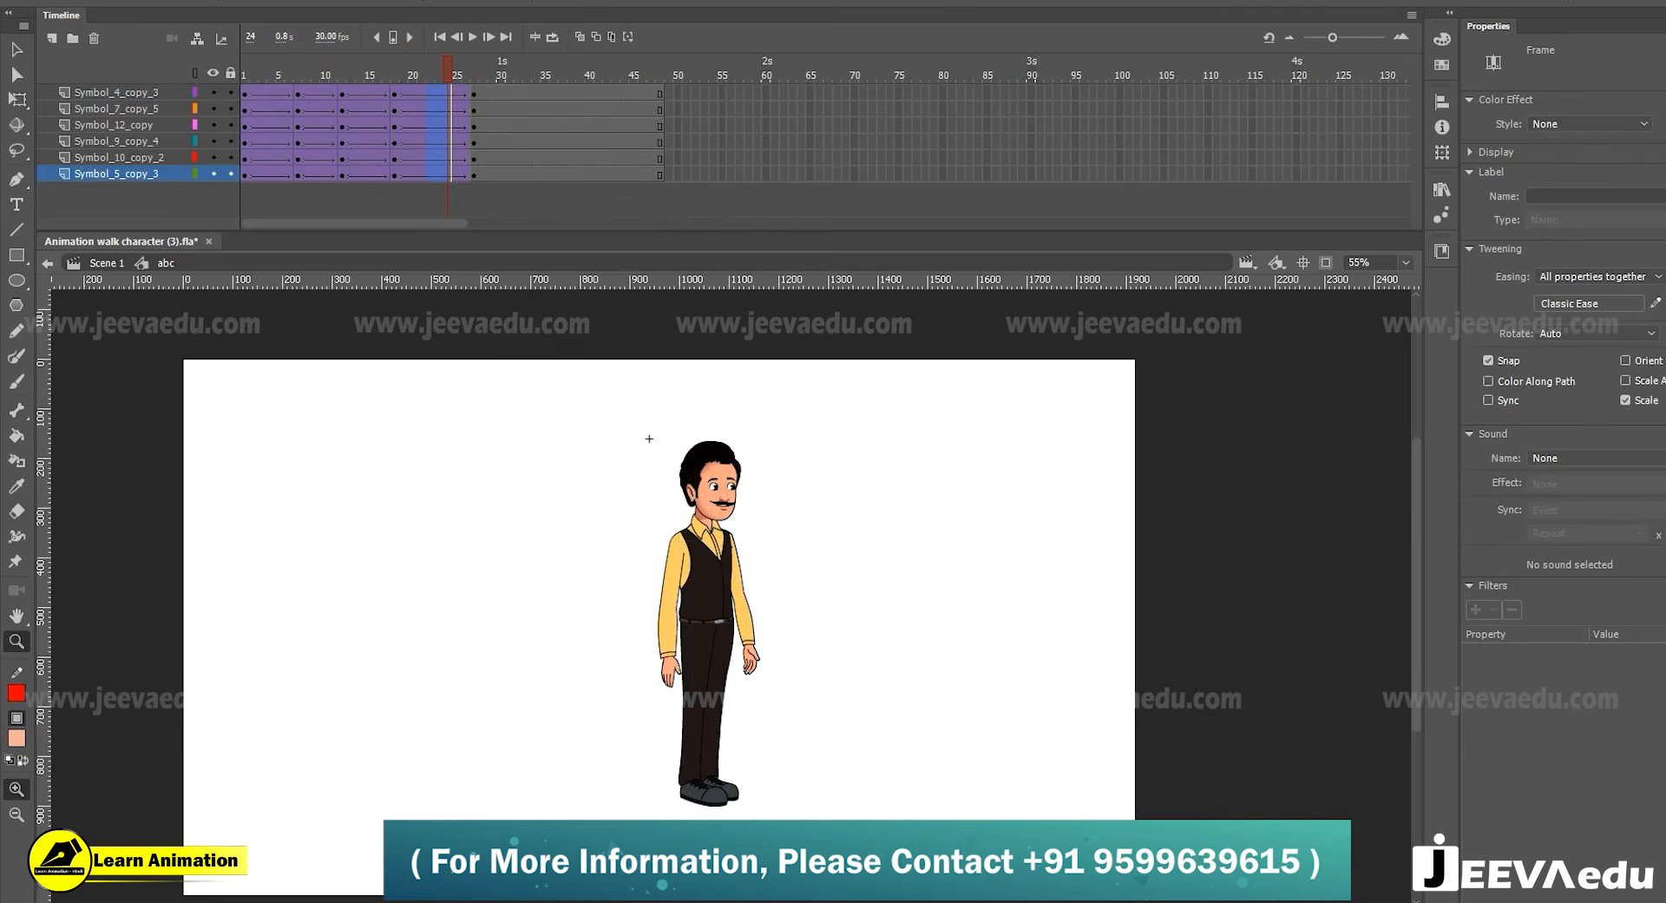
Select the head, torso and arms at frame 27, move their pivot to the waist, and rotate them slightly backward
left_click(474, 102)
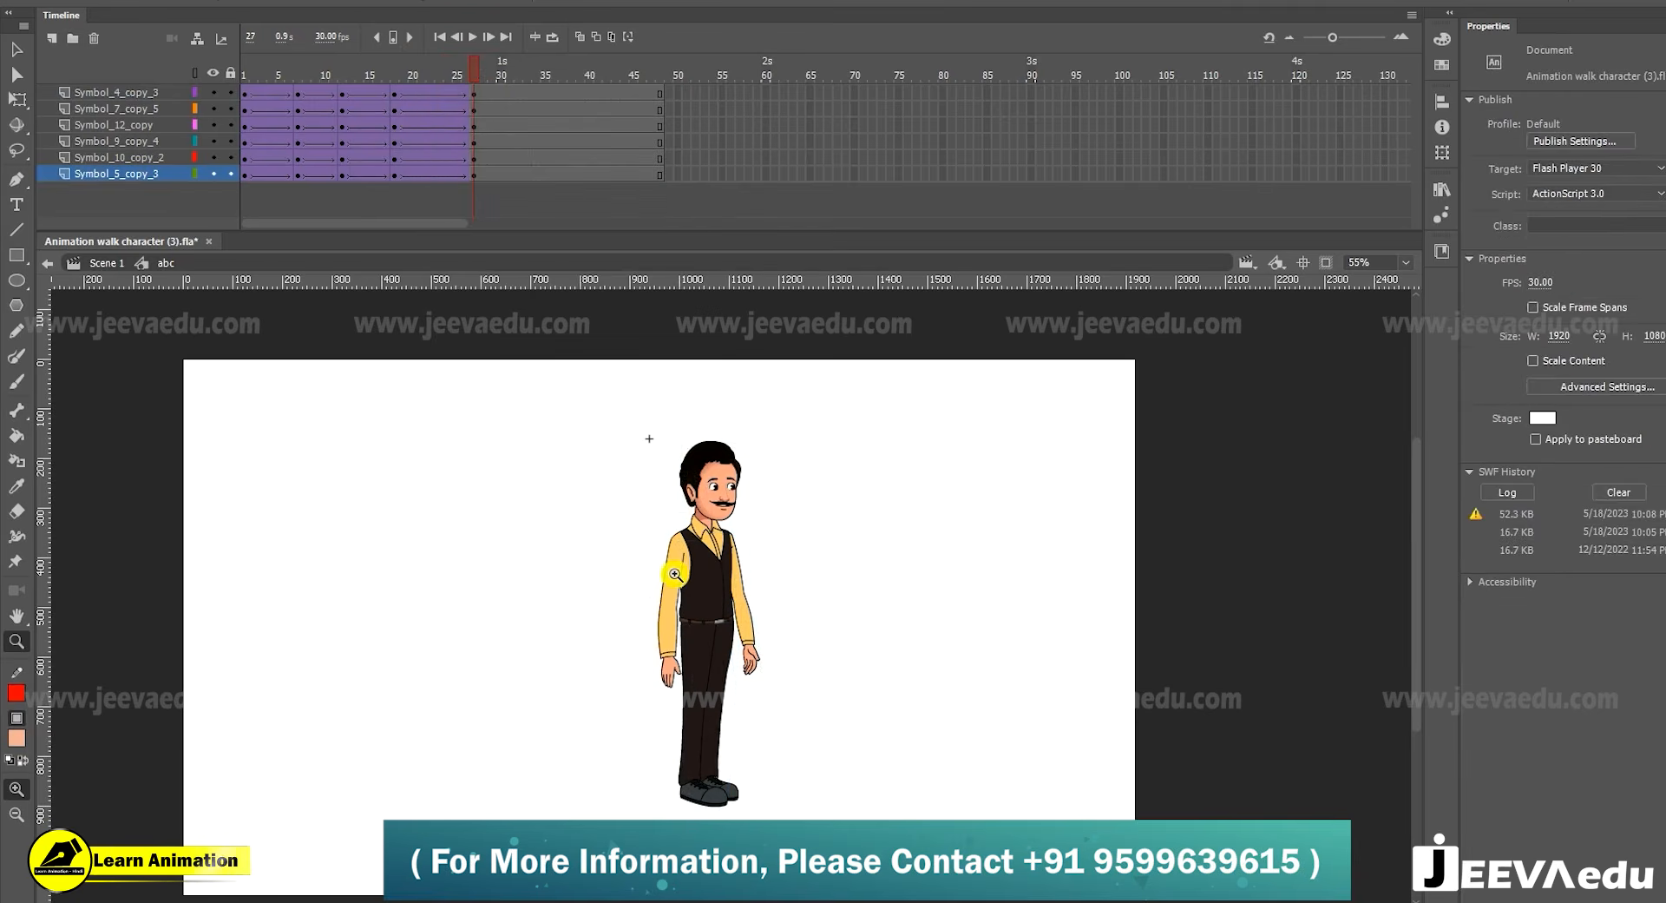
left_click(744, 585)
left_click_drag(533, 324, 761, 535)
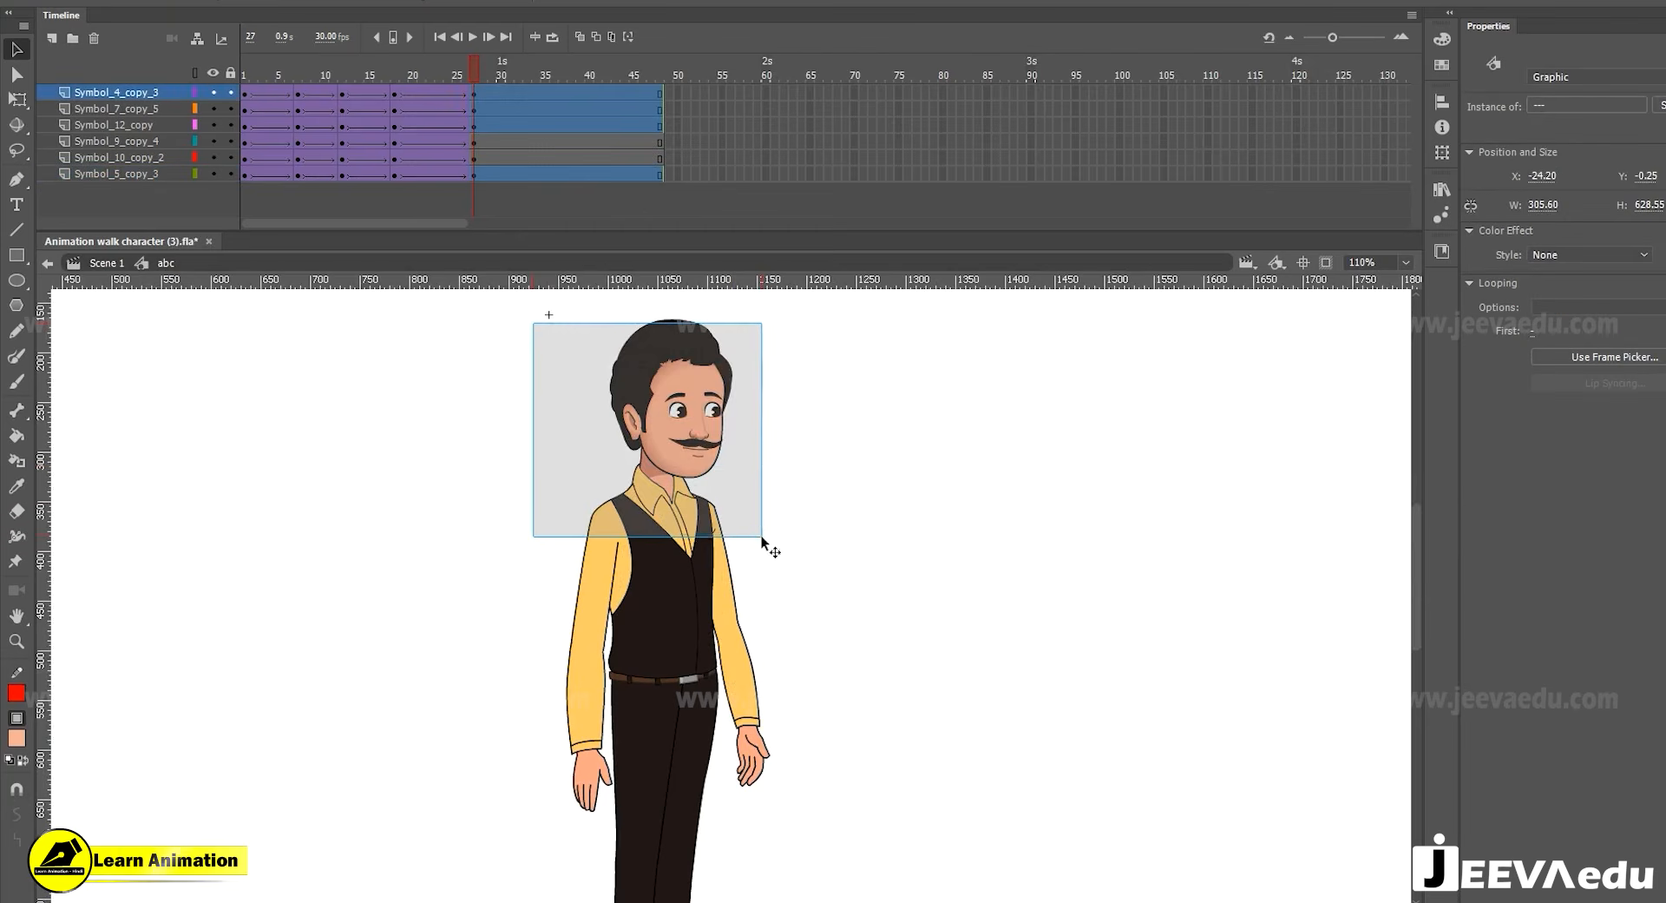
key("q")
left_click_drag(674, 676, 682, 674)
left_click_drag(781, 311, 776, 348)
left_click(819, 383)
left_click(701, 409)
Rotate both arms inward at frame 27 so they hang close to the body, and play the animation
left_click(773, 753)
left_click(761, 755)
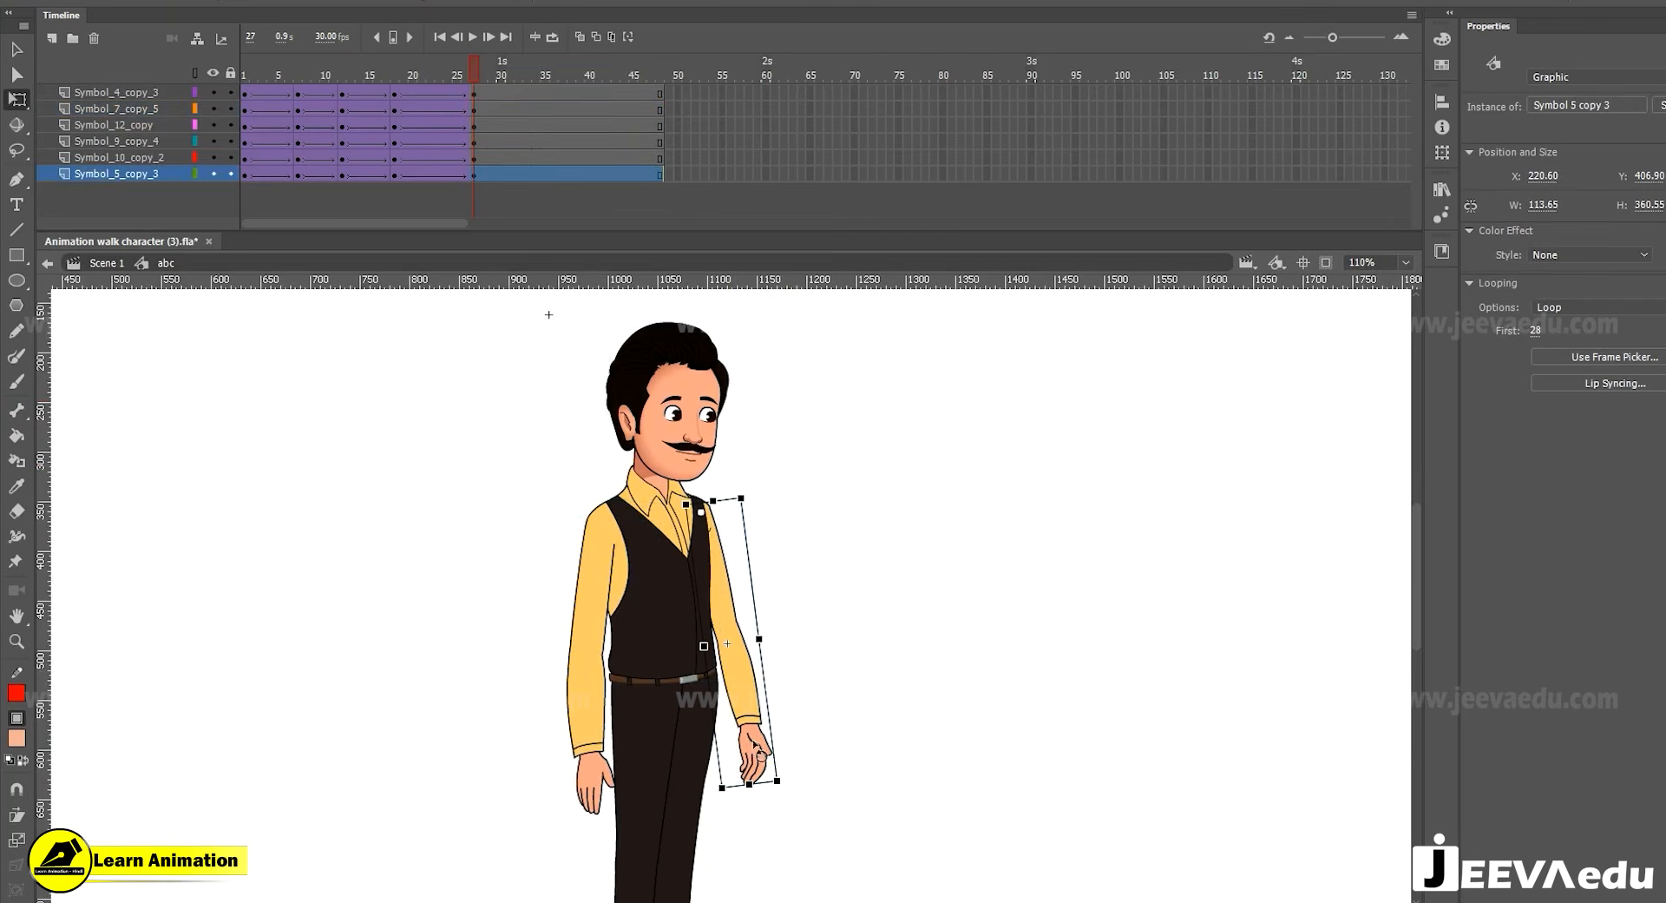
left_click_drag(791, 781, 754, 796)
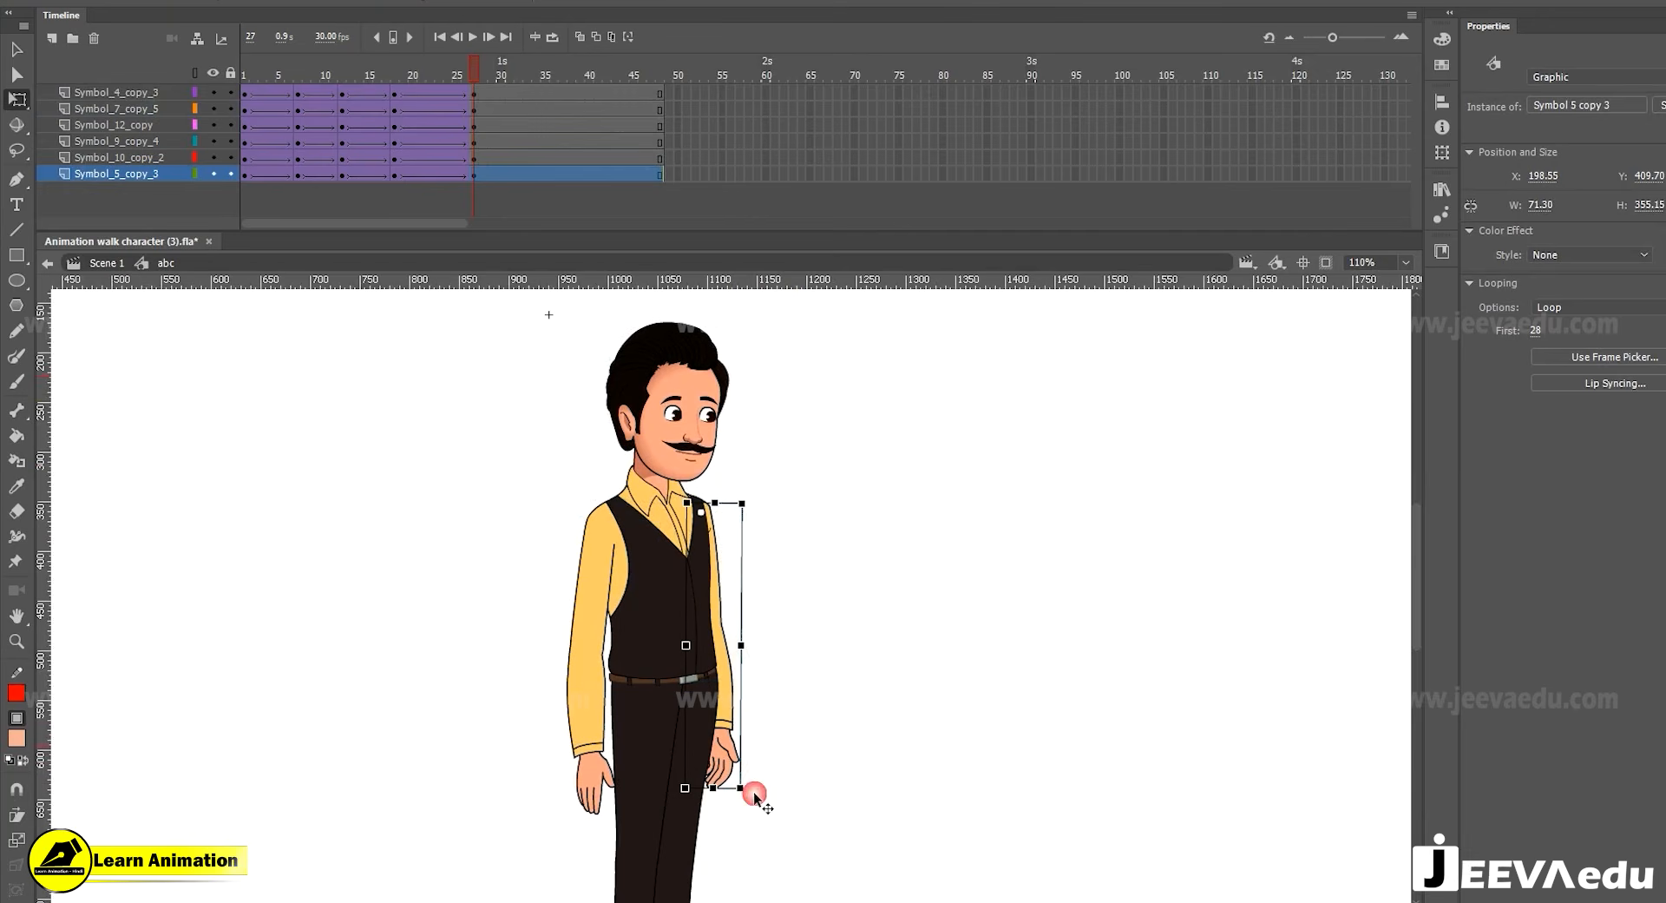
left_click(597, 794)
left_click_drag(530, 829, 555, 846)
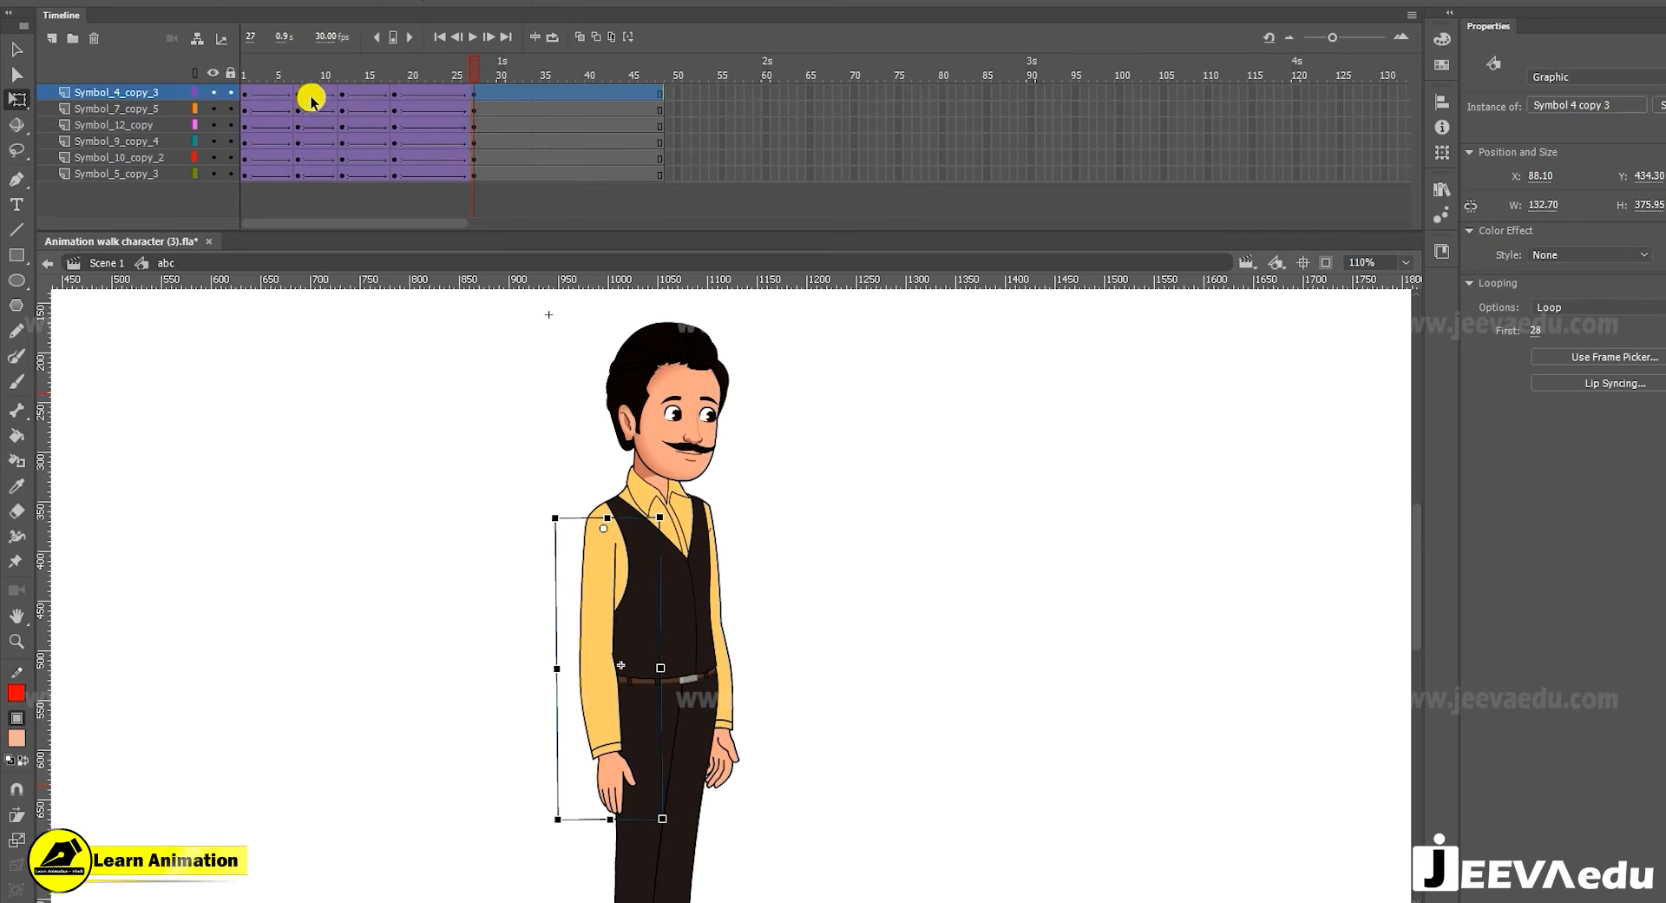
key("Return")
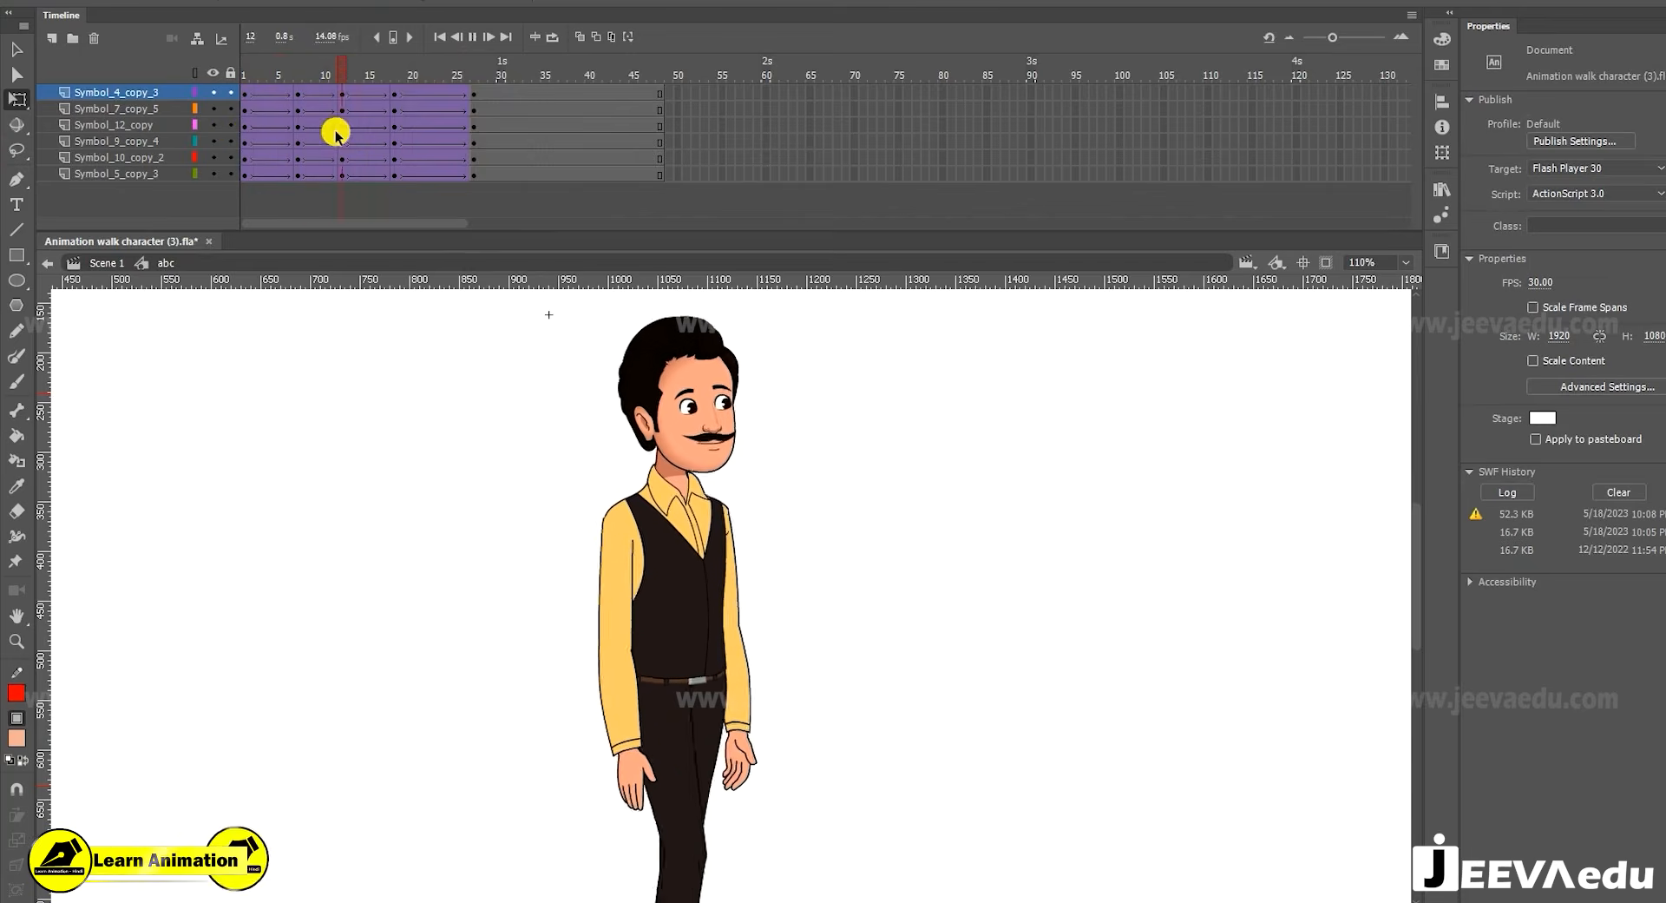
Remove one frame from all layers between the last two poses so the final pose starts at frame 26, and play the animation
key("Return")
left_click_drag(451, 79, 245, 84)
key("shift+F5")
key("Return")
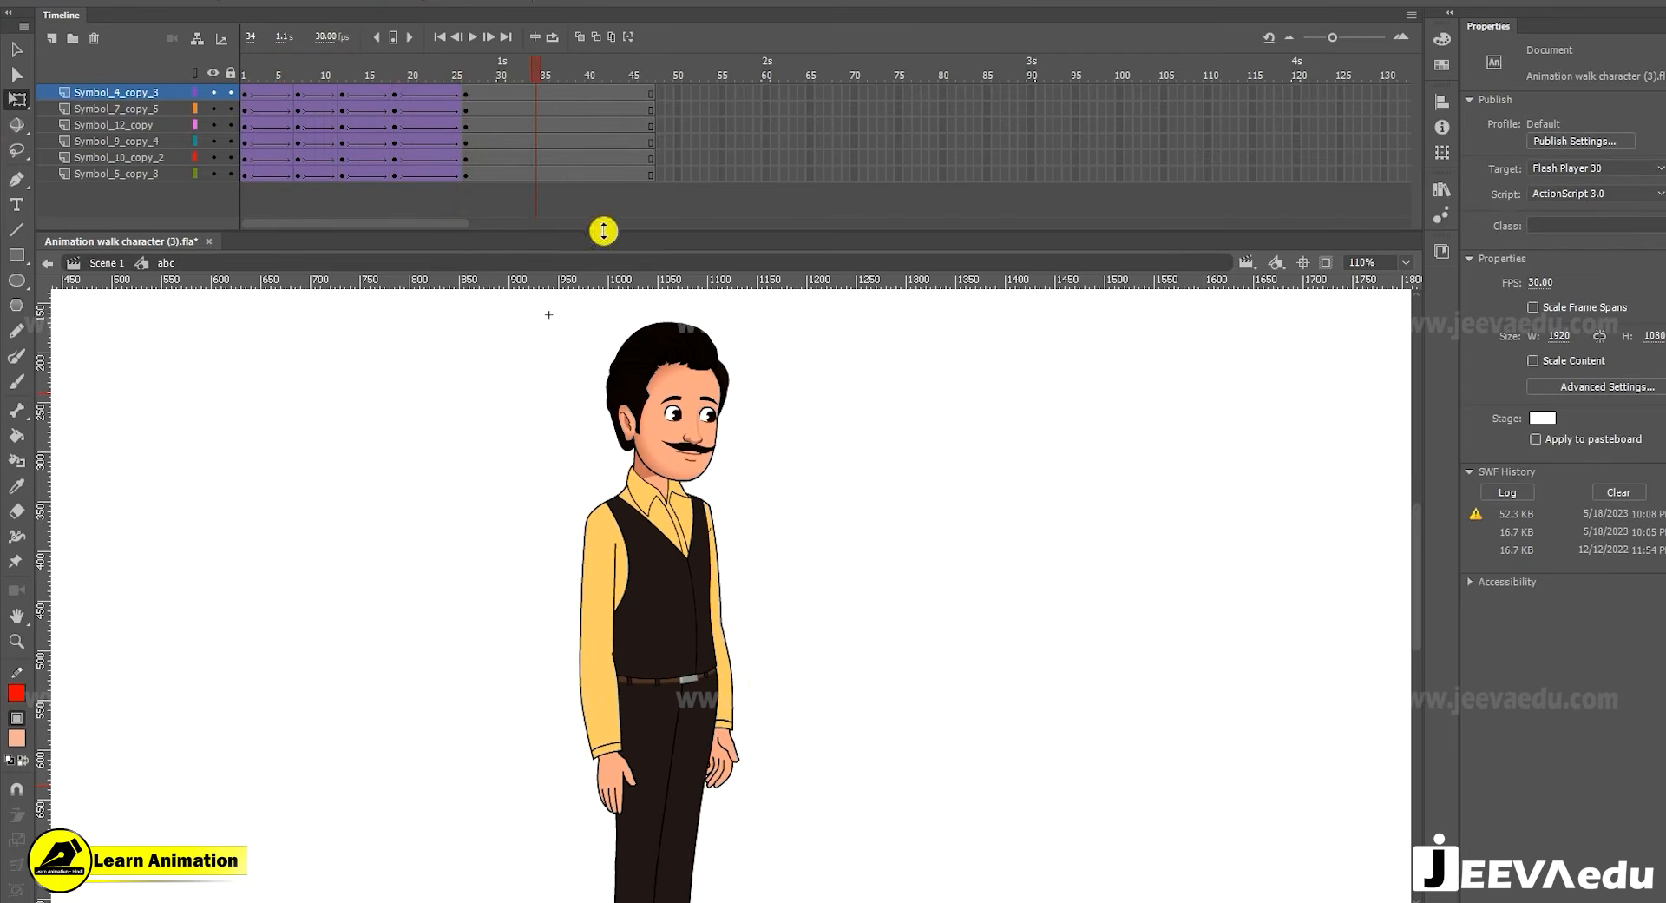
left_click(732, 681, "alt")
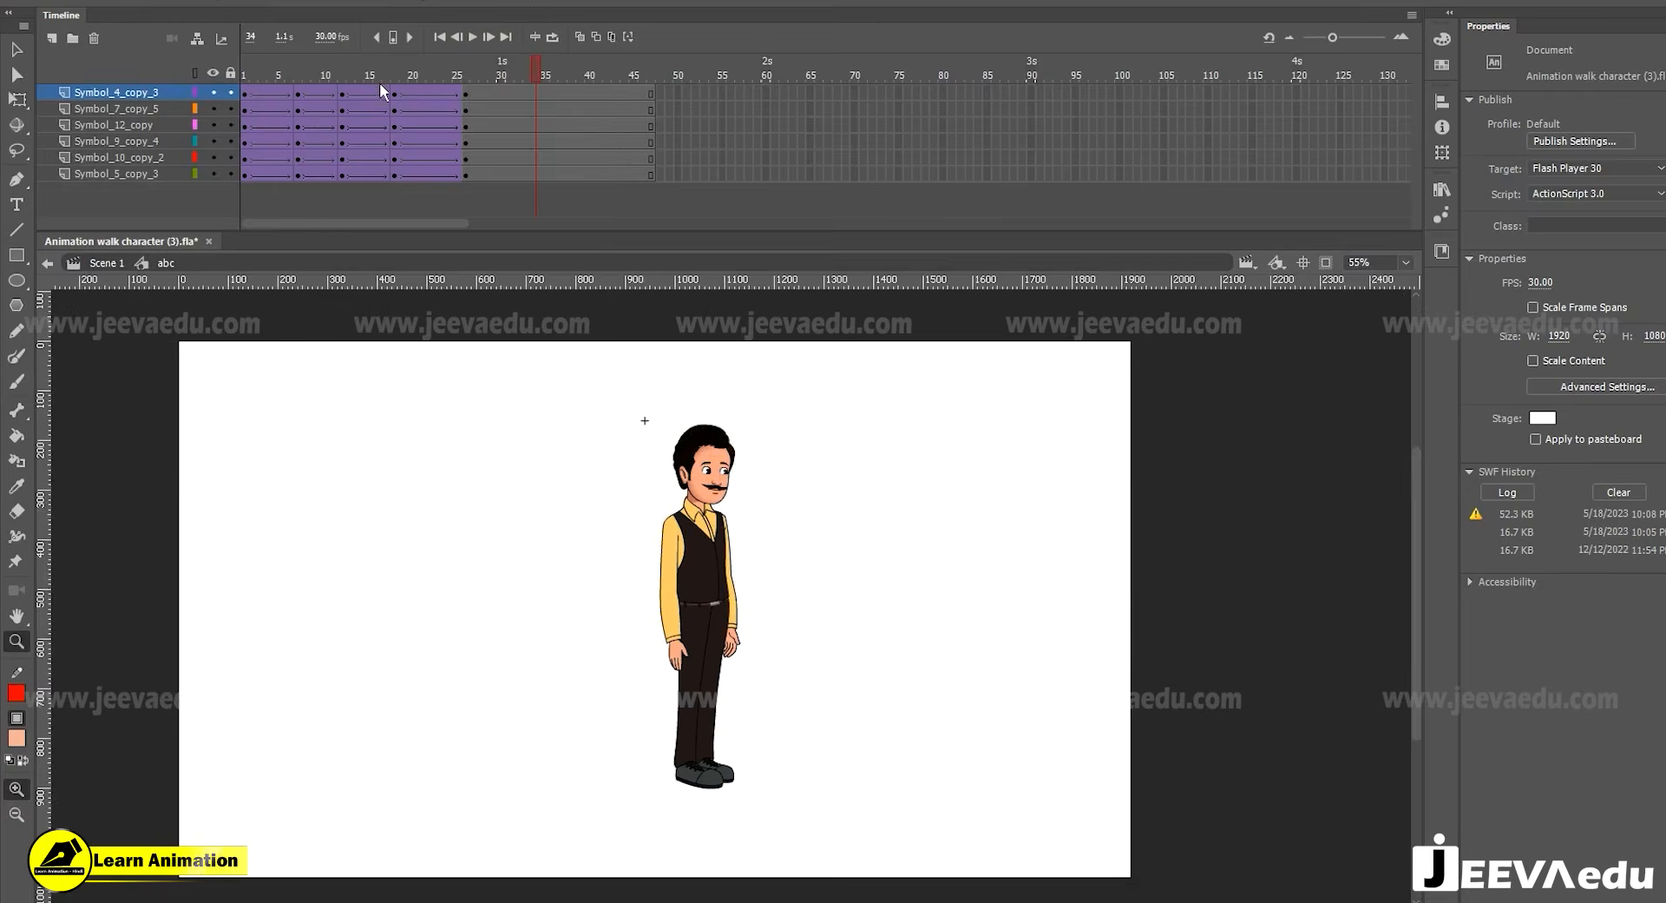
left_click(469, 36)
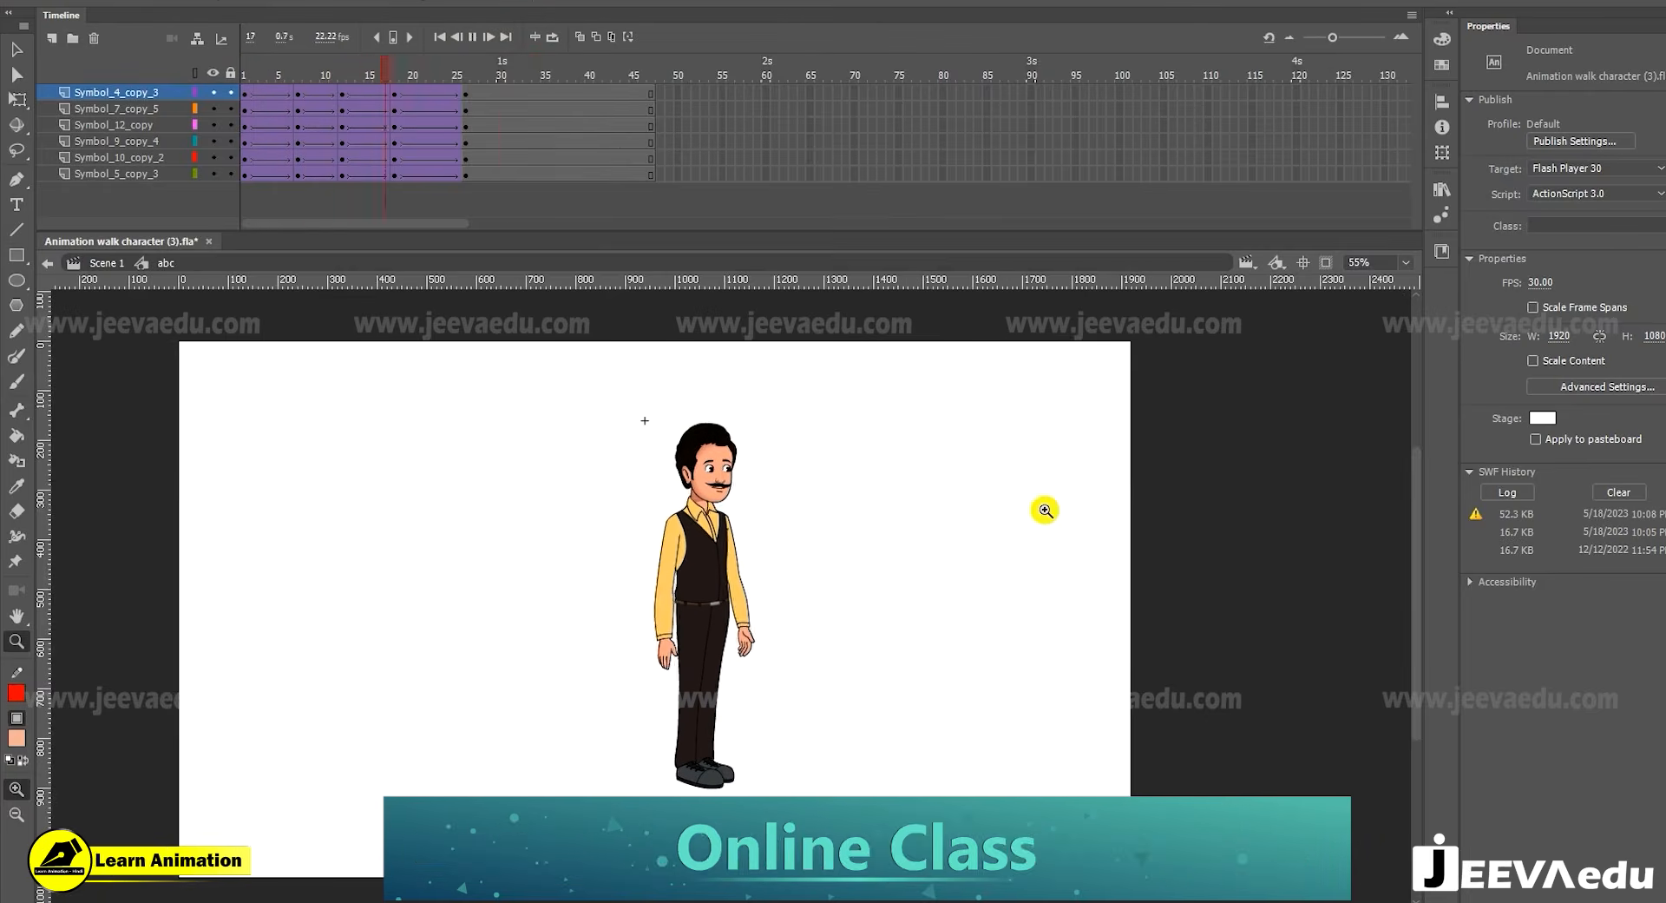
key("Return")
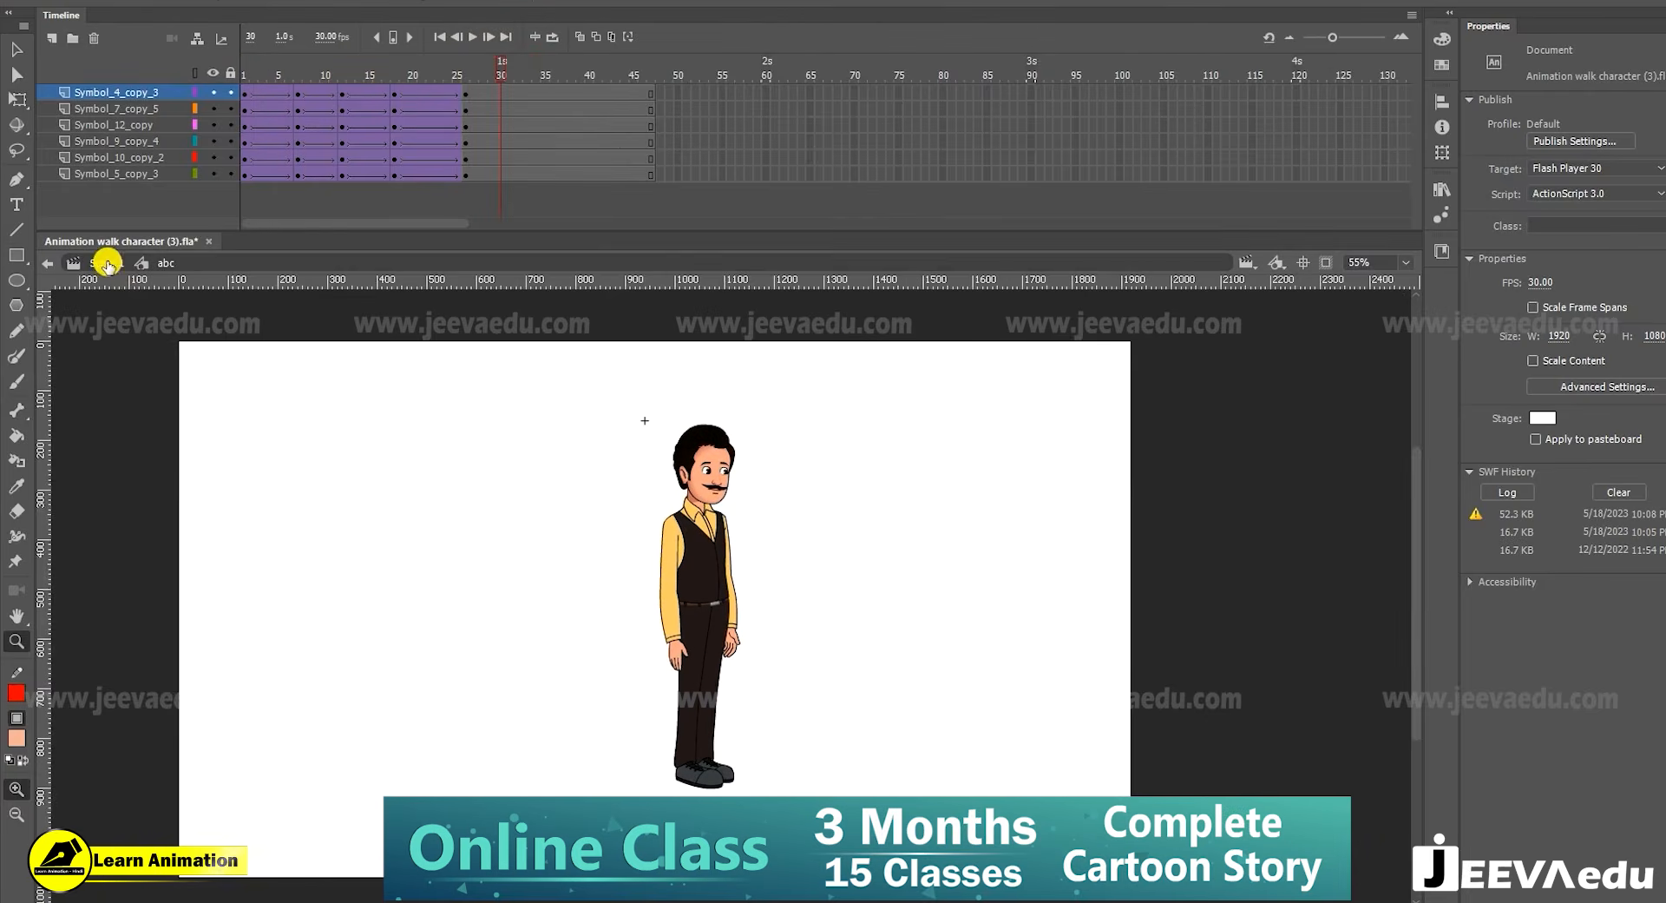
Return to Scene 1 and scrub past frame 133 to examine how the character settles from the walk into standing
left_click(107, 262)
left_click(692, 610)
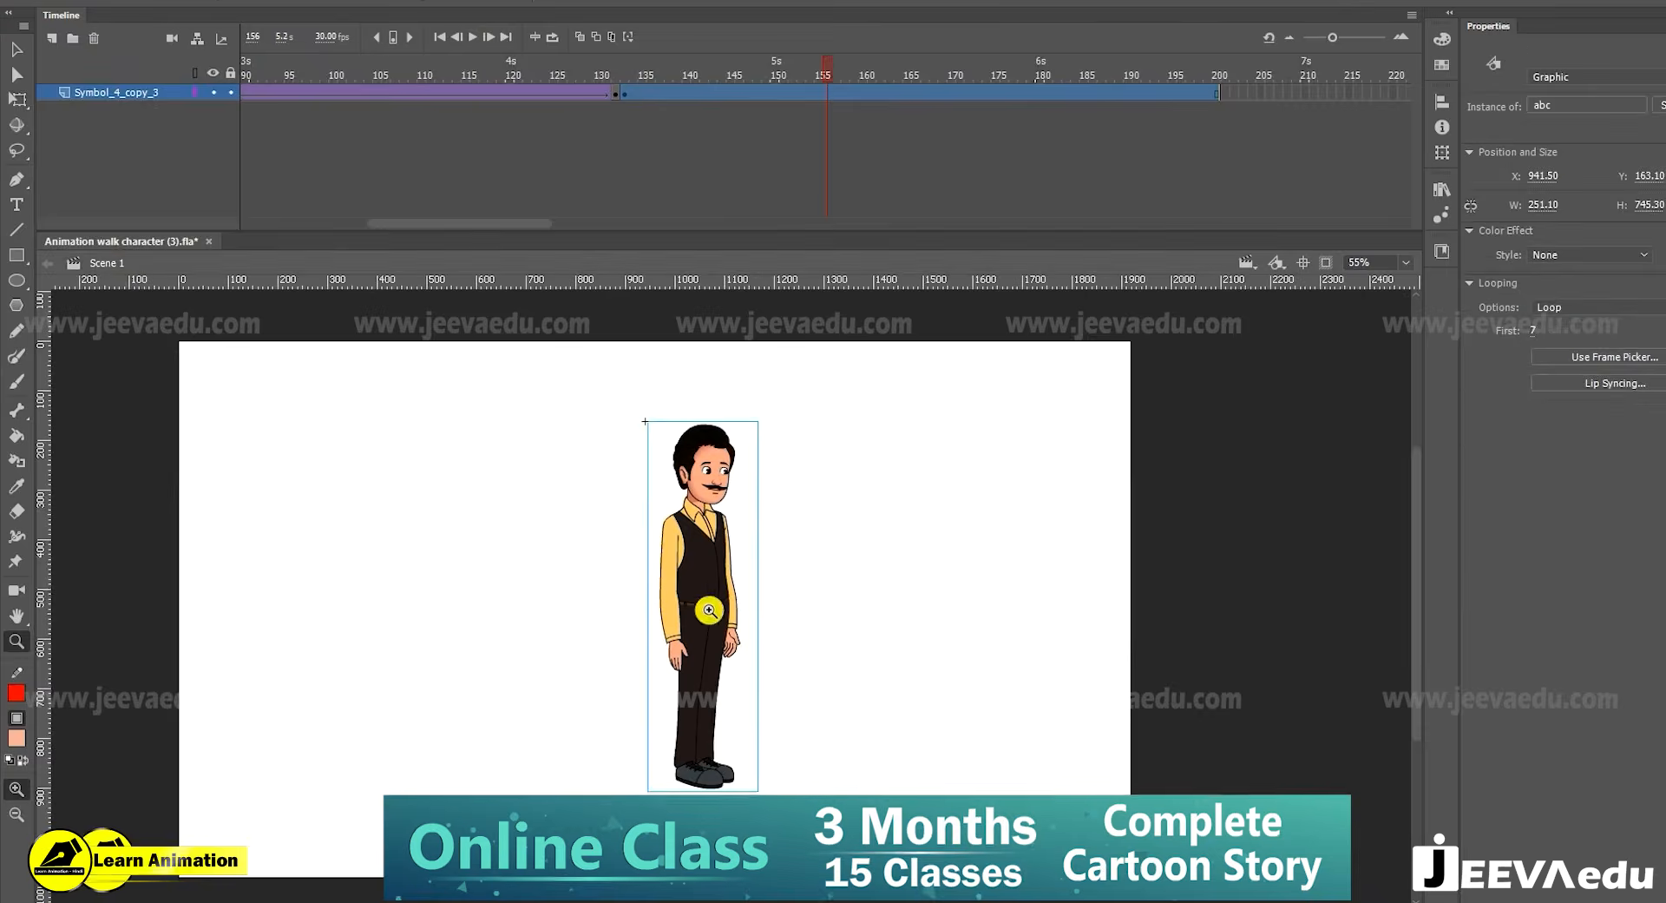
left_click_drag(683, 72, 744, 156)
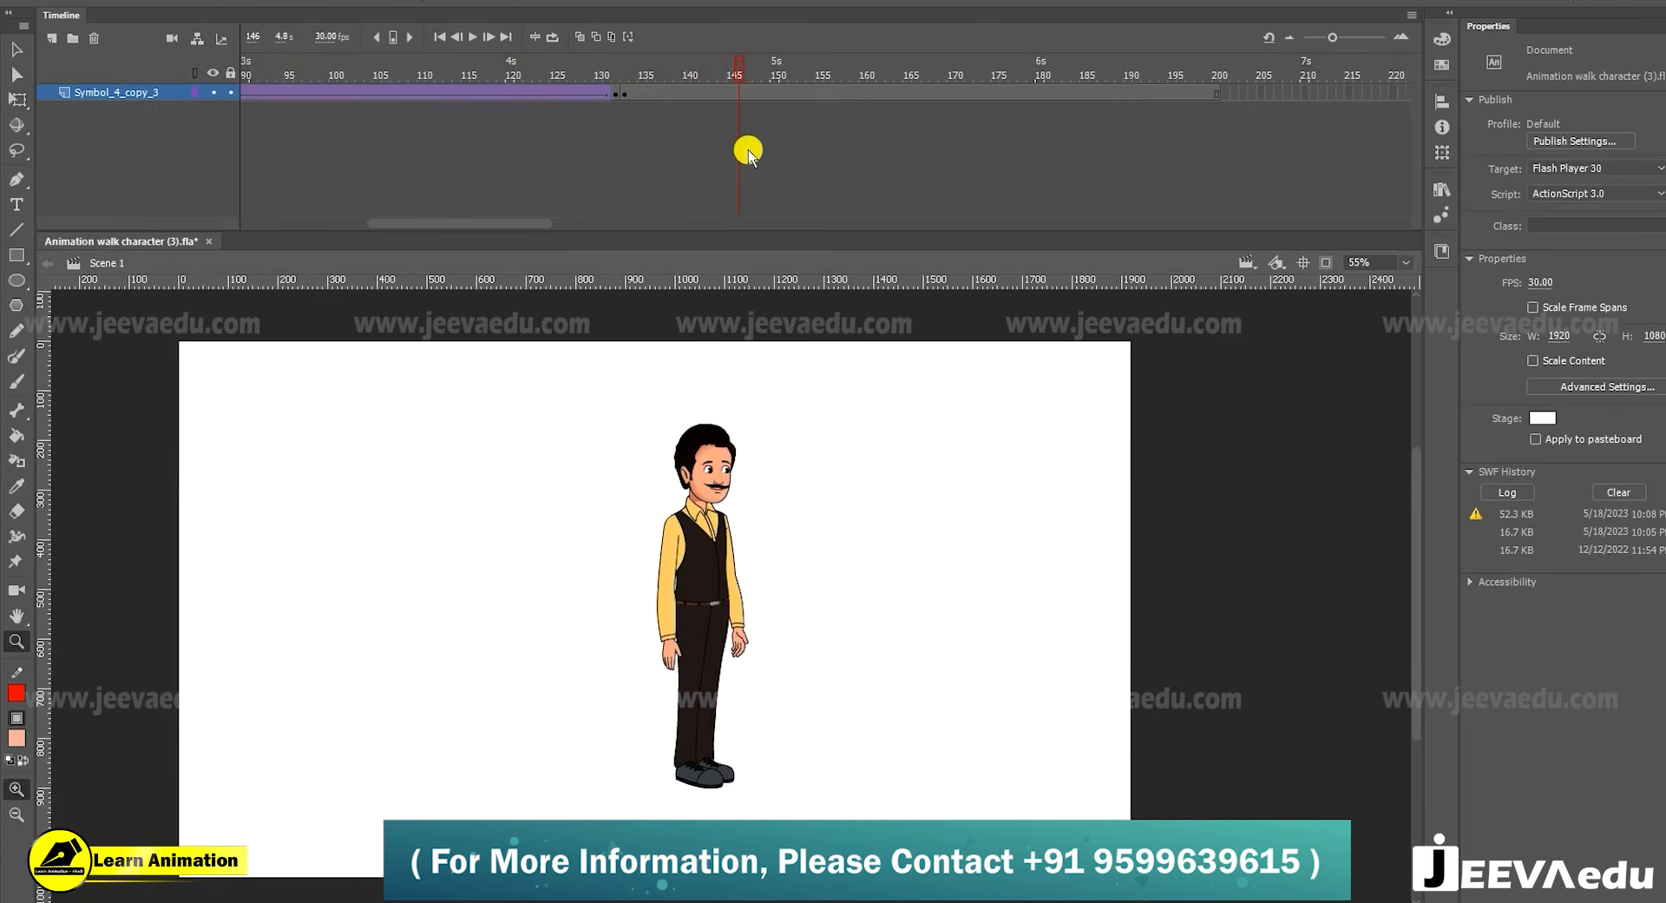
Reopen the abc symbol, review its motion, and extend the final standing pose on all layers past frame 130
double_click(721, 592)
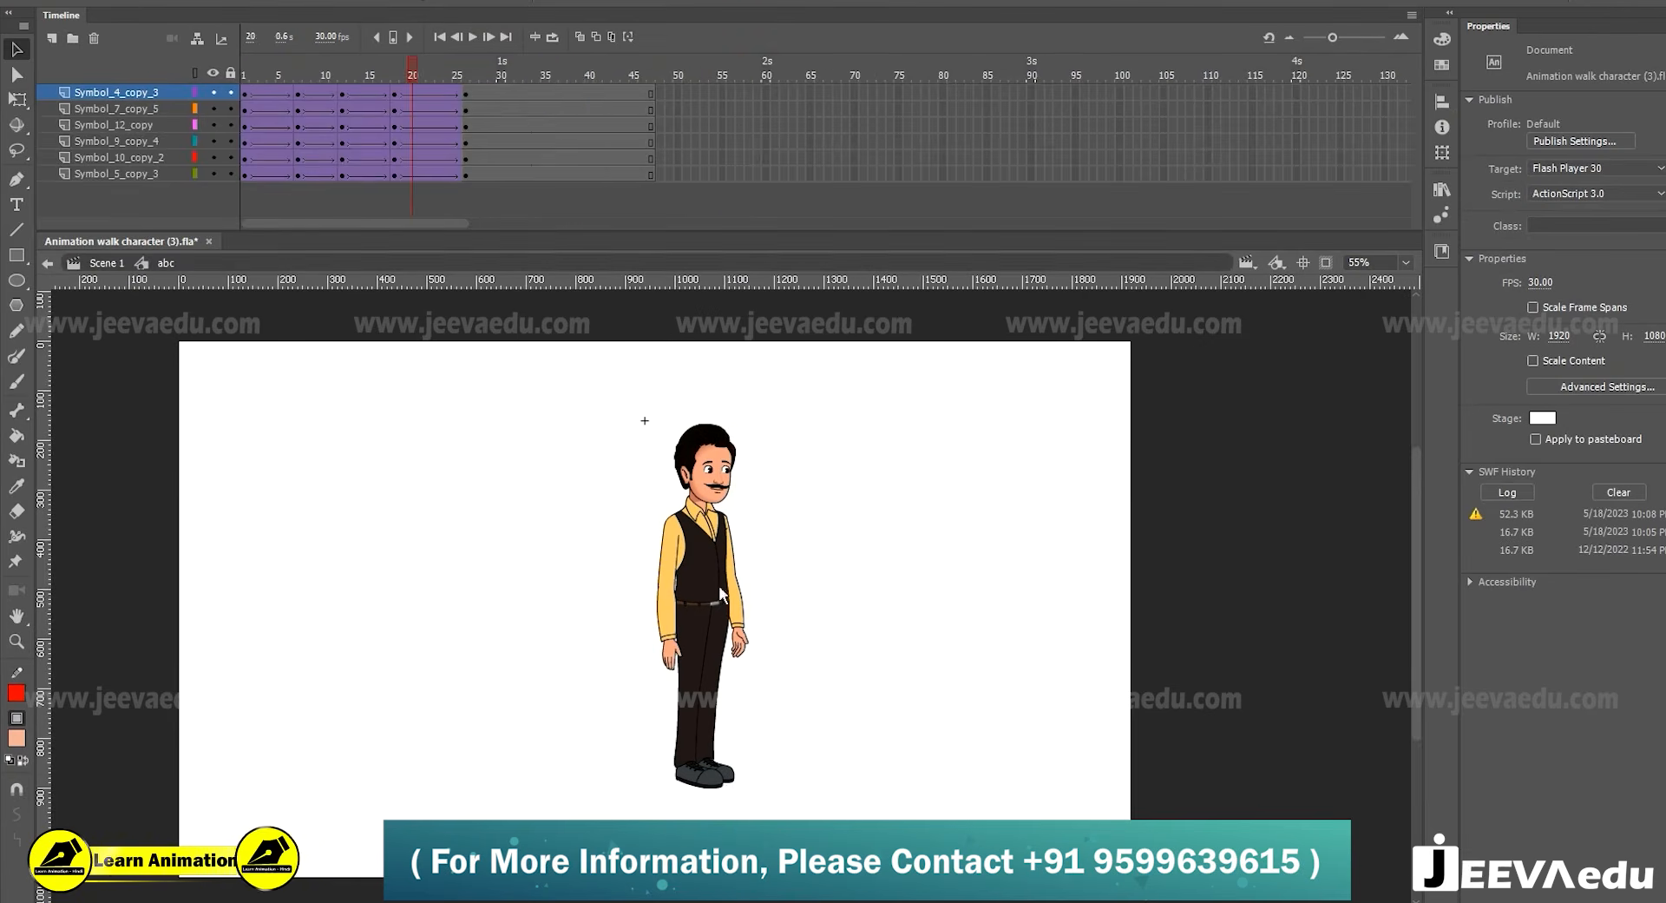
left_click(586, 95)
left_click_drag(597, 76, 33, 149)
key("Return")
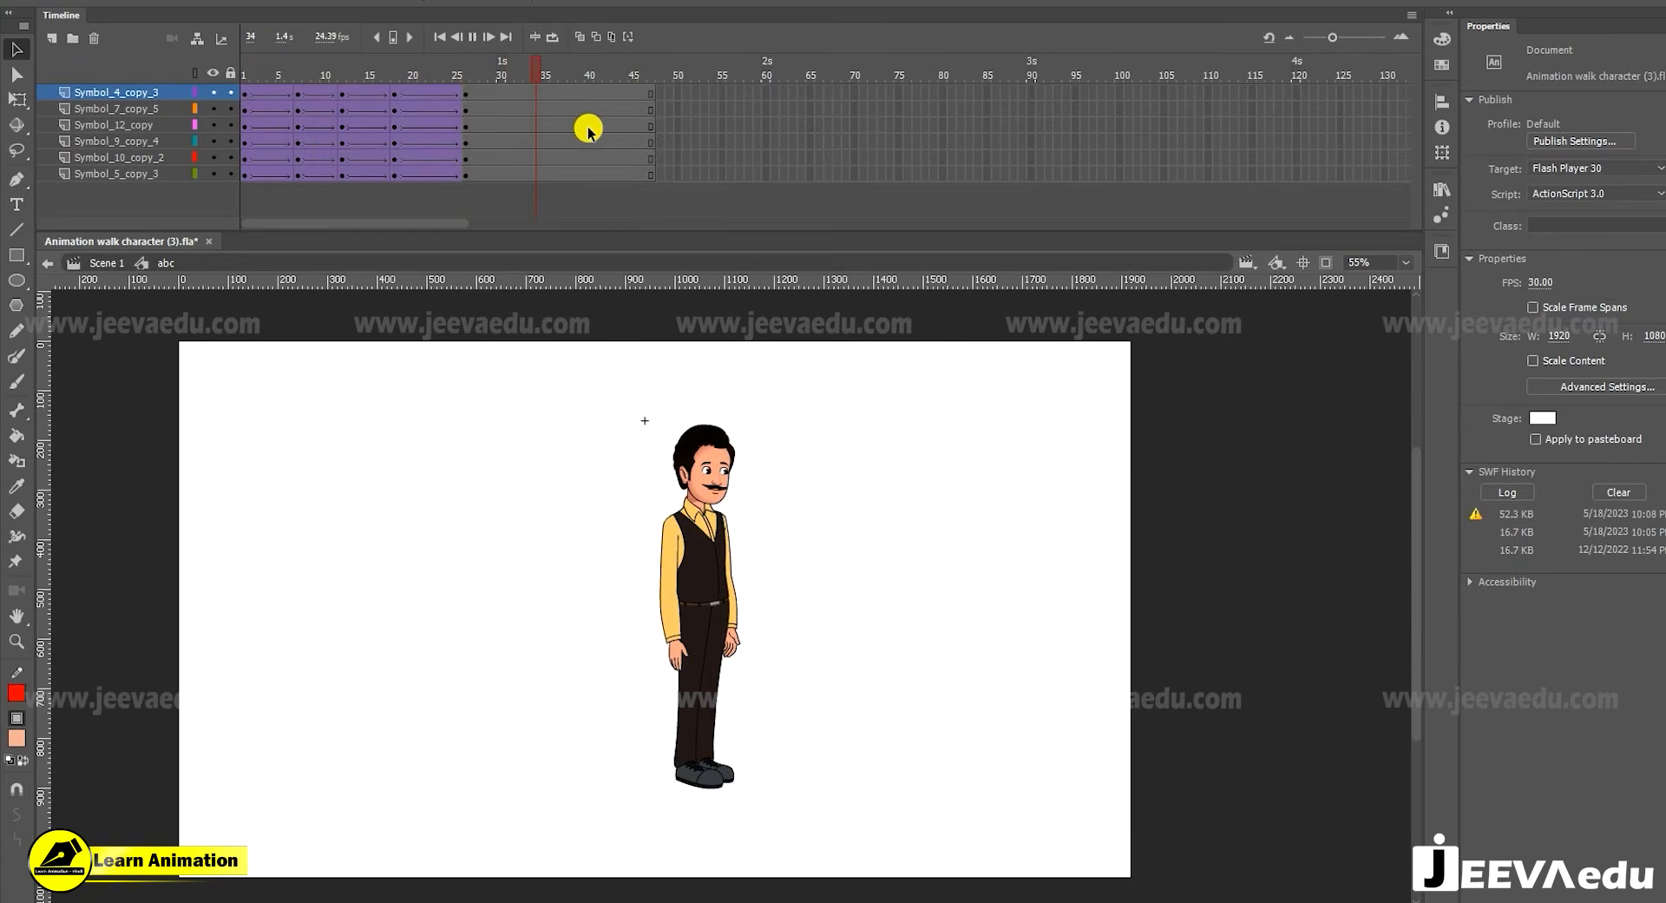
left_click_drag(282, 74, 421, 130)
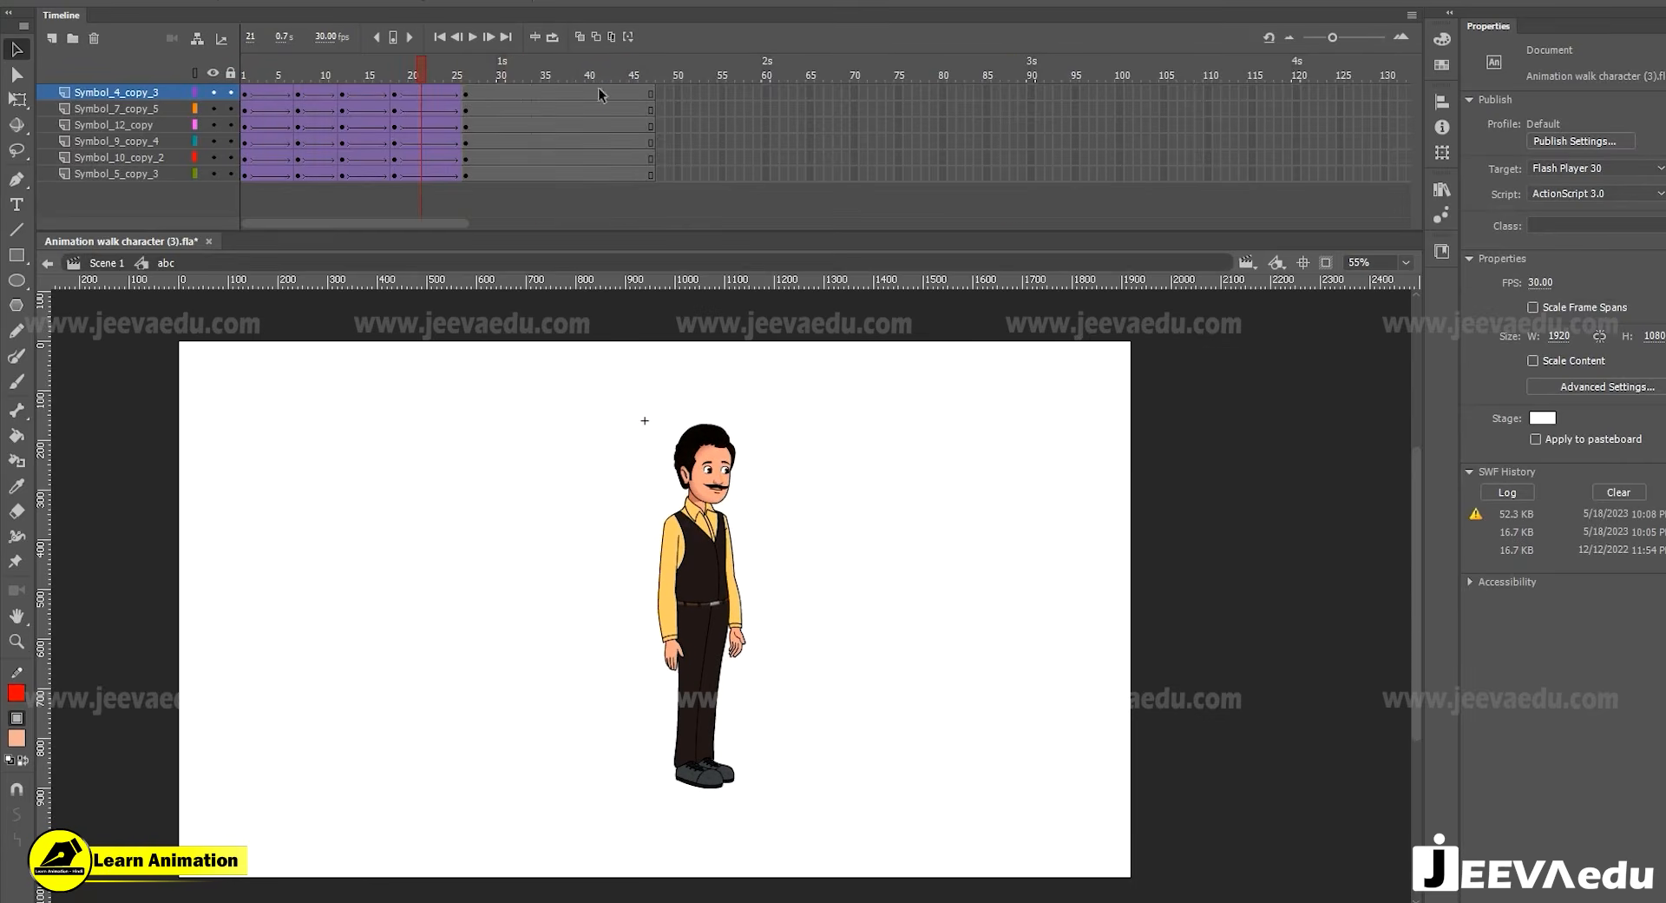
left_click_drag(597, 92, 993, 294)
key("F5")
key("ctrl+z")
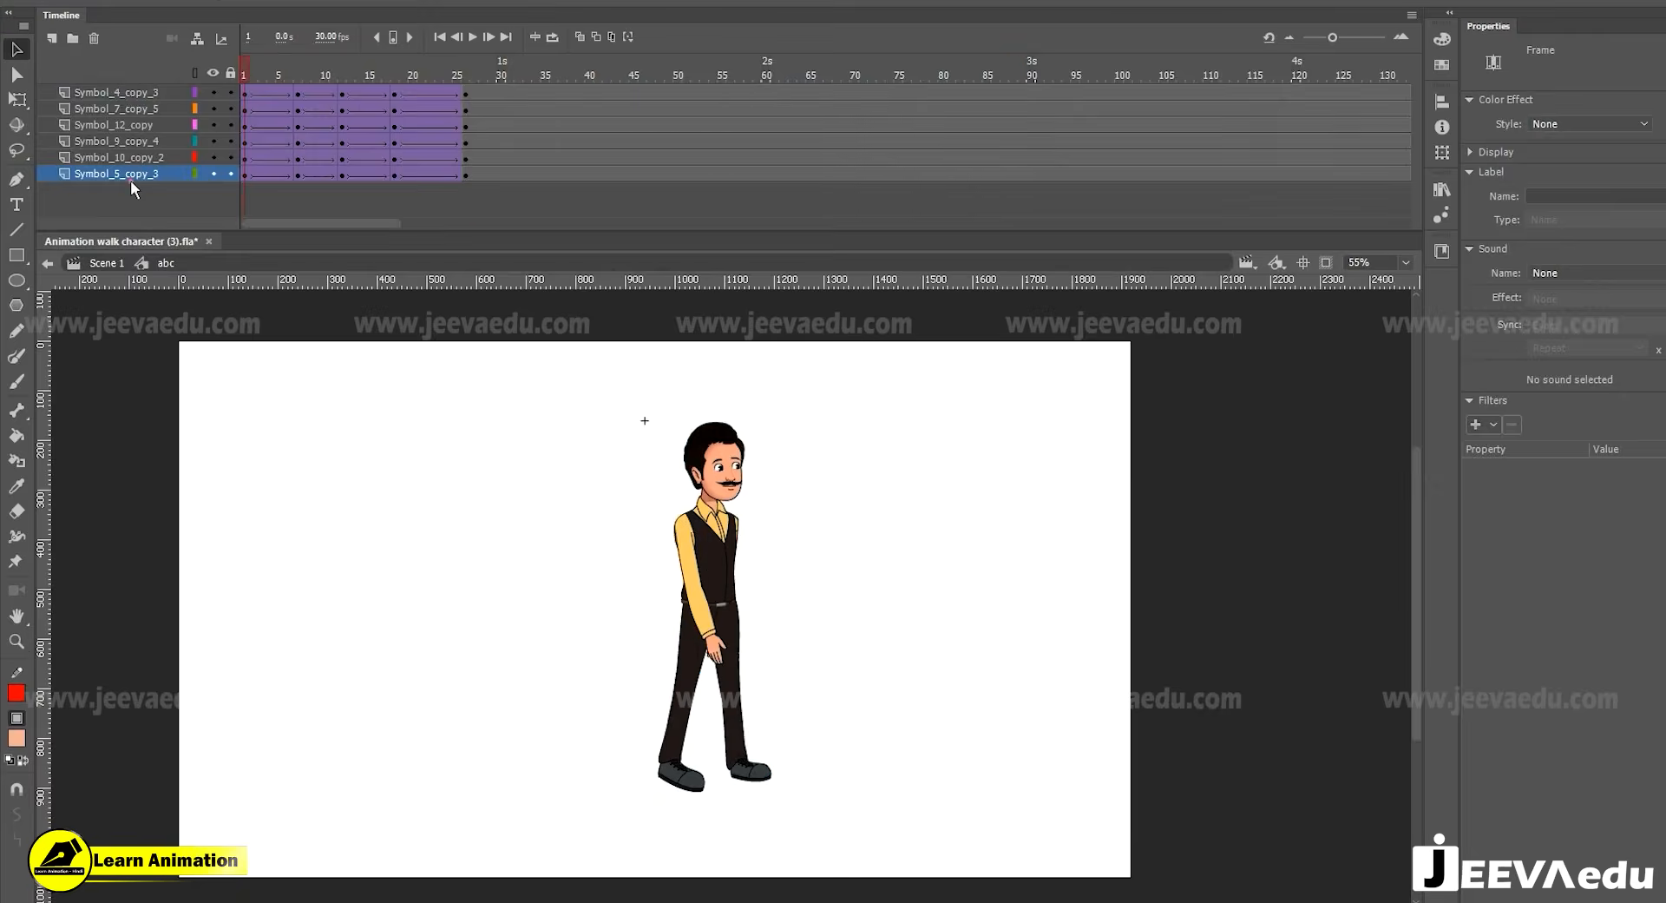
Return to Scene 1 and test the movie to preview the walk and stop
left_click(118, 267)
key("ctrl+Return")
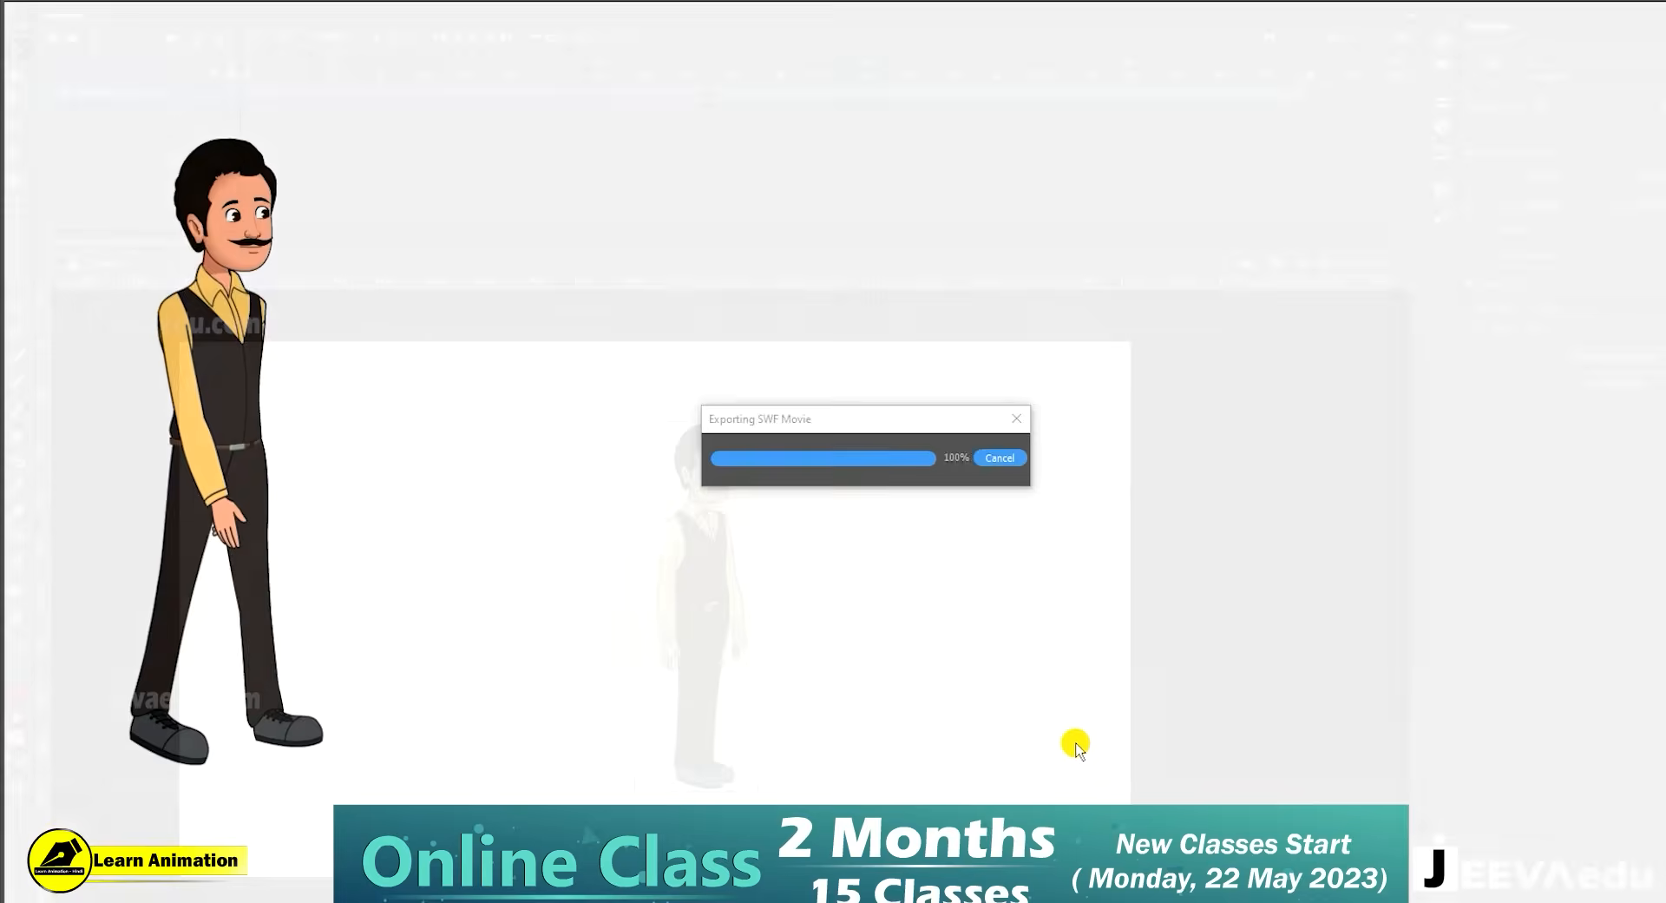